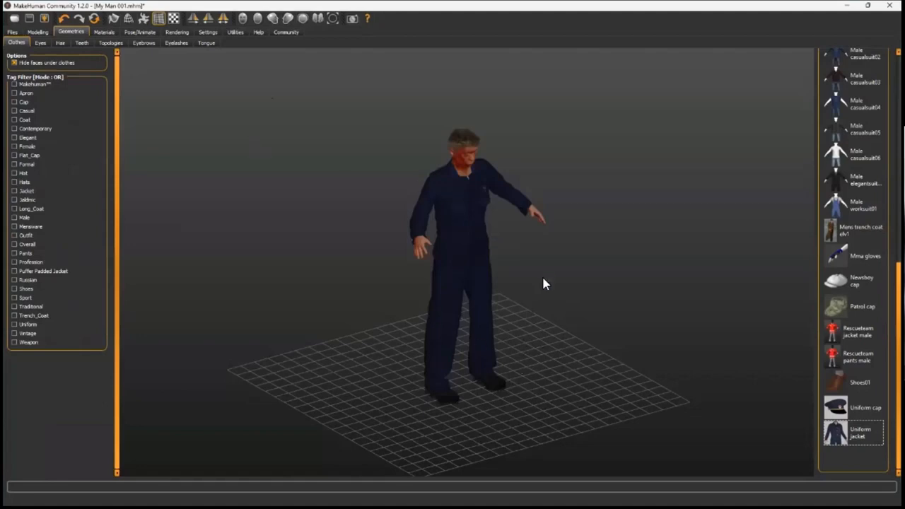
# - Try the Game engine and Default rig presets on the character and inspect the Default skeleton's bones up close
pyautogui.moveTo(508, 340)
pyautogui.mouseDown()
pyautogui.moveTo(417, 339)
pyautogui.moveTo(536, 345)
pyautogui.moveTo(519, 330)
pyautogui.mouseUp()
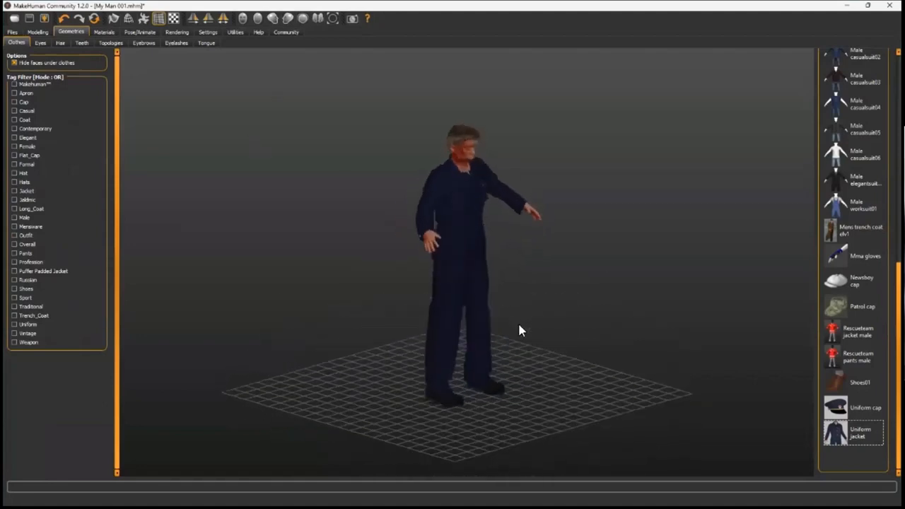
pyautogui.click(145, 32)
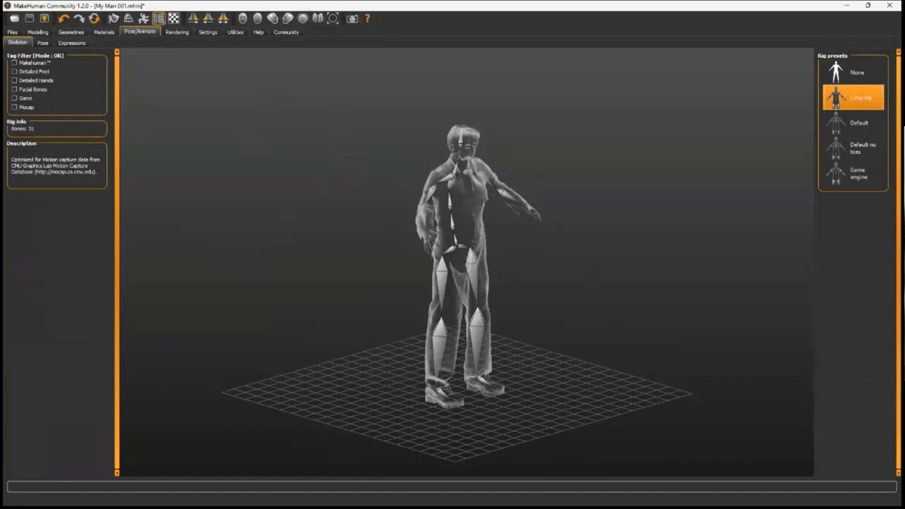
pyautogui.click(853, 173)
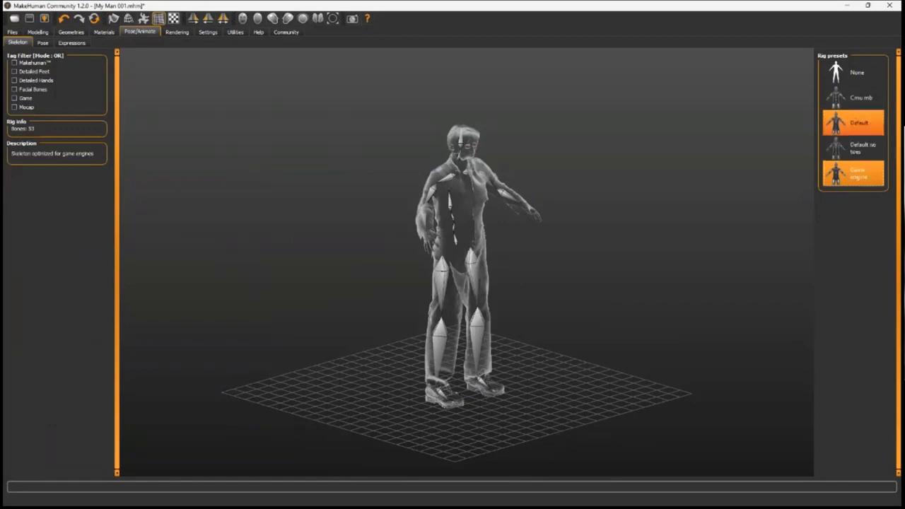
pyautogui.click(853, 123)
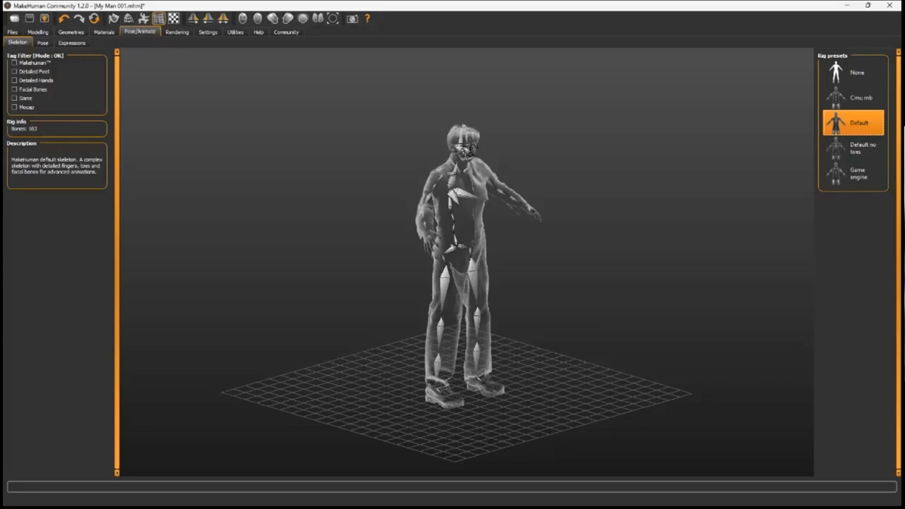
pyautogui.scroll(-2, 478, 156)
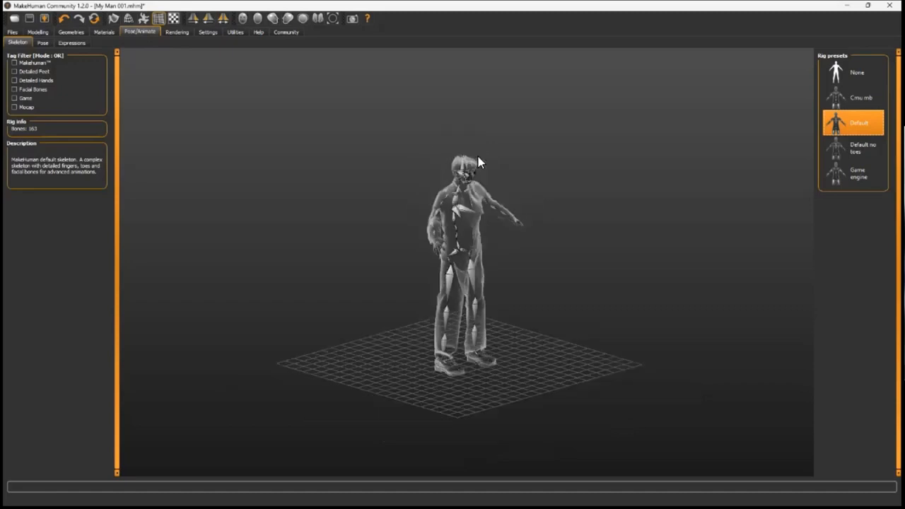
pyautogui.scroll(5, 472, 162)
pyautogui.scroll(3, 472, 161)
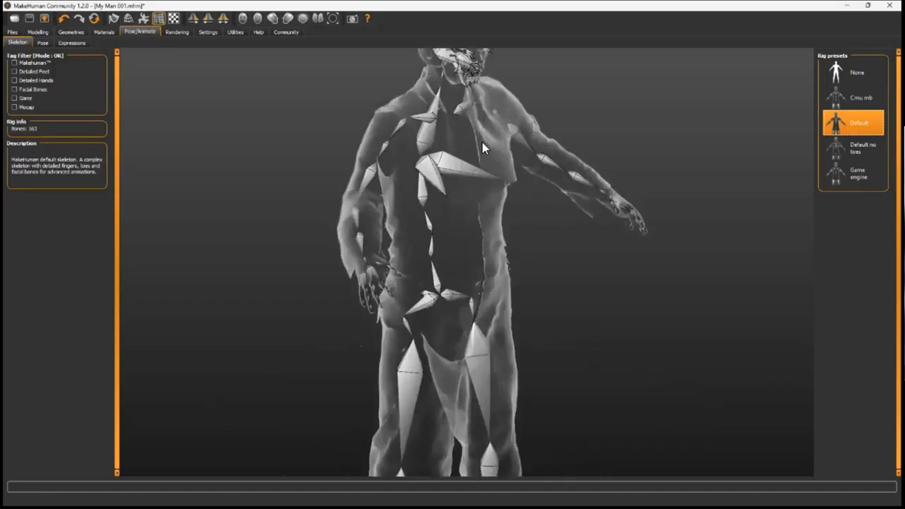
pyautogui.scroll(-1, 484, 145)
pyautogui.moveTo(484, 145); pyautogui.dragTo(496, 204, button='middle')
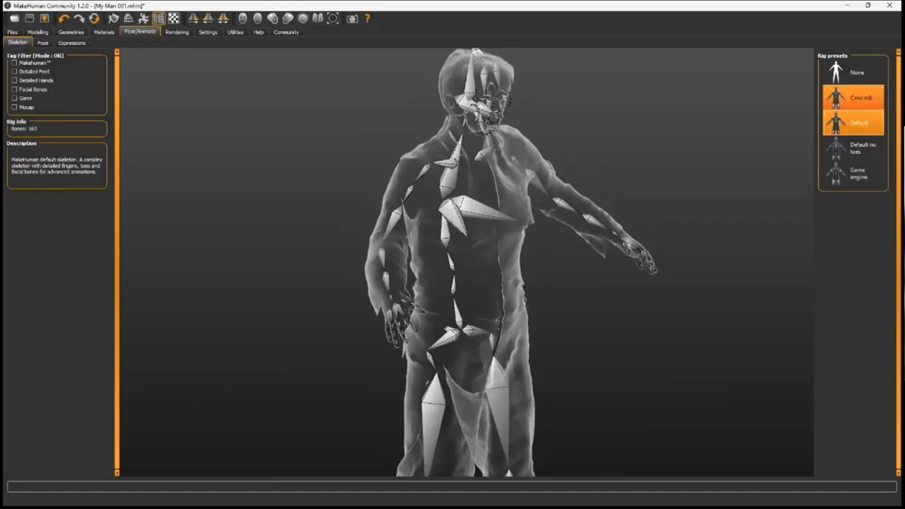
# - Apply the Cmu mb rig preset to the character and return to its clothed view to check it from the front
pyautogui.click(854, 98)
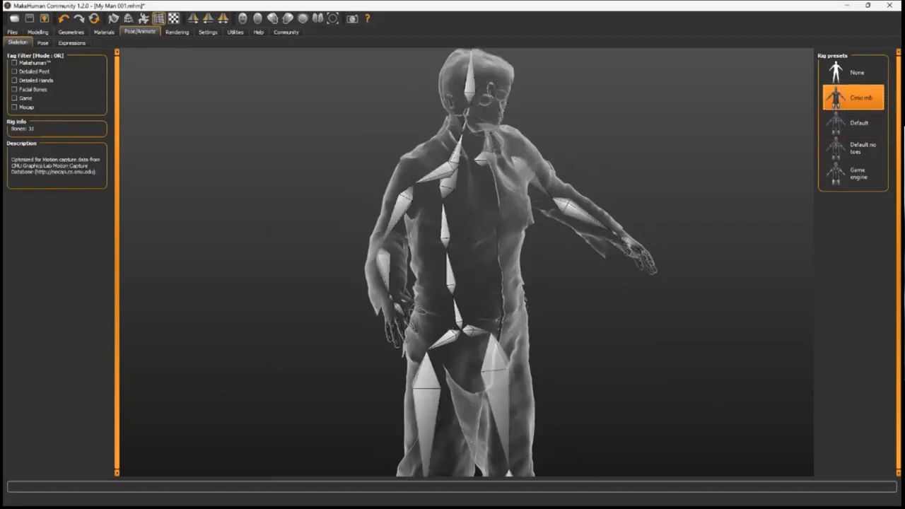
pyautogui.moveTo(510, 197); pyautogui.dragTo(481, 205)
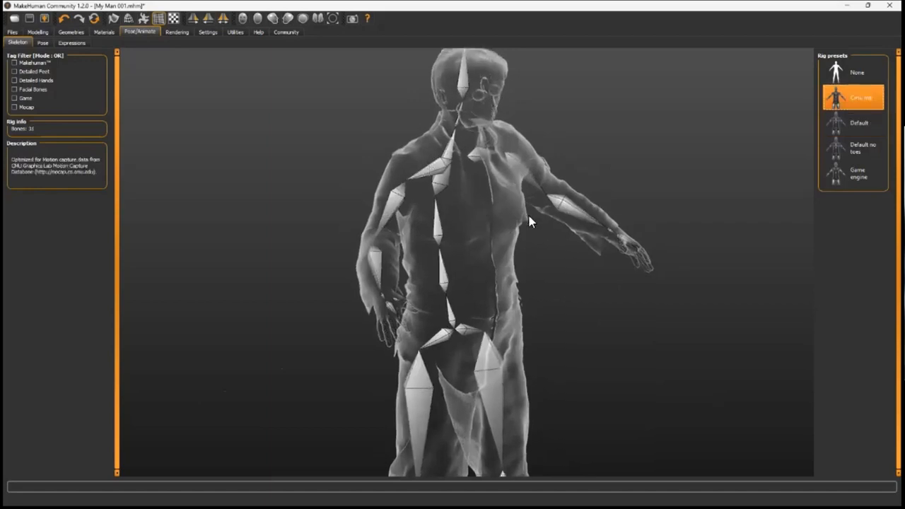
pyautogui.scroll(-5, 529, 215)
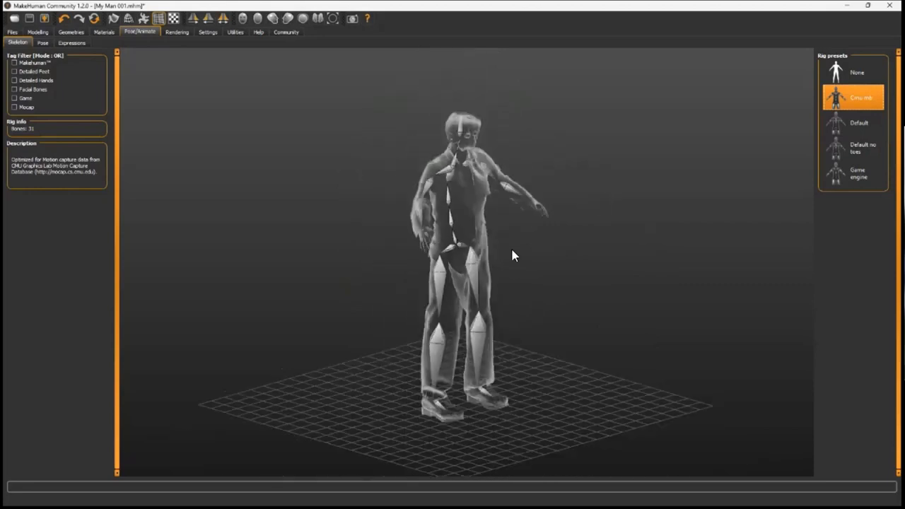
pyautogui.click(71, 32)
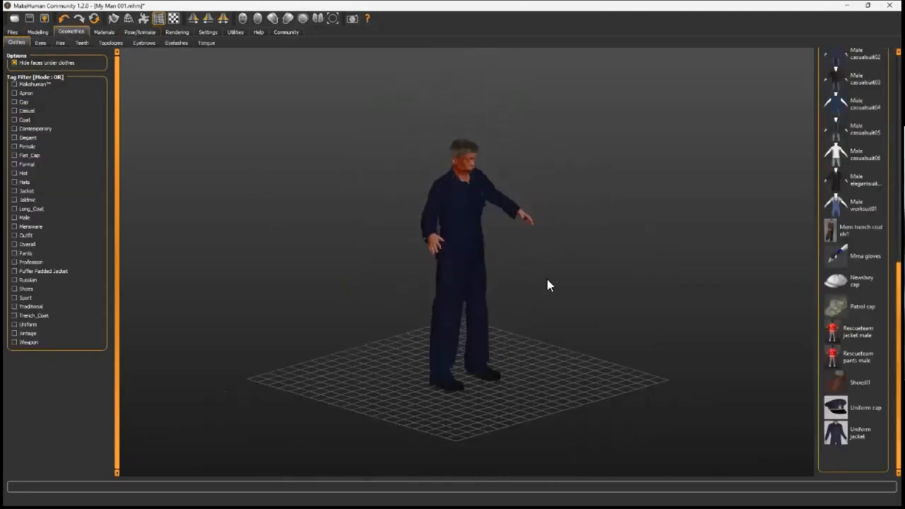
pyautogui.moveTo(536, 376); pyautogui.dragTo(498, 354)
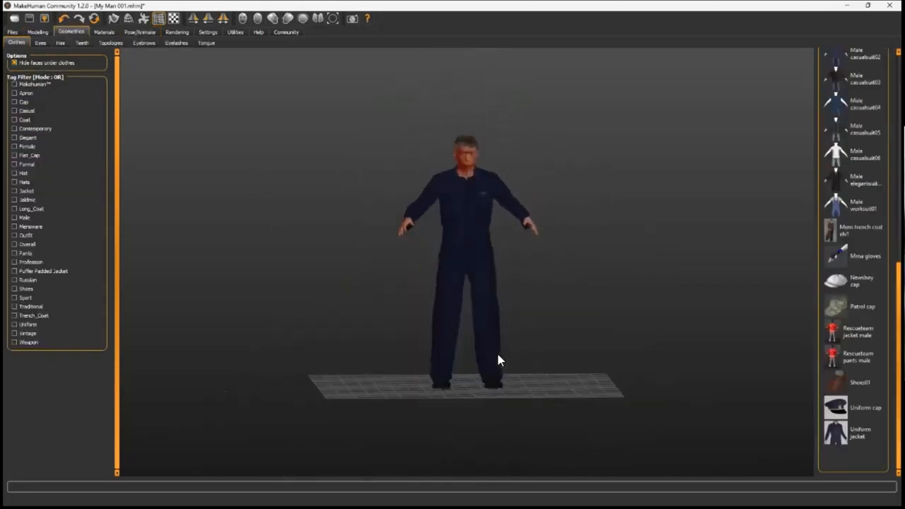
pyautogui.scroll(-3, 470, 206)
pyautogui.scroll(5, 470, 211)
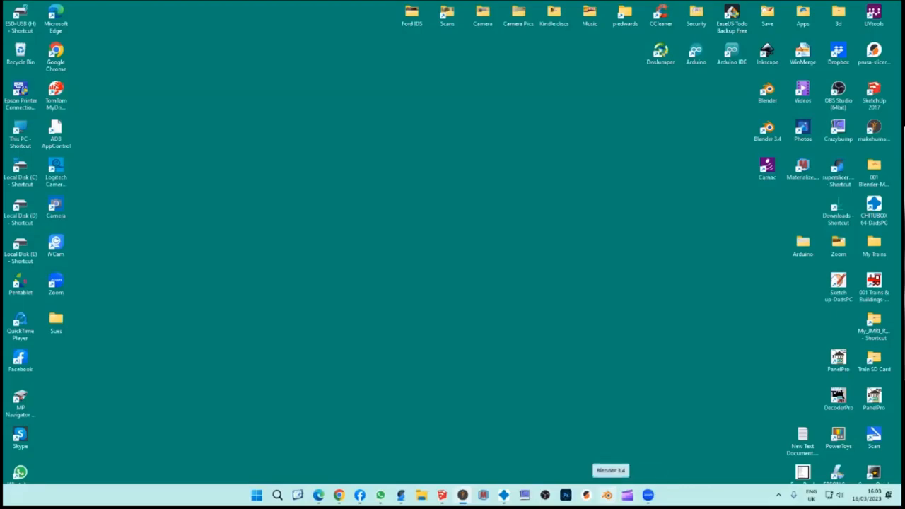
# - Switch to Blender 3.4, dismiss the splash screen, and start the Shortcut VUr overlay
pyautogui.click(607, 495)
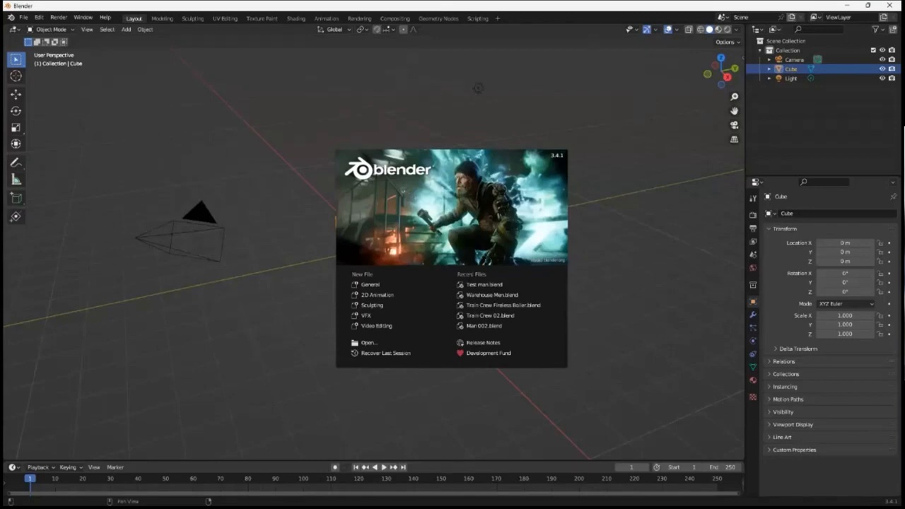
pyautogui.press('Escape')
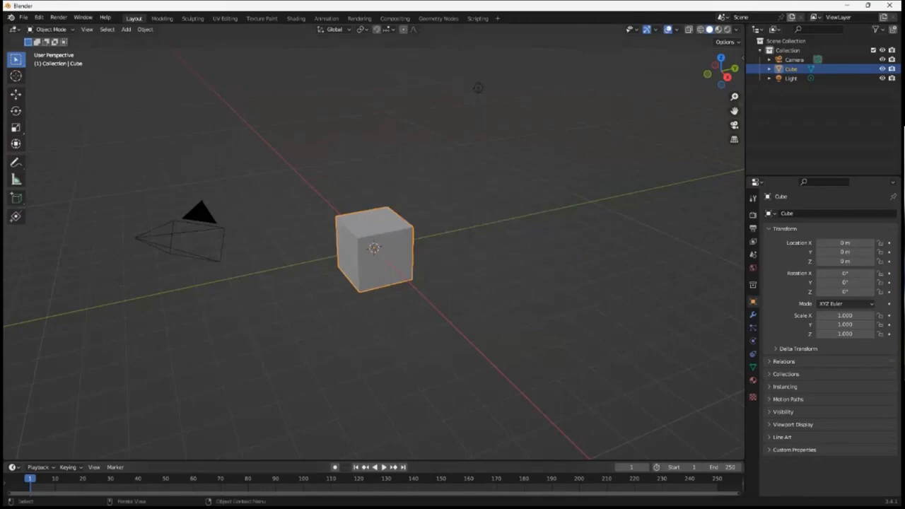
pyautogui.press('n')
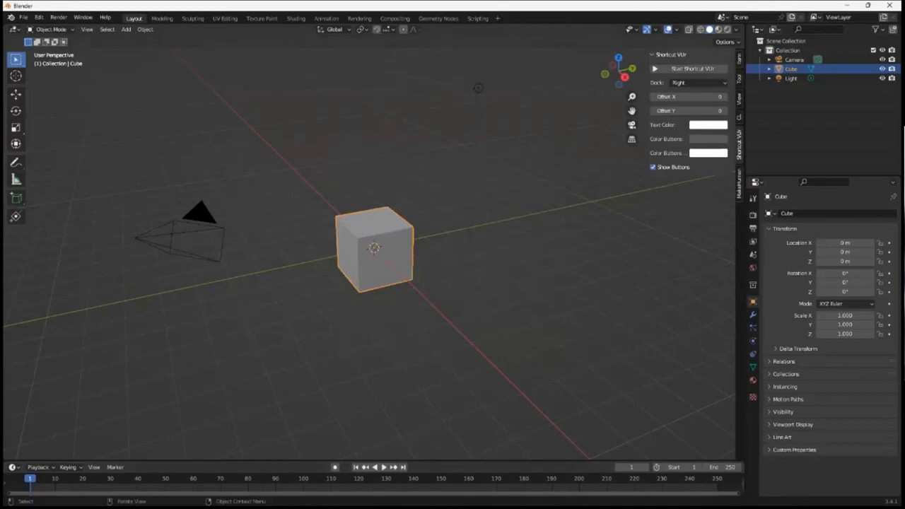
pyautogui.click(690, 69)
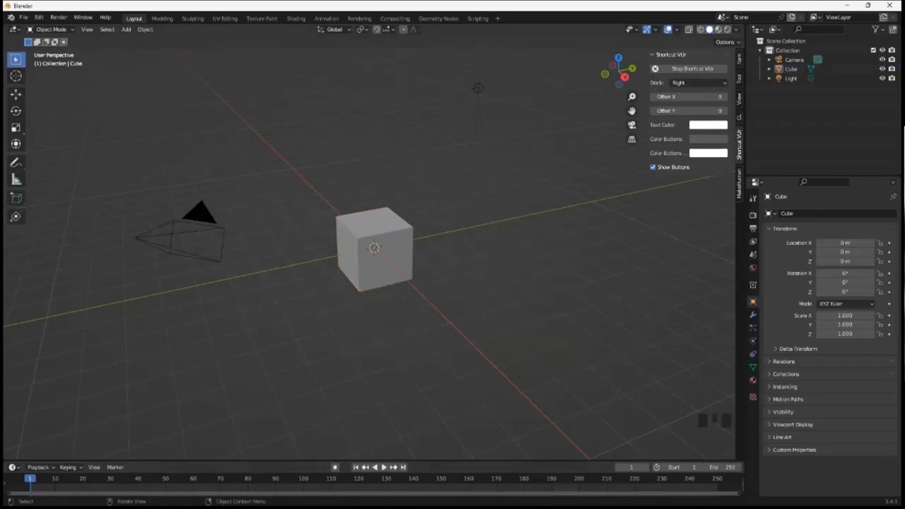
pyautogui.press('n')
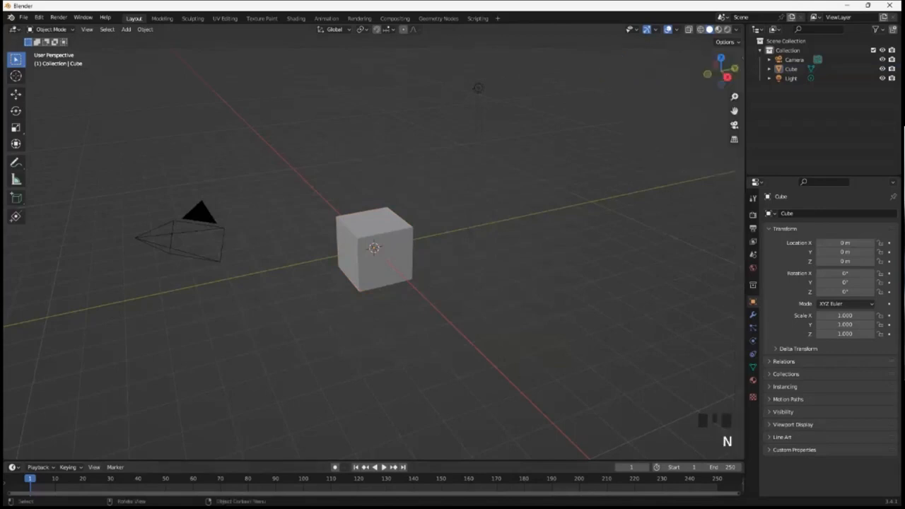
# - Delete the default camera, cube and light from the scene
pyautogui.click(444, 329)
pyautogui.press('a')
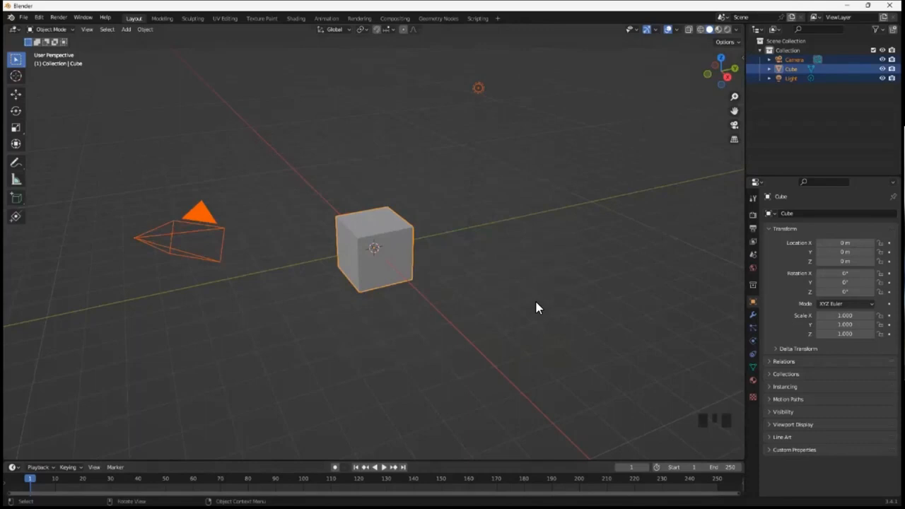
pyautogui.press('Delete')
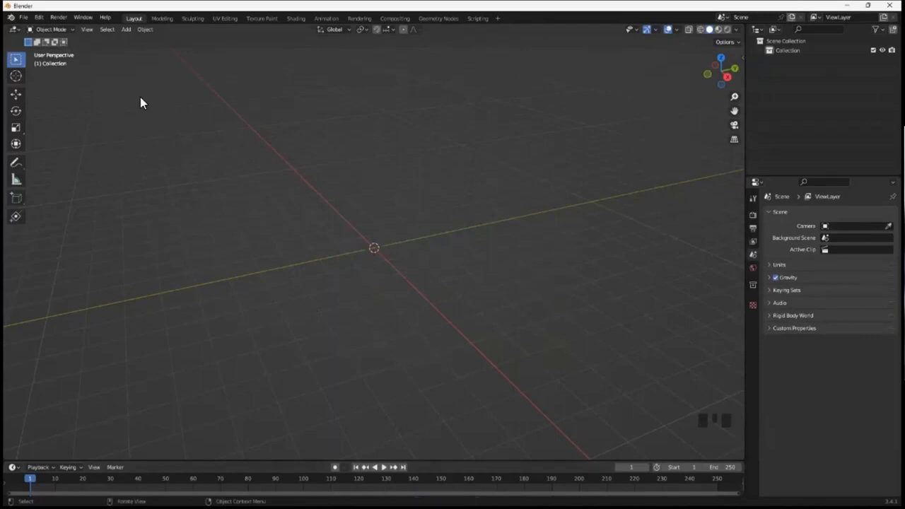
# - Look in the Downloads folder for an add-on to install from the preferences, and cancel the installation
pyautogui.click(40, 18)
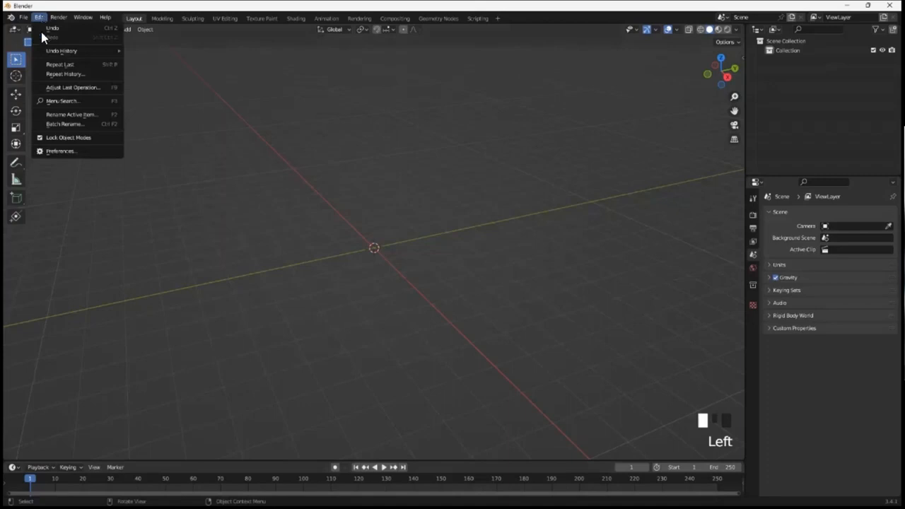
pyautogui.click(59, 150)
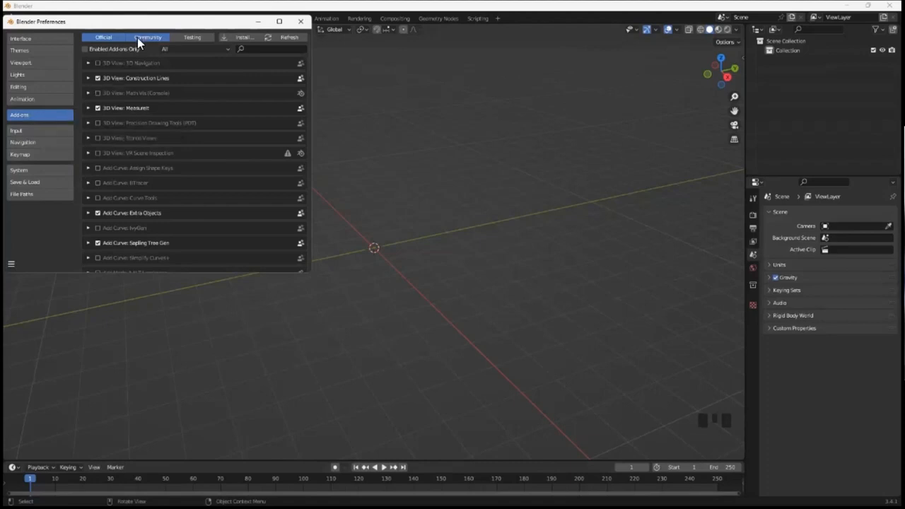
pyautogui.click(245, 37)
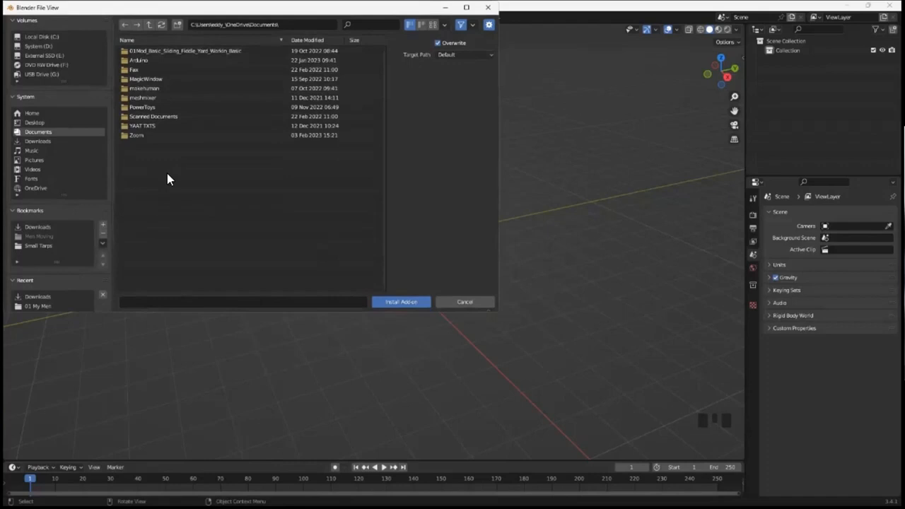
pyautogui.click(44, 142)
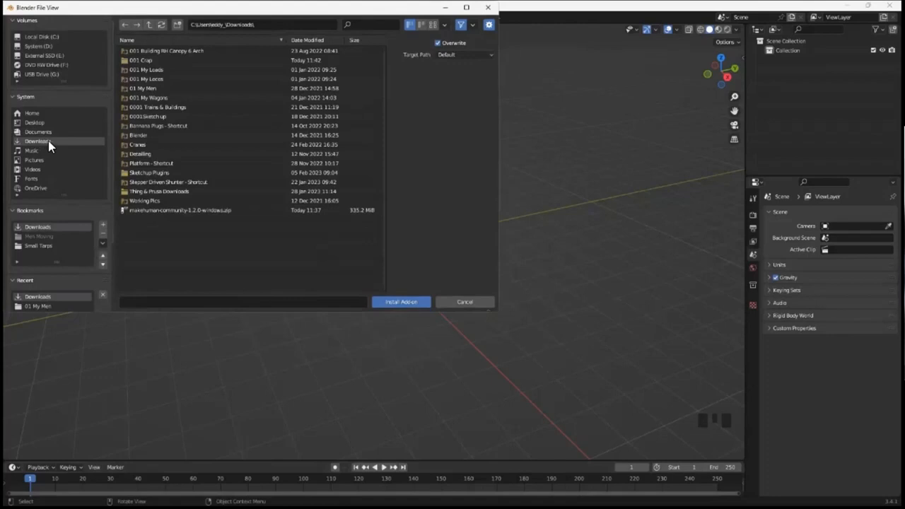
pyautogui.click(467, 301)
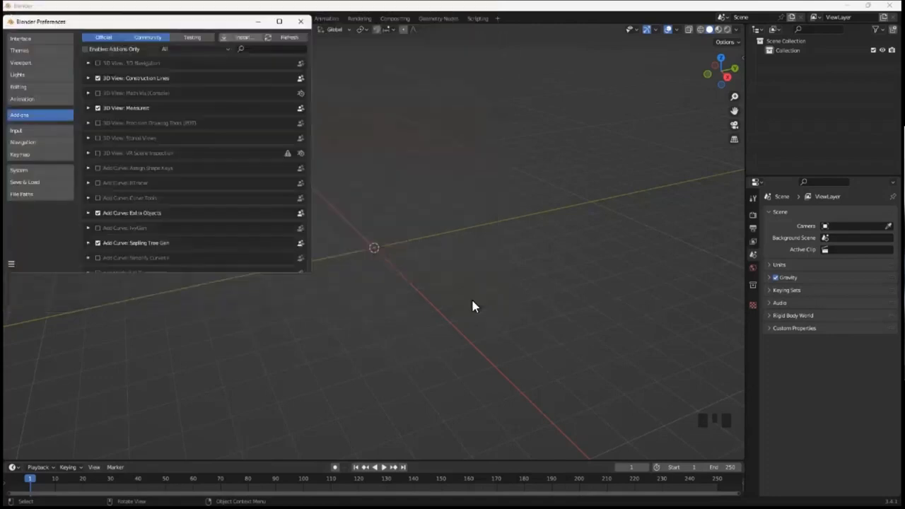
# - Search the Community add-ons for "make" to check the MakeHuman plug-in, and close the preferences
pyautogui.click(263, 50)
pyautogui.click(144, 38)
pyautogui.click(145, 38)
pyautogui.click(286, 51)
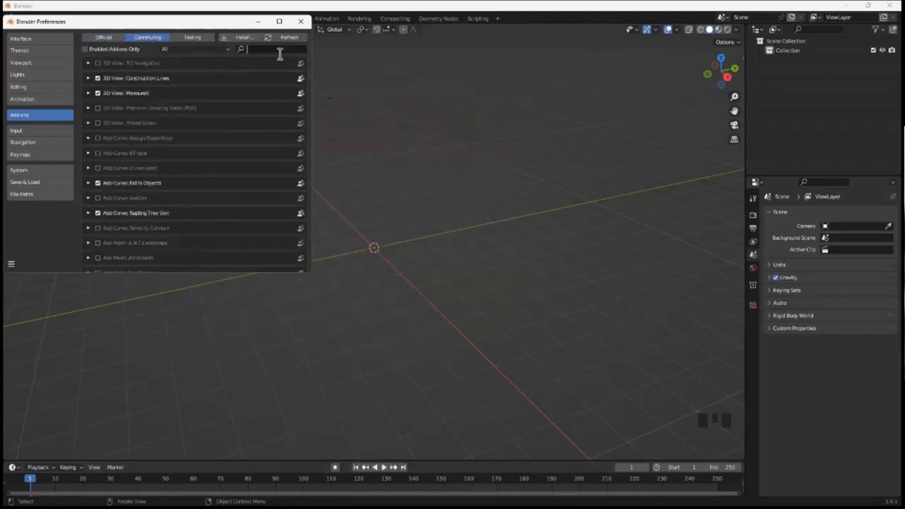
pyautogui.write('make')
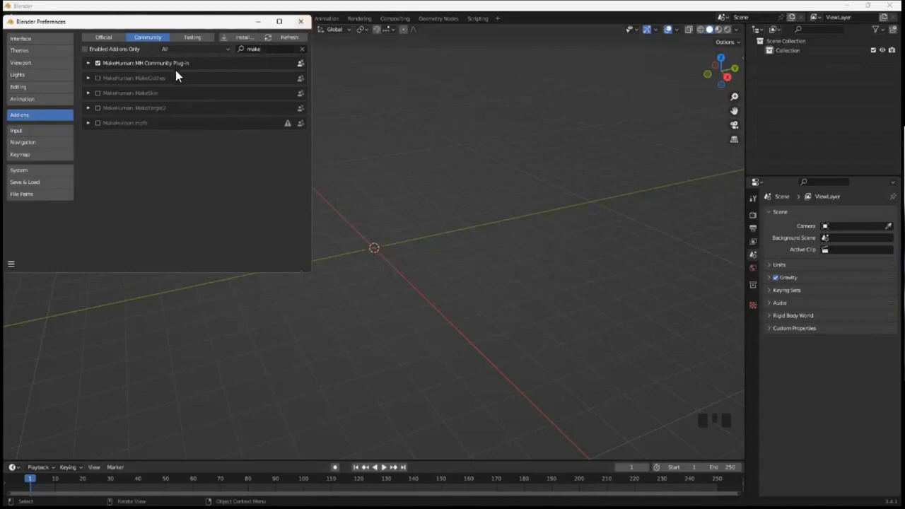
pyautogui.click(300, 21)
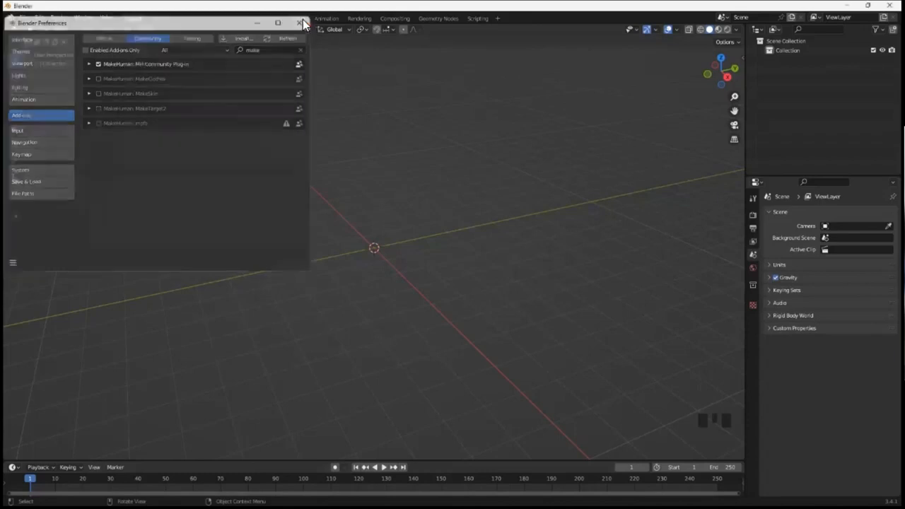
pyautogui.press('Left')
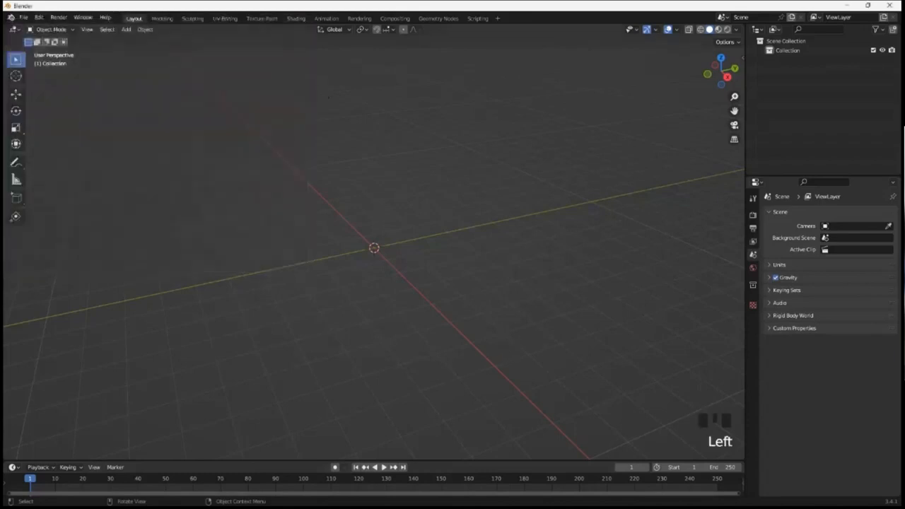
# - Review the MakeHuman add-on's import settings in the sidebar and import the current human into the empty scene
pyautogui.press('n')
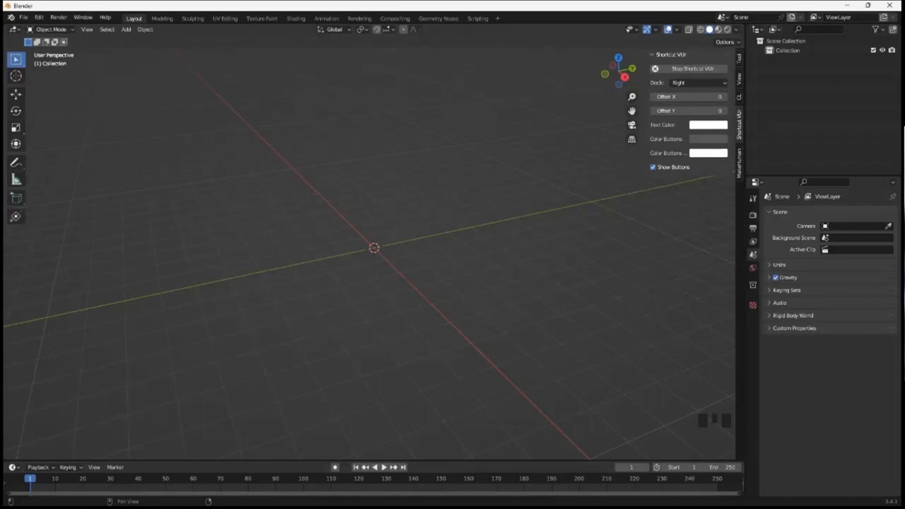
pyautogui.click(739, 97)
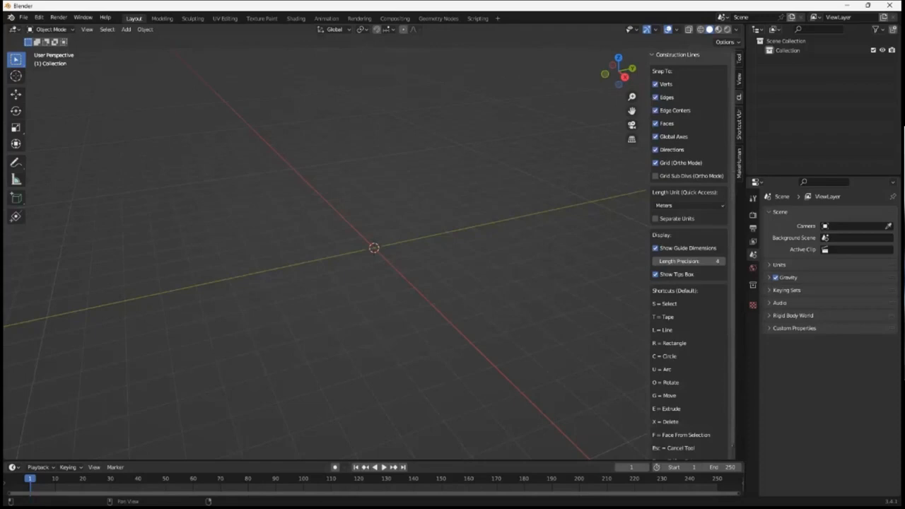
pyautogui.click(739, 78)
pyautogui.click(739, 58)
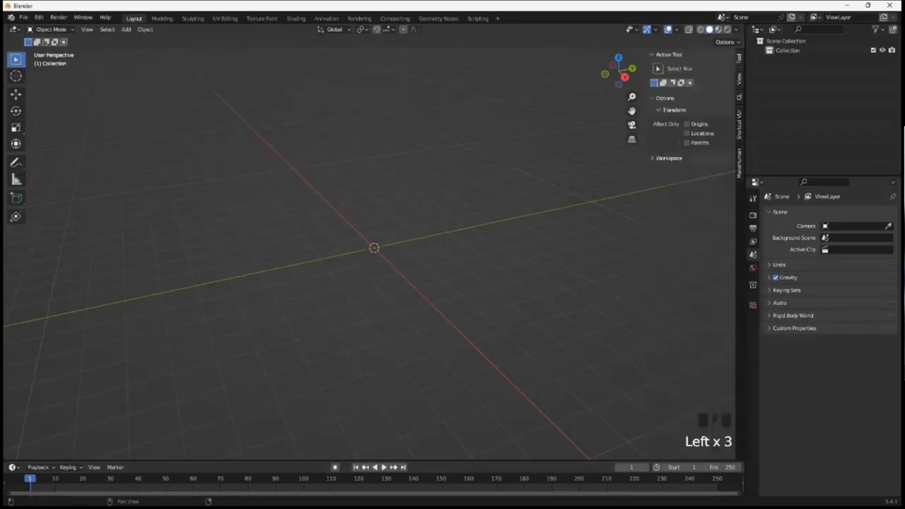
pyautogui.click(739, 163)
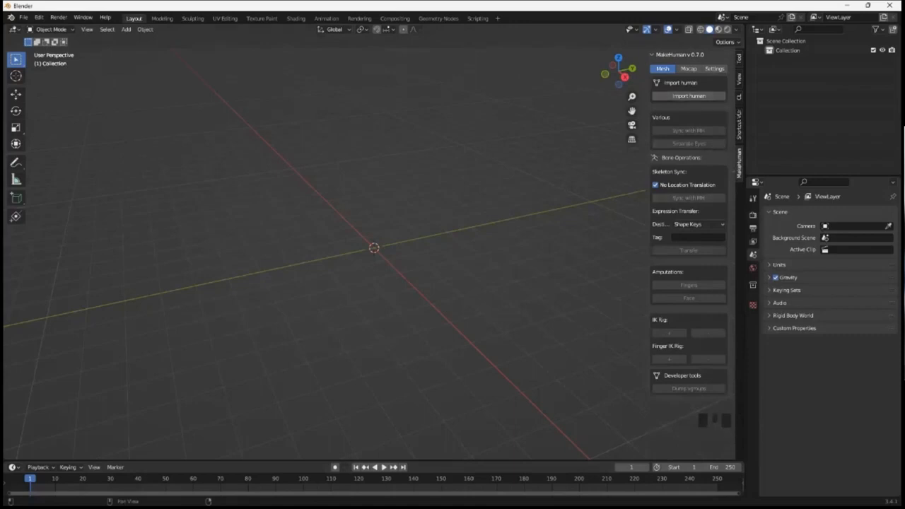
pyautogui.click(714, 69)
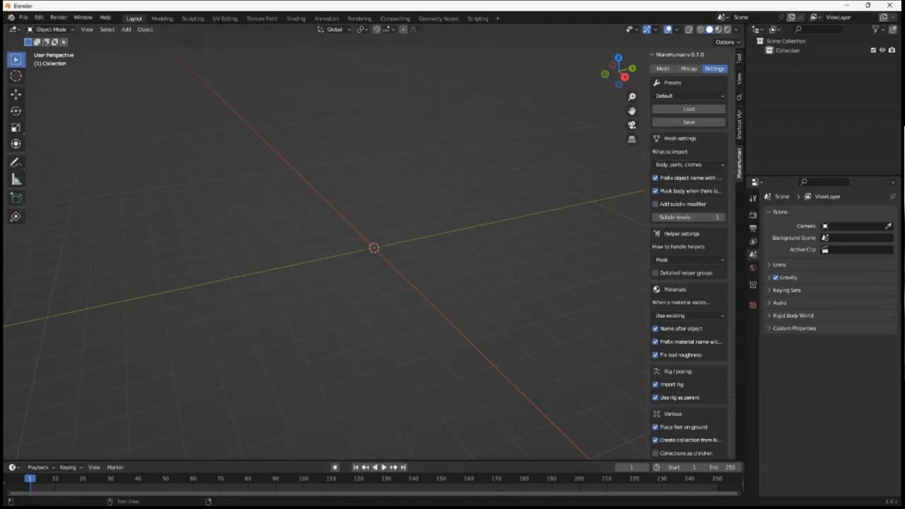
pyautogui.click(663, 69)
pyautogui.click(689, 95)
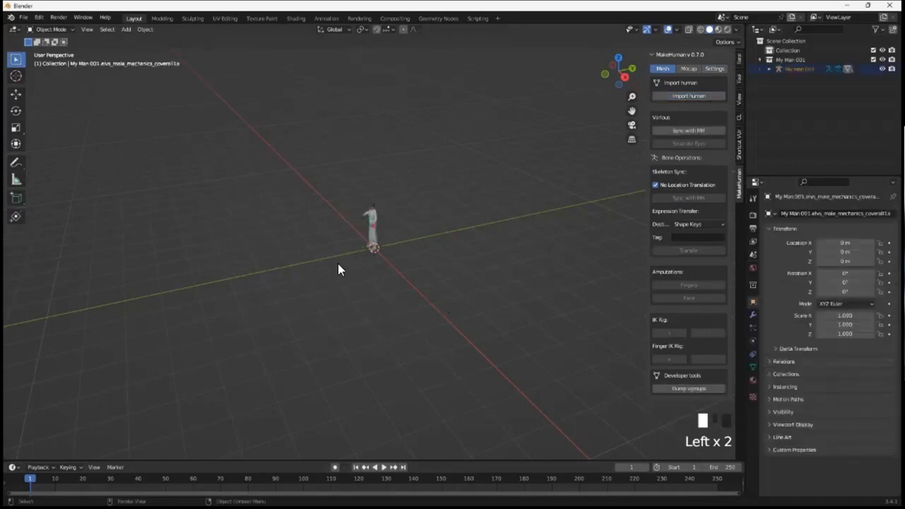
# - Examine the imported character from the front, picking its coverall and armature in the viewport
pyautogui.scroll(7, 372, 227)
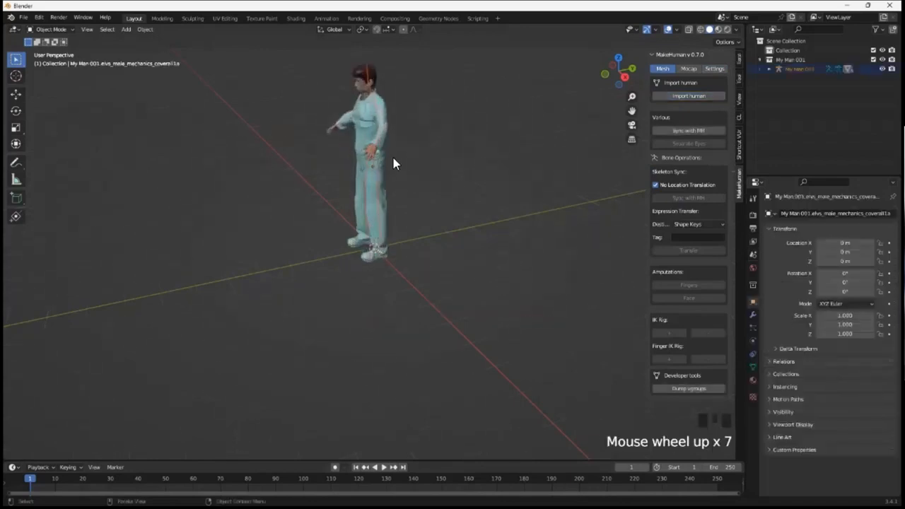
pyautogui.moveTo(394, 163); pyautogui.dragTo(437, 251, button='middle')
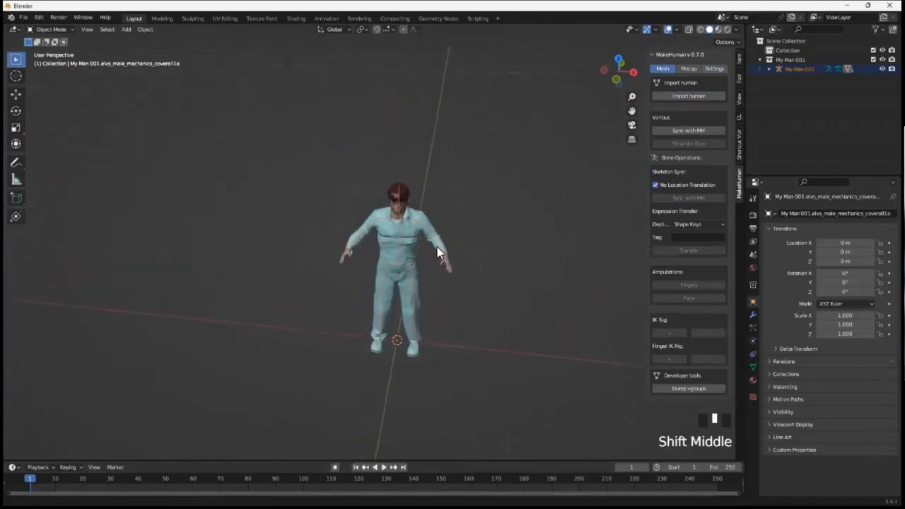
pyautogui.scroll(4, 422, 225)
pyautogui.moveTo(425, 217); pyautogui.dragTo(428, 224, button='middle')
pyautogui.scroll(-1, 431, 201)
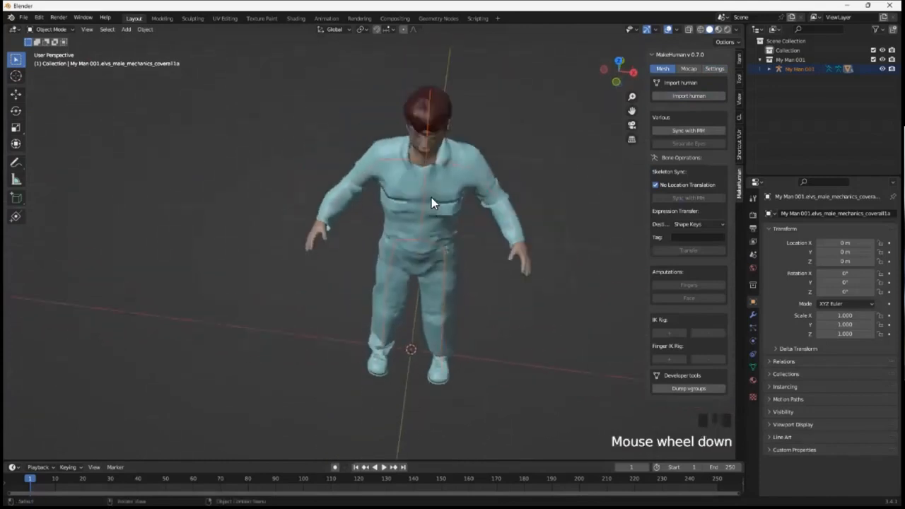
pyautogui.click(423, 196)
pyautogui.click(424, 195)
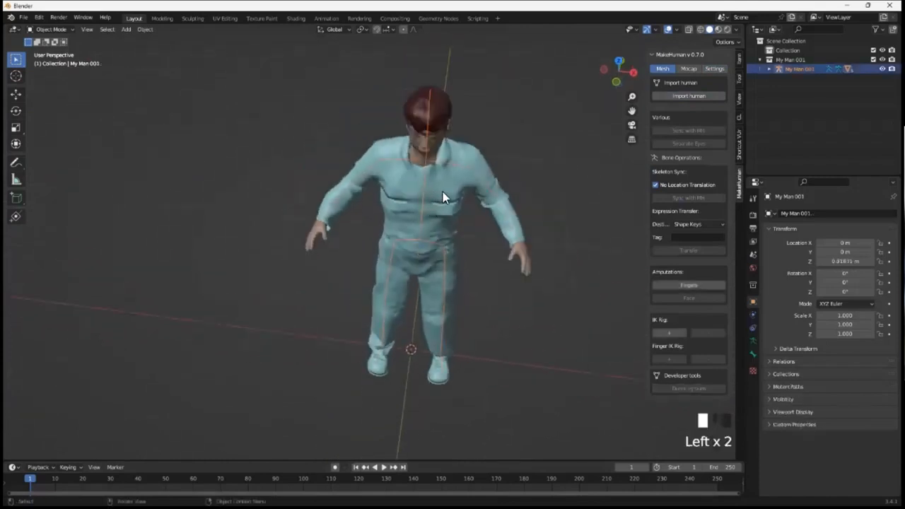
pyautogui.moveTo(464, 212); pyautogui.dragTo(477, 196, button='middle')
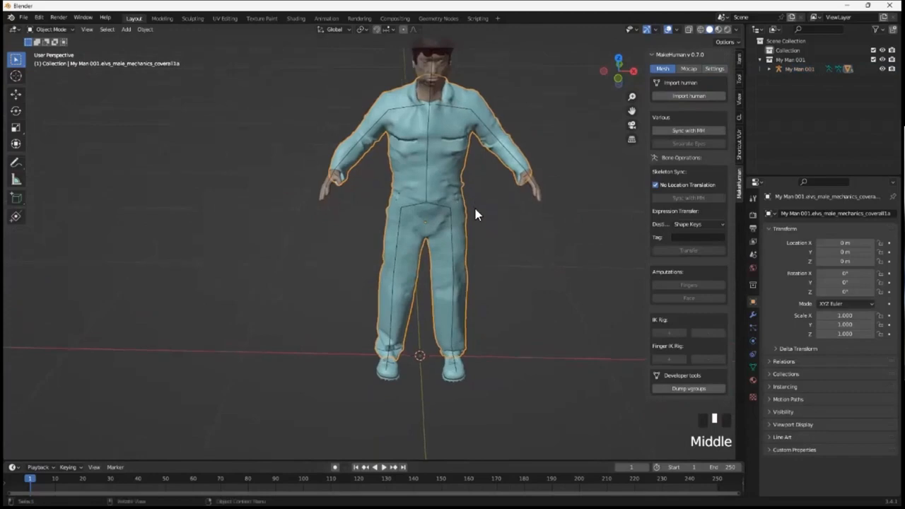
# - Expand the My Man 001 hierarchy and examine its parts by selecting the body, coverall and armature
pyautogui.click(458, 148)
pyautogui.click(769, 69)
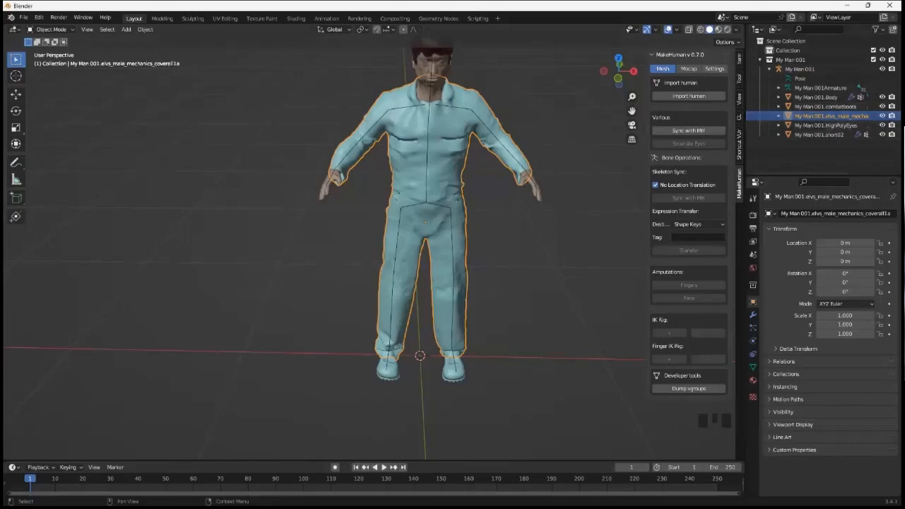
pyautogui.click(494, 135)
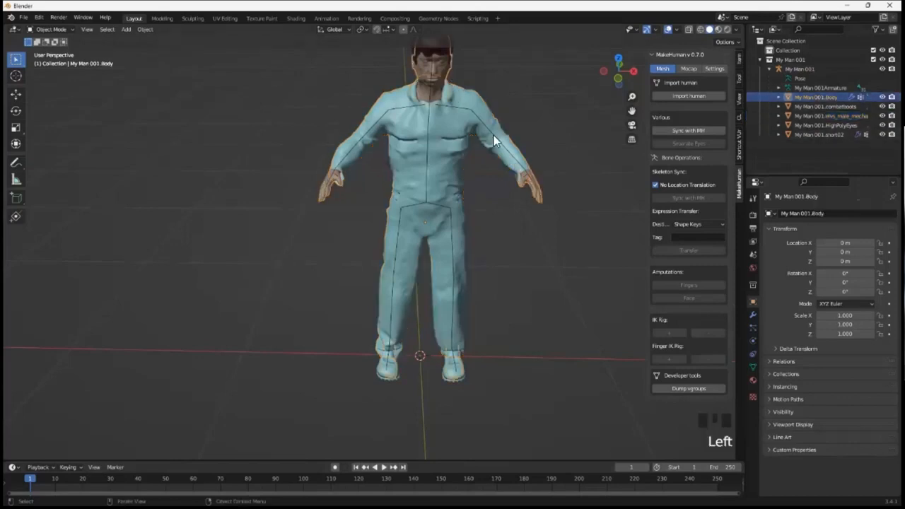
pyautogui.click(447, 189)
pyautogui.scroll(-2, 437, 204)
pyautogui.scroll(2, 419, 196)
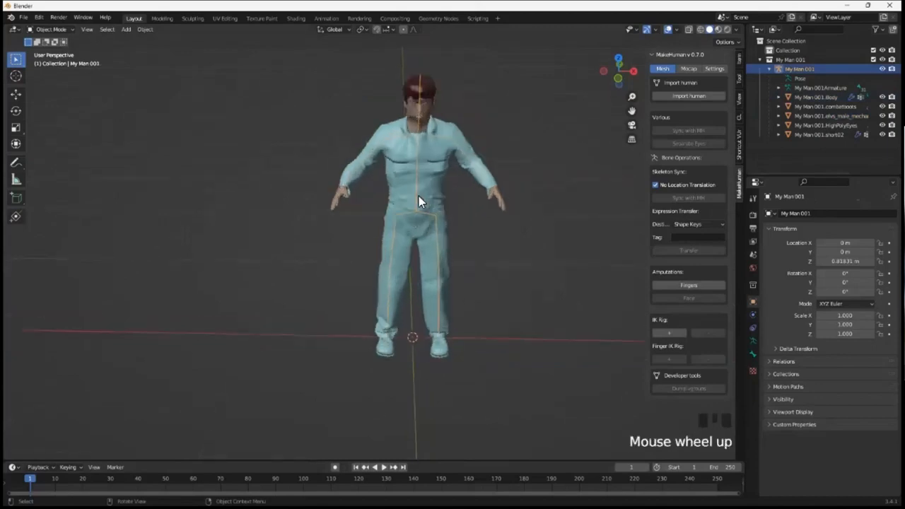
pyautogui.scroll(-1, 418, 195)
pyautogui.click(428, 179)
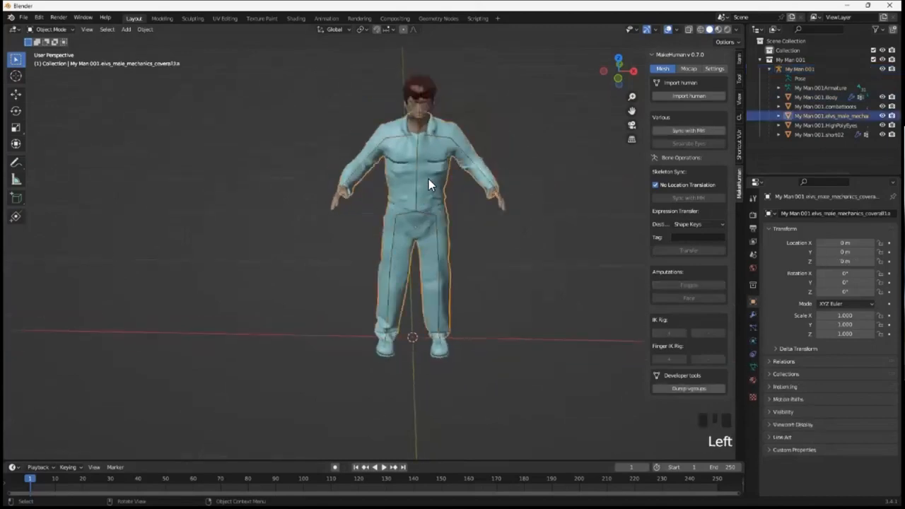
pyautogui.click(418, 182)
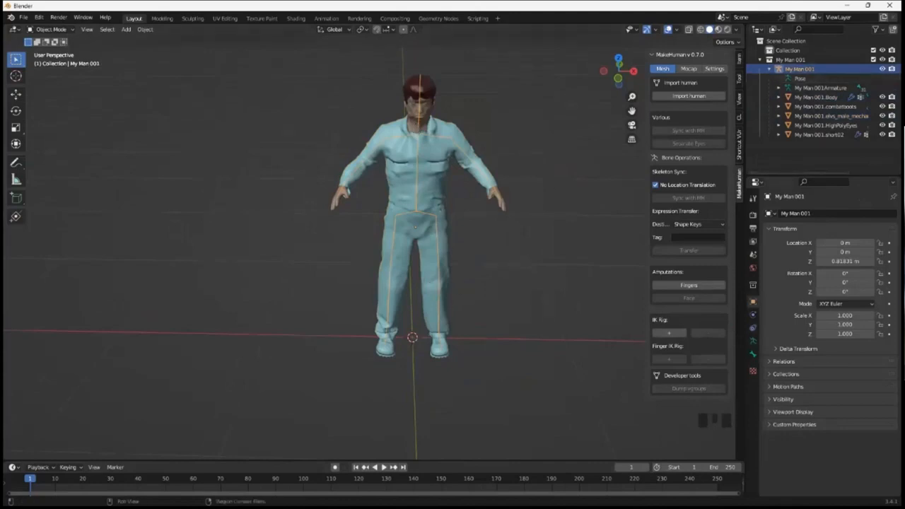
# - Set the armature's viewport display to Stick and check its bones on the character
pyautogui.click(753, 341)
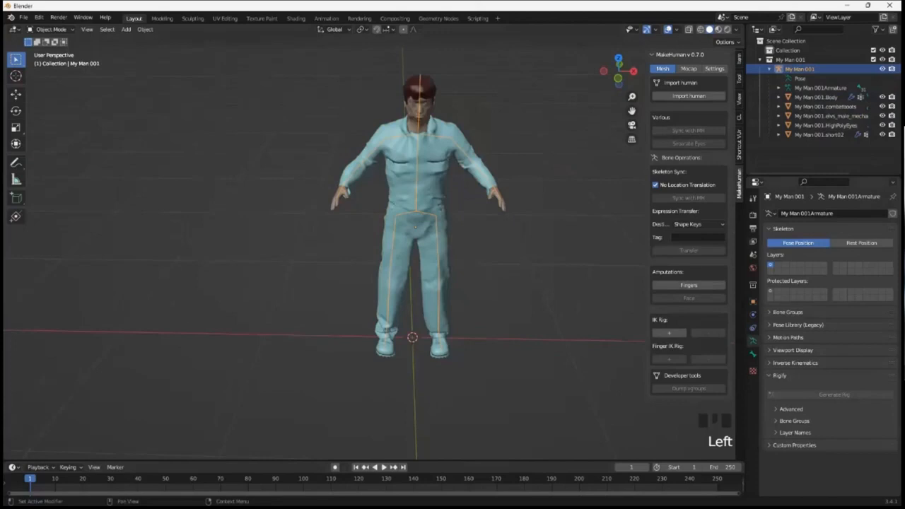
pyautogui.click(793, 351)
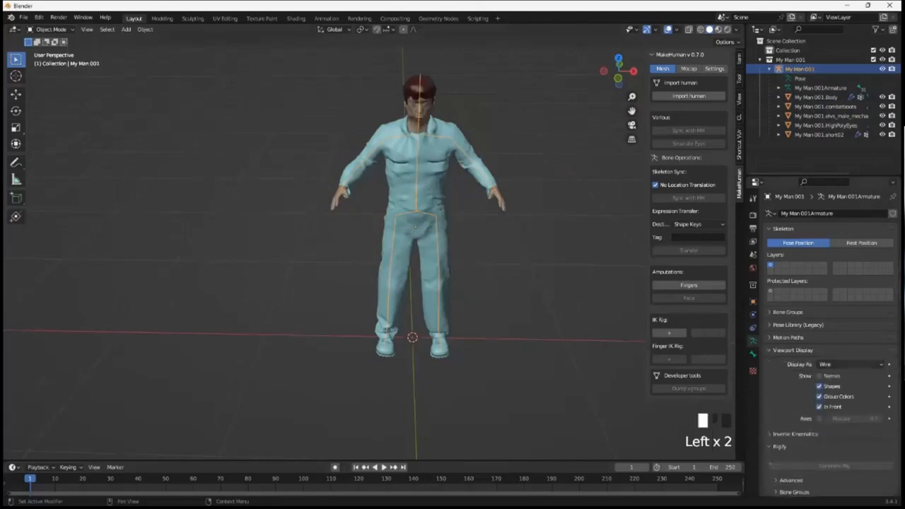
pyautogui.click(849, 364)
pyautogui.click(826, 386)
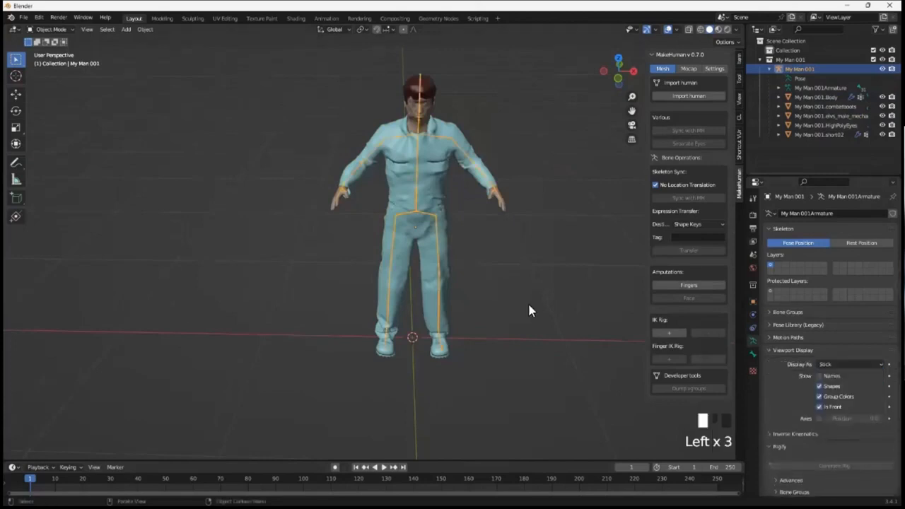
pyautogui.click(522, 290)
pyautogui.scroll(1, 421, 203)
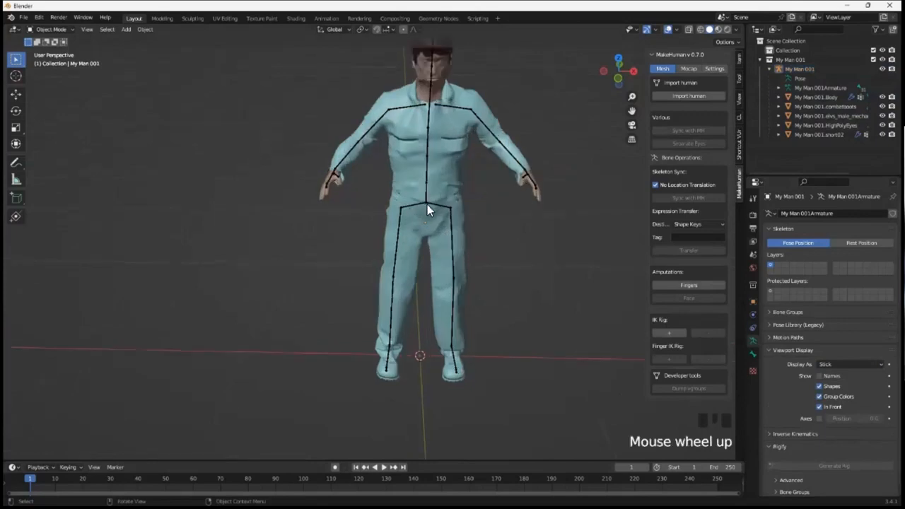
pyautogui.click(427, 205)
pyautogui.scroll(-2, 428, 203)
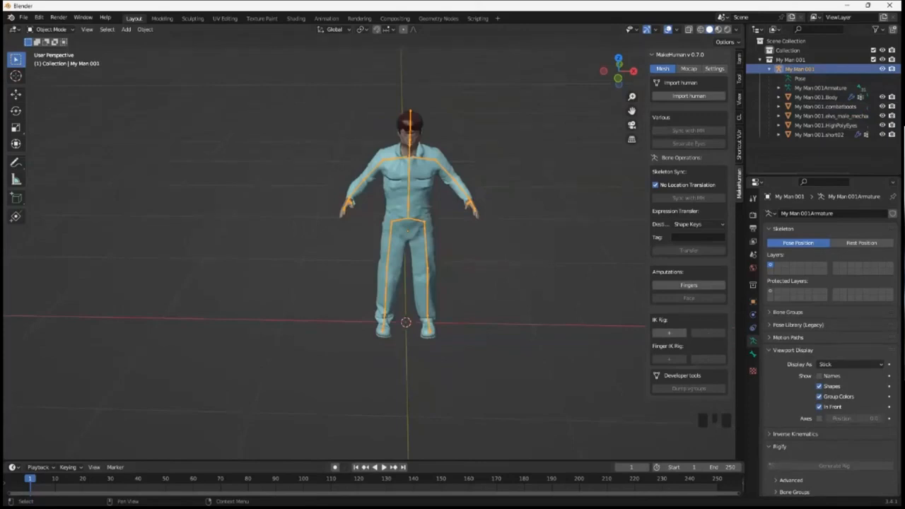
# - Hide the armature and try to join all of the character's meshes into the coverall mesh
pyautogui.click(482, 265)
pyautogui.click(506, 247)
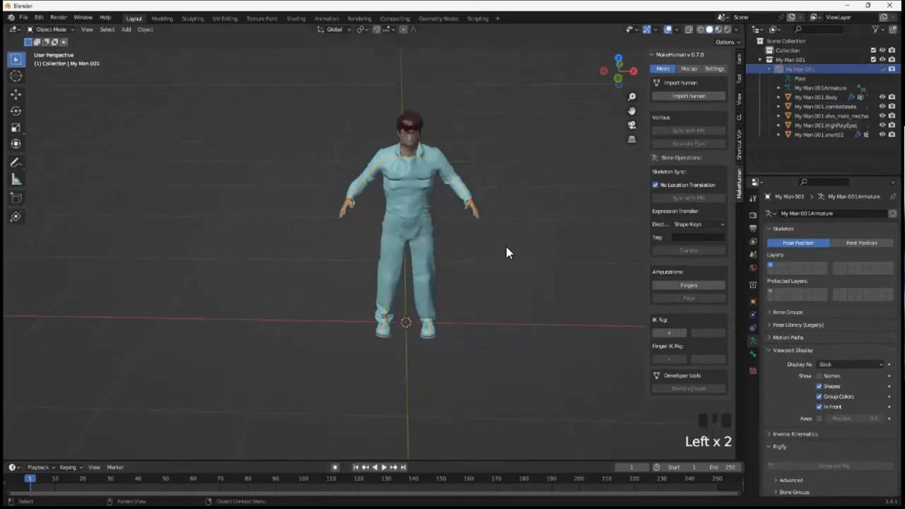
pyautogui.click(416, 189)
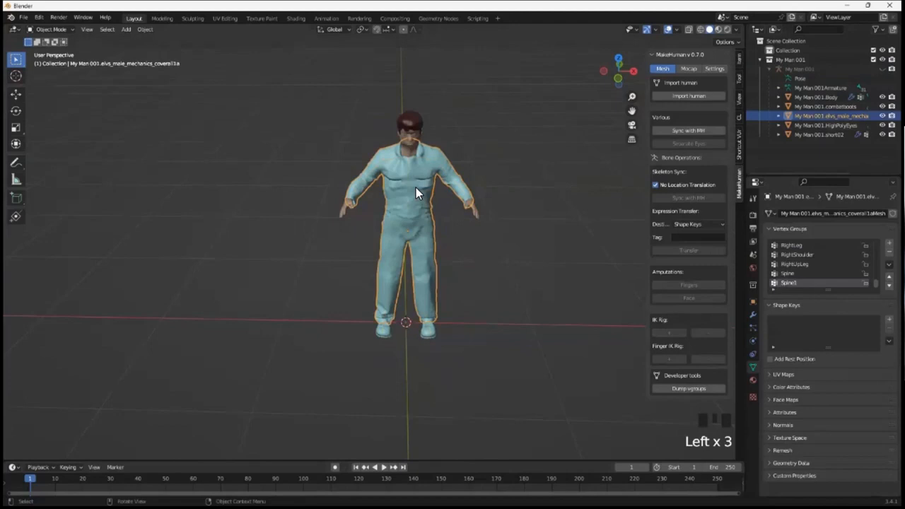
pyautogui.press('a')
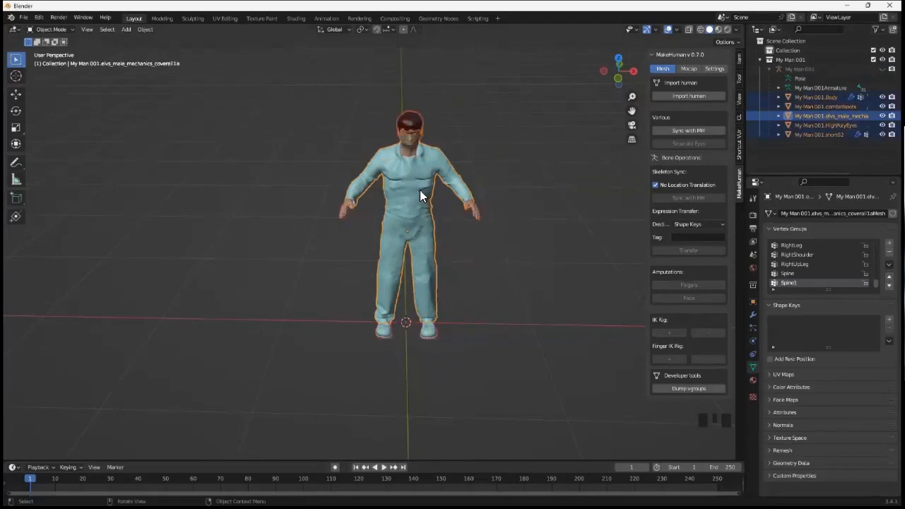
pyautogui.rightClick(420, 190)
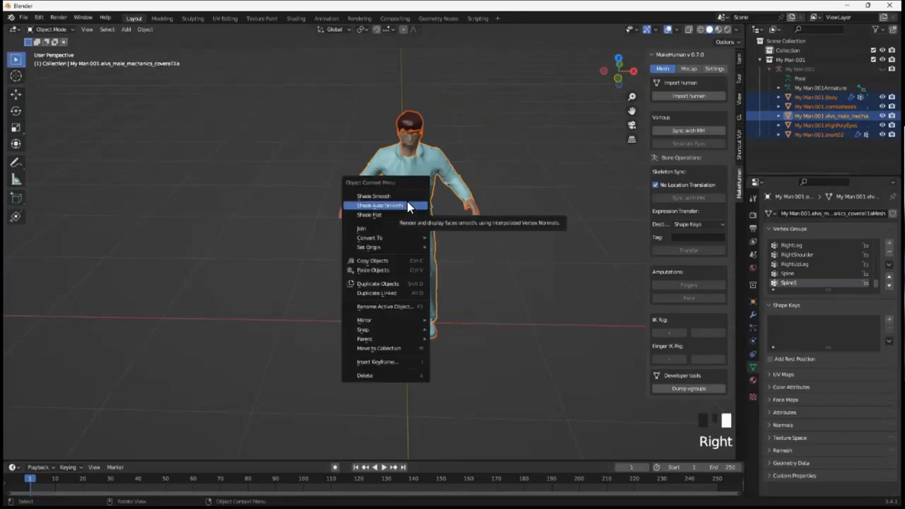
pyautogui.click(395, 229)
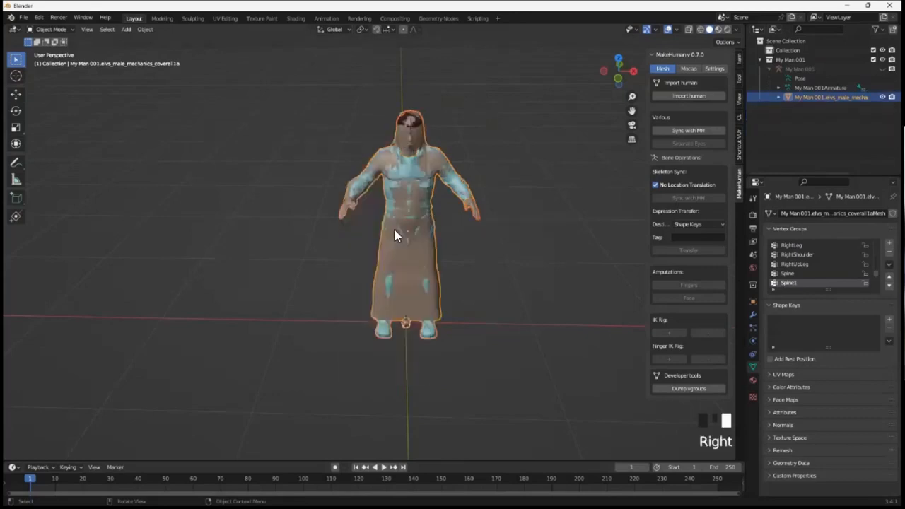
pyautogui.scroll(3, 409, 264)
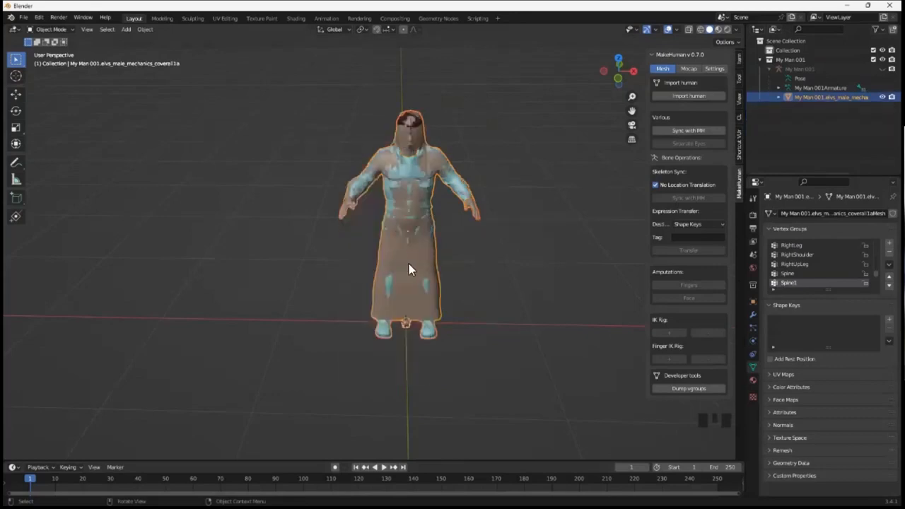
pyautogui.moveTo(431, 263); pyautogui.dragTo(467, 248, button='middle')
pyautogui.scroll(-2, 432, 276)
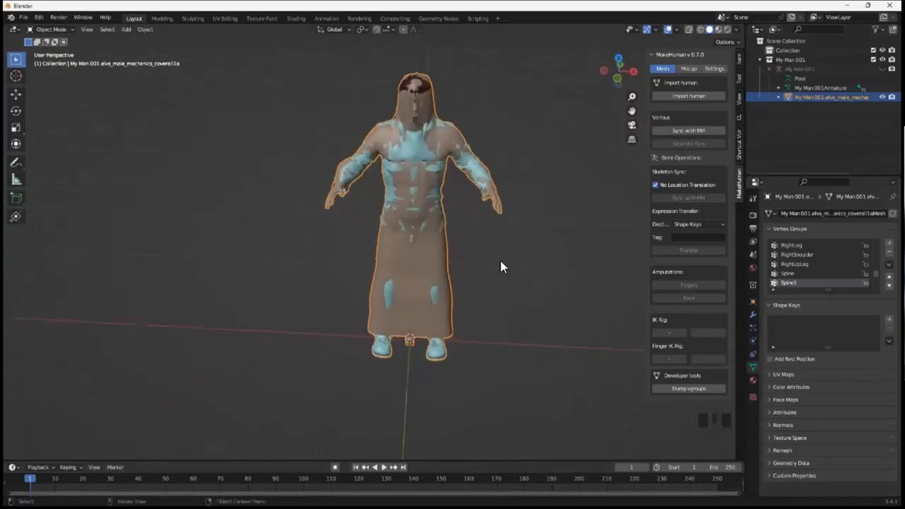
# - Undo the mesh join, the armature changes and the human import, back to the default camera, cube and light
pyautogui.hotkey('ctrl', 'z')
pyautogui.hotkey('ctrl', 'z')
pyautogui.hotkey('ctrl', 'z')
pyautogui.hotkey('ctrl', 'z')
pyautogui.hotkey('ctrl', 'z')
pyautogui.hotkey('ctrl', 'z')
pyautogui.hotkey('ctrl', 'z')
pyautogui.hotkey('ctrl', 'z')
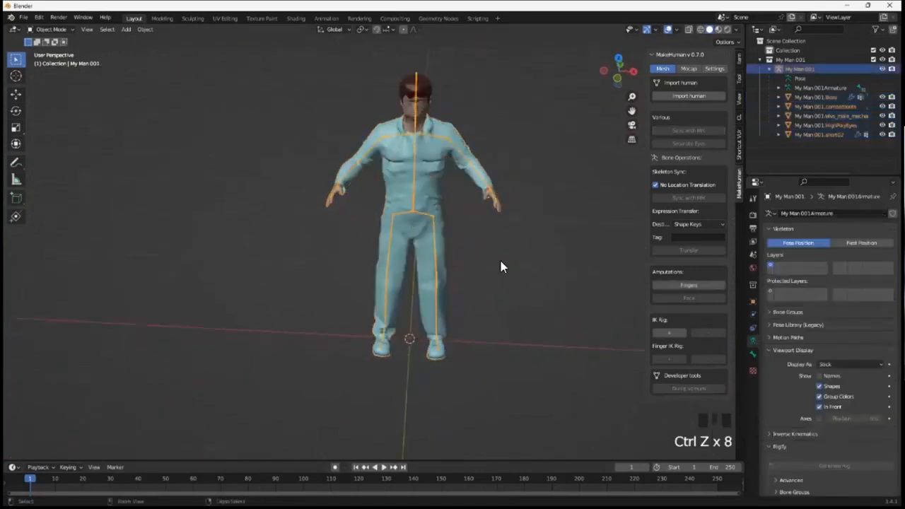
pyautogui.hotkey('ctrl', 'z')
pyautogui.hotkey('ctrl', 'z')
pyautogui.hotkey('ctrl', 'z')
pyautogui.hotkey('ctrl', 'z')
pyautogui.hotkey('ctrl', 'z')
pyautogui.hotkey('ctrl', 'z')
pyautogui.hotkey('ctrl', 'z')
pyautogui.hotkey('ctrl', 'z')
pyautogui.hotkey('ctrl', 'z')
pyautogui.hotkey('ctrl', 'z')
pyautogui.hotkey('ctrl', 'z')
pyautogui.hotkey('ctrl', 'z')
pyautogui.hotkey('ctrl', 'z')
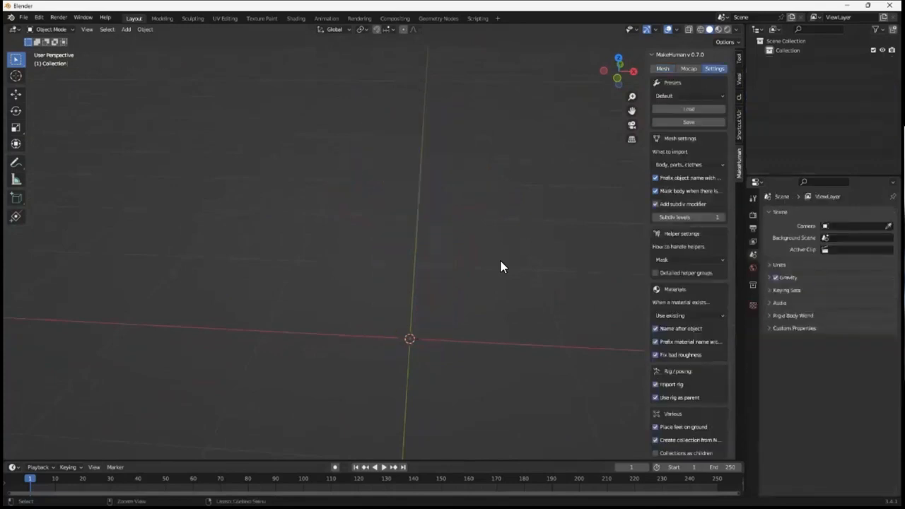
pyautogui.hotkey('ctrl', 'z')
pyautogui.hotkey('ctrl', 'z')
pyautogui.hotkey('ctrl', 'z')
pyautogui.hotkey('ctrl', 'z')
pyautogui.hotkey('ctrl', 'z')
pyautogui.hotkey('ctrl', 'z')
pyautogui.hotkey('ctrl', 'z')
pyautogui.hotkey('ctrl', 'z')
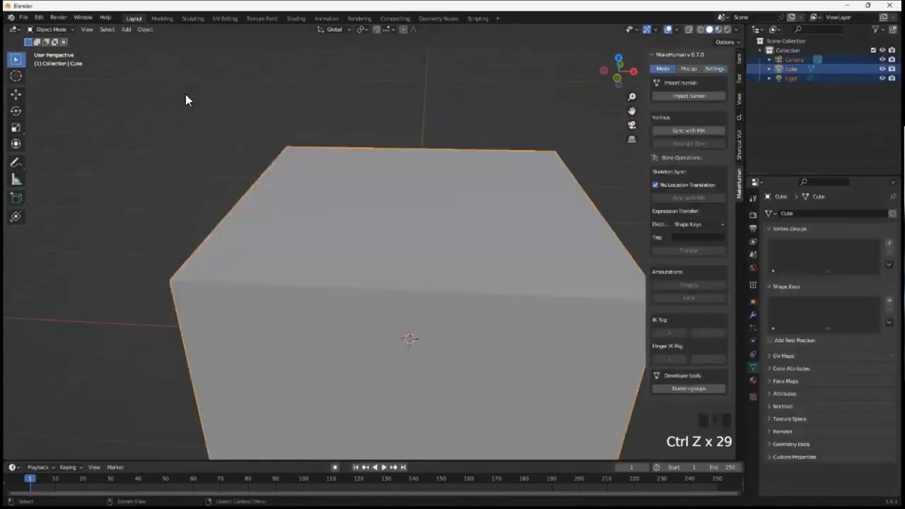
# - Delete the restored default camera, cube and light to empty the scene again
pyautogui.scroll(-10, 423, 347)
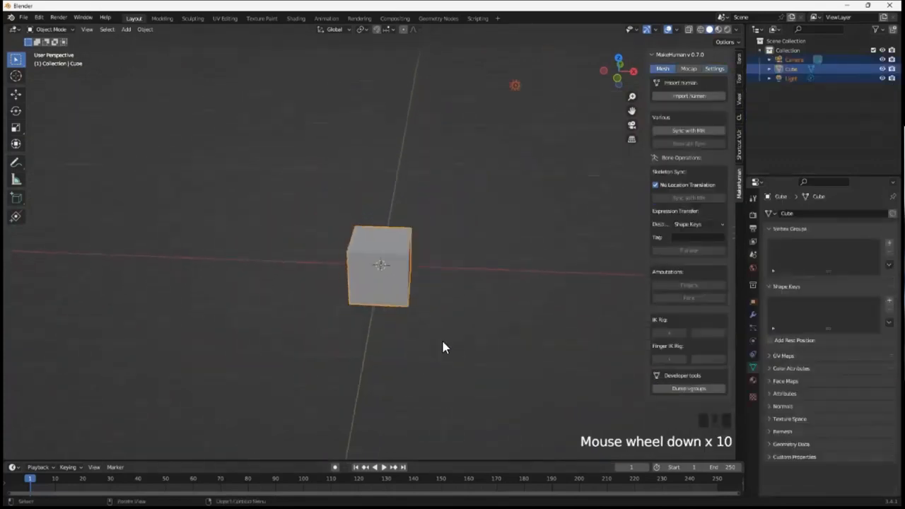
pyautogui.press('a')
pyautogui.press('Delete')
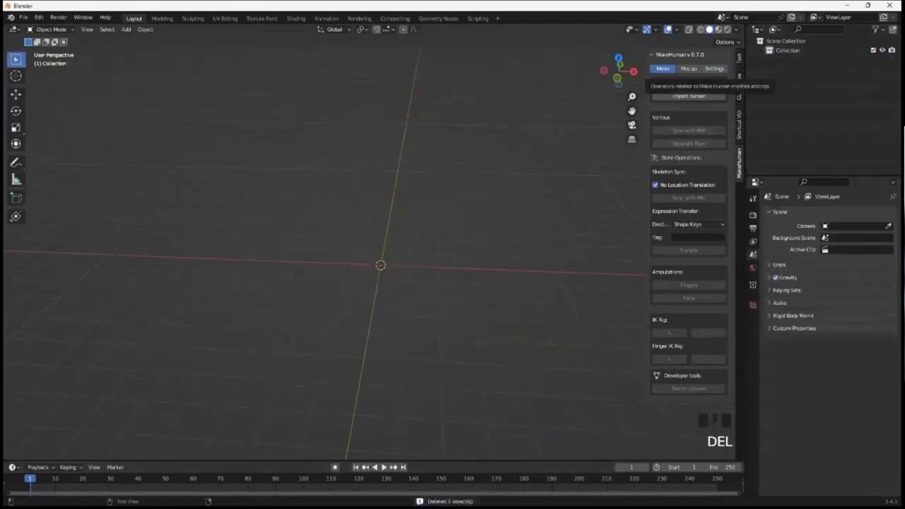
# - Set how helpers are handled to Delete in the MakeHuman import settings
pyautogui.click(714, 69)
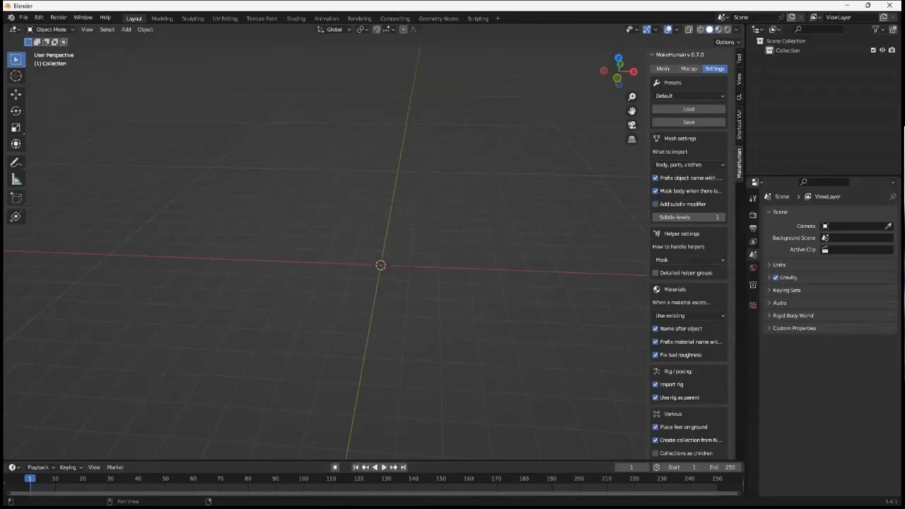
pyautogui.click(686, 260)
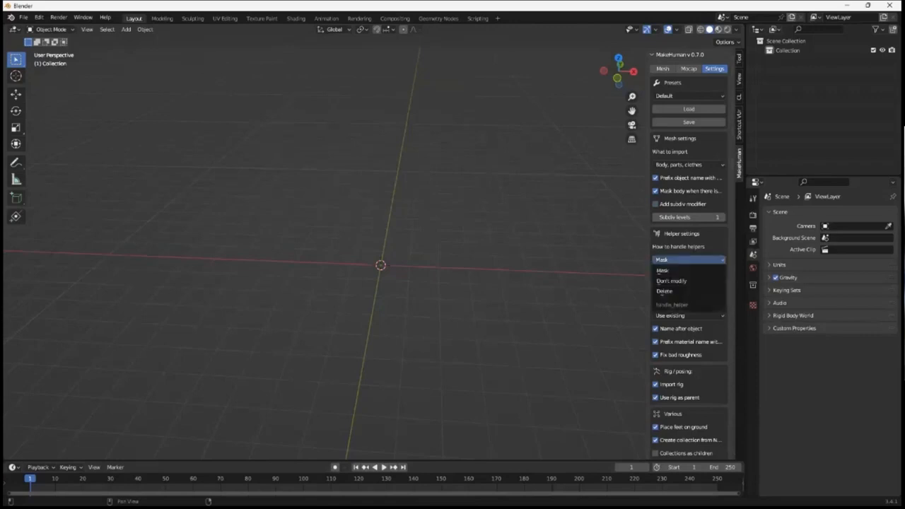
pyautogui.click(672, 291)
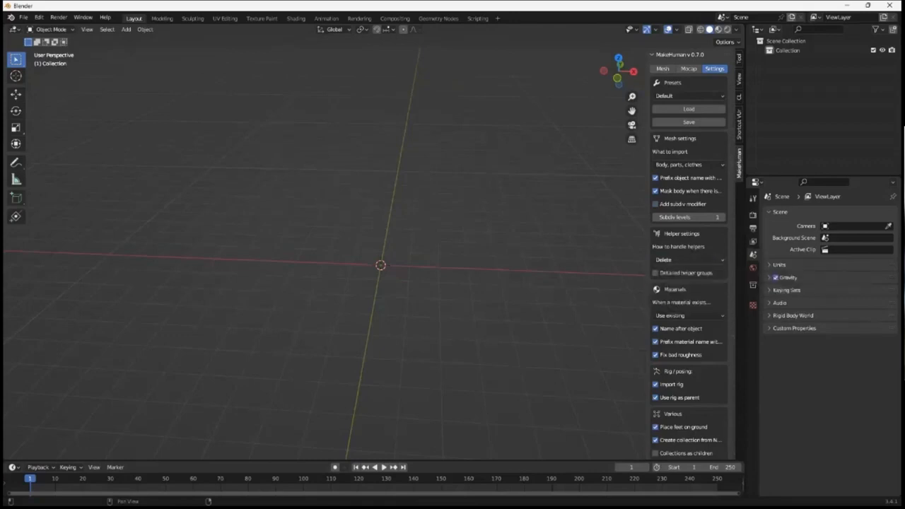
# - Import the human from MakeHuman with the new helper setting and select its armature
pyautogui.click(663, 69)
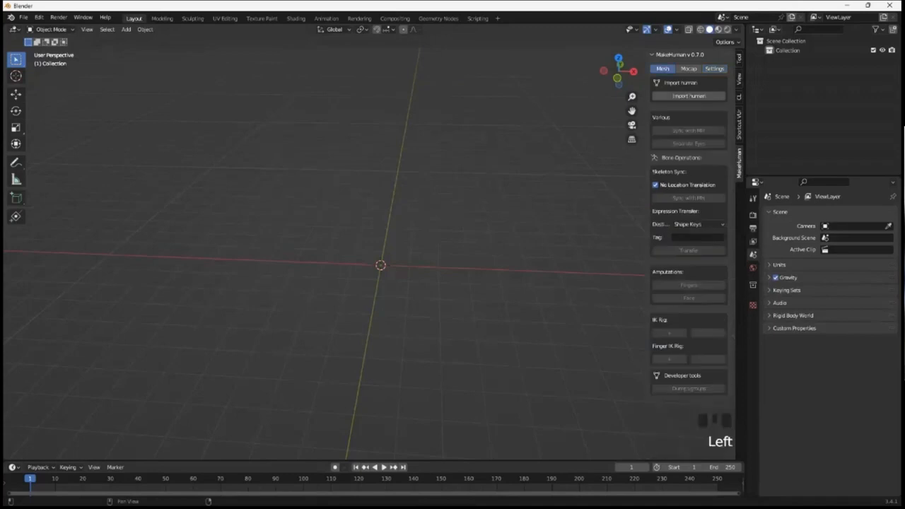
pyautogui.click(689, 96)
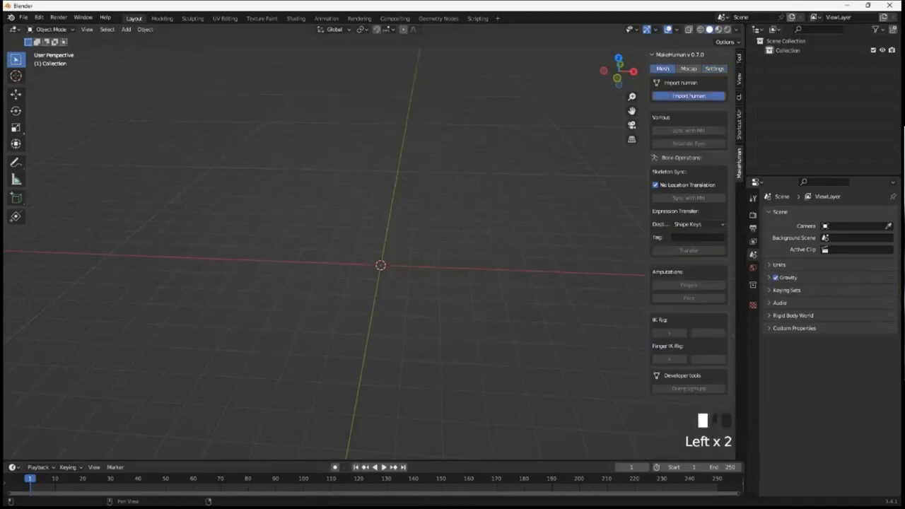
pyautogui.scroll(6, 393, 251)
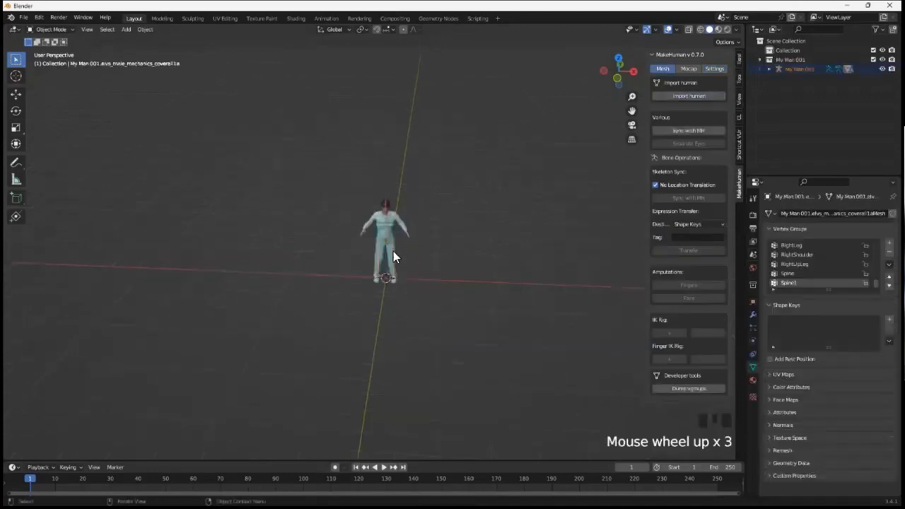
pyautogui.scroll(3, 393, 252)
pyautogui.click(435, 252)
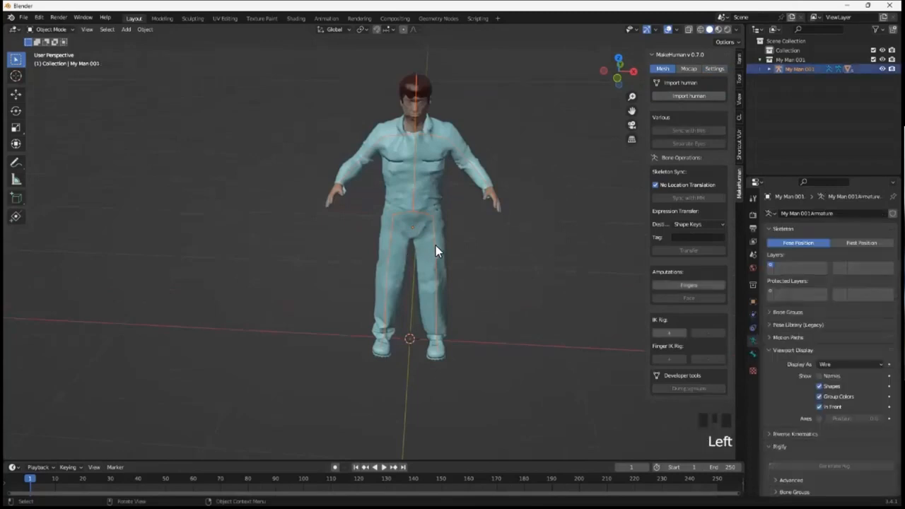
pyautogui.click(739, 183)
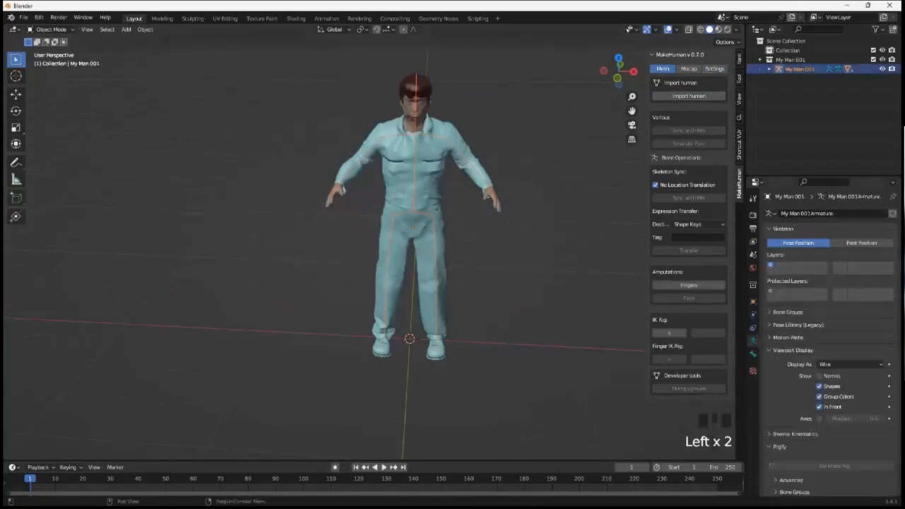
# - Set the character armature's viewport display type to Stick
pyautogui.click(851, 364)
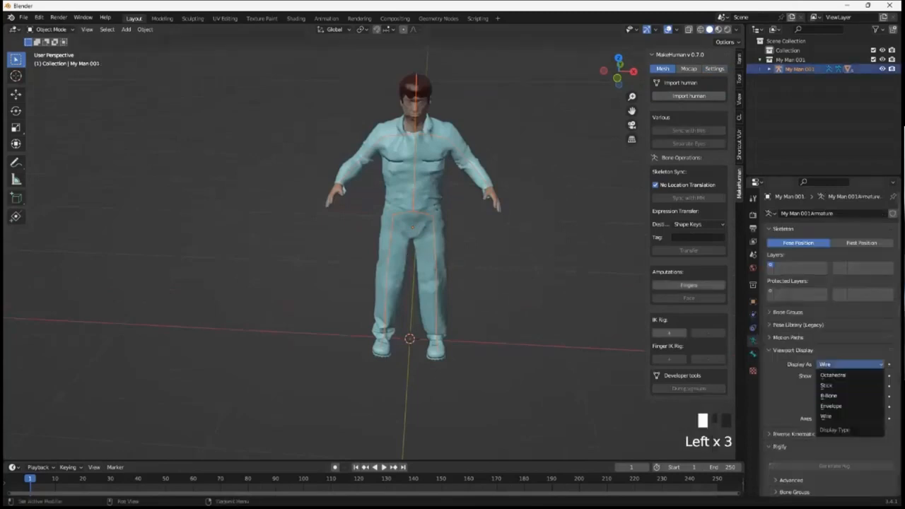
pyautogui.click(849, 386)
pyautogui.click(502, 319)
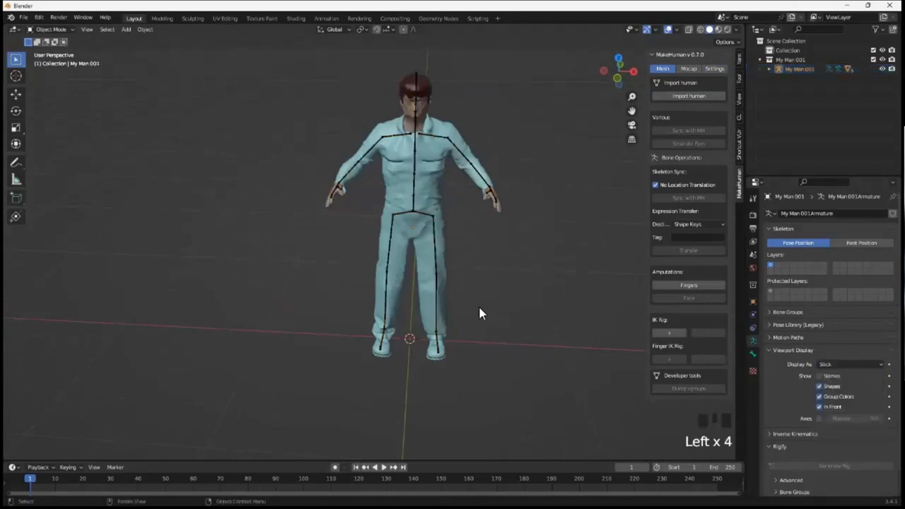
pyautogui.moveTo(481, 313); pyautogui.dragTo(491, 319, button='middle')
# - Hide the armature, then select all the character's meshes and join them into the coverall mesh
pyautogui.click(442, 248)
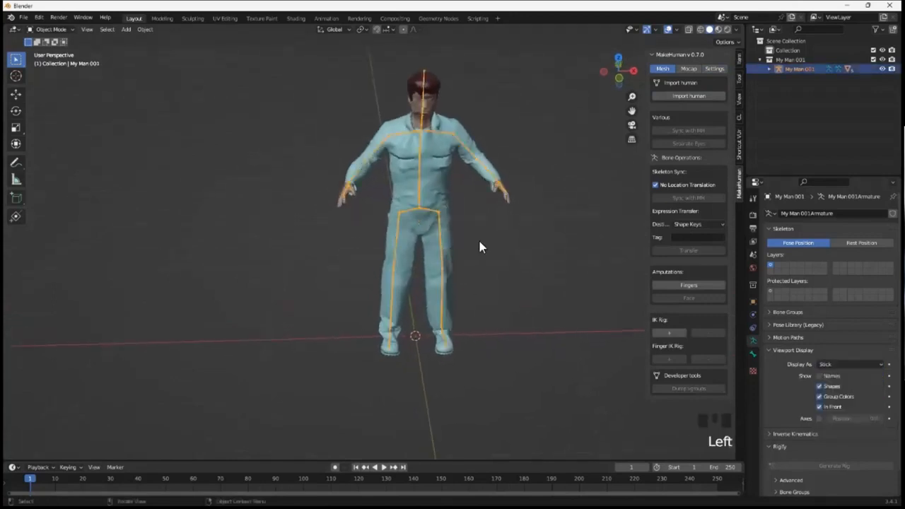
pyautogui.click(507, 172)
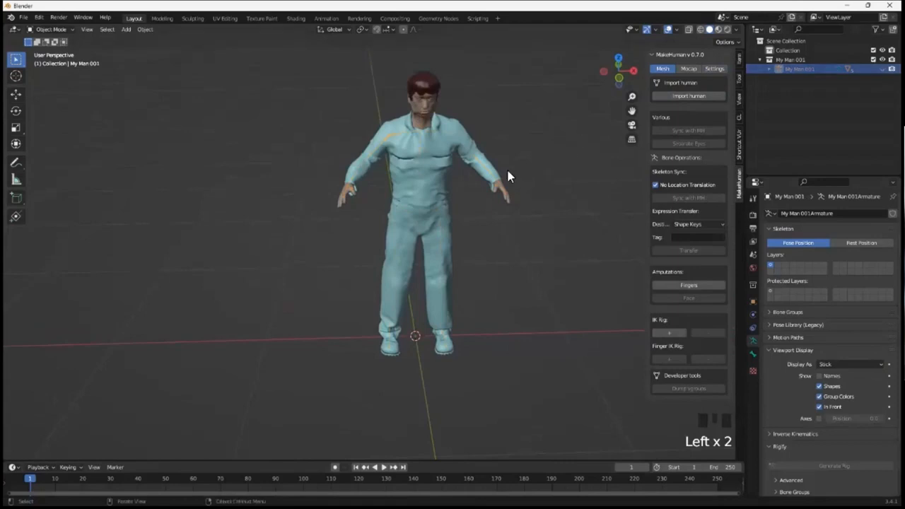
pyautogui.click(436, 182)
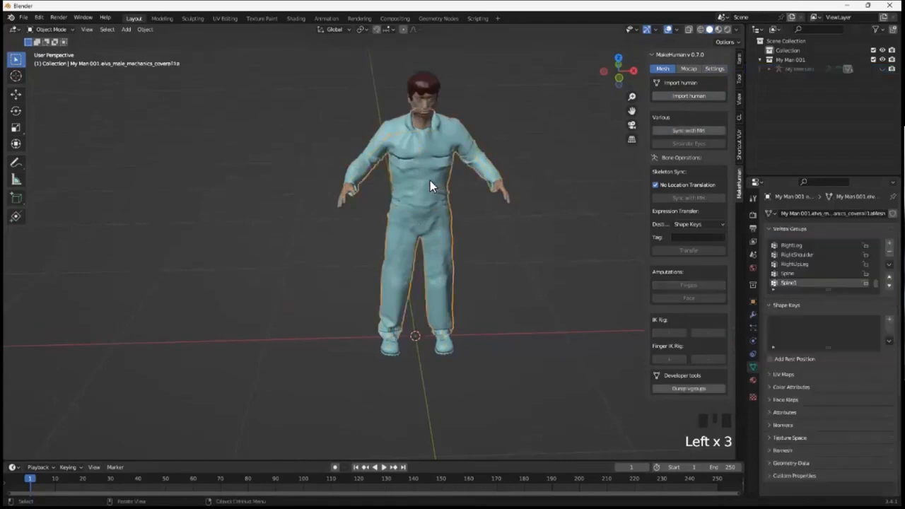
pyautogui.press('a')
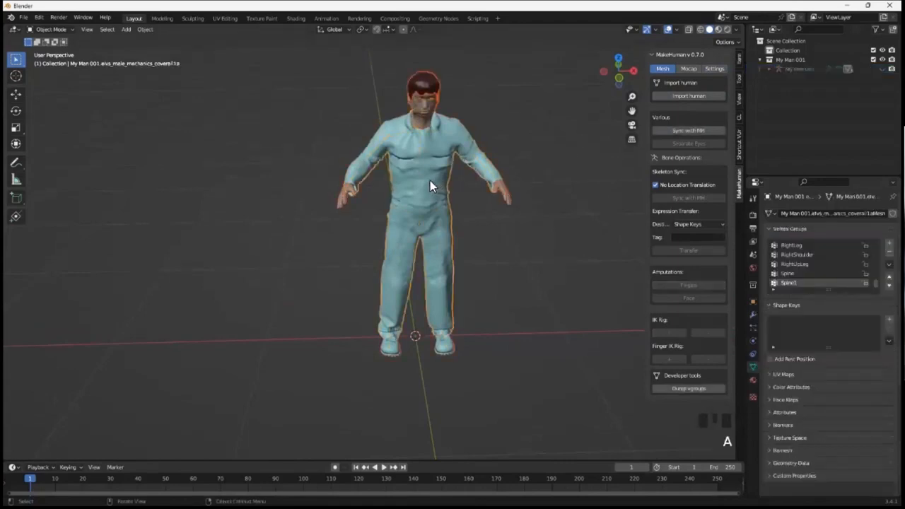
pyautogui.rightClick(430, 181)
pyautogui.click(430, 182)
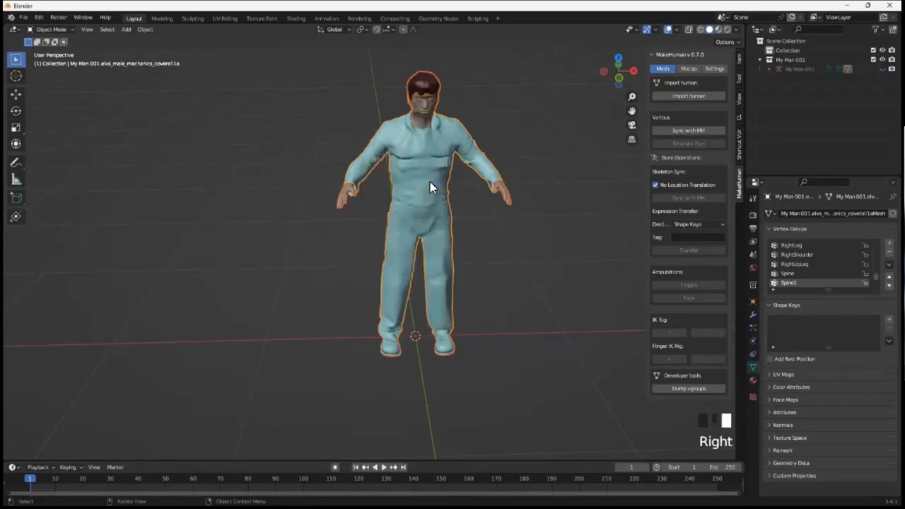
pyautogui.moveTo(498, 233); pyautogui.dragTo(459, 217, button='middle')
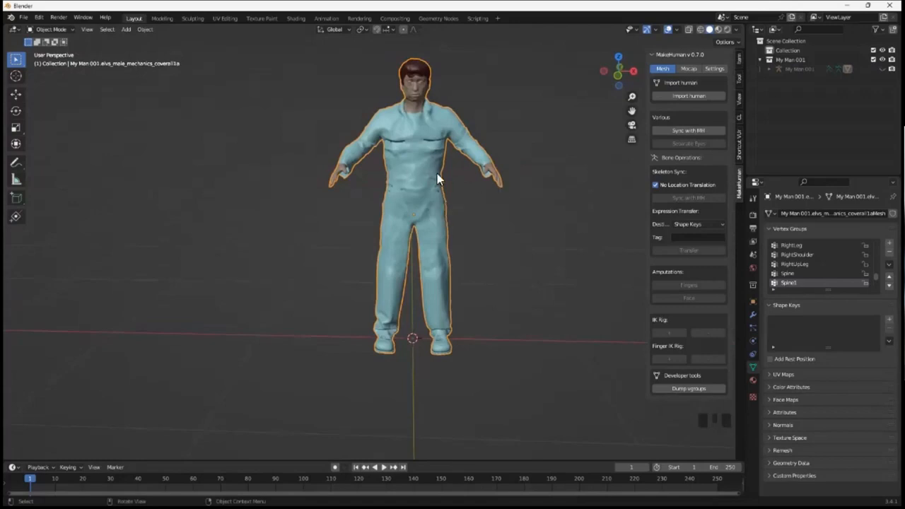
# - Unhide the armature and move it slightly in Object Mode to check that the joined mesh follows
pyautogui.click(882, 68)
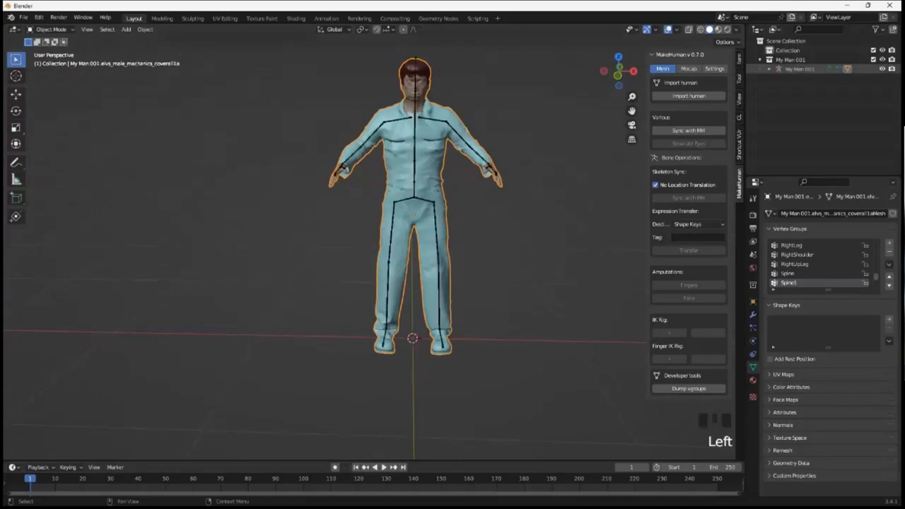
pyautogui.scroll(1, 425, 251)
pyautogui.scroll(-2, 425, 247)
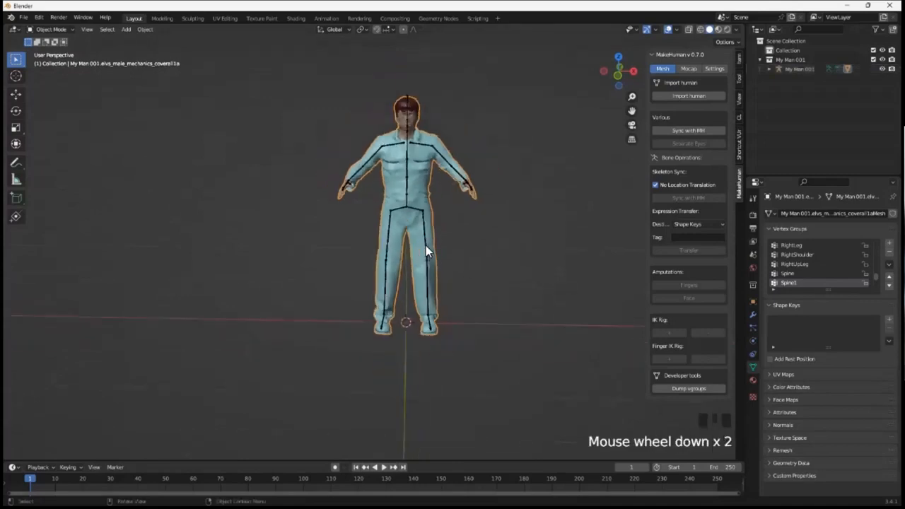
pyautogui.click(409, 203)
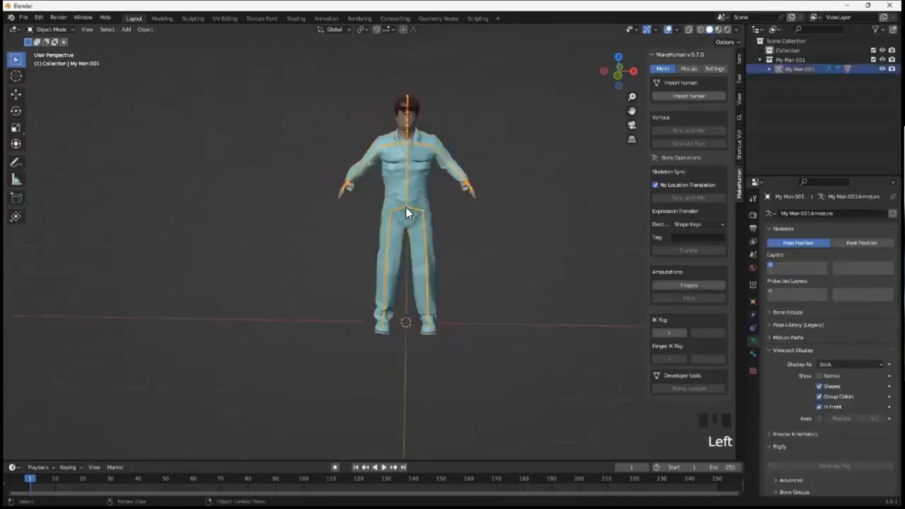
pyautogui.click(15, 93)
pyautogui.moveTo(445, 221)
pyautogui.mouseDown()
pyautogui.moveTo(487, 225)
pyautogui.moveTo(436, 225)
pyautogui.moveTo(502, 224)
pyautogui.moveTo(440, 224)
pyautogui.mouseUp()
pyautogui.moveTo(471, 242); pyautogui.dragTo(416, 255, button='middle')
pyautogui.scroll(1, 422, 251)
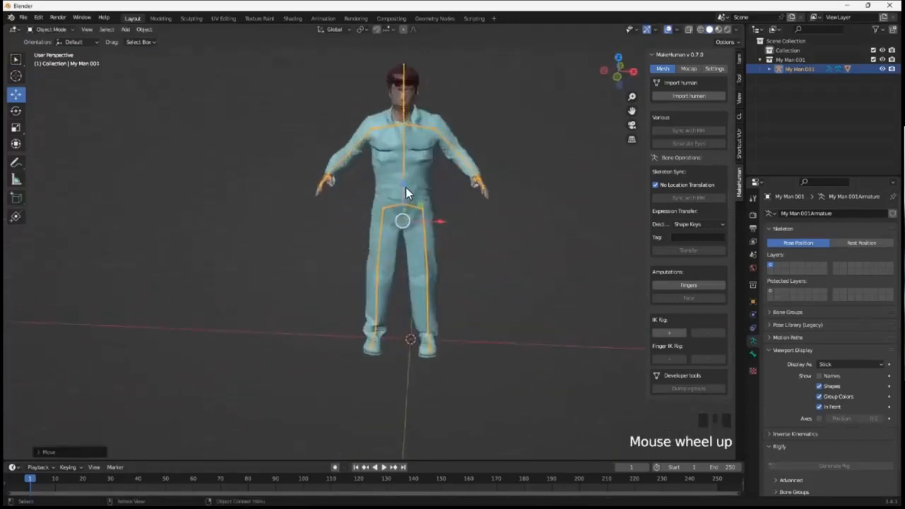
pyautogui.moveTo(406, 188); pyautogui.dragTo(406, 197, button='middle')
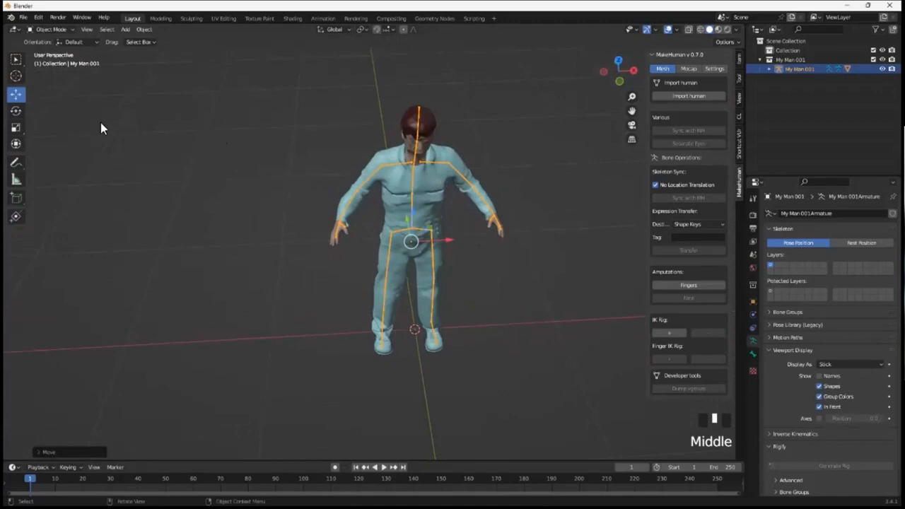
# - Try rotating the RightUpLeg bone in Pose Mode to check how the joined mesh deforms
pyautogui.click(74, 29)
pyautogui.click(64, 62)
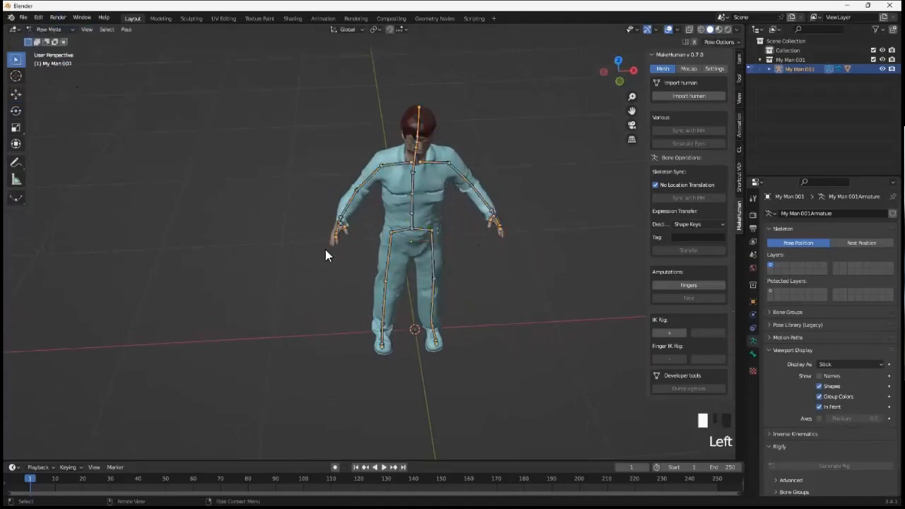
pyautogui.scroll(2, 409, 251)
pyautogui.click(393, 265)
pyautogui.moveTo(399, 277); pyautogui.dragTo(509, 268, button='middle')
pyautogui.click(16, 144)
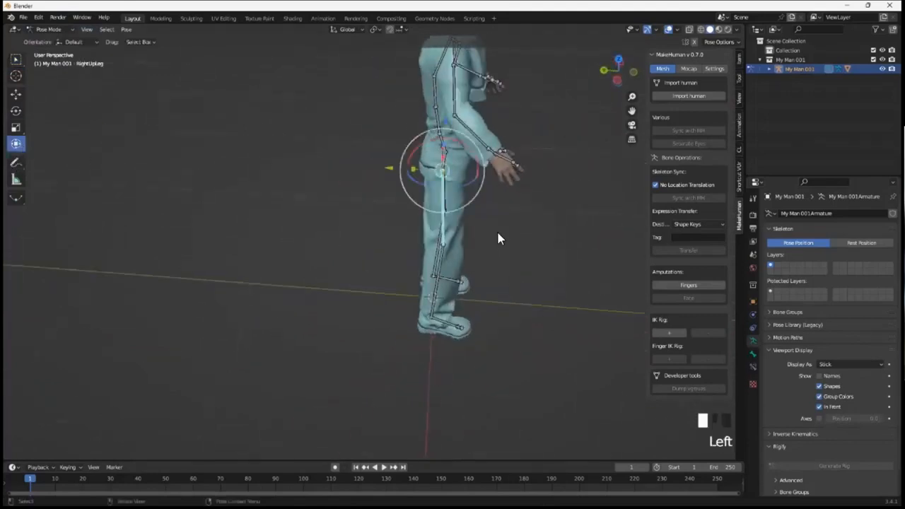
pyautogui.click(474, 160)
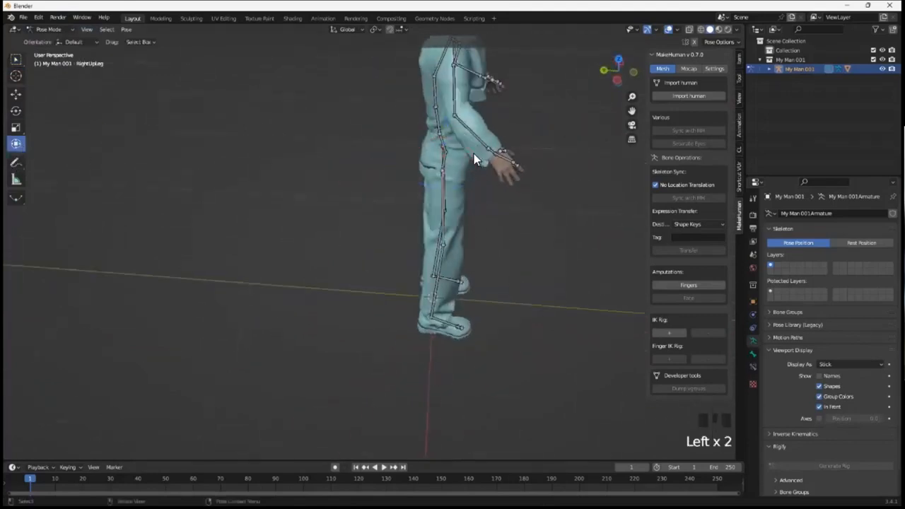
pyautogui.click(444, 203)
pyautogui.moveTo(475, 172)
pyautogui.mouseDown()
pyautogui.moveTo(496, 191)
pyautogui.moveTo(471, 169)
pyautogui.mouseUp()
pyautogui.moveTo(471, 170); pyautogui.dragTo(444, 245, button='middle')
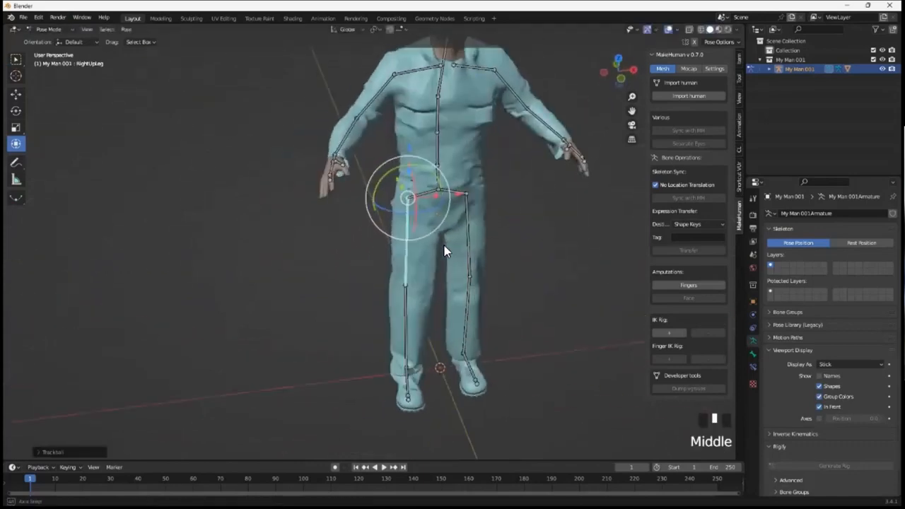
# - Undo the upper-leg bone rotation and return to Object Mode
pyautogui.hotkey('ctrl', 'z')
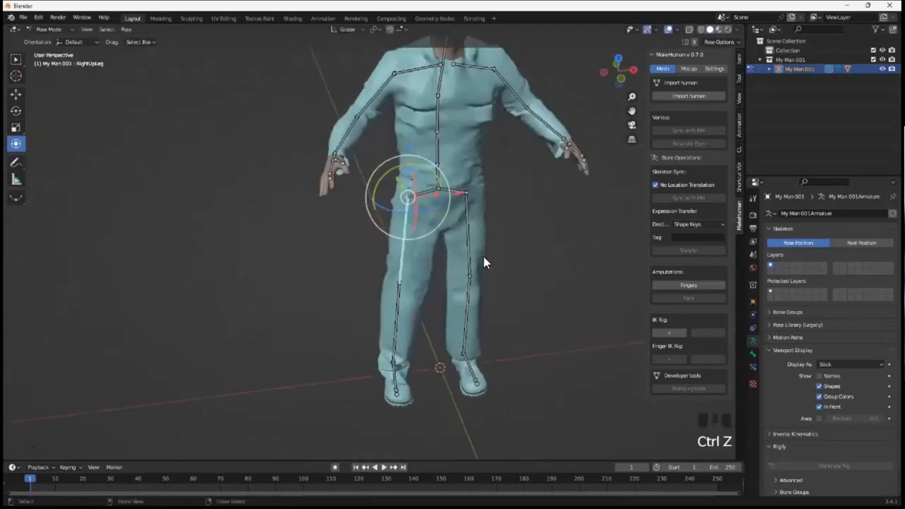
pyautogui.click(69, 30)
pyautogui.click(64, 39)
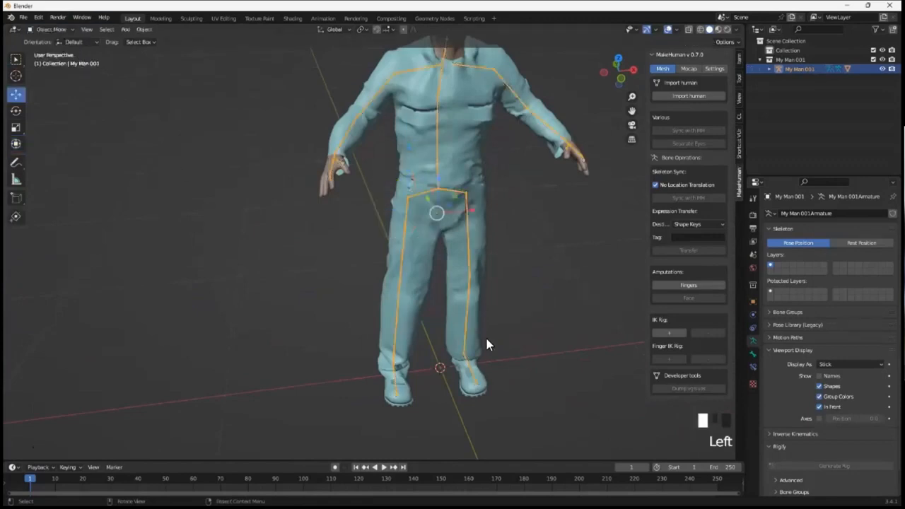
# - Hide the armature again so that only the character's joined mesh is displayed
pyautogui.scroll(-3, 519, 292)
pyautogui.moveTo(518, 292); pyautogui.dragTo(451, 253, button='middle')
pyautogui.keyDown('shift'); pyautogui.moveTo(392, 176); pyautogui.dragTo(411, 245, button='middle'); pyautogui.keyUp('shift')
pyautogui.scroll(3, 406, 248)
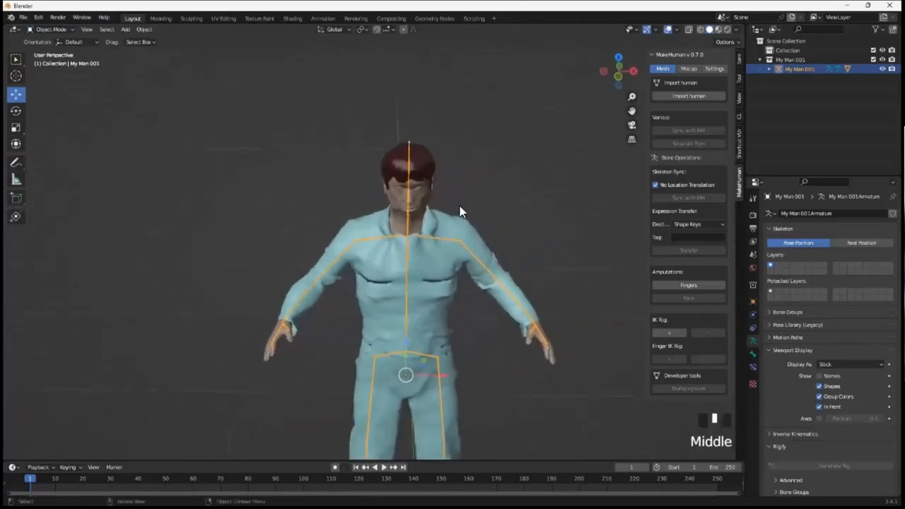
pyautogui.click(462, 209)
pyautogui.click(445, 242)
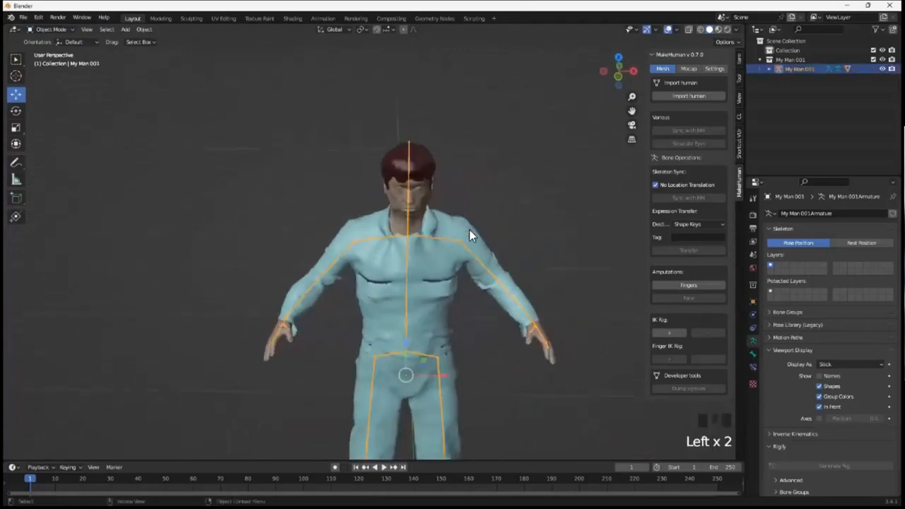
pyautogui.click(477, 198)
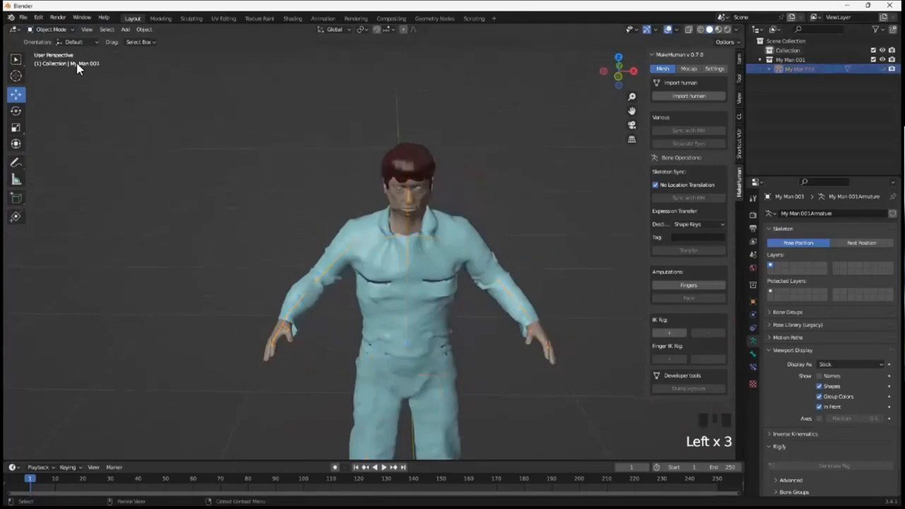
# - Import the STL file bowler-01.stl from the 01 My Men folder
pyautogui.click(24, 19)
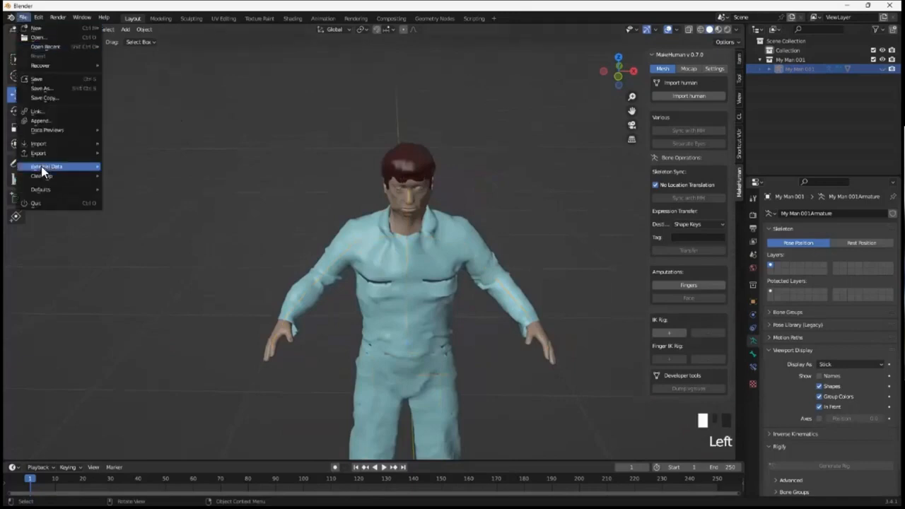
pyautogui.moveTo(53, 145)
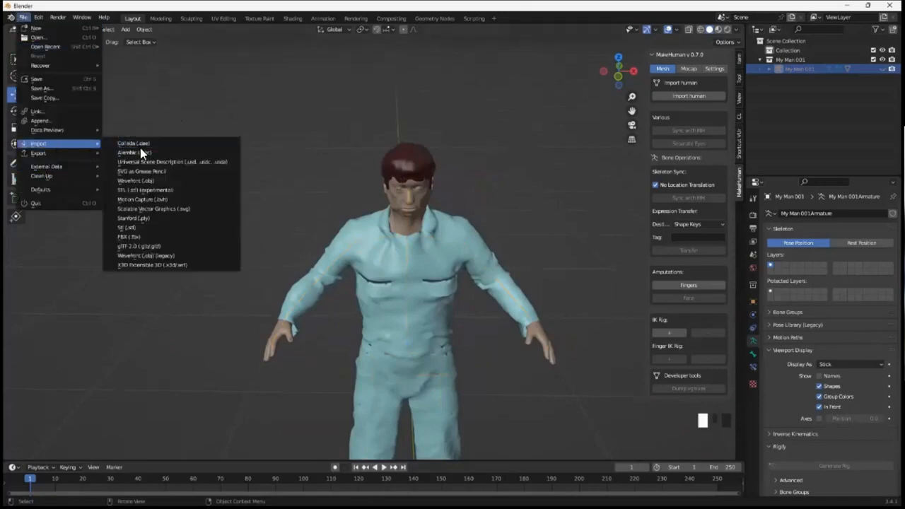
pyautogui.click(152, 230)
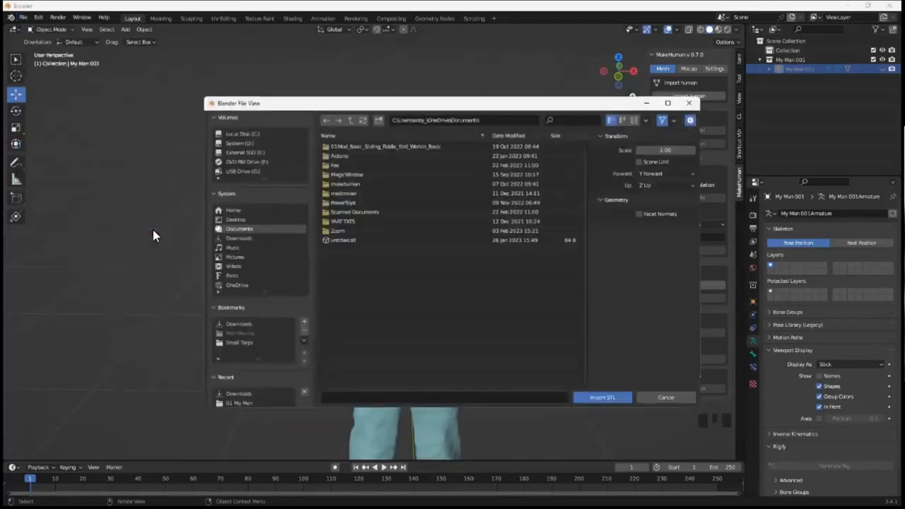
pyautogui.click(246, 239)
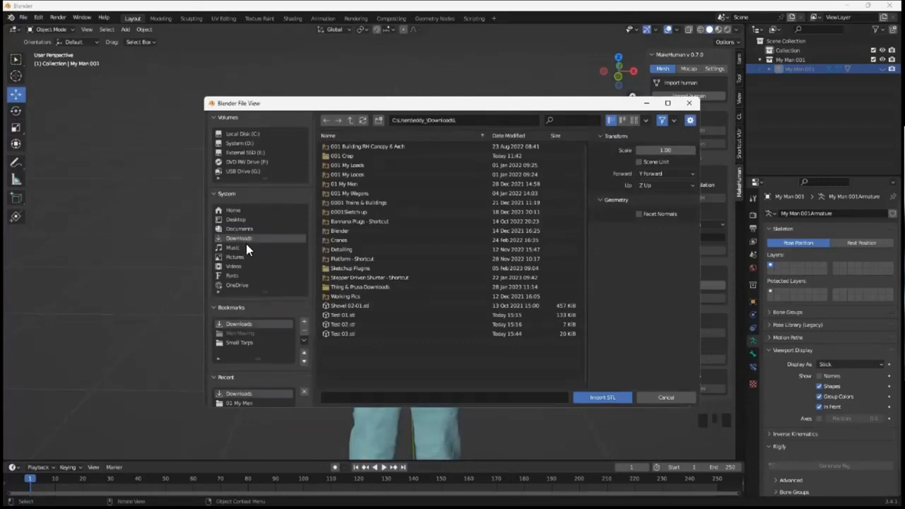
pyautogui.click(258, 404)
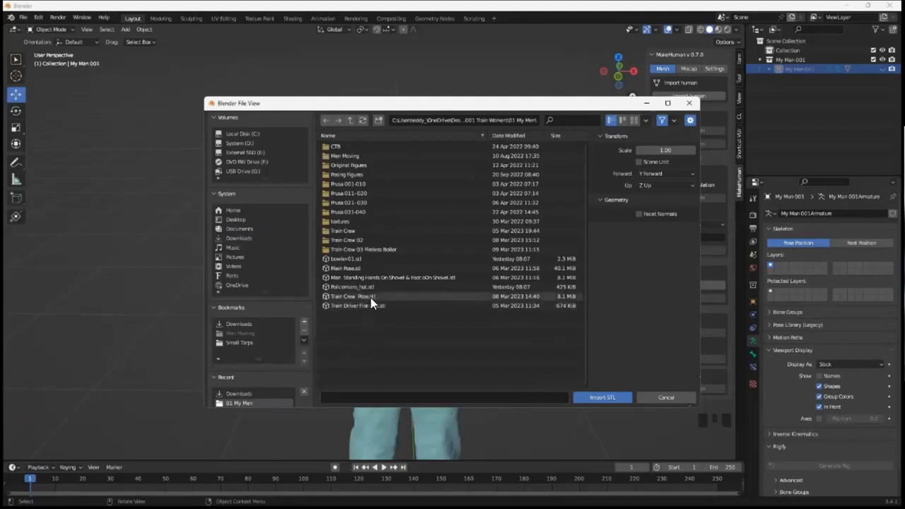
pyautogui.doubleClick(362, 260)
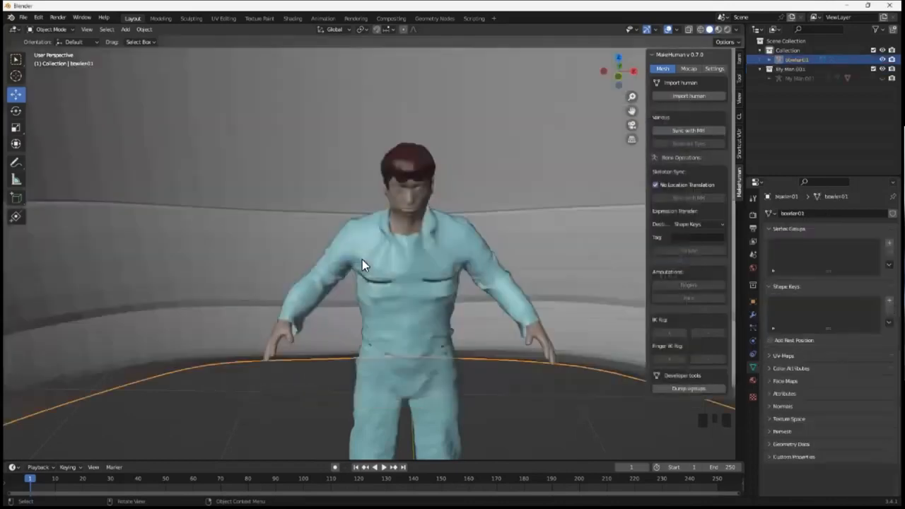
# - Scale the oversized bowler hat down until its brim is less than half the man's height
pyautogui.scroll(-7, 368, 282)
pyautogui.scroll(-10, 373, 294)
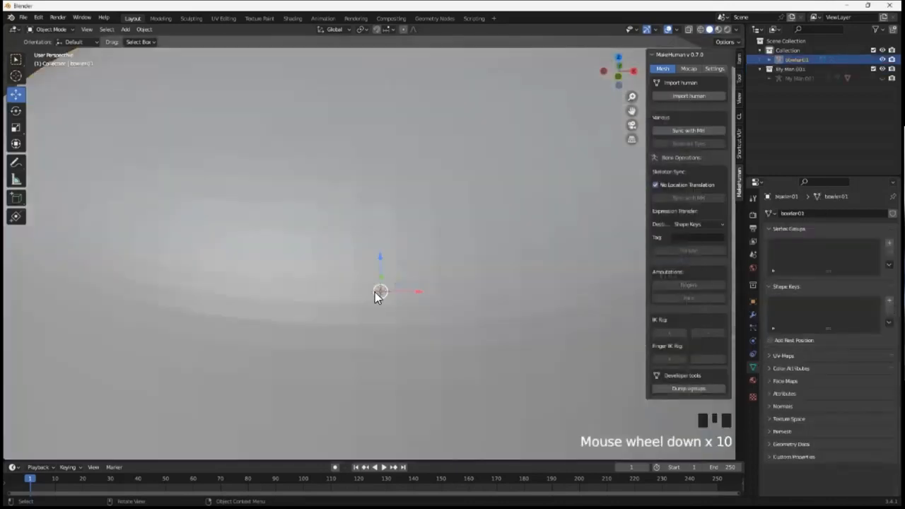
pyautogui.moveTo(395, 301); pyautogui.dragTo(323, 264, button='middle')
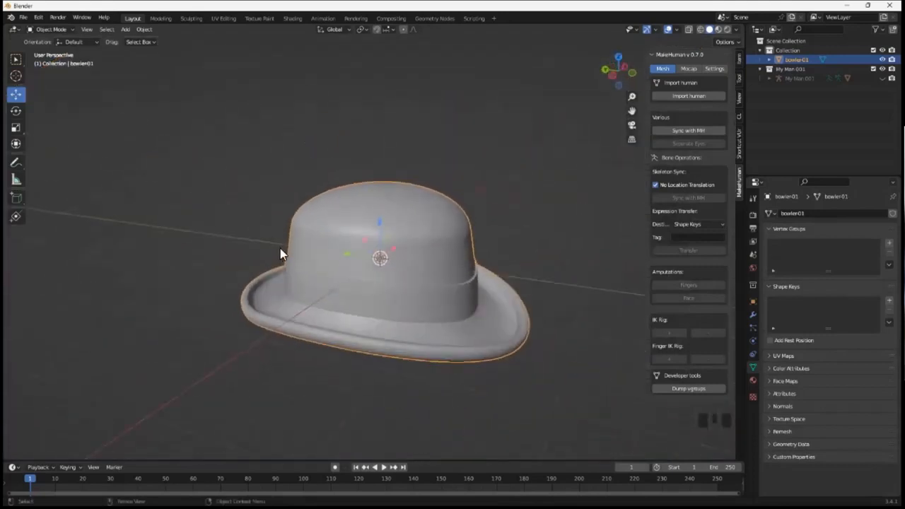
pyautogui.press('s')
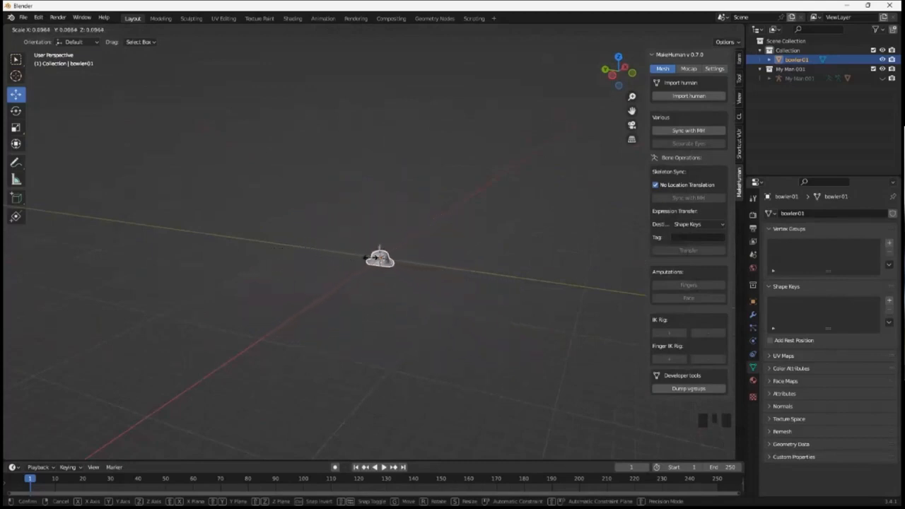
pyautogui.click(380, 265)
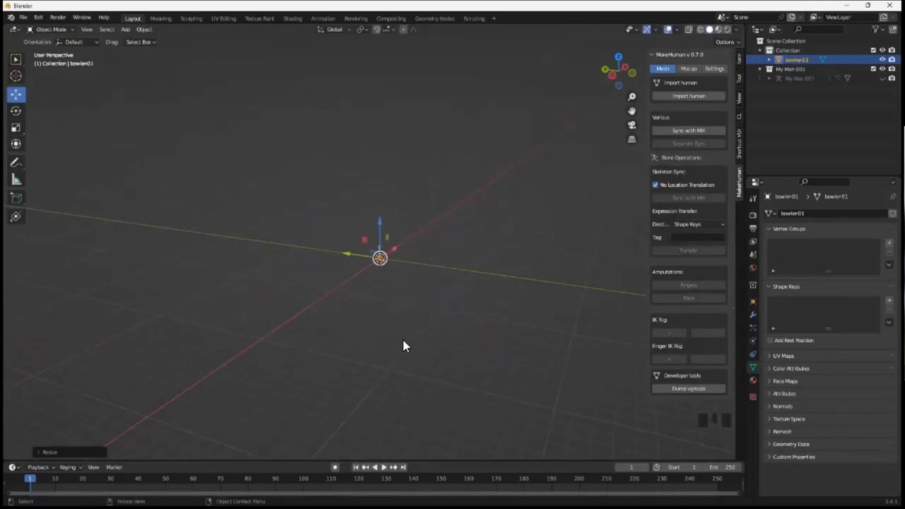
# - Scale the bowler hat down further to roughly the size of the man's head
pyautogui.press('Home')
pyautogui.moveTo(498, 342); pyautogui.dragTo(453, 348, button='middle')
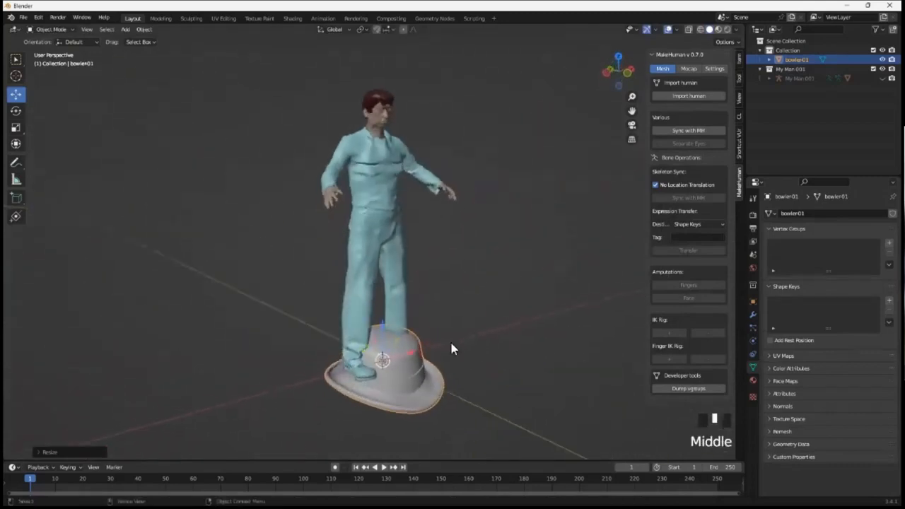
pyautogui.scroll(-2, 402, 359)
pyautogui.moveTo(404, 374); pyautogui.dragTo(426, 384, button='middle')
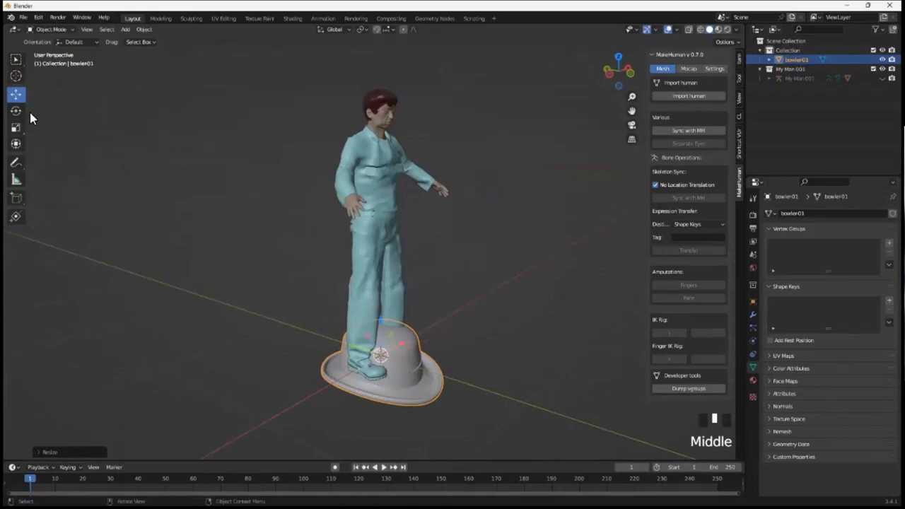
pyautogui.press('s')
pyautogui.click(400, 365)
pyautogui.moveTo(401, 365); pyautogui.dragTo(371, 379, button='middle')
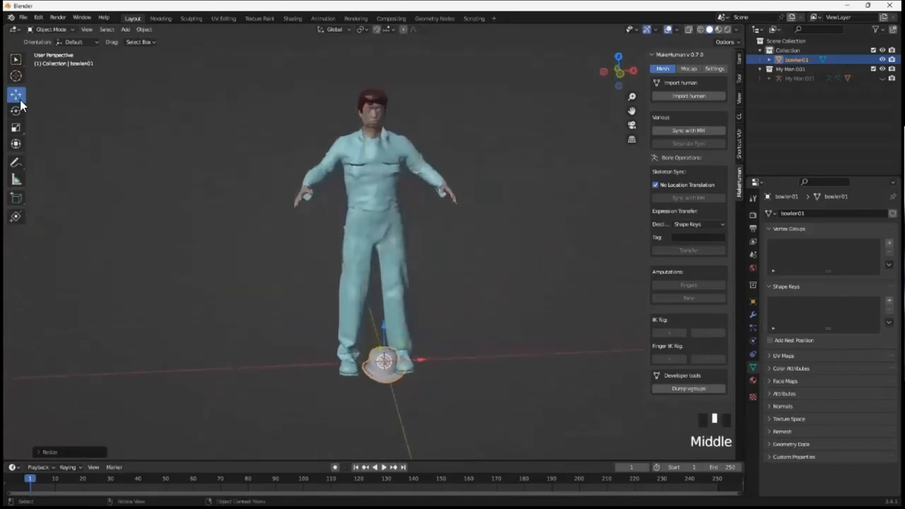
# - Move the bowler hat from the ground up to the man's head and align it front to back
pyautogui.click(386, 327)
pyautogui.moveTo(386, 326); pyautogui.dragTo(361, 89)
pyautogui.moveTo(360, 90); pyautogui.dragTo(339, 92, button='middle')
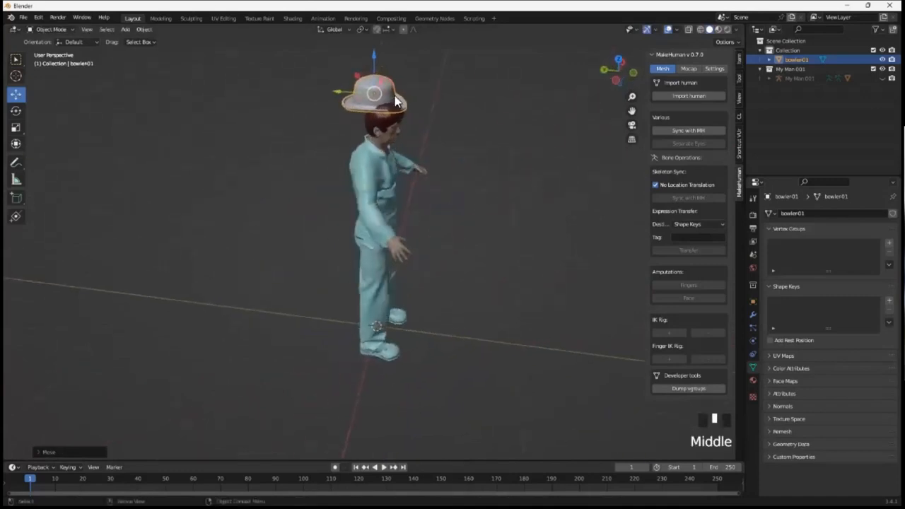
pyautogui.moveTo(333, 90); pyautogui.dragTo(351, 98)
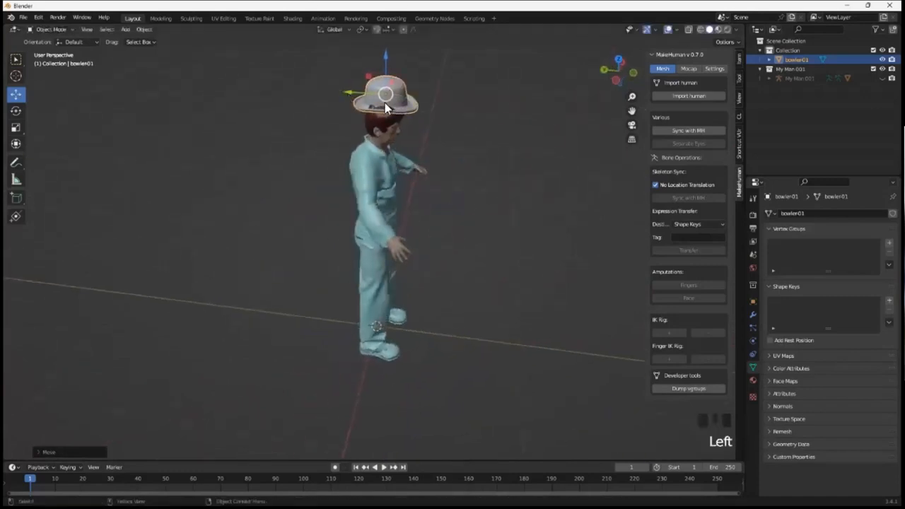
pyautogui.moveTo(385, 102); pyautogui.dragTo(341, 135, button='middle')
pyautogui.moveTo(421, 122); pyautogui.dragTo(400, 137)
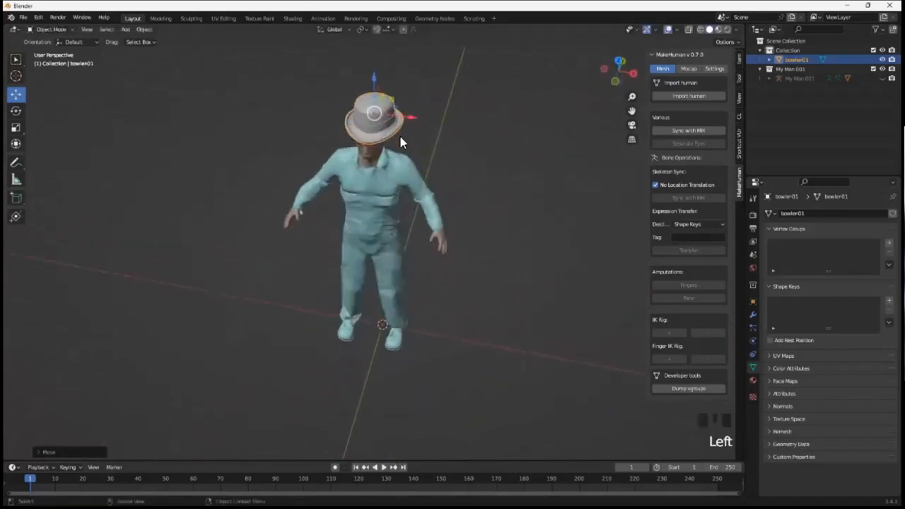
# - Scale the hat separately along the Y and X axes to match the head's depth and width
pyautogui.click(15, 144)
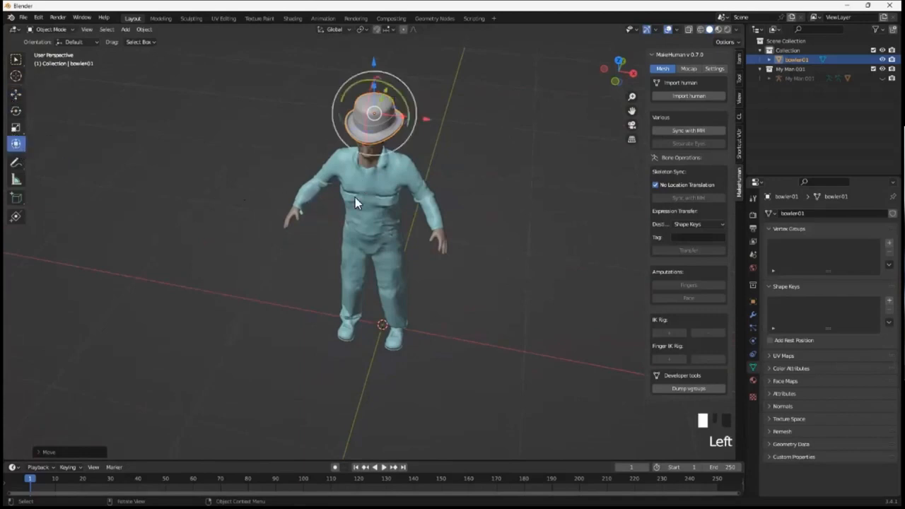
pyautogui.scroll(2, 437, 218)
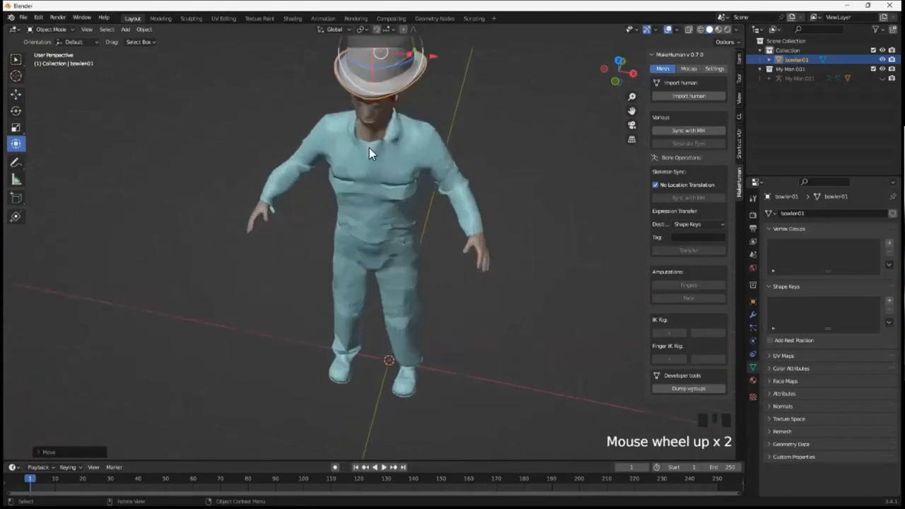
pyautogui.moveTo(387, 135); pyautogui.dragTo(391, 217, button='middle')
pyautogui.scroll(2, 391, 217)
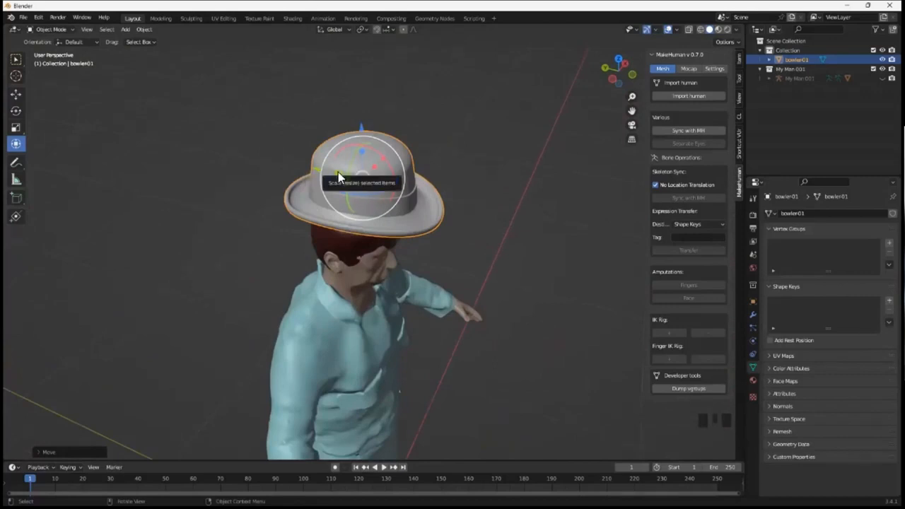
pyautogui.keyDown('shift'); pyautogui.moveTo(338, 171); pyautogui.dragTo(340, 173); pyautogui.keyUp('shift')
pyautogui.click(375, 173)
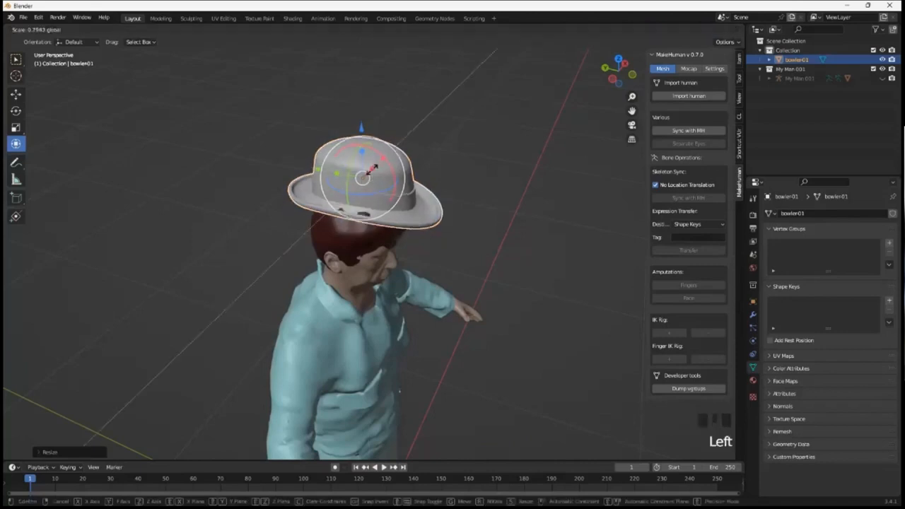
# - Centre the hat sideways over the head and lower it onto the hair
pyautogui.moveTo(375, 177); pyautogui.dragTo(374, 269, button='middle')
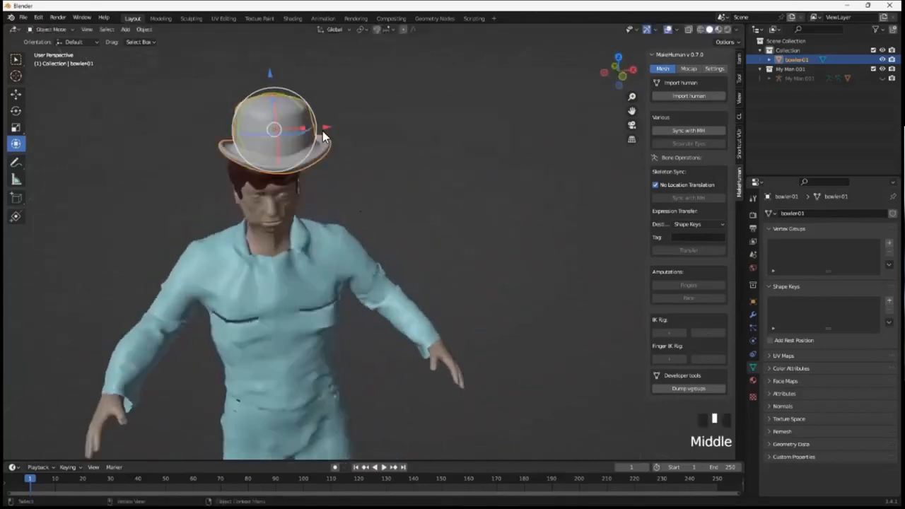
pyautogui.moveTo(326, 131); pyautogui.dragTo(313, 130)
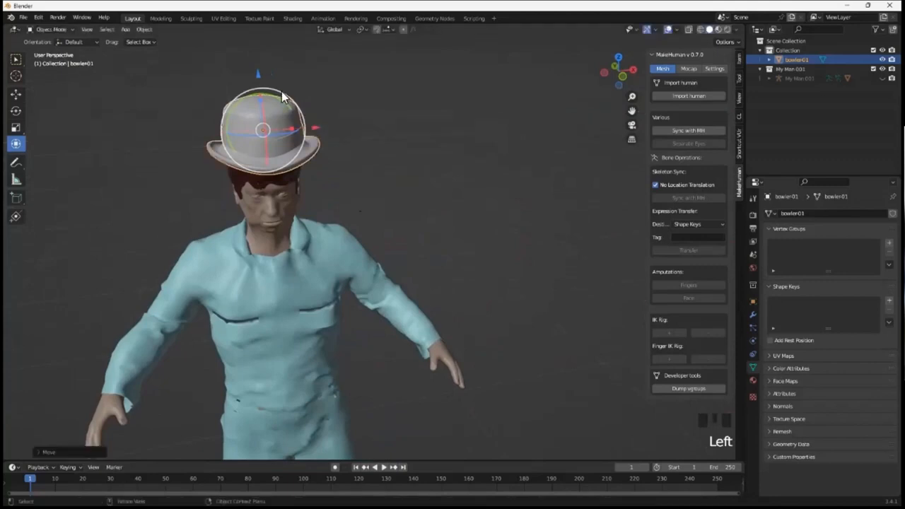
pyautogui.moveTo(257, 78); pyautogui.dragTo(259, 120)
pyautogui.moveTo(400, 212); pyautogui.dragTo(467, 196, button='middle')
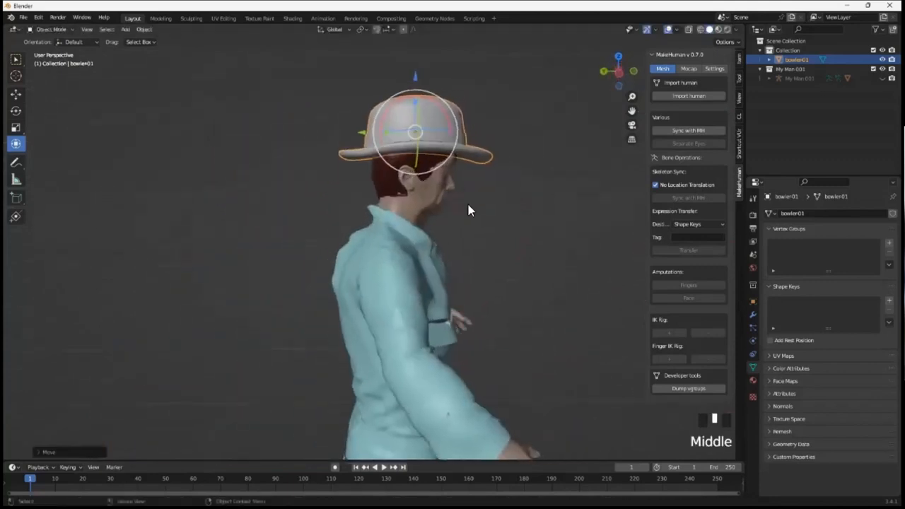
# - Scale the whole hat down slightly to fit the head more closely, and deselect it
pyautogui.press('s')
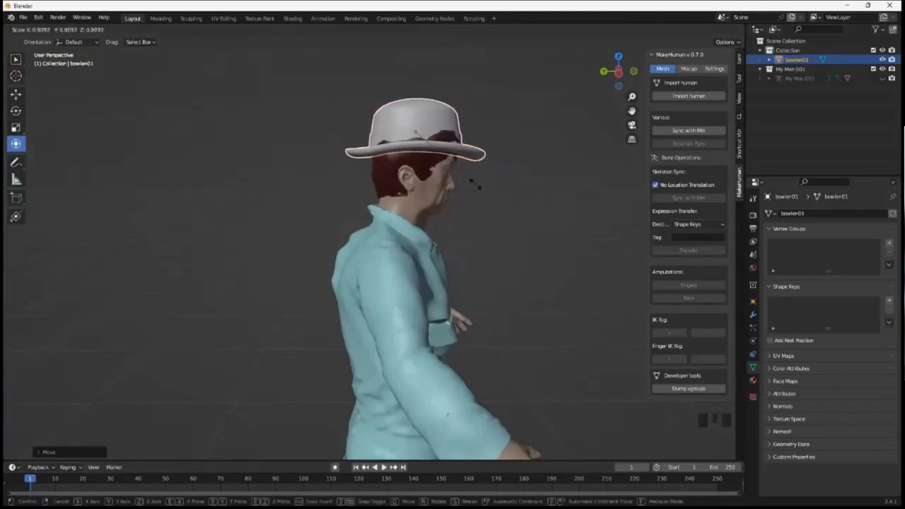
pyautogui.click(505, 204)
pyautogui.moveTo(505, 203); pyautogui.dragTo(364, 289, button='middle')
pyautogui.click(454, 228)
pyautogui.scroll(-2, 471, 252)
pyautogui.scroll(-2, 390, 259)
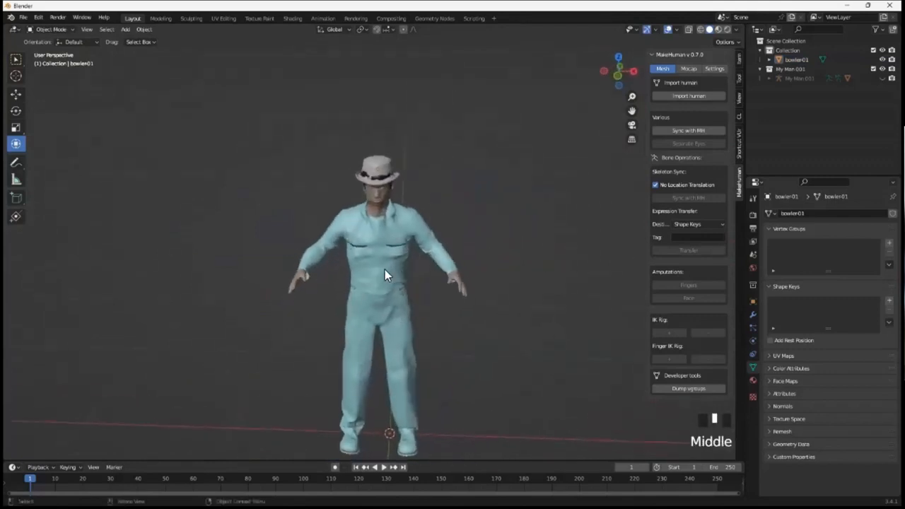
pyautogui.click(385, 270)
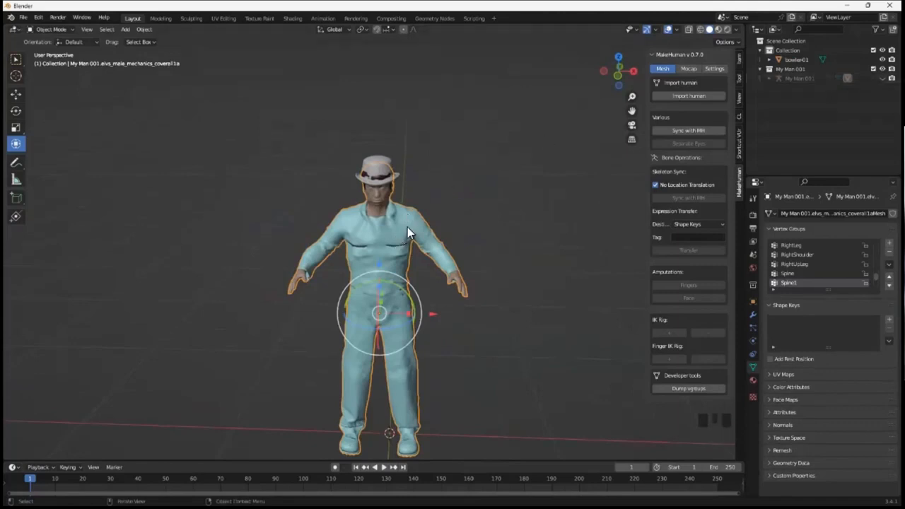
pyautogui.click(385, 240)
pyautogui.keyDown('shift'); pyautogui.click(388, 169); pyautogui.keyUp('shift')
pyautogui.rightClick(388, 168)
pyautogui.click(387, 163)
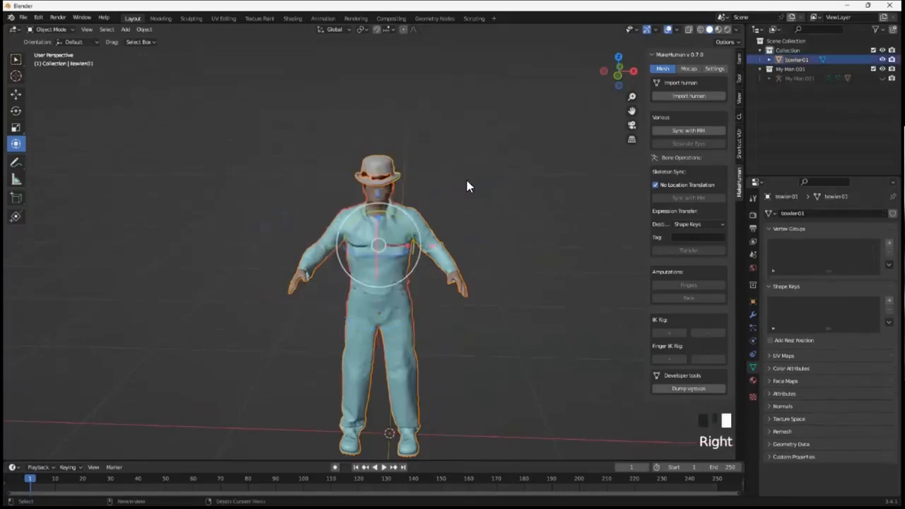
# - Join the bowler hat into the character's mesh, with the character as the active object
pyautogui.click(377, 168)
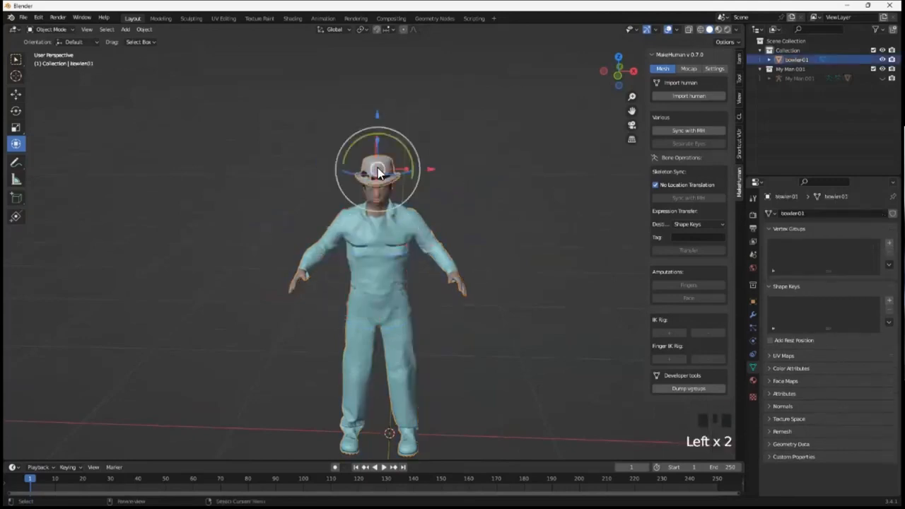
pyautogui.keyDown('shift'); pyautogui.click(394, 233); pyautogui.keyUp('shift')
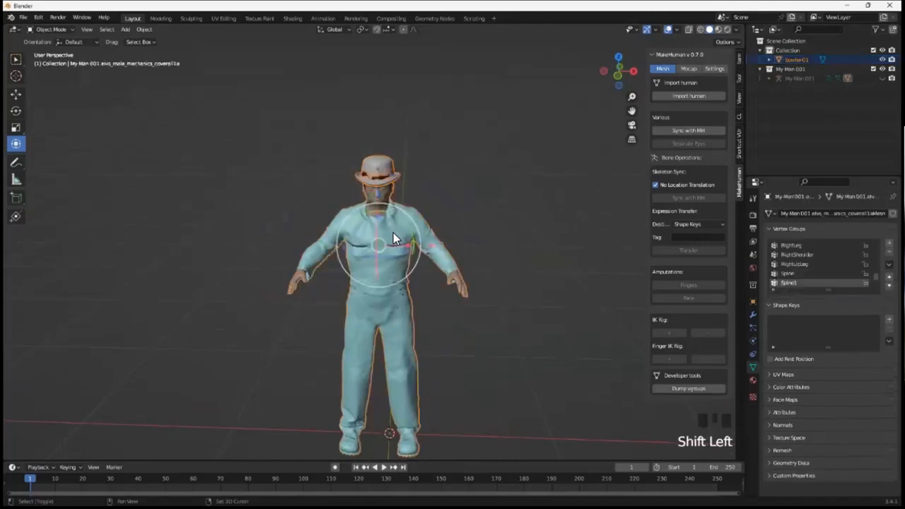
pyautogui.rightClick(393, 240)
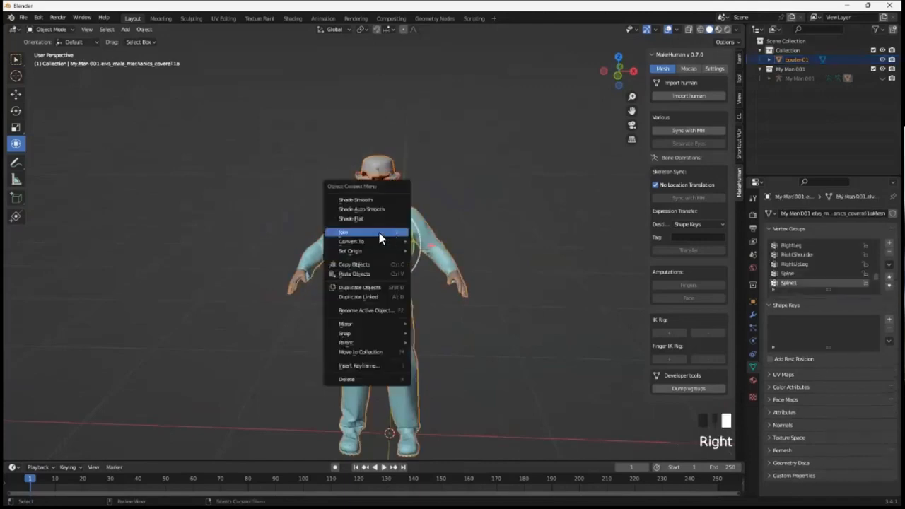
pyautogui.click(379, 233)
pyautogui.click(481, 338)
# - Unhide the My Man 001 armature so that it is displayed together with the joined mesh
pyautogui.moveTo(481, 341); pyautogui.dragTo(395, 280, button='middle')
pyautogui.click(390, 271)
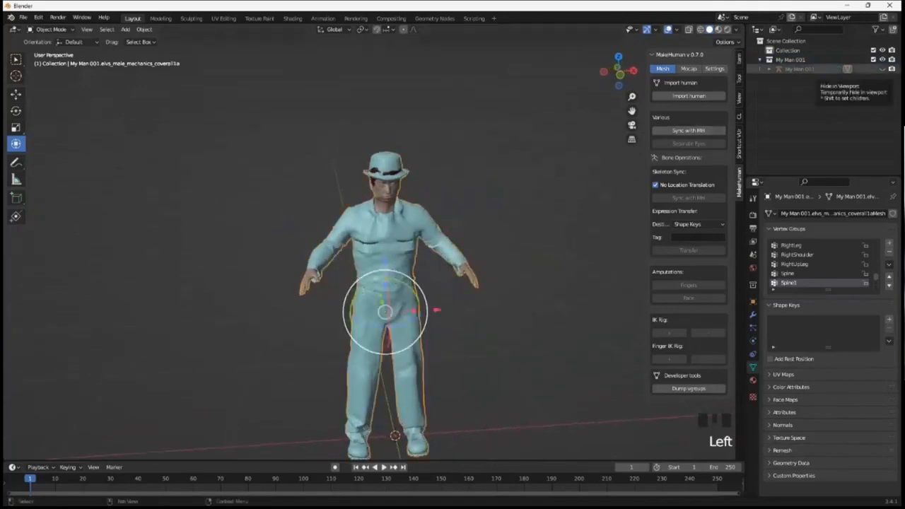
pyautogui.click(883, 69)
pyautogui.click(542, 333)
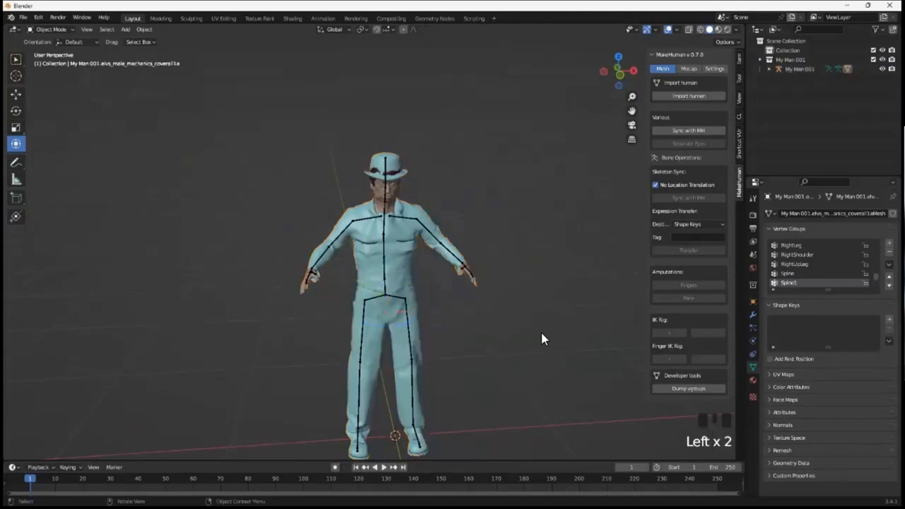
pyautogui.moveTo(542, 333); pyautogui.dragTo(513, 333, button='middle')
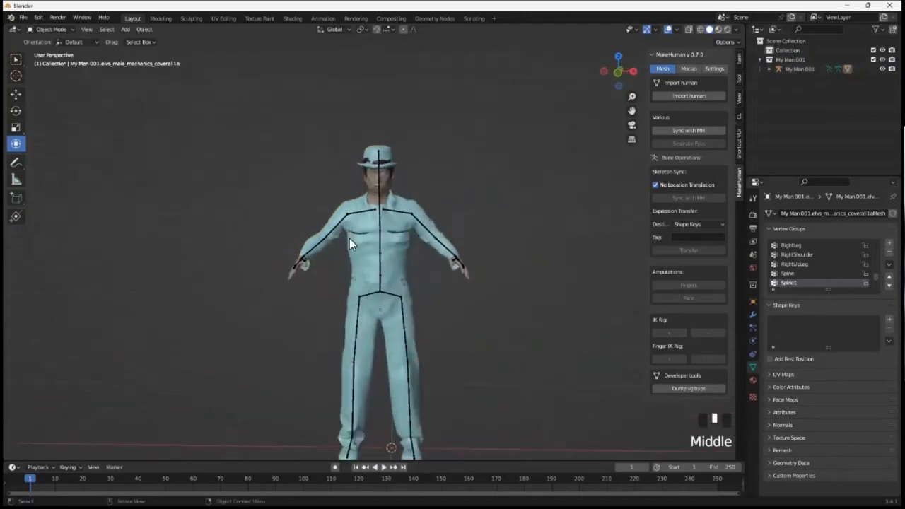
# - Try moving the joined mesh sideways away from the armature along the X axis, and undo the move
pyautogui.click(381, 288)
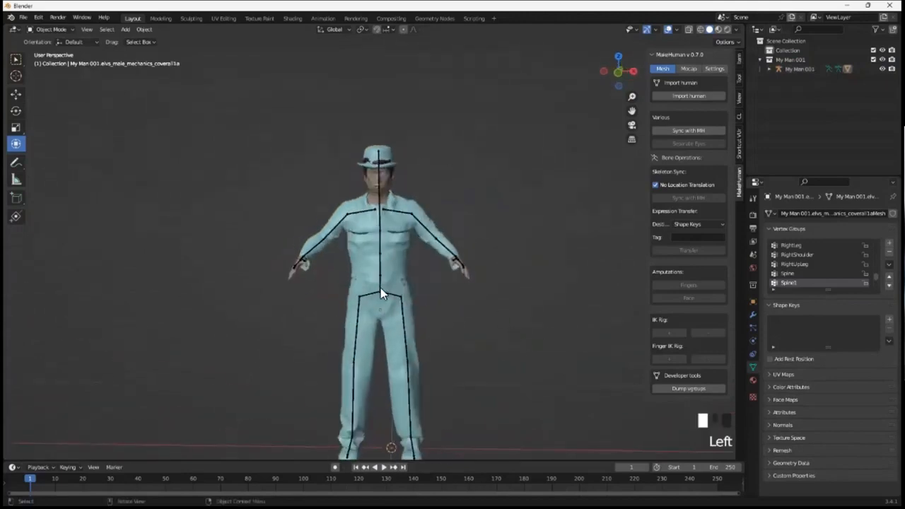
pyautogui.click(16, 94)
pyautogui.moveTo(417, 314); pyautogui.dragTo(219, 311)
pyautogui.click(397, 252)
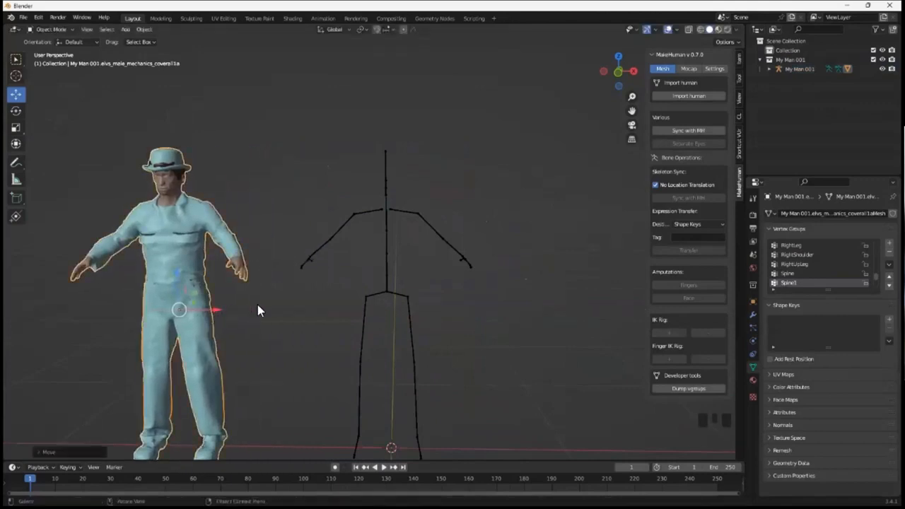
pyautogui.hotkey('ctrl', 'z')
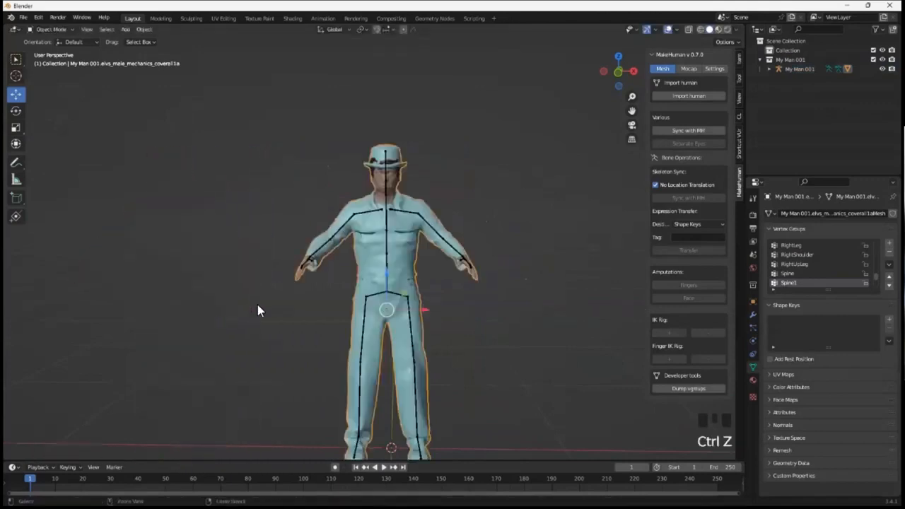
# - Select the armature and put it in Pose Mode, with the upper body in close view
pyautogui.click(385, 243)
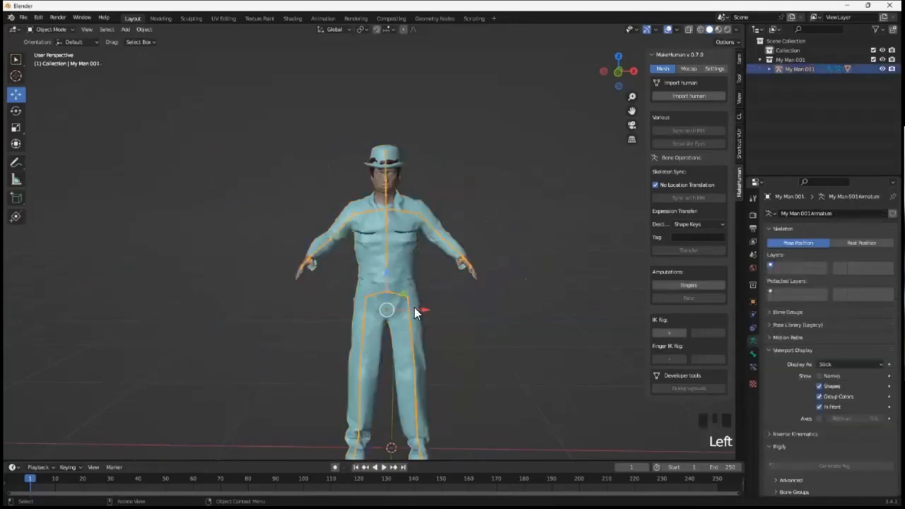
pyautogui.scroll(-2, 424, 308)
pyautogui.moveTo(382, 274); pyautogui.dragTo(412, 223, button='middle')
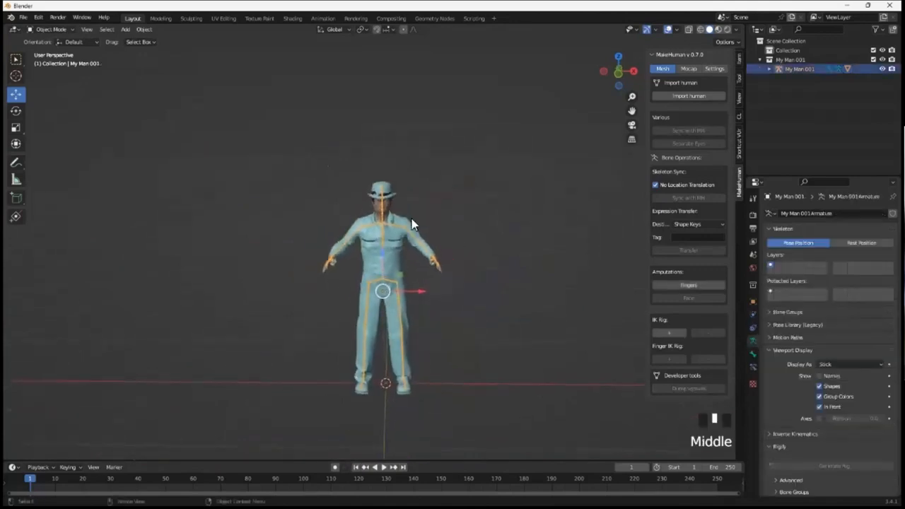
pyautogui.scroll(4, 371, 218)
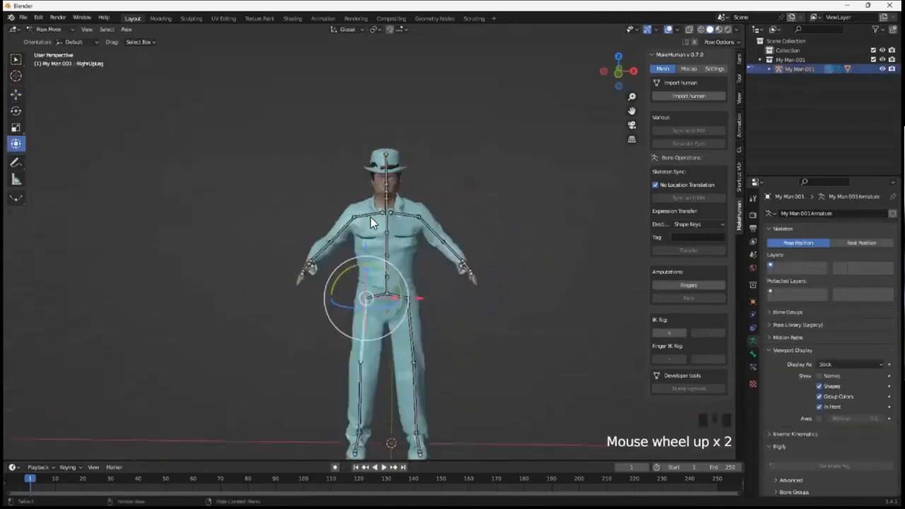
pyautogui.moveTo(367, 220)
pyautogui.mouseDown(button='middle')
pyautogui.moveTo(371, 245)
pyautogui.moveTo(418, 217)
pyautogui.moveTo(362, 213)
pyautogui.mouseUp(button='middle')
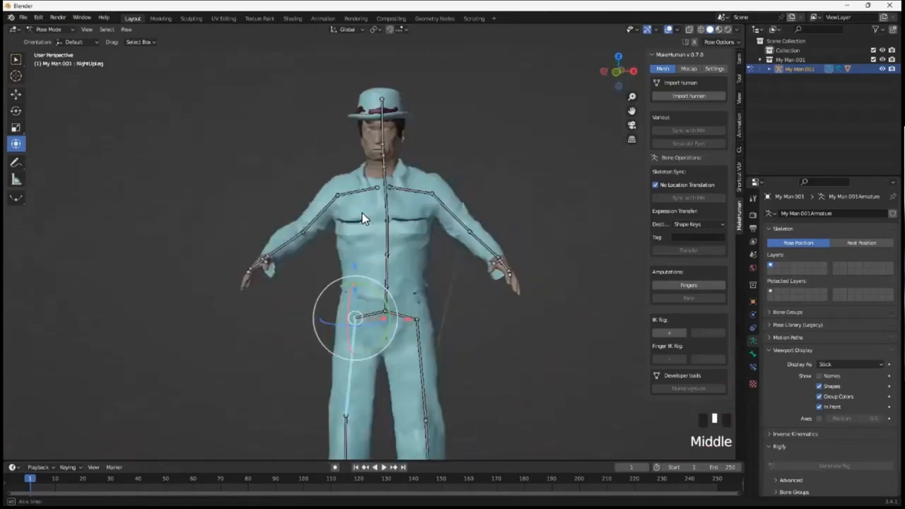
pyautogui.scroll(2, 382, 173)
pyautogui.moveTo(389, 152); pyautogui.dragTo(396, 180, button='middle')
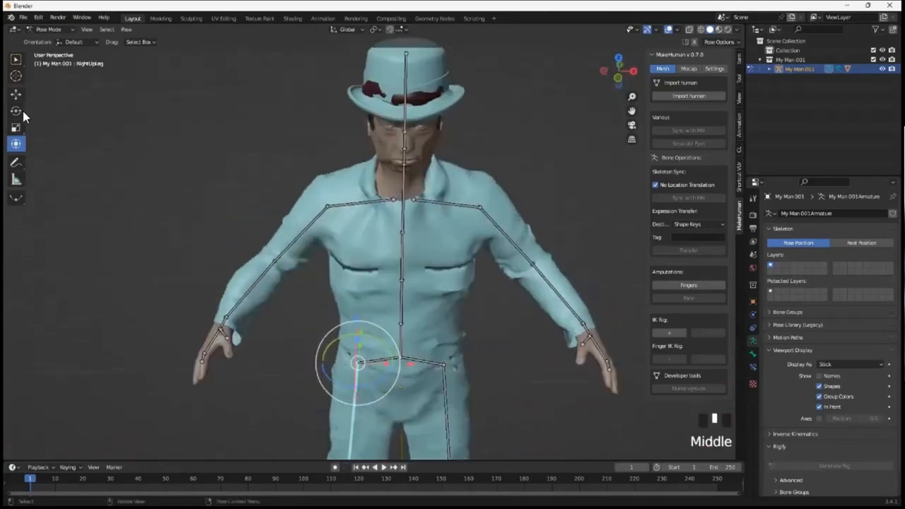
# - Try rotating the upper spine bone sideways to test how the hat follows the head, and undo the rotation
pyautogui.click(17, 110)
pyautogui.click(404, 183)
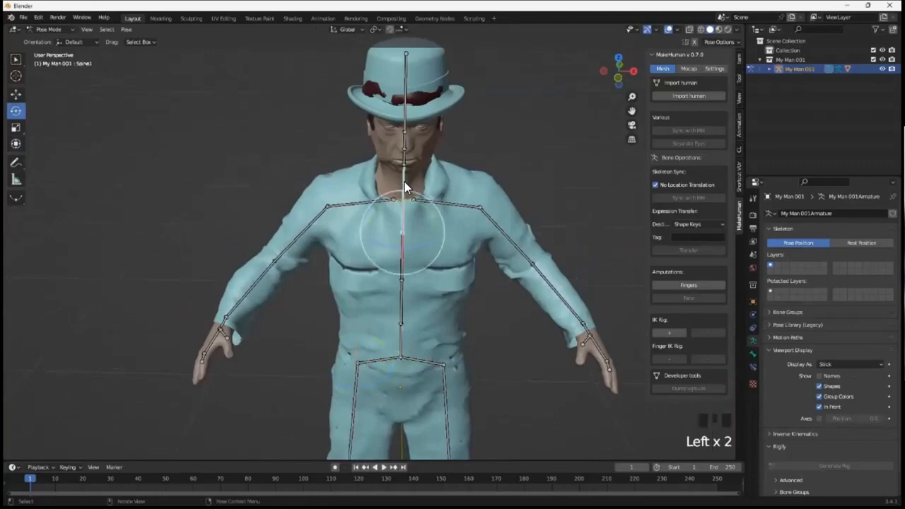
pyautogui.moveTo(430, 213); pyautogui.dragTo(410, 210)
pyautogui.click(414, 213)
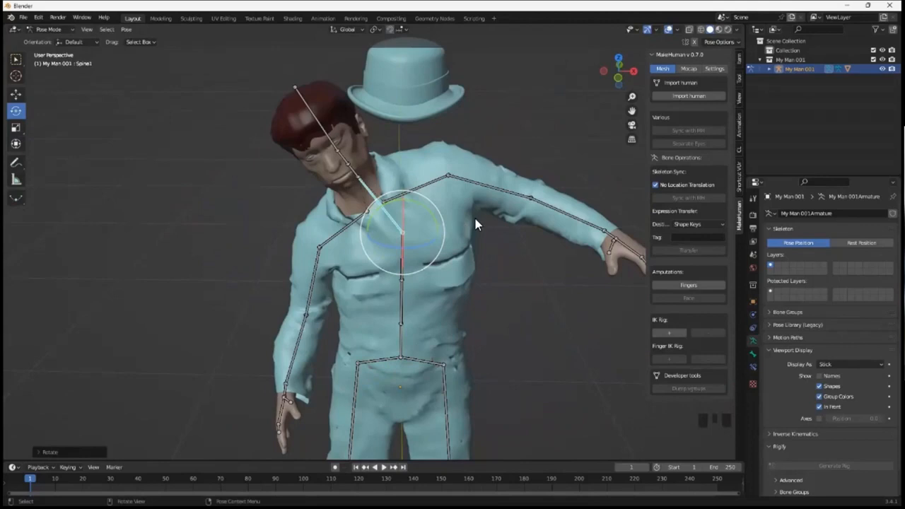
pyautogui.hotkey('ctrl', 'z')
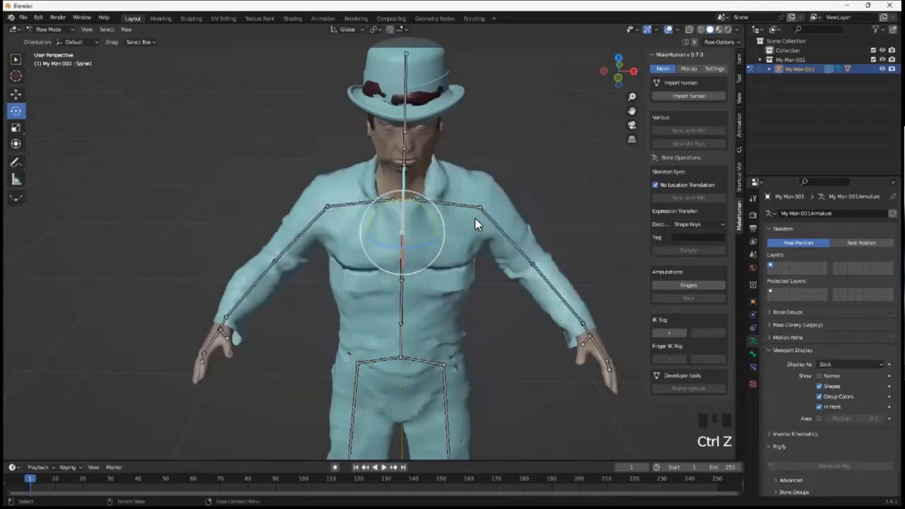
# - Return the armature to Object Mode and select the character's joined mesh
pyautogui.scroll(-3, 438, 215)
pyautogui.moveTo(426, 235); pyautogui.dragTo(470, 214, button='middle')
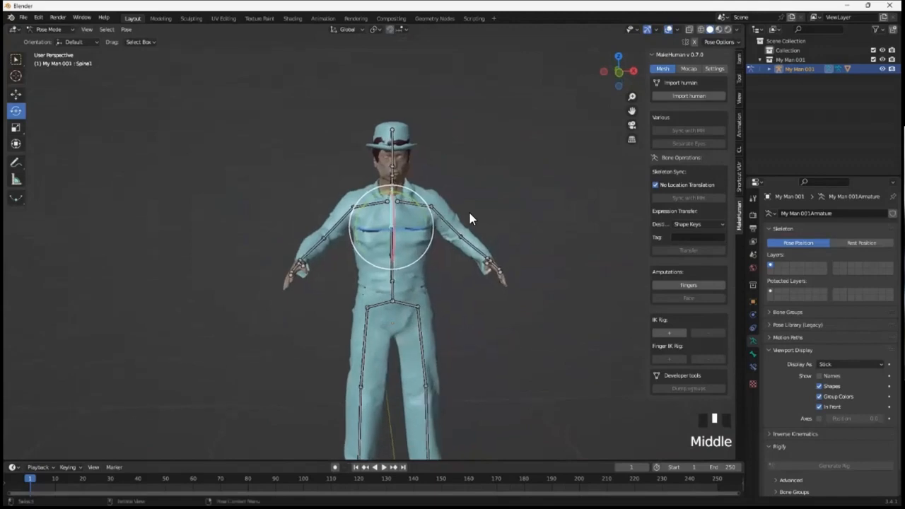
pyautogui.click(72, 32)
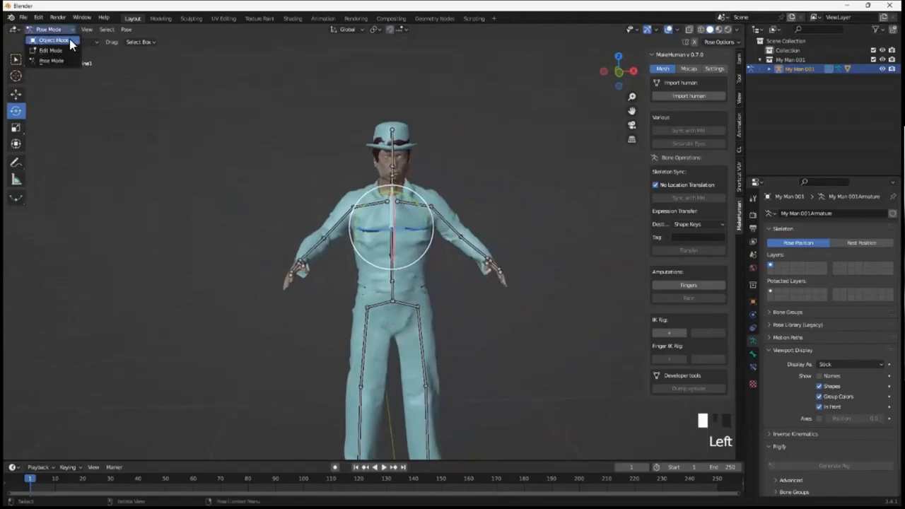
pyautogui.click(69, 38)
pyautogui.moveTo(354, 205); pyautogui.dragTo(391, 217, button='middle')
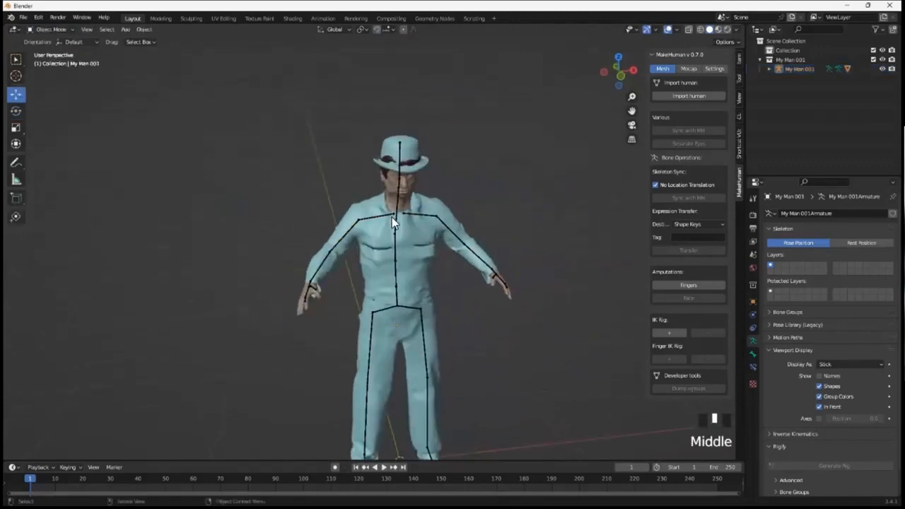
pyautogui.click(393, 161)
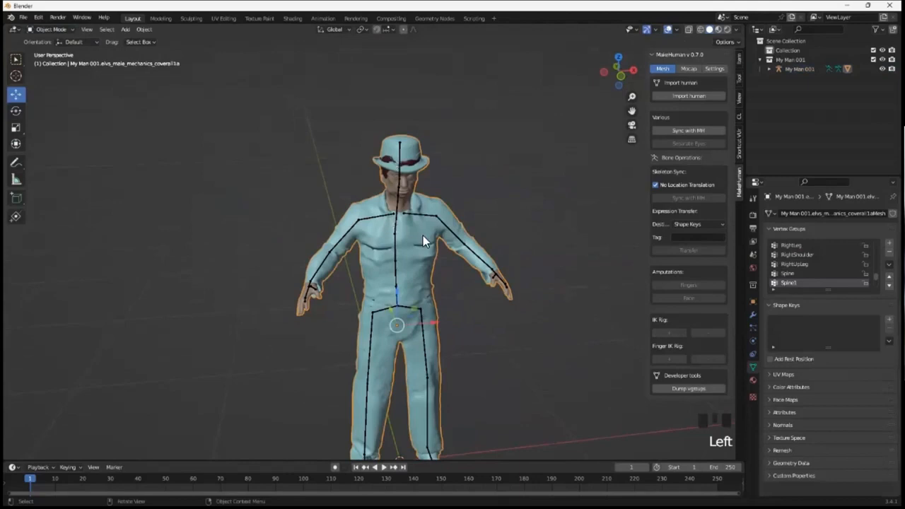
# - Put the character's joined mesh in Edit Mode with no vertices selected
pyautogui.click(71, 32)
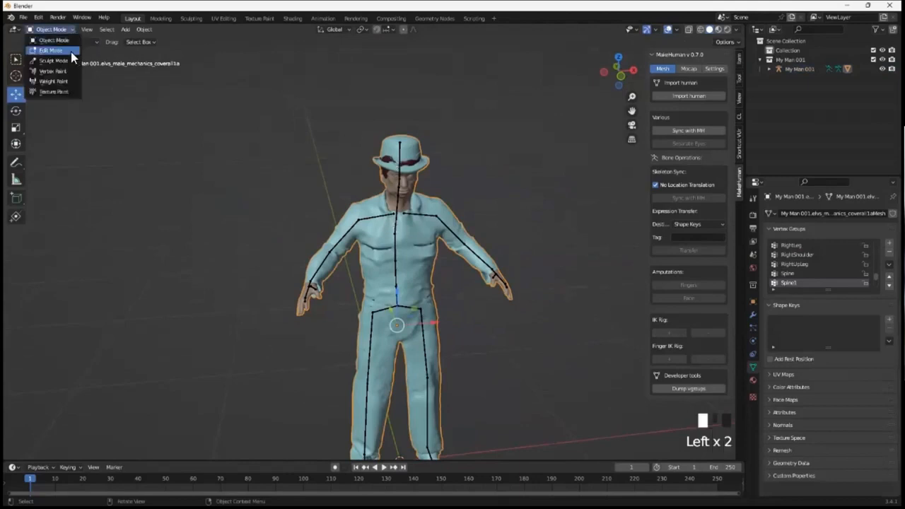
pyautogui.click(70, 50)
pyautogui.moveTo(513, 229); pyautogui.dragTo(406, 193, button='middle')
pyautogui.click(506, 194)
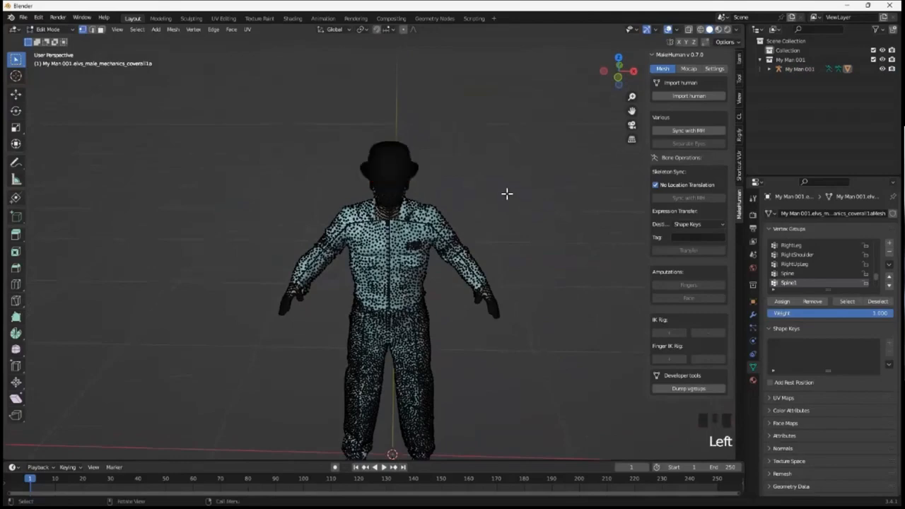
# - Select all the linked vertices of the hat on the character's head
pyautogui.moveTo(460, 200); pyautogui.dragTo(415, 186, button='middle')
pyautogui.scroll(2, 415, 185)
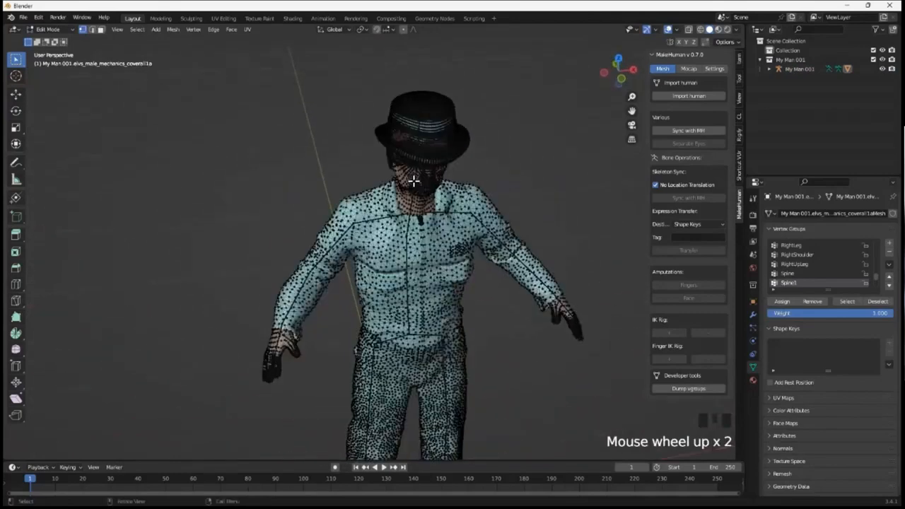
pyautogui.click(441, 133)
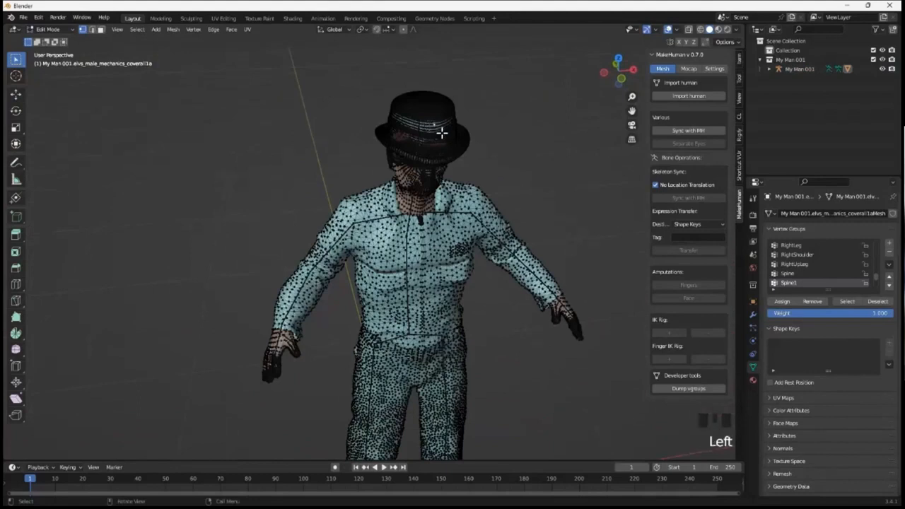
pyautogui.press('l')
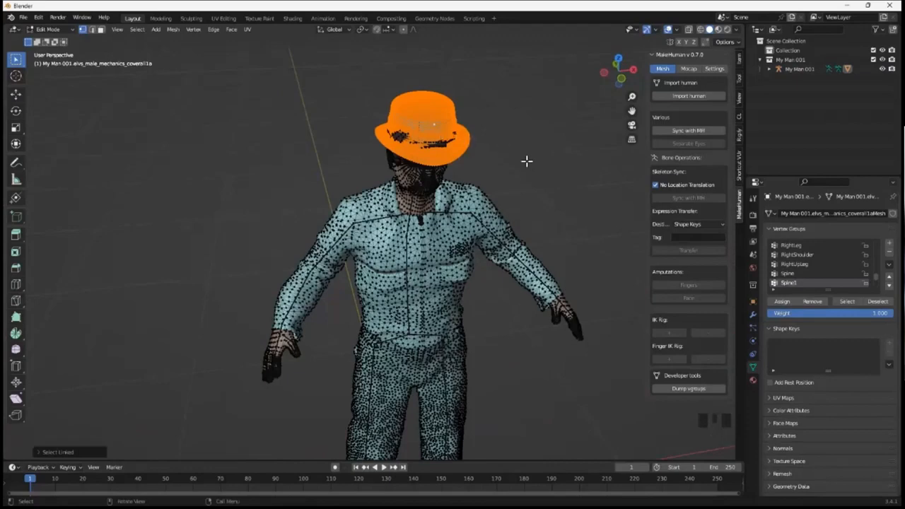
pyautogui.moveTo(526, 168); pyautogui.dragTo(495, 149, button='middle')
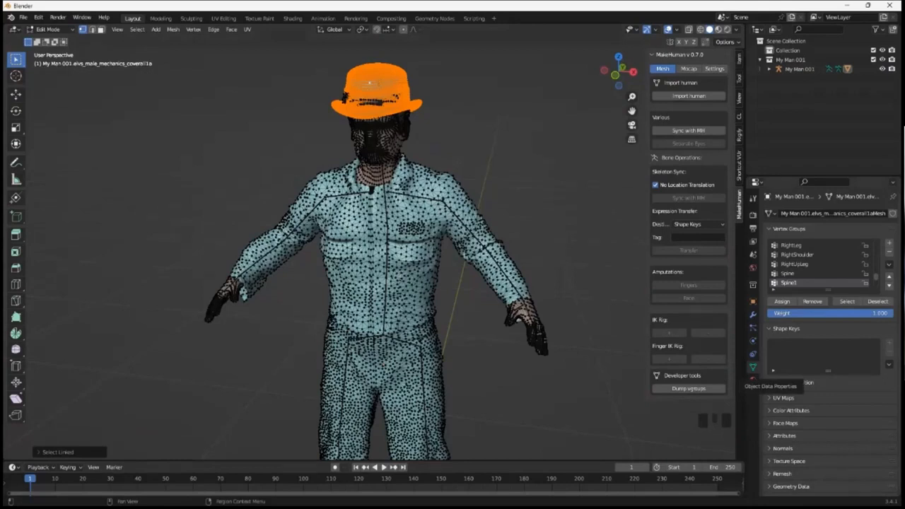
# - Assign the selected hat vertices to the Head vertex group, and clear the selection
pyautogui.moveTo(876, 277); pyautogui.dragTo(877, 244)
pyautogui.scroll(-6, 820, 263)
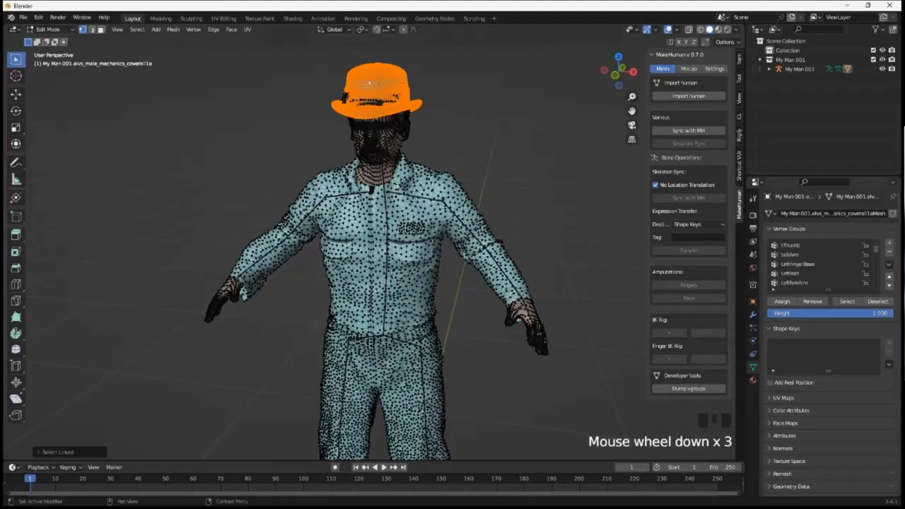
pyautogui.scroll(-8, 820, 264)
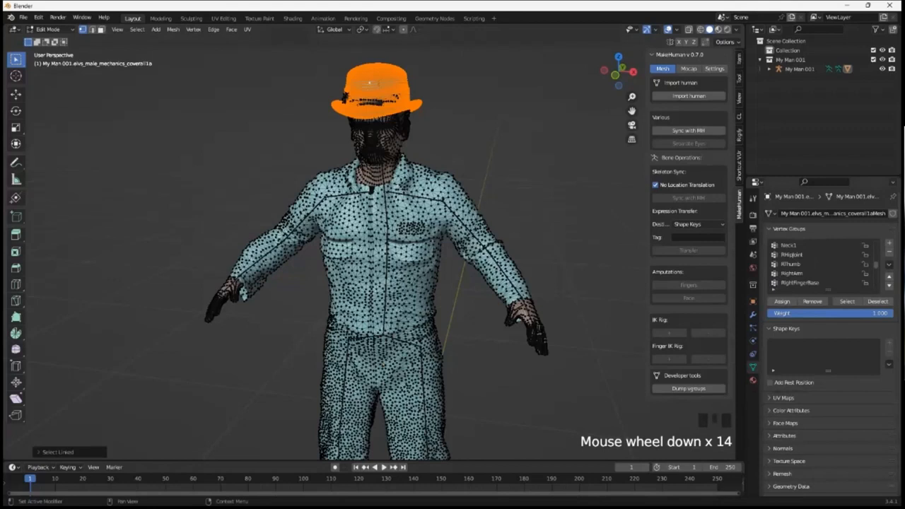
pyautogui.moveTo(877, 265); pyautogui.dragTo(876, 245)
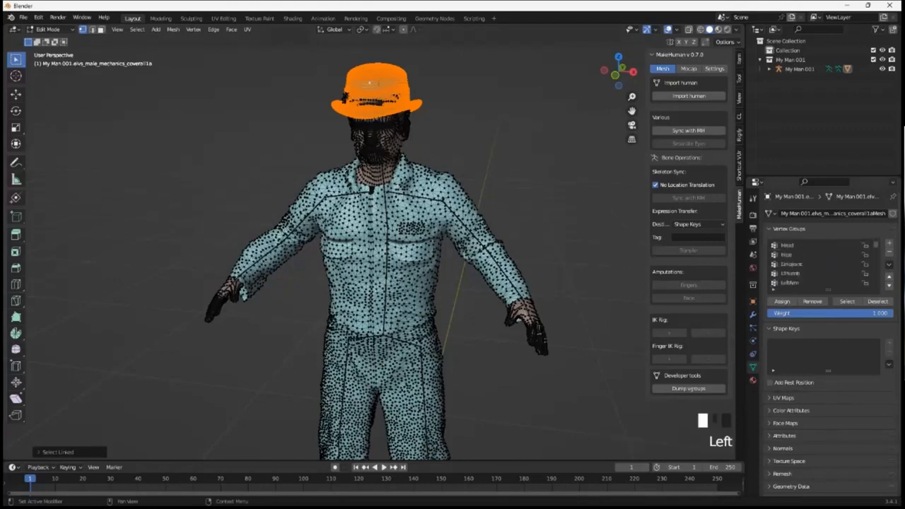
pyautogui.click(788, 245)
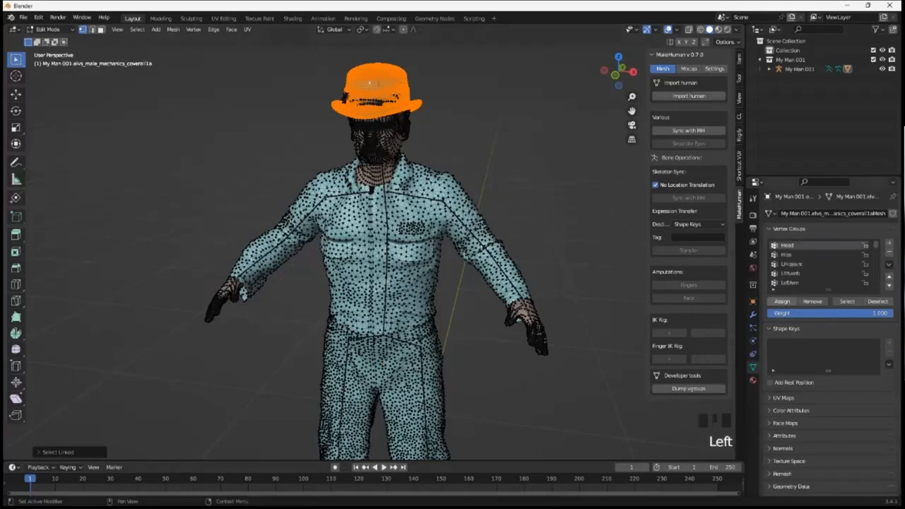
pyautogui.click(782, 301)
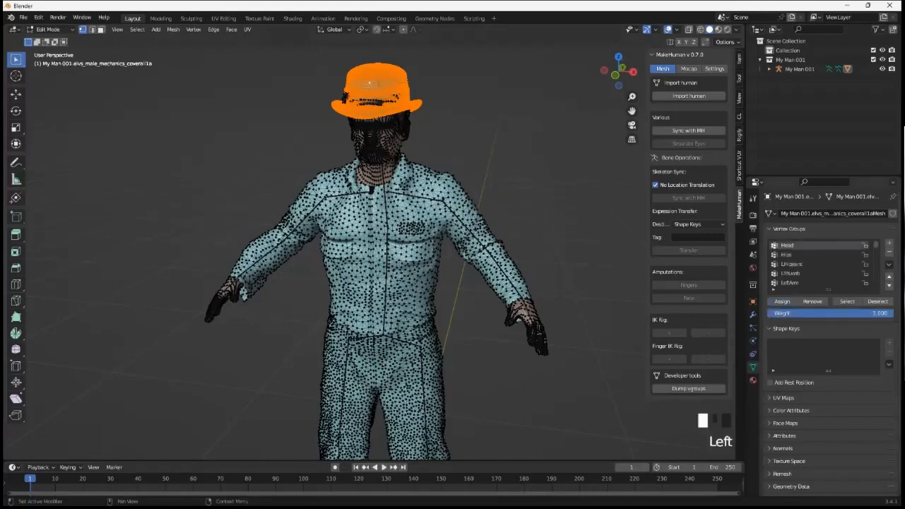
pyautogui.click(576, 305)
pyautogui.moveTo(576, 304); pyautogui.dragTo(536, 246, button='middle')
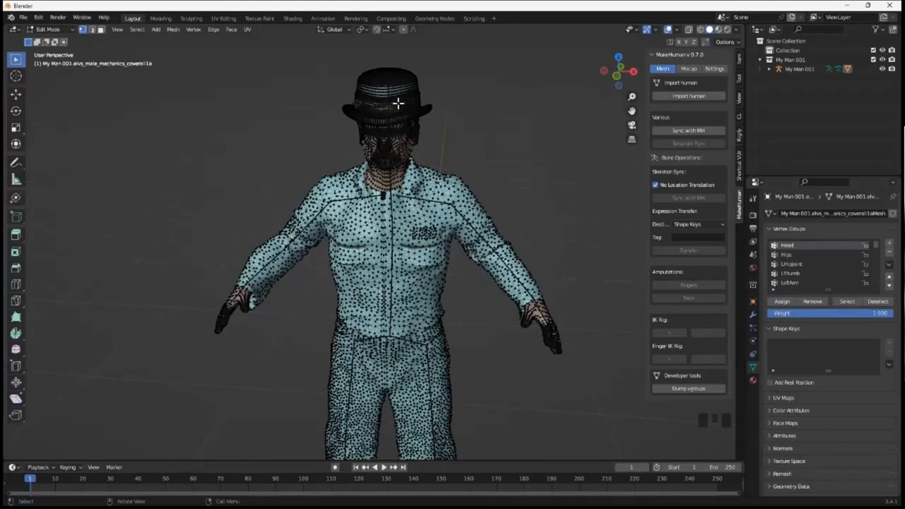
# - Return the mesh to Object Mode, then select the armature and put it in Pose Mode
pyautogui.click(70, 29)
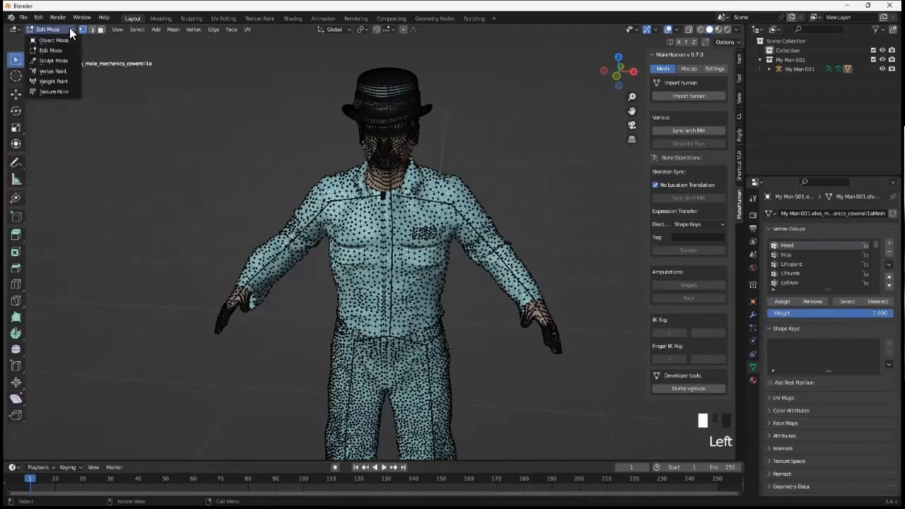
pyautogui.click(65, 41)
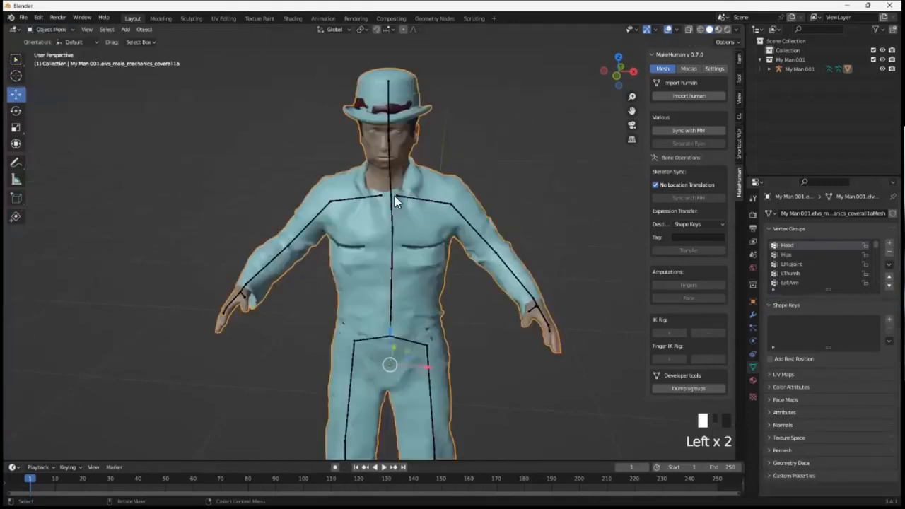
pyautogui.click(395, 195)
pyautogui.click(71, 31)
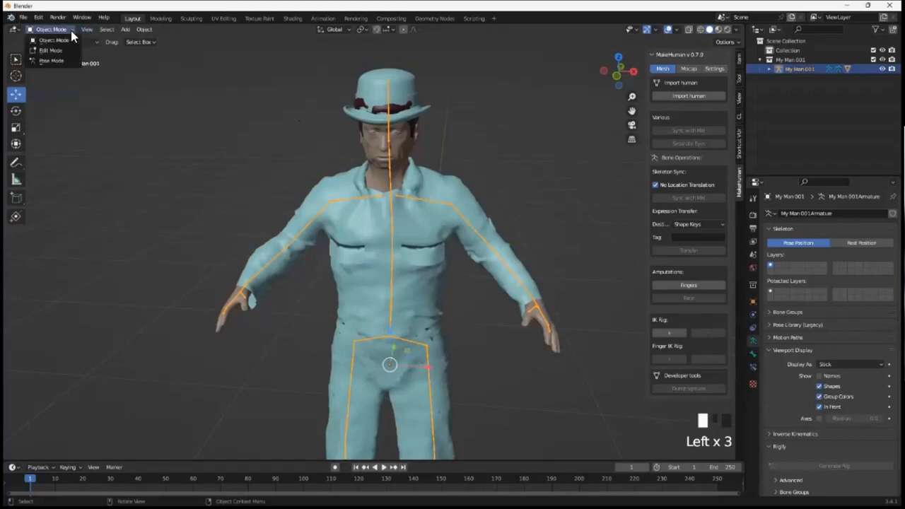
pyautogui.click(71, 60)
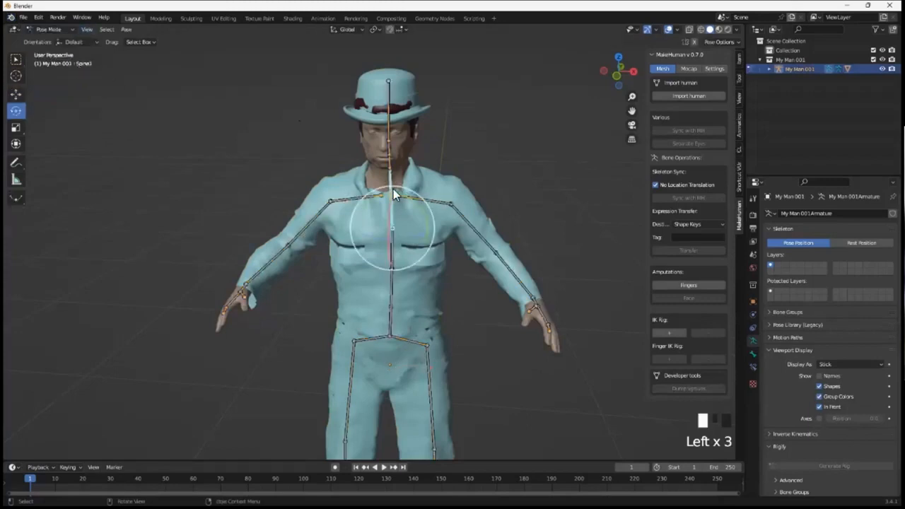
# - Try rotating the upper spine bone to test the hat's new weights, undo the rotation, and return to Object Mode
pyautogui.moveTo(421, 213)
pyautogui.mouseDown()
pyautogui.moveTo(428, 234)
pyautogui.moveTo(409, 191)
pyautogui.moveTo(431, 237)
pyautogui.moveTo(424, 221)
pyautogui.mouseUp()
pyautogui.hotkey('ctrl', 'z')
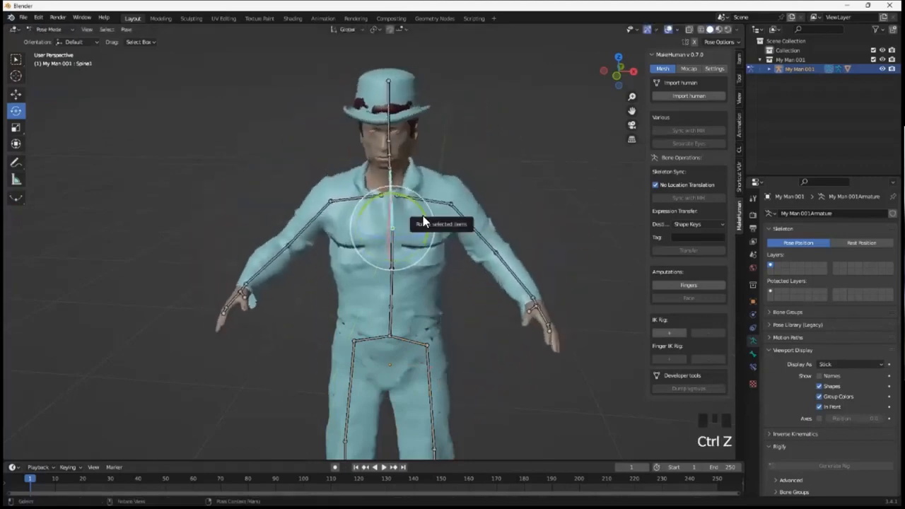
pyautogui.click(70, 31)
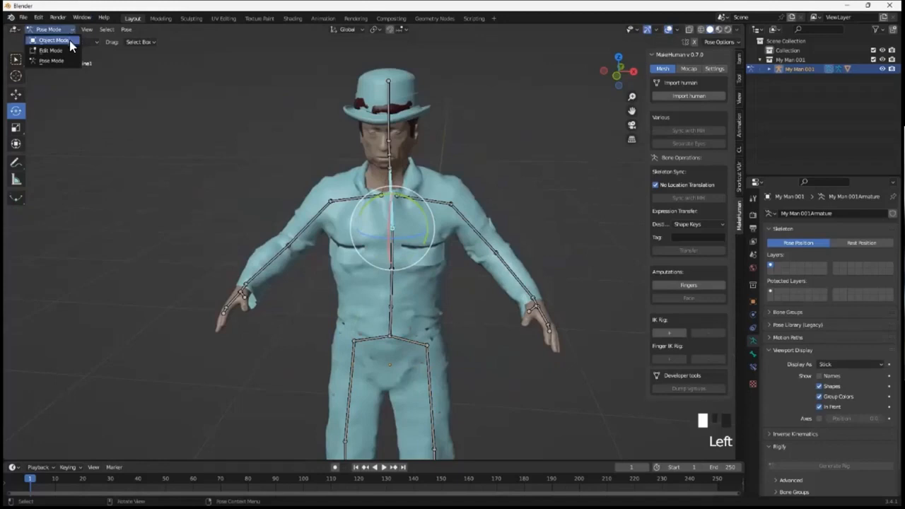
pyautogui.click(70, 41)
# - Deselect the armature and try clearing the parent with nothing selected
pyautogui.scroll(-3, 444, 297)
pyautogui.moveTo(414, 319); pyautogui.dragTo(428, 307, button='middle')
pyautogui.moveTo(428, 308)
pyautogui.mouseDown()
pyautogui.moveTo(455, 305)
pyautogui.moveTo(415, 304)
pyautogui.mouseUp()
pyautogui.click(460, 321)
pyautogui.moveTo(424, 327); pyautogui.dragTo(403, 194, button='middle')
pyautogui.scroll(2, 400, 314)
pyautogui.scroll(2, 375, 208)
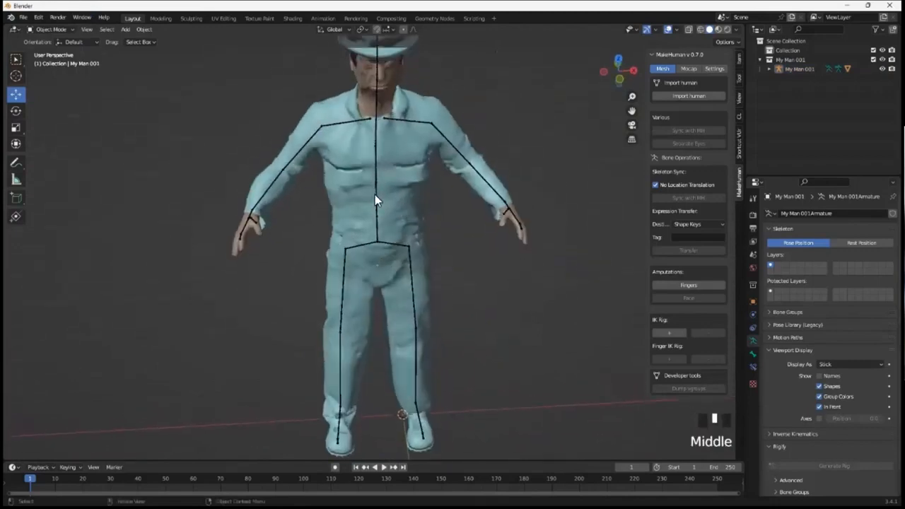
pyautogui.moveTo(469, 235); pyautogui.dragTo(470, 232, button='middle')
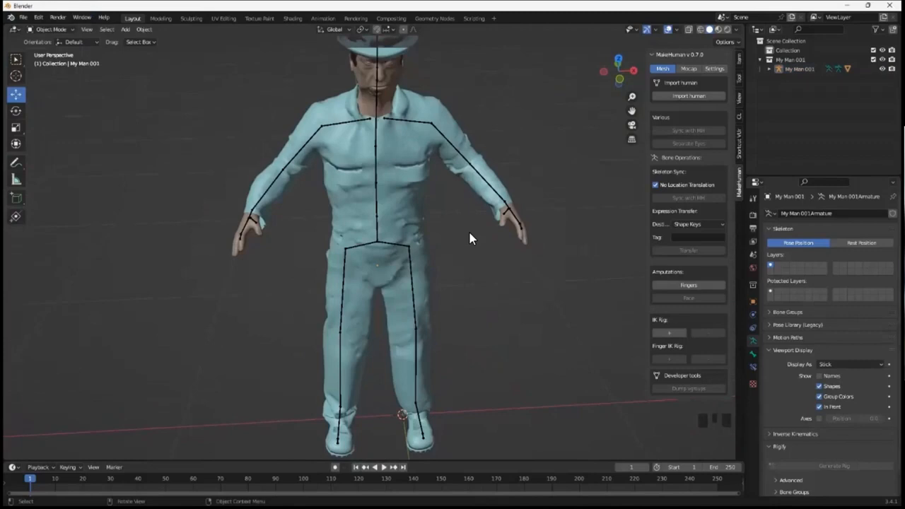
pyautogui.hotkey('alt', 'p')
pyautogui.click(472, 238)
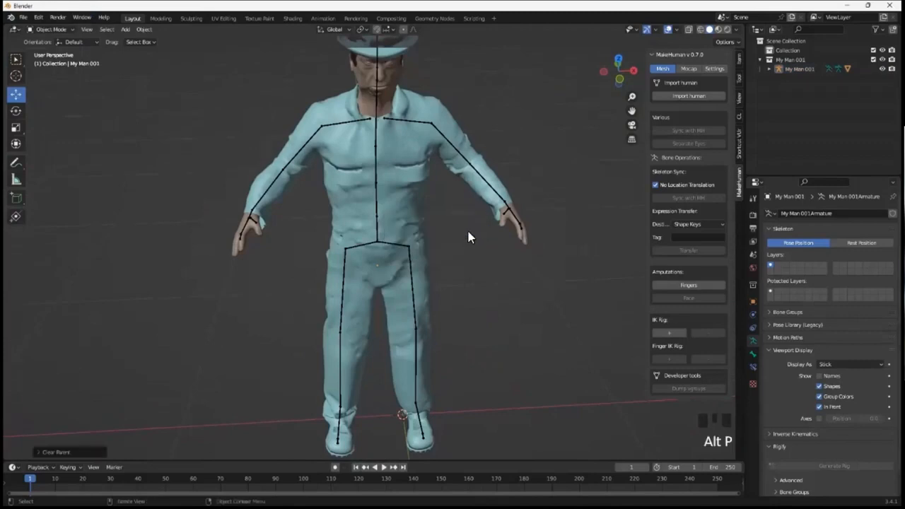
# - Select the armature and move it slightly sideways along the X axis to test whether the mesh follows
pyautogui.moveTo(448, 268); pyautogui.dragTo(446, 248, button='middle')
pyautogui.click(397, 219)
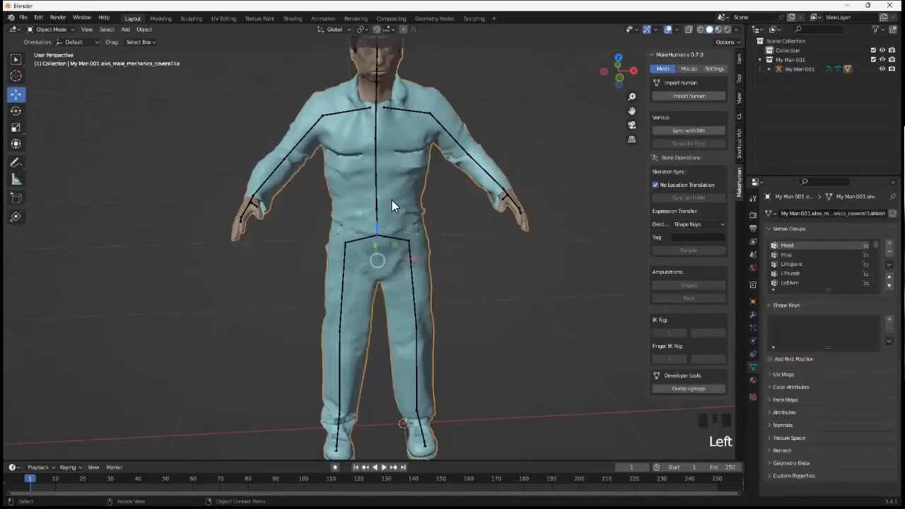
pyautogui.click(376, 210)
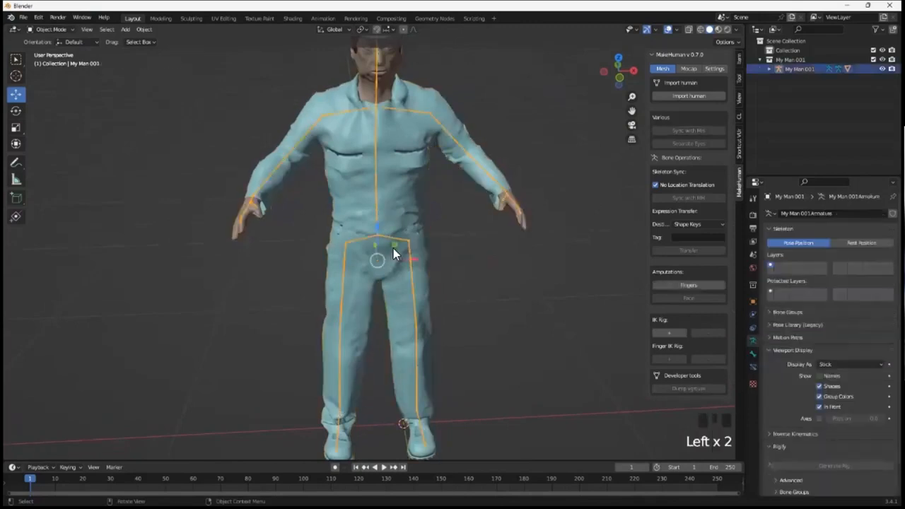
pyautogui.moveTo(417, 262); pyautogui.dragTo(436, 262)
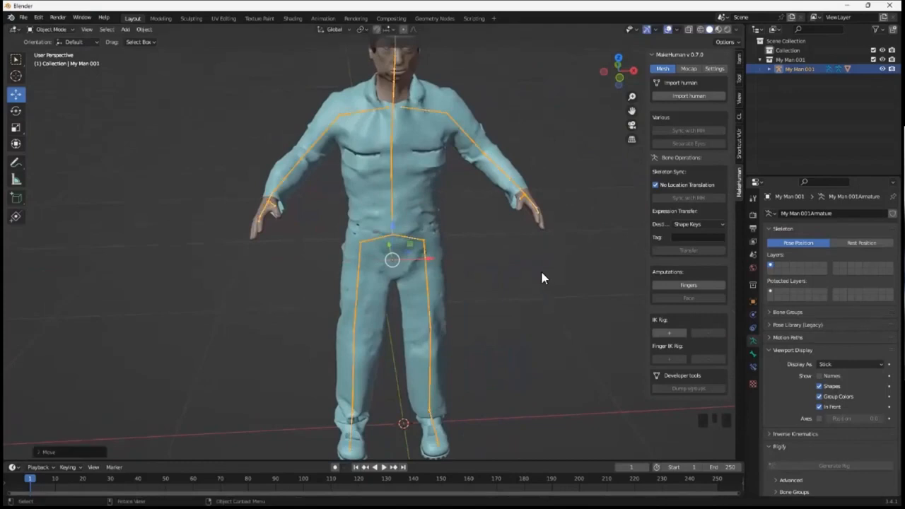
# - Apply Clear Parent to the armature and move it back along the X axis to about its original position
pyautogui.hotkey('alt', 'p')
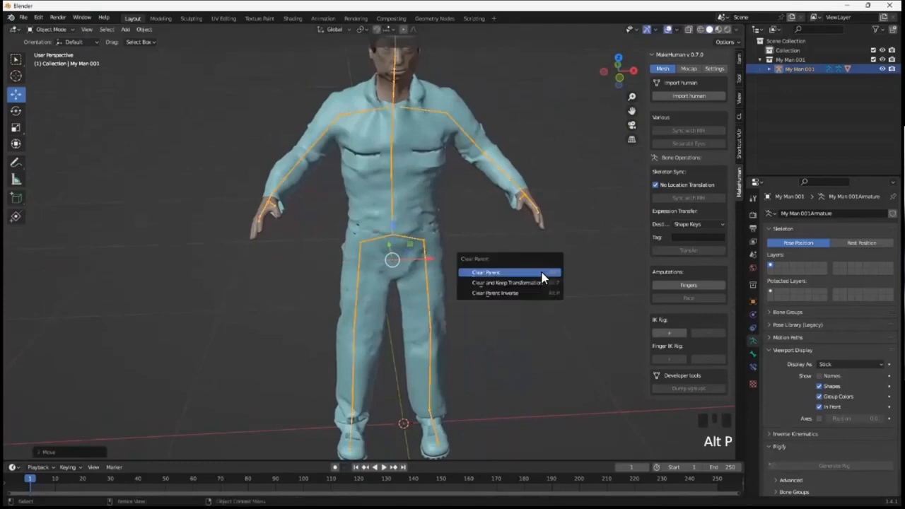
pyautogui.click(541, 272)
pyautogui.click(405, 236)
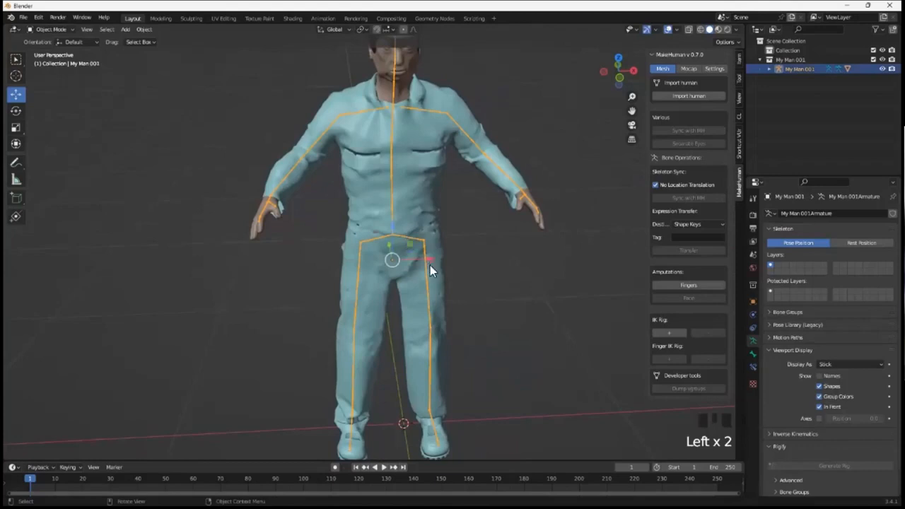
pyautogui.moveTo(430, 263)
pyautogui.mouseDown()
pyautogui.moveTo(439, 258)
pyautogui.moveTo(416, 258)
pyautogui.mouseUp()
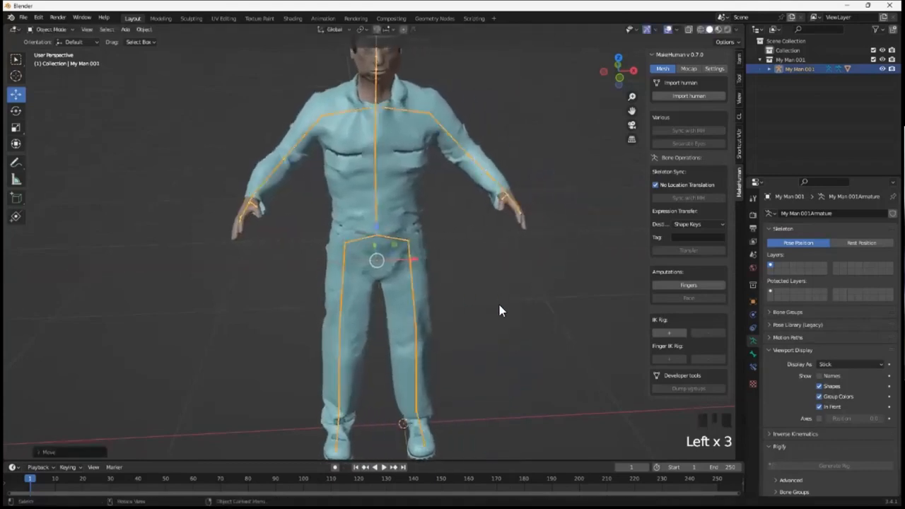
pyautogui.moveTo(499, 305); pyautogui.dragTo(498, 291, button='middle')
pyautogui.scroll(-1, 498, 290)
pyautogui.moveTo(410, 235); pyautogui.dragTo(416, 251, button='middle')
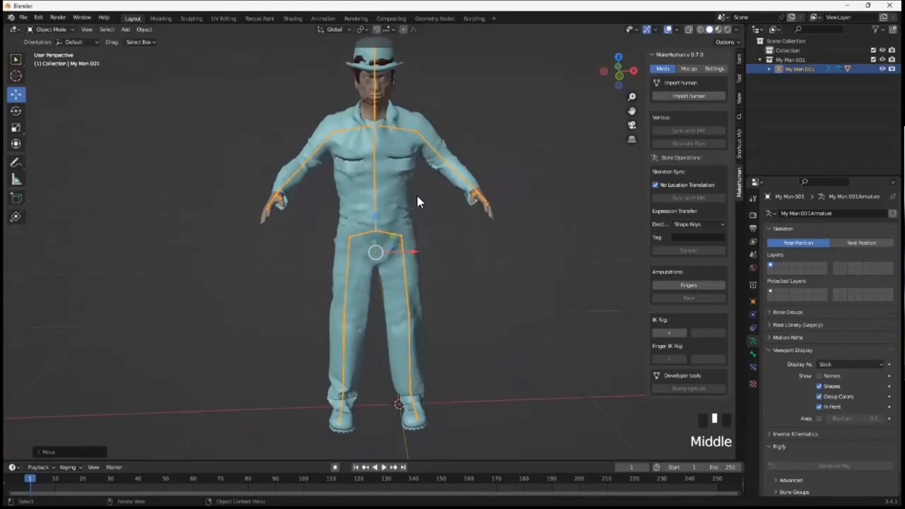
# - Select the joined mesh and add the armature to the selection as the active object
pyautogui.click(385, 203)
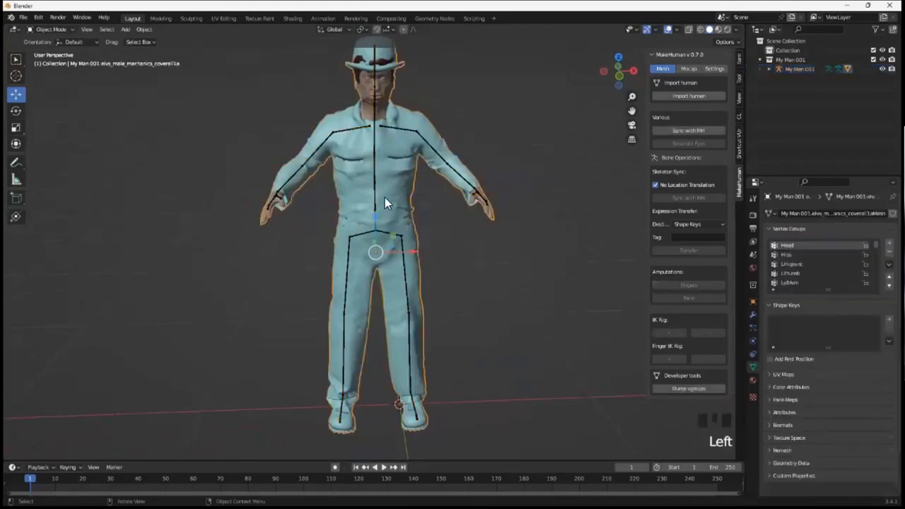
pyautogui.click(393, 198)
pyautogui.keyDown('shift'); pyautogui.click(378, 199); pyautogui.keyUp('shift')
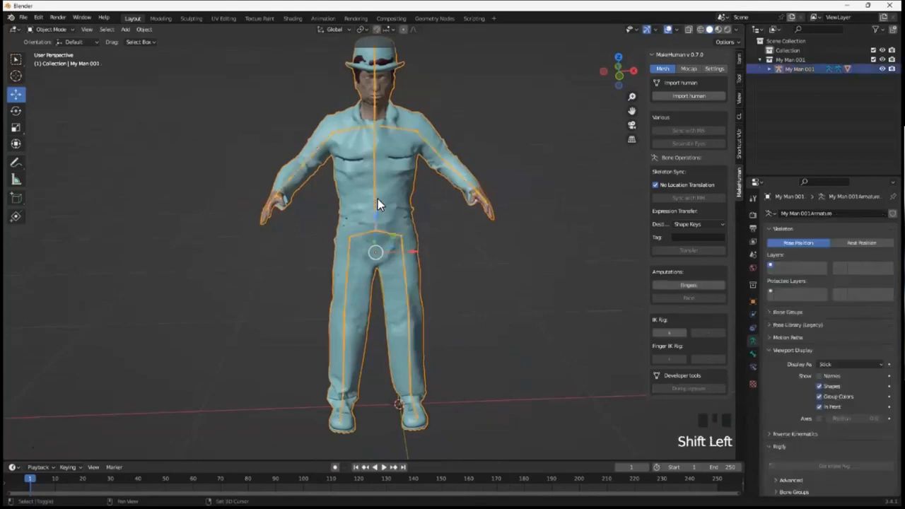
# - Try parenting the mesh to the armature with Automatic Weights, and undo the parenting
pyautogui.hotkey('ctrl', 'p')
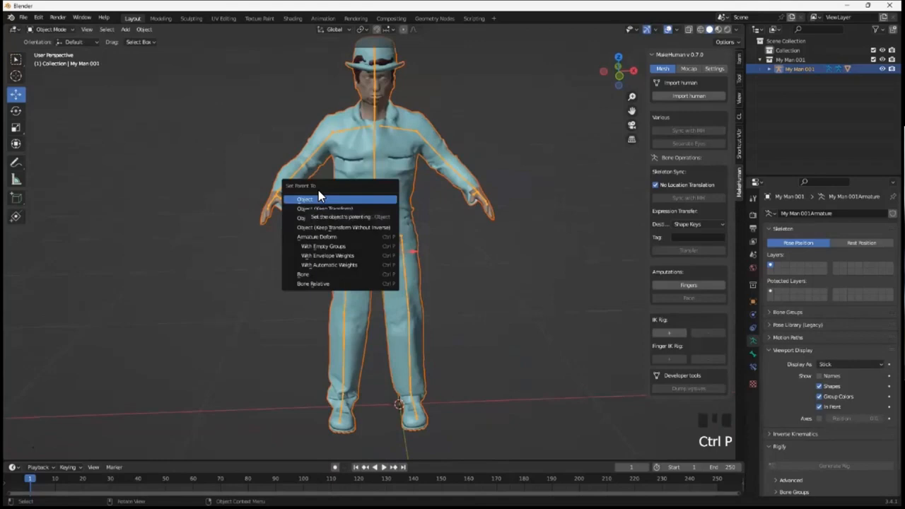
pyautogui.click(349, 265)
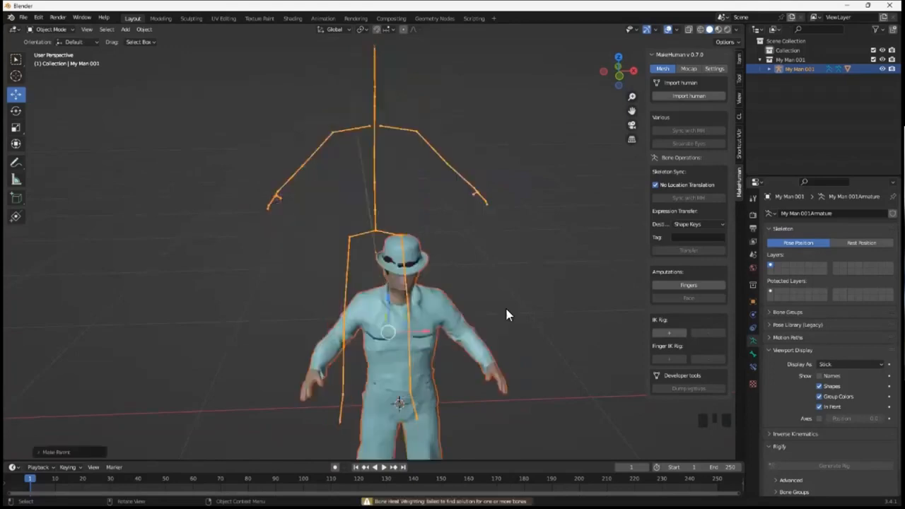
pyautogui.moveTo(505, 305); pyautogui.dragTo(492, 324, button='middle')
pyautogui.scroll(-2, 499, 319)
pyautogui.hotkey('ctrl', 'z')
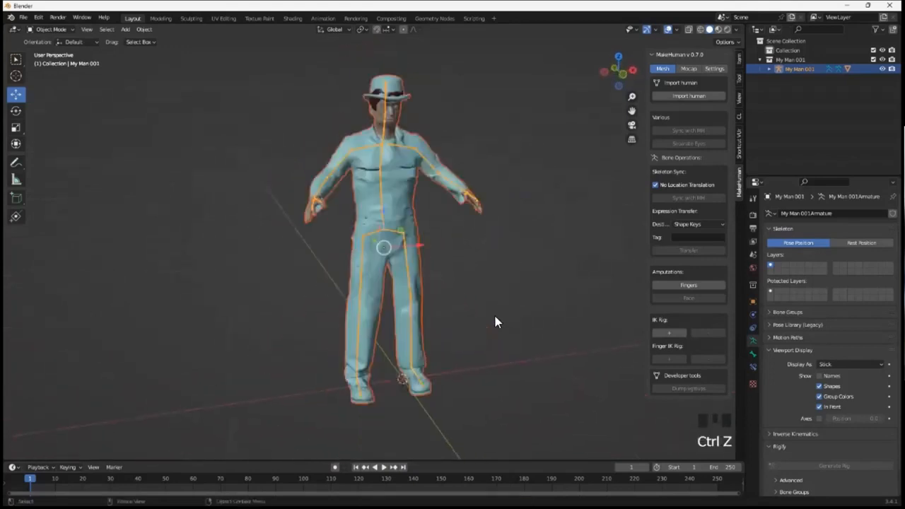
# - Apply All Transforms to the selected armature and joined mesh, and deselect everything
pyautogui.moveTo(494, 243); pyautogui.dragTo(524, 266, button='middle')
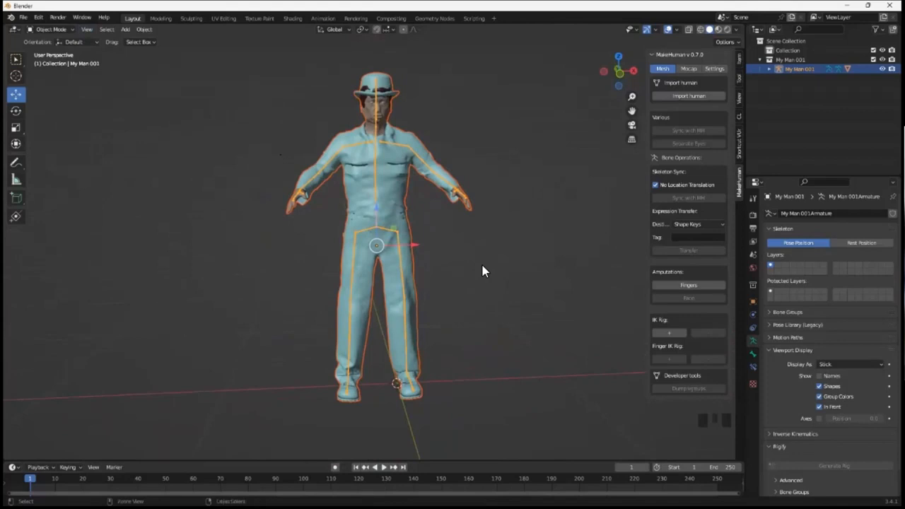
pyautogui.hotkey('ctrl', 'a')
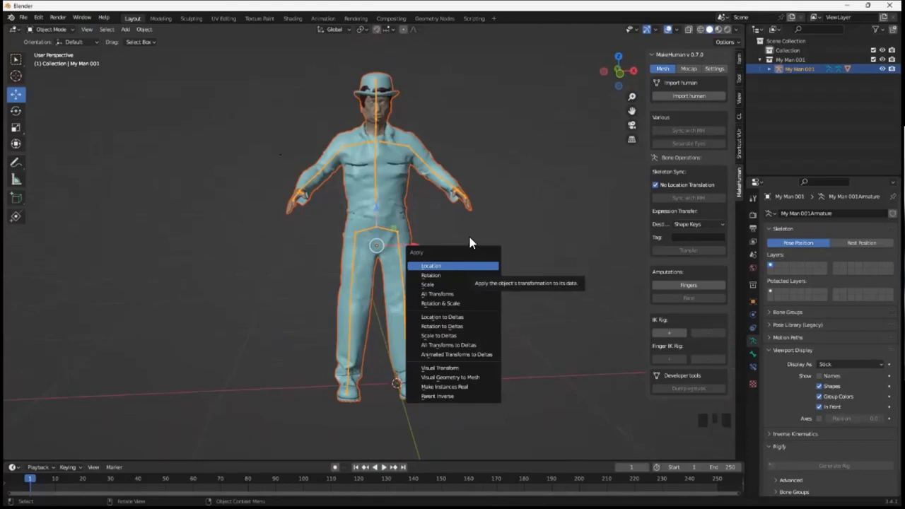
pyautogui.click(461, 297)
pyautogui.click(476, 307)
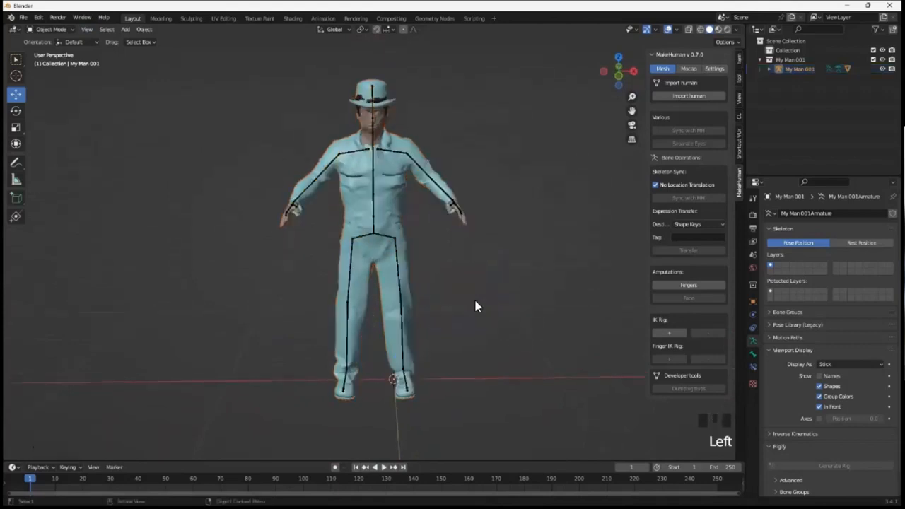
# - Select the joined mesh, add the armature as the active object, and parent the mesh to it with Automatic Weights
pyautogui.click(390, 220)
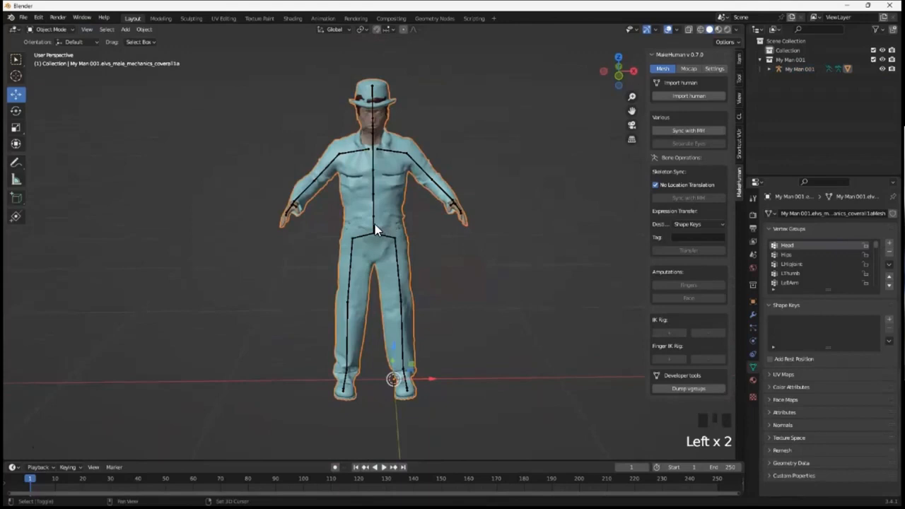
pyautogui.keyDown('shift'); pyautogui.click(374, 225); pyautogui.keyUp('shift')
pyautogui.hotkey('ctrl', 'p')
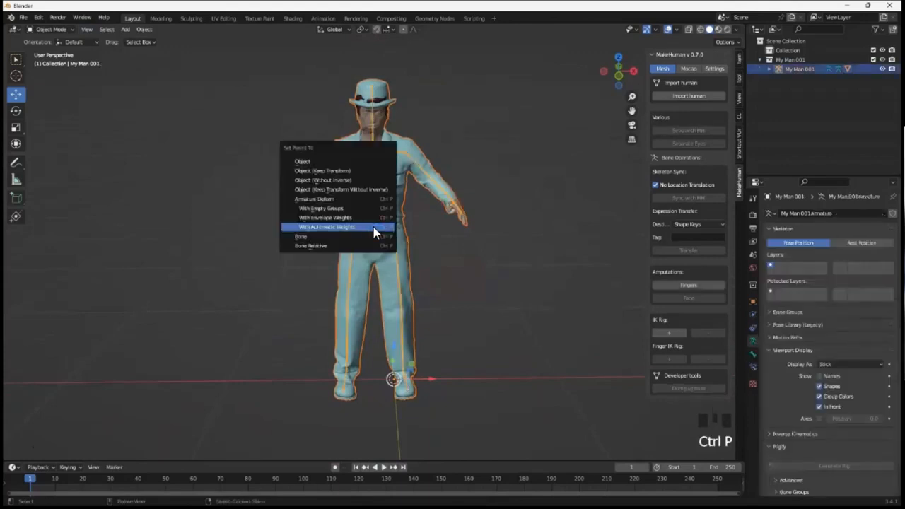
pyautogui.click(373, 227)
pyautogui.moveTo(462, 278)
pyautogui.mouseDown(button='middle')
pyautogui.moveTo(366, 292)
pyautogui.moveTo(460, 285)
pyautogui.mouseUp(button='middle')
pyautogui.moveTo(334, 188); pyautogui.dragTo(379, 208, button='middle')
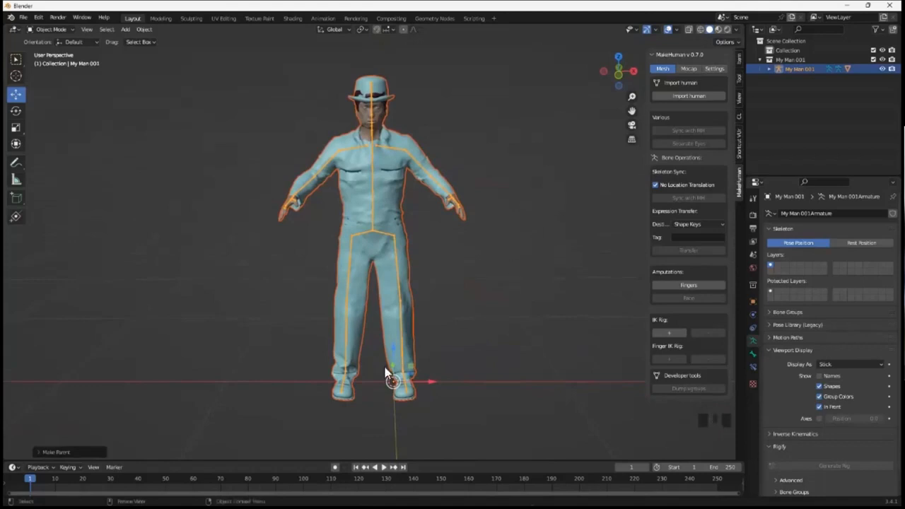
pyautogui.press('n')
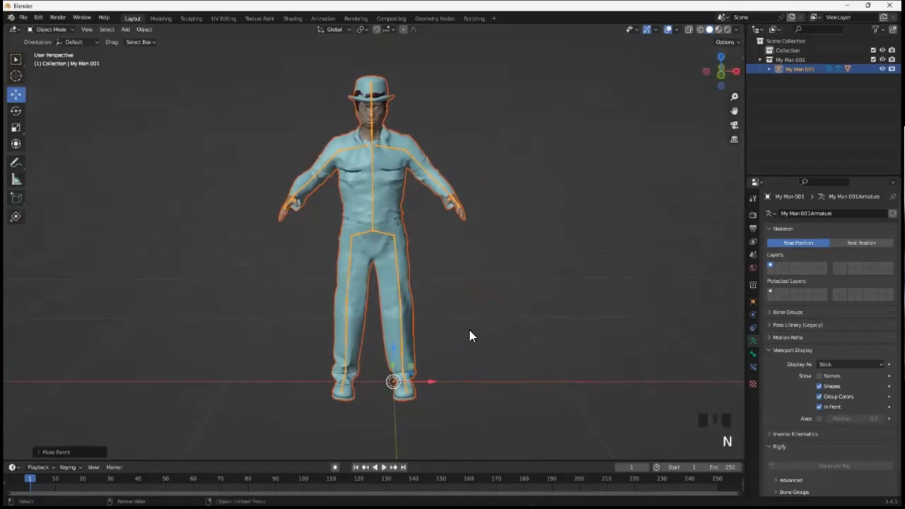
pyautogui.hotkey('ctrl', 'a')
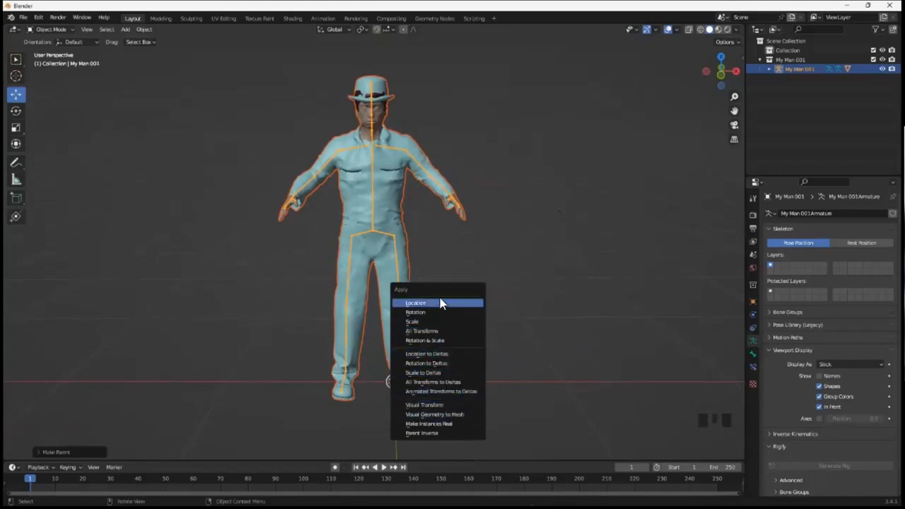
pyautogui.click(482, 253)
pyautogui.moveTo(481, 262)
pyautogui.mouseDown(button='middle')
pyautogui.moveTo(485, 277)
pyautogui.moveTo(481, 265)
pyautogui.mouseUp(button='middle')
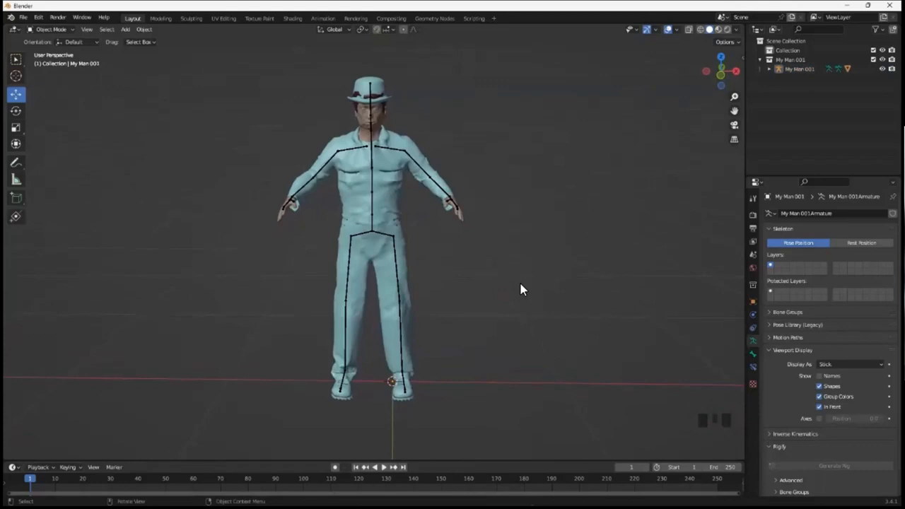
# - Display the armature's location, rotation, scale and dimension values
pyautogui.press('n')
pyautogui.click(739, 59)
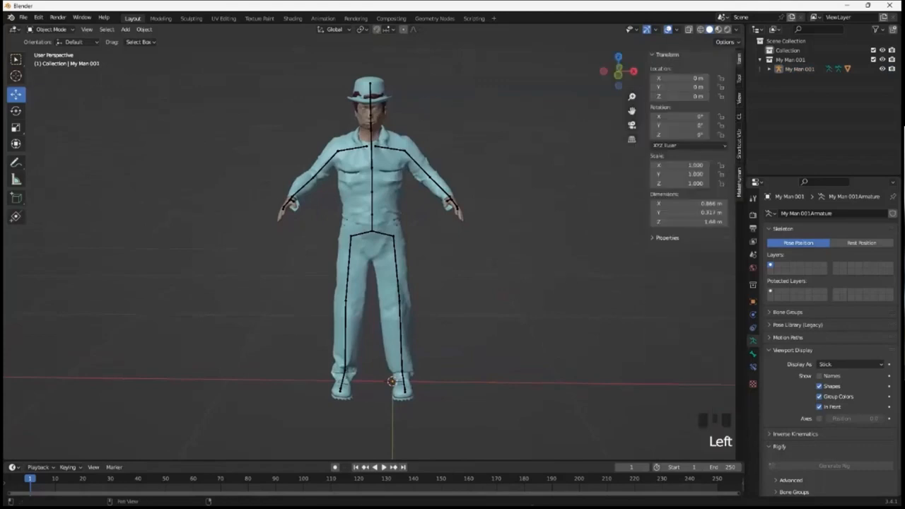
pyautogui.scroll(1, 690, 221)
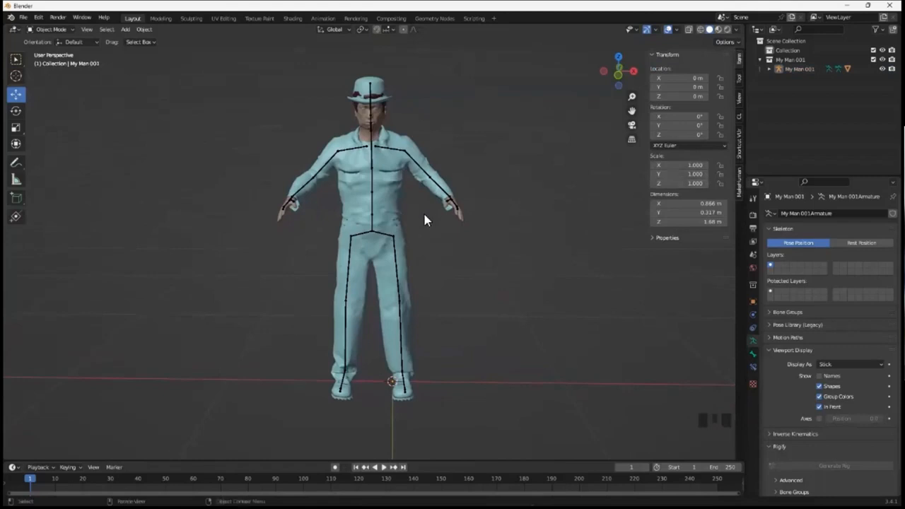
# - Select the armature and mesh together and scale them up uniformly by about 1.146
pyautogui.press('a')
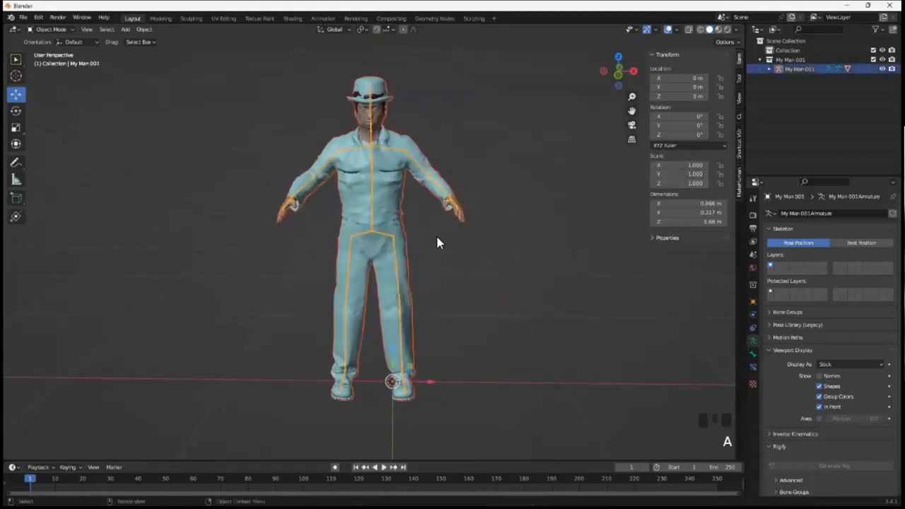
pyautogui.click(16, 129)
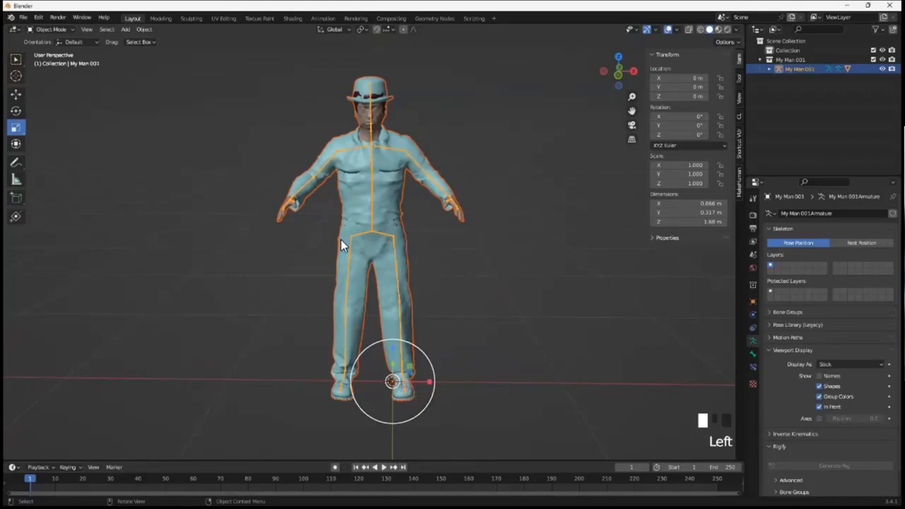
pyautogui.press('s')
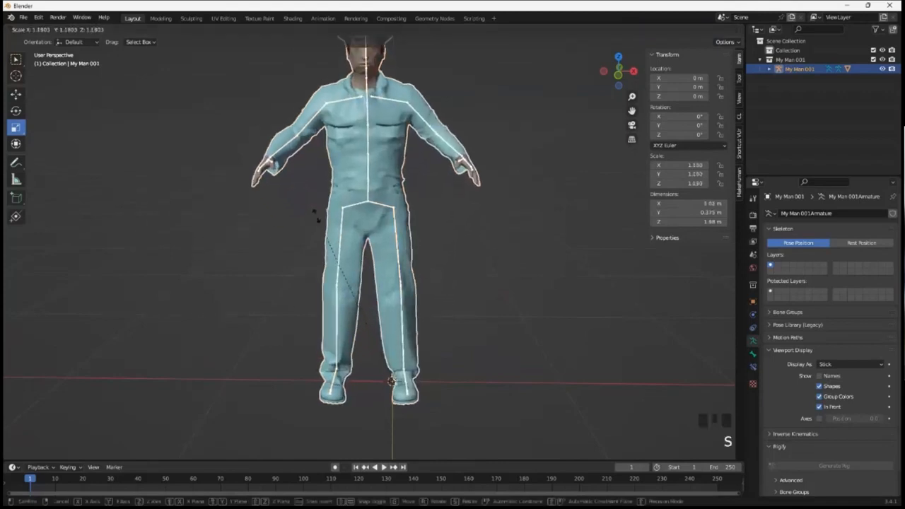
pyautogui.click(312, 234)
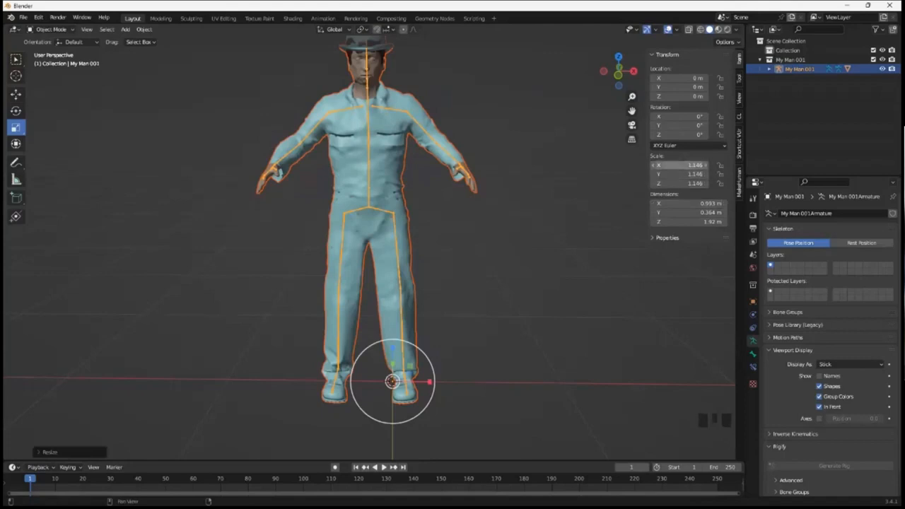
# - Select the armature and mesh and apply All Transforms to the scaled character
pyautogui.click(515, 210)
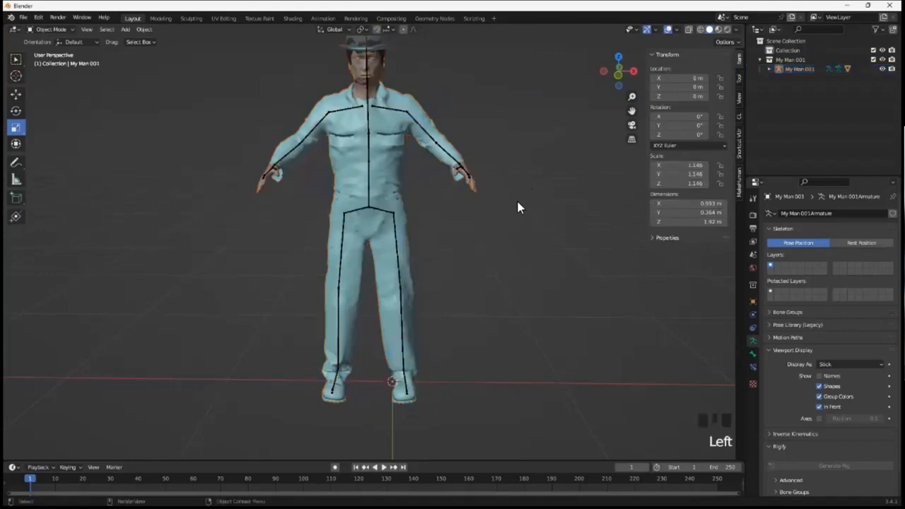
pyautogui.hotkey('ctrl', 'a')
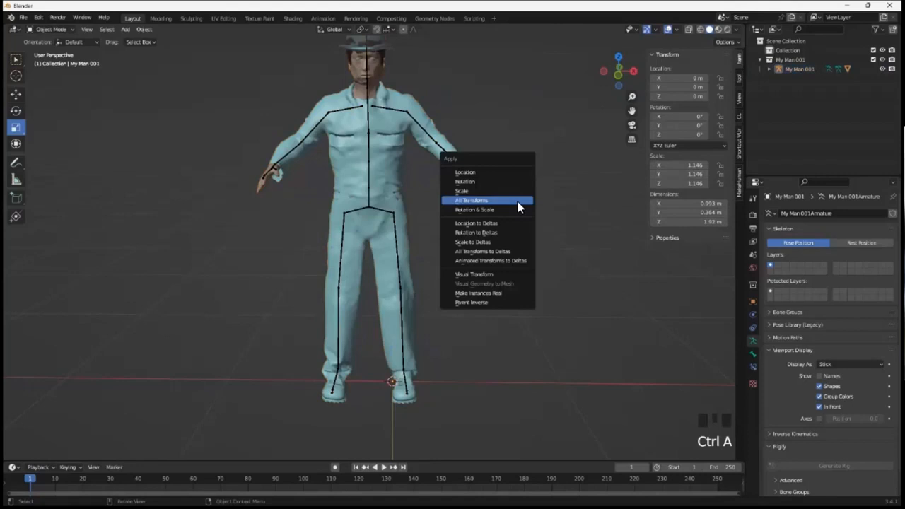
pyautogui.click(518, 203)
pyautogui.click(513, 206)
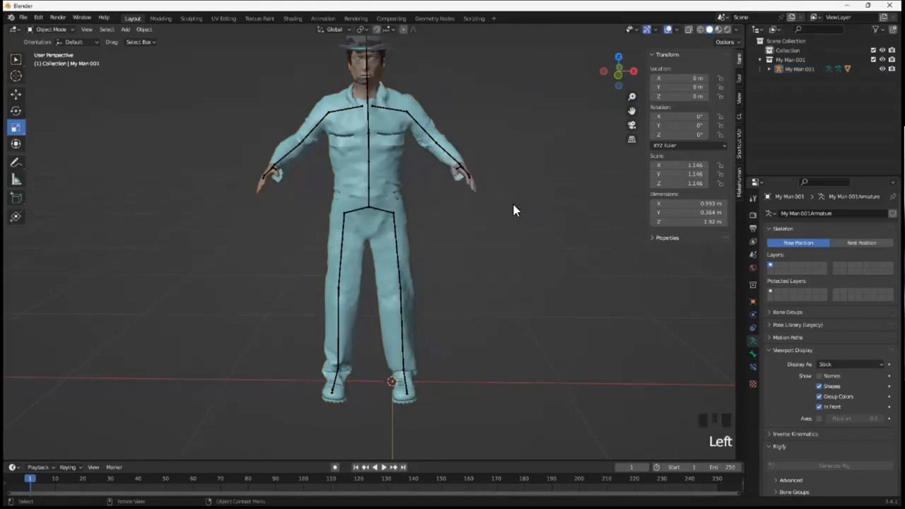
pyautogui.press('a')
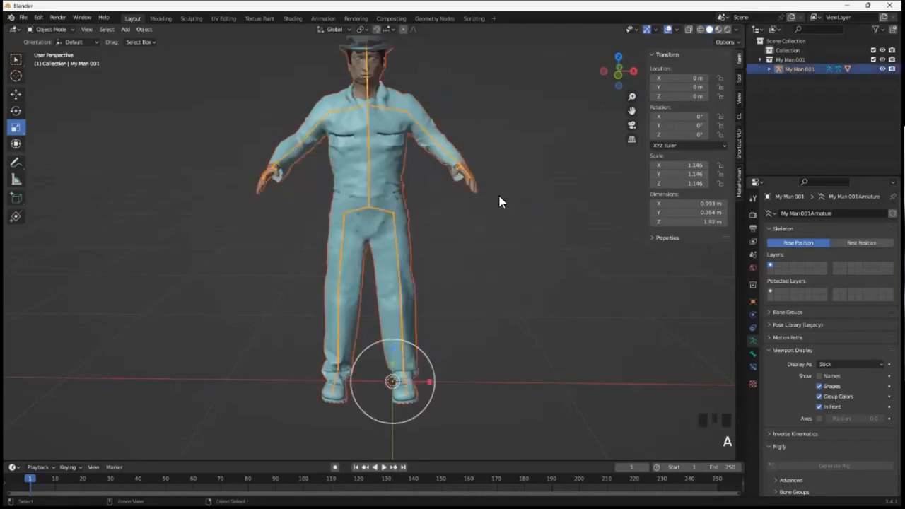
pyautogui.hotkey('ctrl', 'a')
pyautogui.click(500, 201)
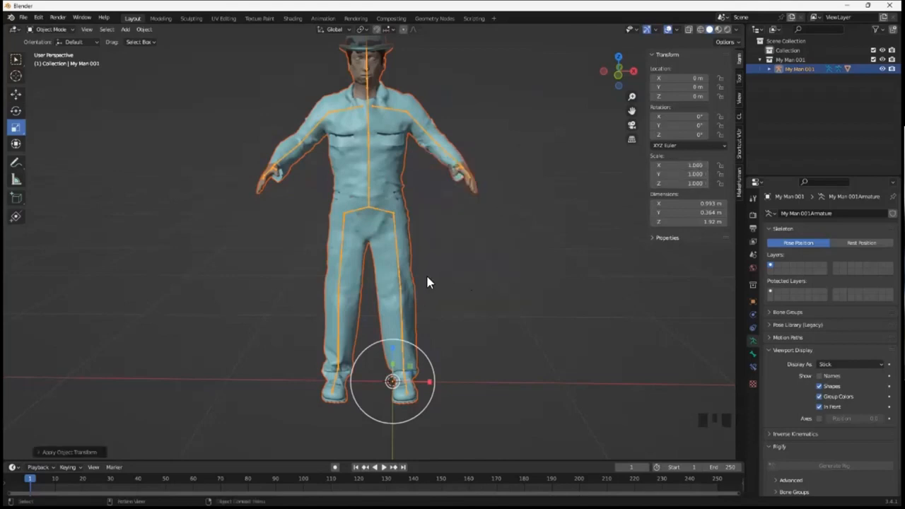
# - Select the joined character mesh, switch it to Sculpt Mode, and show the sculpting brushes with their names
pyautogui.scroll(-1, 426, 280)
pyautogui.moveTo(424, 278); pyautogui.dragTo(461, 309, button='middle')
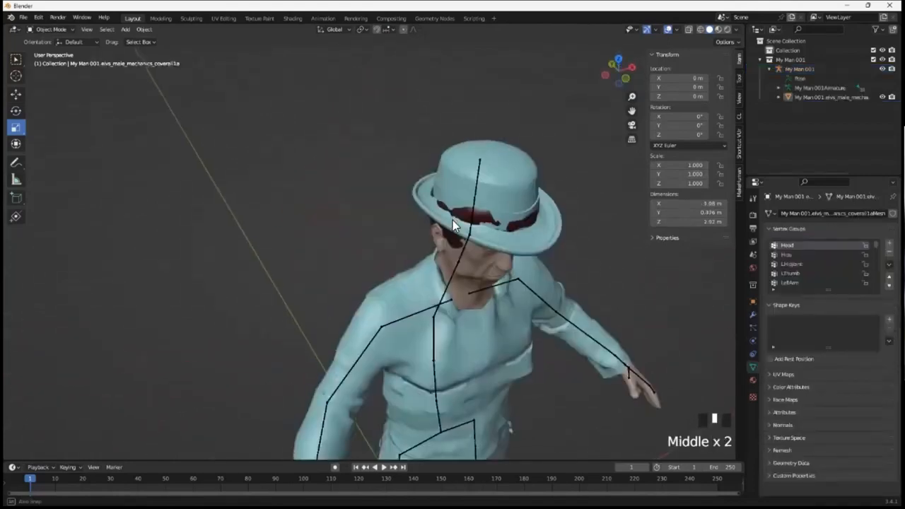
pyautogui.moveTo(452, 220); pyautogui.dragTo(481, 208, button='middle')
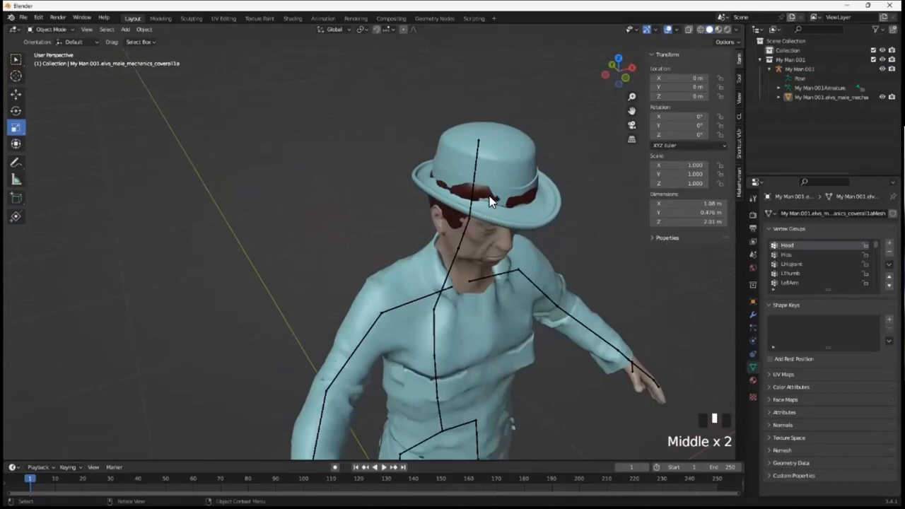
pyautogui.click(498, 205)
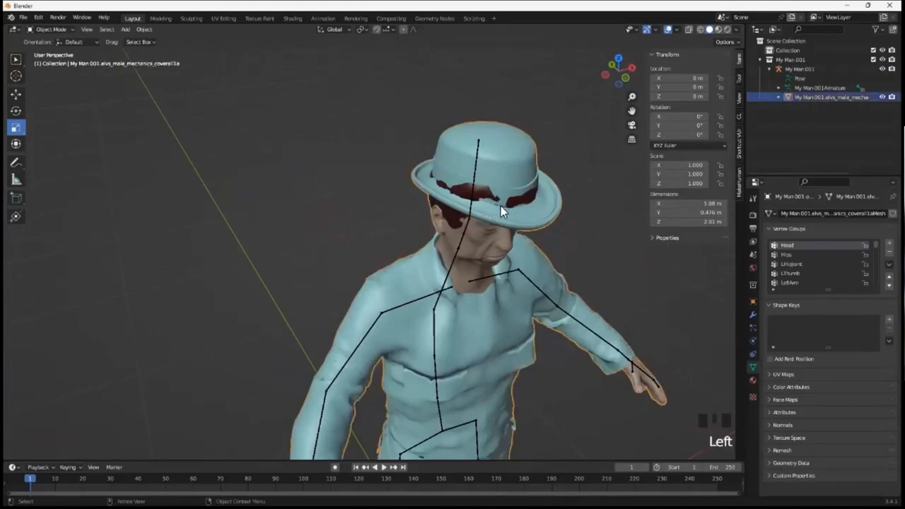
pyautogui.moveTo(71, 30); pyautogui.dragTo(70, 61)
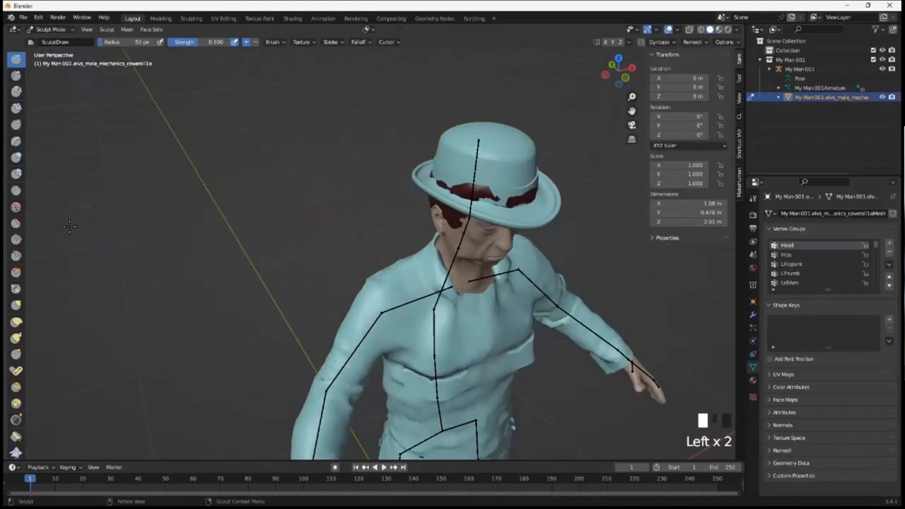
pyautogui.moveTo(29, 230); pyautogui.dragTo(95, 237)
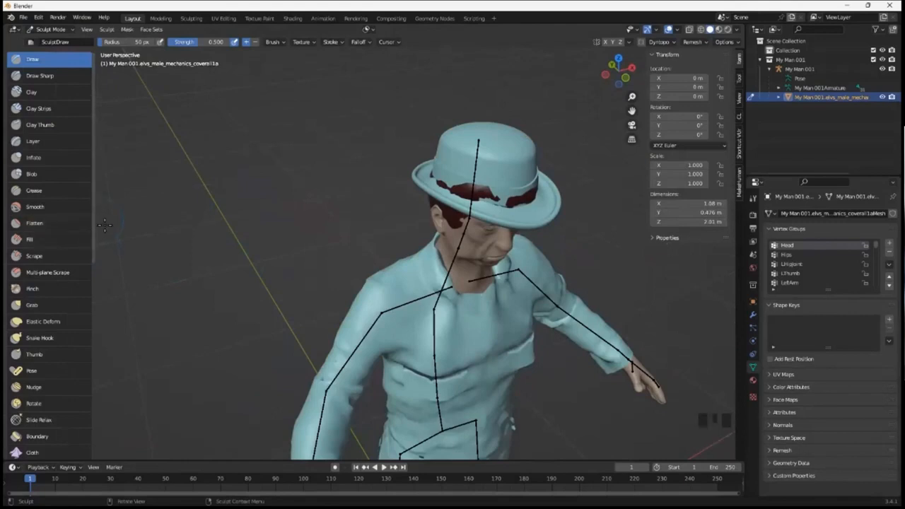
pyautogui.scroll(-3, 453, 311)
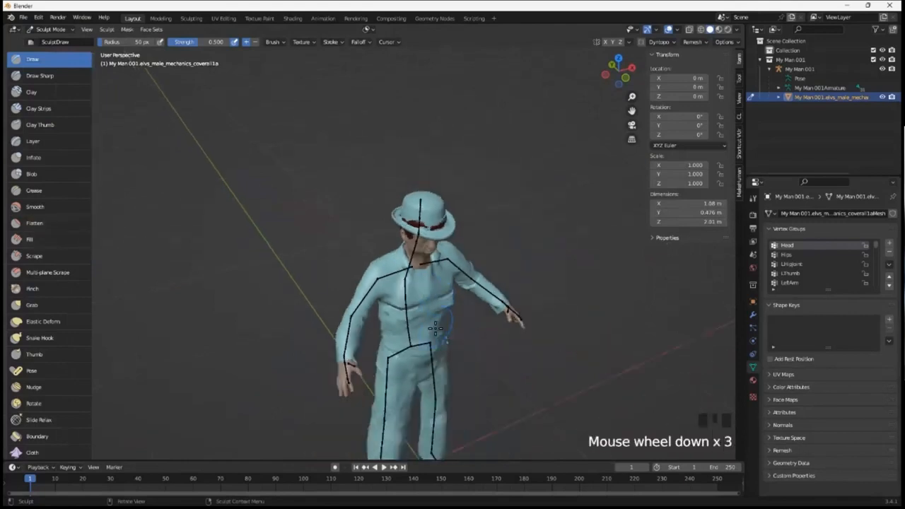
pyautogui.moveTo(435, 327); pyautogui.dragTo(384, 272, button='middle')
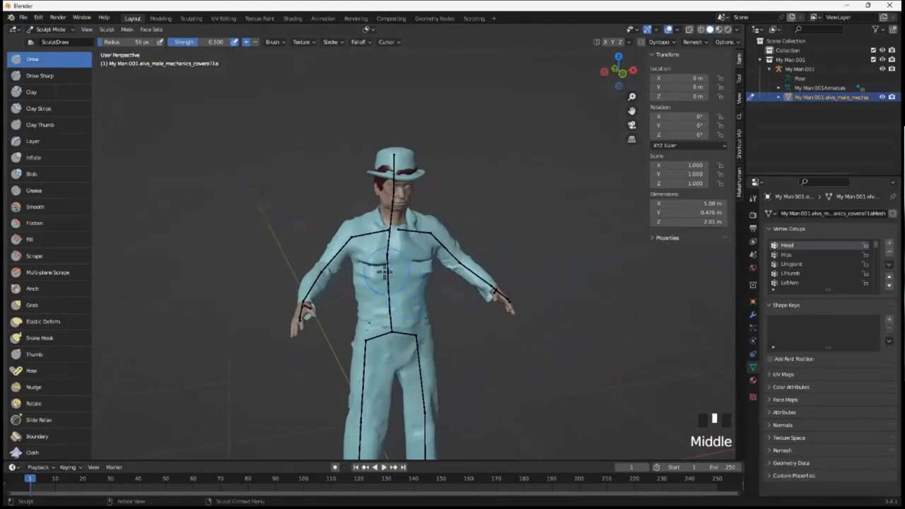
# - Hide the character's armature while keeping the coverall mesh visible
pyautogui.click(883, 97)
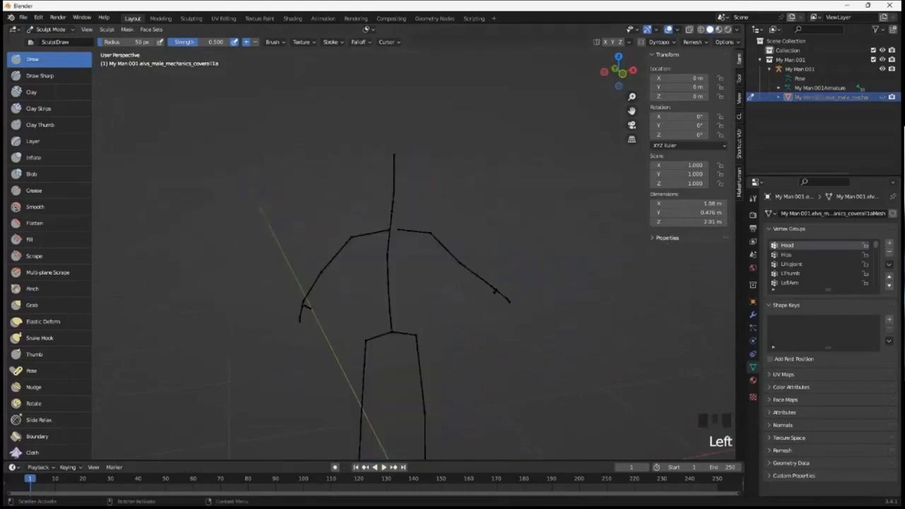
pyautogui.click(883, 97)
pyautogui.click(882, 68)
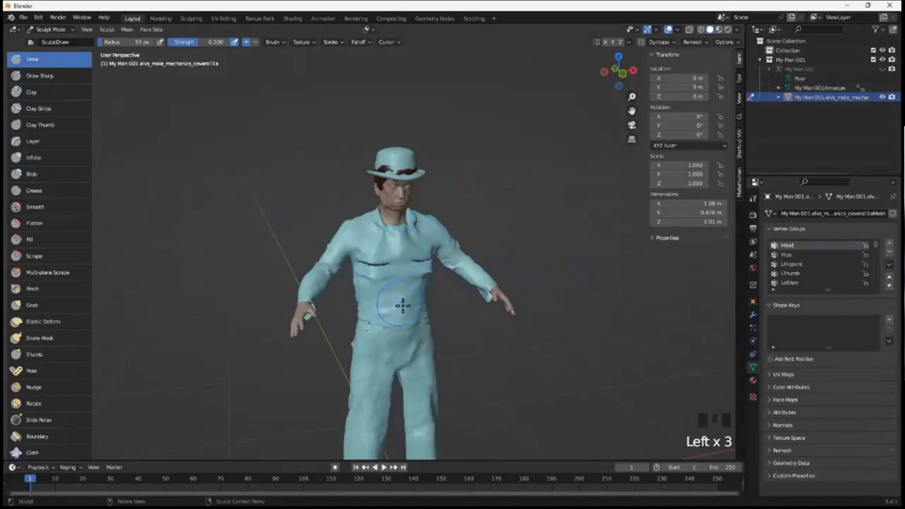
# - Enter Edit Mode, select all vertices of the character mesh, and examine the vertex density on the torso, head and arms
pyautogui.click(71, 29)
pyautogui.click(68, 49)
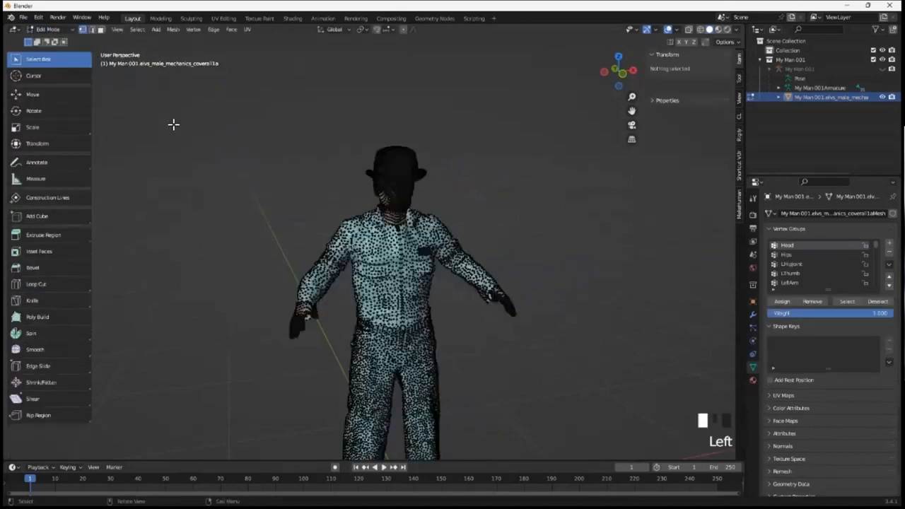
pyautogui.press('a')
pyautogui.scroll(5, 391, 271)
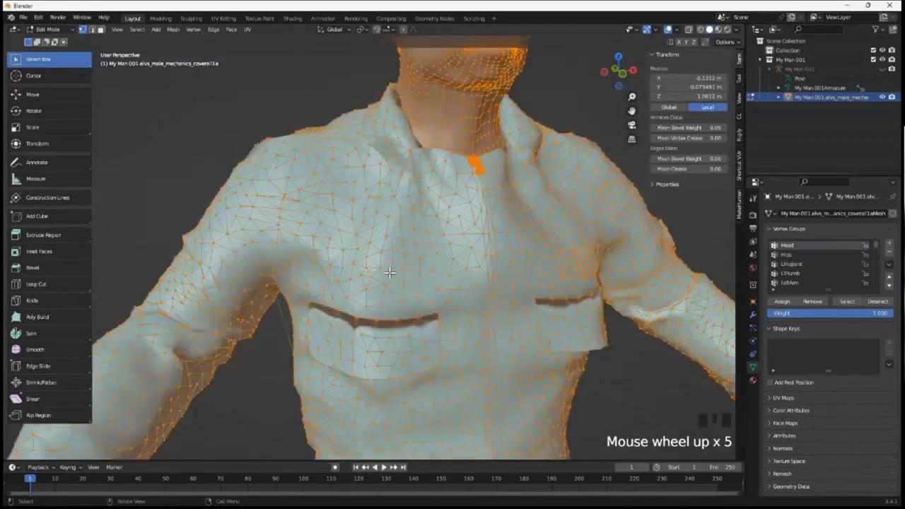
pyautogui.scroll(-2, 493, 168)
pyautogui.scroll(1, 460, 160)
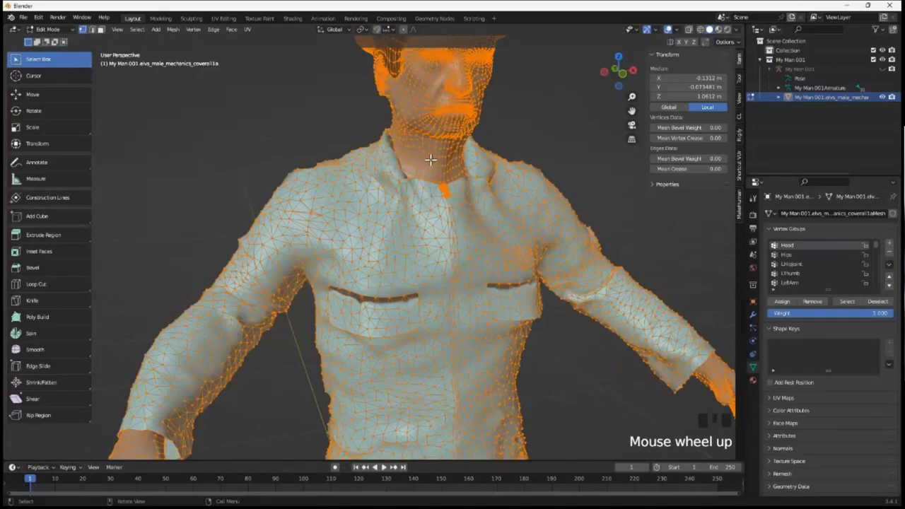
pyautogui.scroll(-4, 429, 265)
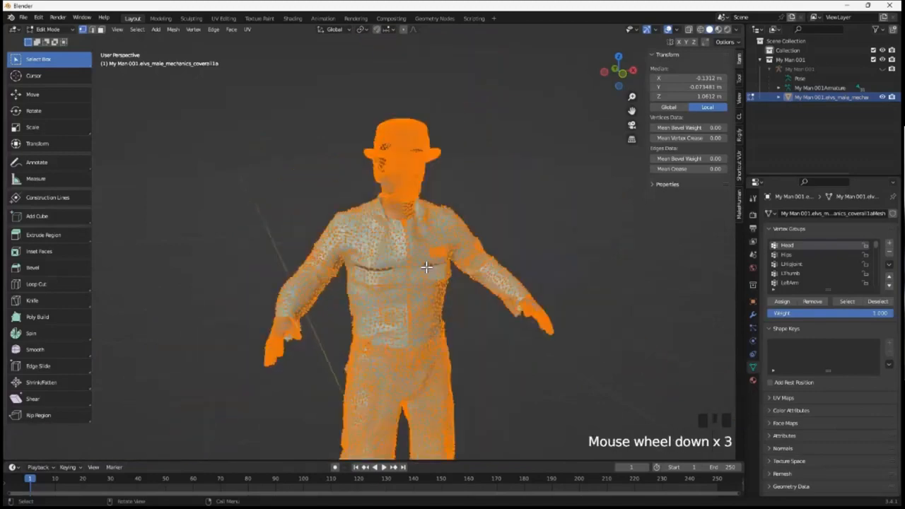
pyautogui.moveTo(429, 265); pyautogui.dragTo(552, 270, button='middle')
pyautogui.moveTo(359, 388); pyautogui.dragTo(495, 318, button='middle')
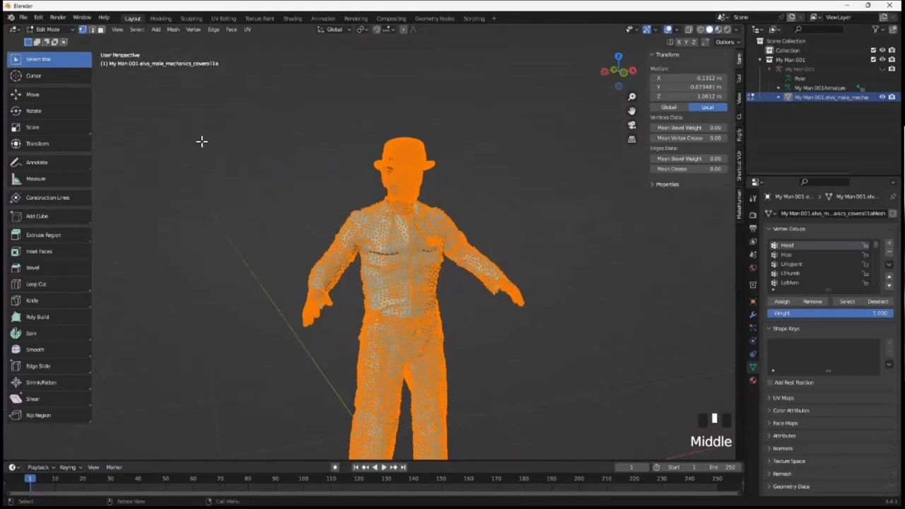
# - Return to Sculpt Mode and try Inflate brush strokes on the front of the hat where the hair pokes through
pyautogui.click(73, 31)
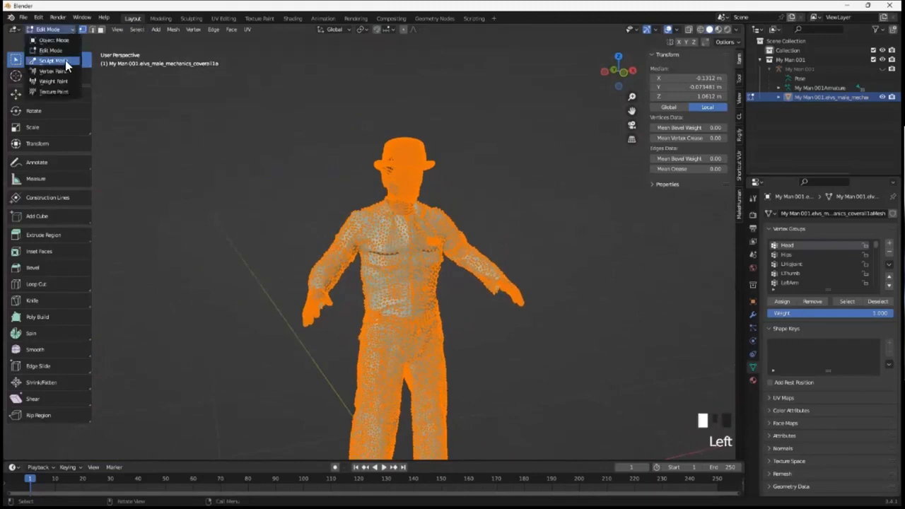
pyautogui.click(65, 61)
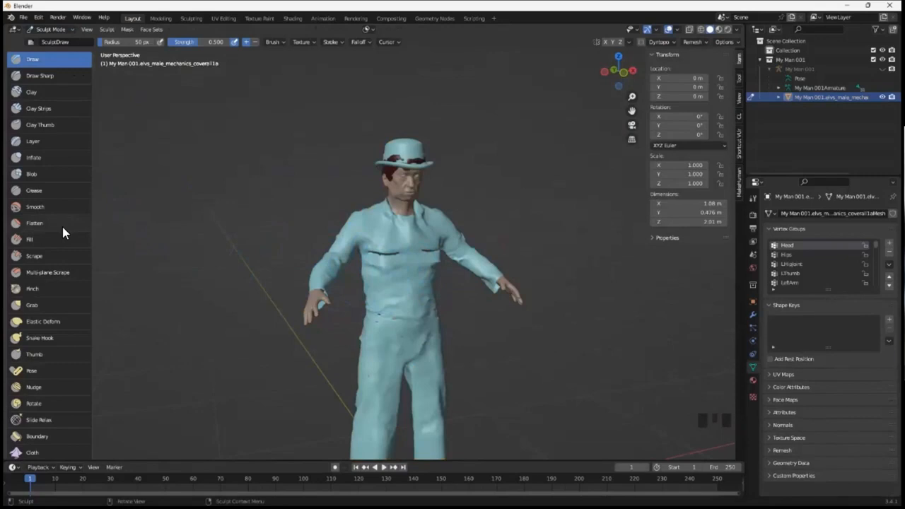
pyautogui.moveTo(101, 216); pyautogui.dragTo(348, 241, button='middle')
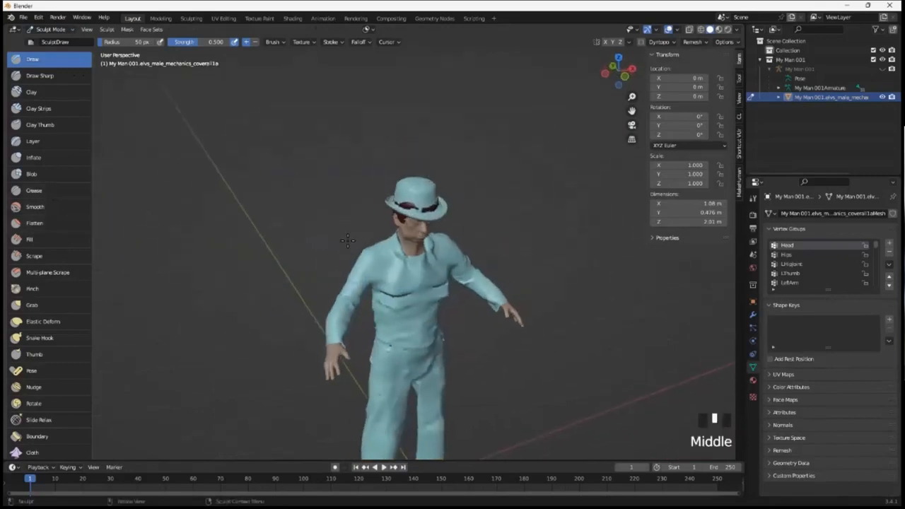
pyautogui.scroll(2, 432, 201)
pyautogui.moveTo(435, 202); pyautogui.dragTo(444, 186, button='middle')
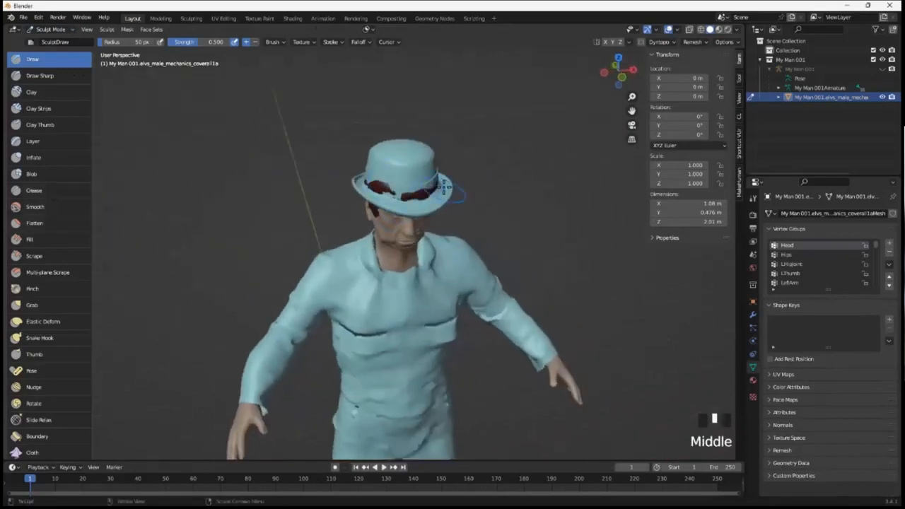
pyautogui.click(41, 159)
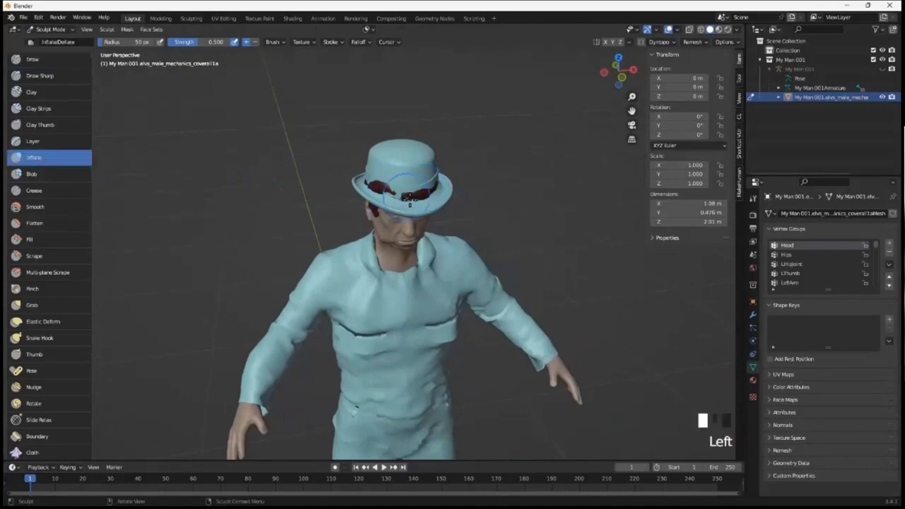
pyautogui.moveTo(410, 200); pyautogui.dragTo(430, 200)
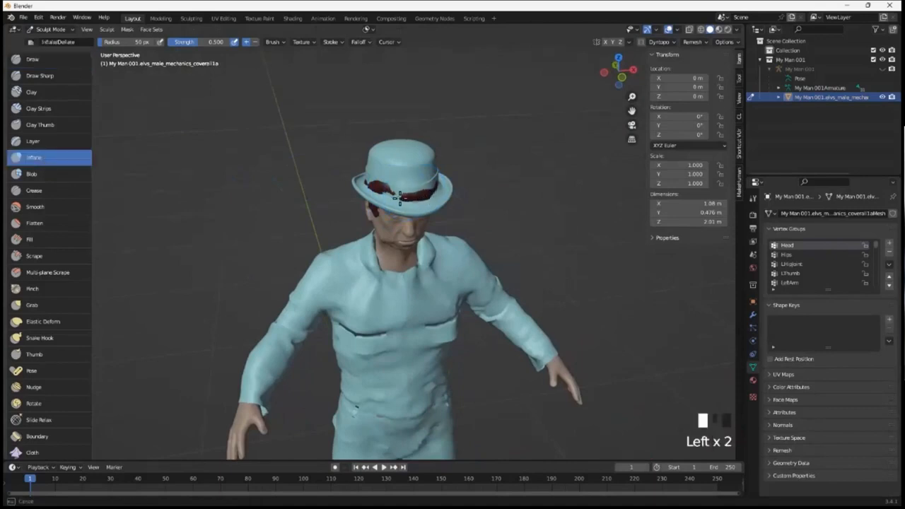
pyautogui.moveTo(412, 192); pyautogui.dragTo(410, 195)
# - Set the Inflate brush radius to 100 px
pyautogui.scroll(2, 414, 194)
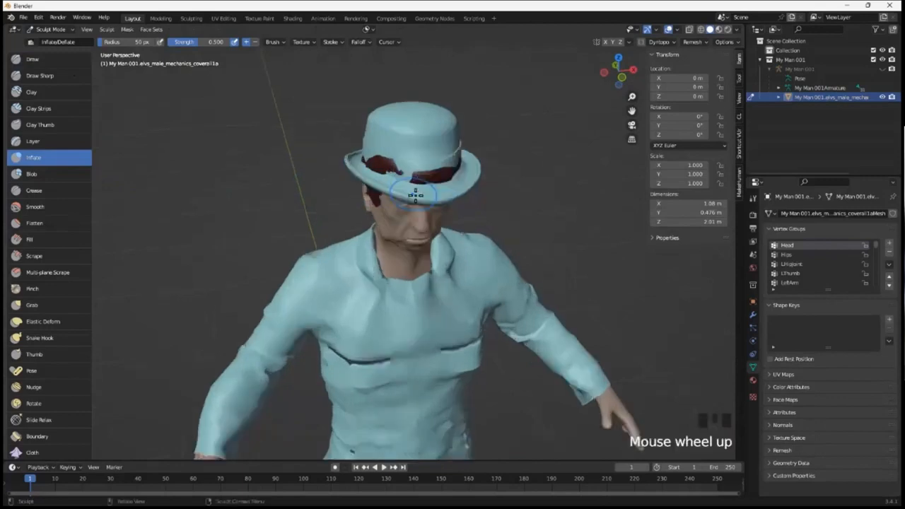
pyautogui.moveTo(425, 181)
pyautogui.mouseDown(button='middle')
pyautogui.moveTo(489, 181)
pyautogui.moveTo(453, 170)
pyautogui.mouseUp(button='middle')
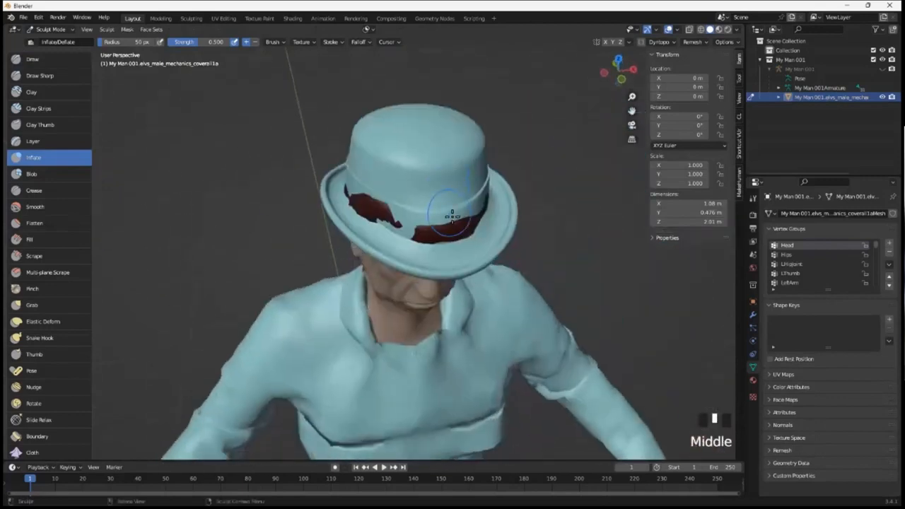
pyautogui.rightClick(393, 218)
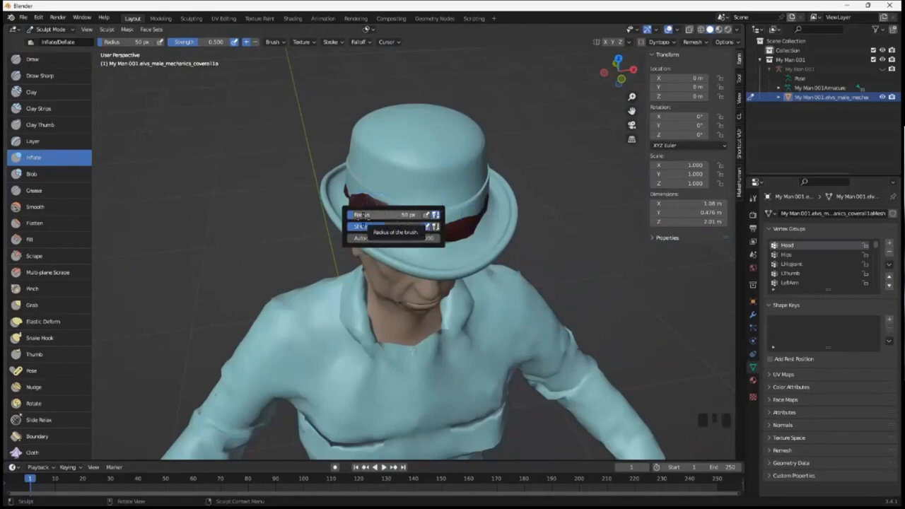
pyautogui.moveTo(358, 214)
pyautogui.mouseDown()
pyautogui.moveTo(442, 214)
pyautogui.moveTo(393, 214)
pyautogui.moveTo(384, 228)
pyautogui.moveTo(392, 217)
pyautogui.mouseUp()
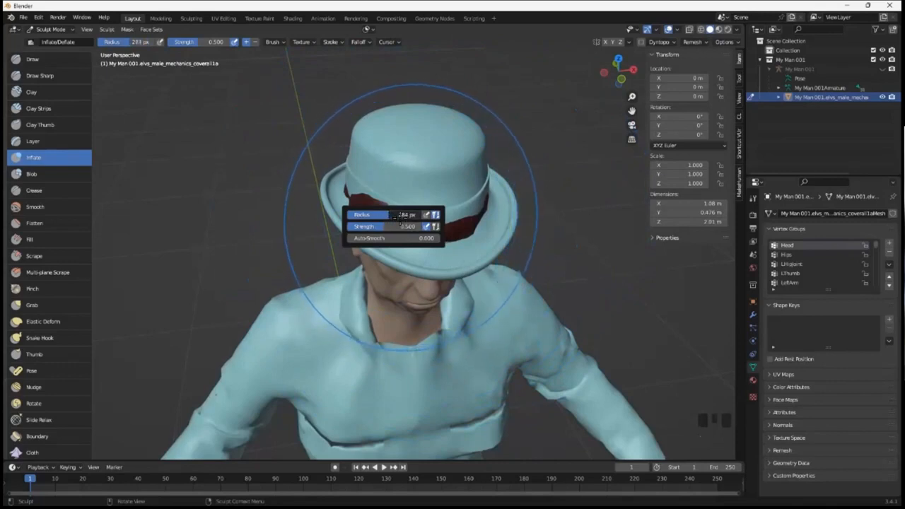
pyautogui.click(396, 215)
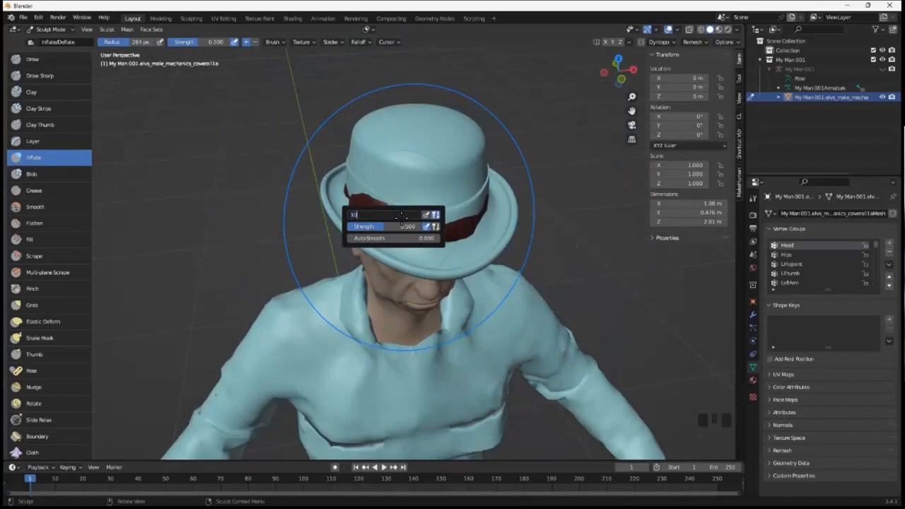
pyautogui.write('100')
pyautogui.press('Return')
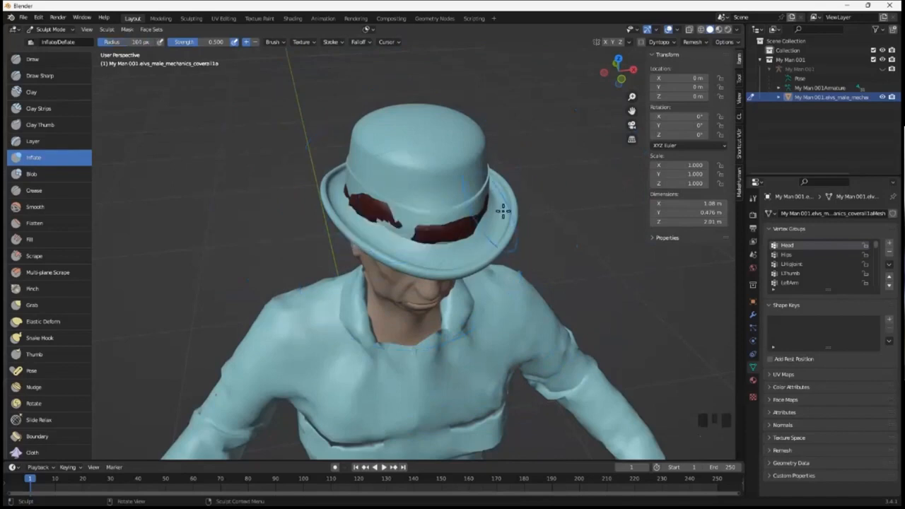
# - Try larger Inflate strokes along the front of the hat band and check the hat from the side
pyautogui.moveTo(476, 225)
pyautogui.mouseDown()
pyautogui.moveTo(424, 227)
pyautogui.moveTo(461, 231)
pyautogui.moveTo(430, 236)
pyautogui.moveTo(460, 226)
pyautogui.moveTo(445, 239)
pyautogui.mouseUp()
pyautogui.moveTo(446, 239)
pyautogui.mouseDown(button='middle')
pyautogui.moveTo(473, 247)
pyautogui.moveTo(441, 230)
pyautogui.mouseUp(button='middle')
pyautogui.moveTo(438, 233)
pyautogui.mouseDown()
pyautogui.moveTo(453, 244)
pyautogui.moveTo(463, 236)
pyautogui.mouseUp()
pyautogui.moveTo(464, 237)
pyautogui.mouseDown(button='middle')
pyautogui.moveTo(522, 217)
pyautogui.moveTo(487, 227)
pyautogui.mouseUp(button='middle')
pyautogui.scroll(2, 486, 227)
pyautogui.press('KP_3')
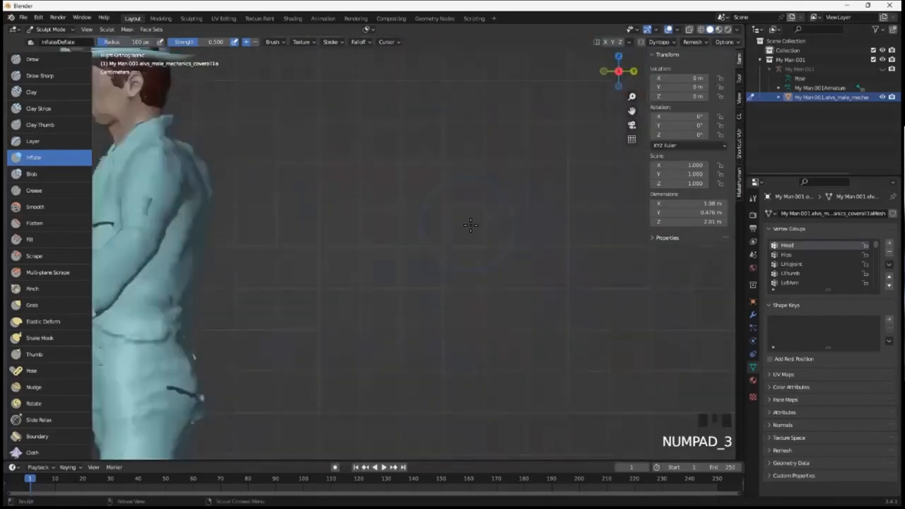
pyautogui.press('Home')
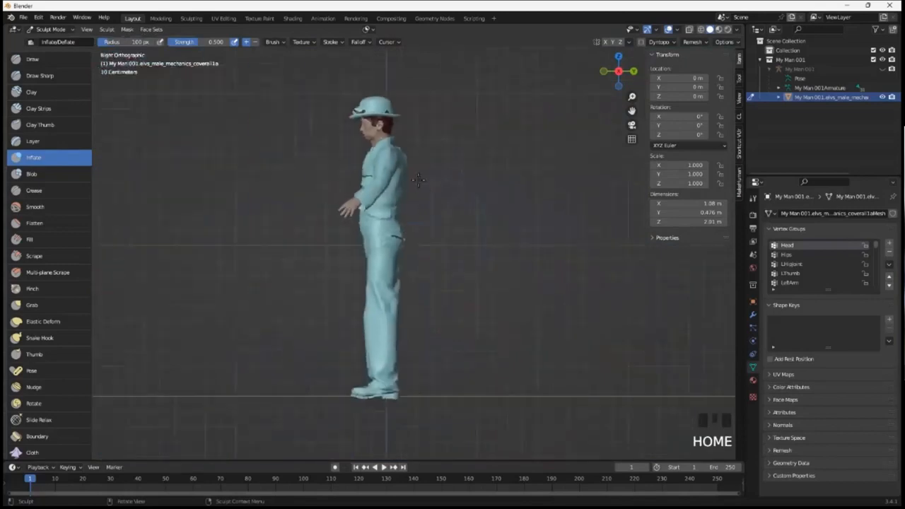
pyautogui.scroll(2, 375, 130)
pyautogui.moveTo(377, 91)
pyautogui.mouseDown(button='middle')
pyautogui.moveTo(400, 125)
pyautogui.moveTo(386, 181)
pyautogui.moveTo(379, 171)
pyautogui.moveTo(375, 177)
pyautogui.mouseUp(button='middle')
pyautogui.scroll(3, 386, 180)
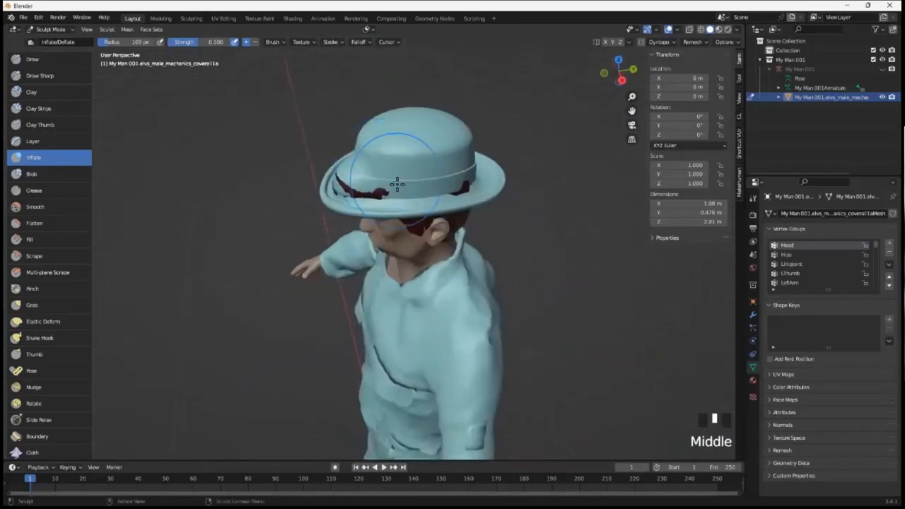
# - Undo the Inflate strokes on the hat, going back through the mode change and the vertex selection
pyautogui.hotkey('ctrl', 'z')
pyautogui.hotkey('ctrl', 'z')
pyautogui.hotkey('ctrl', 'z')
pyautogui.hotkey('ctrl', 'z')
pyautogui.hotkey('ctrl', 'z')
pyautogui.hotkey('ctrl', 'z')
pyautogui.hotkey('ctrl', 'z')
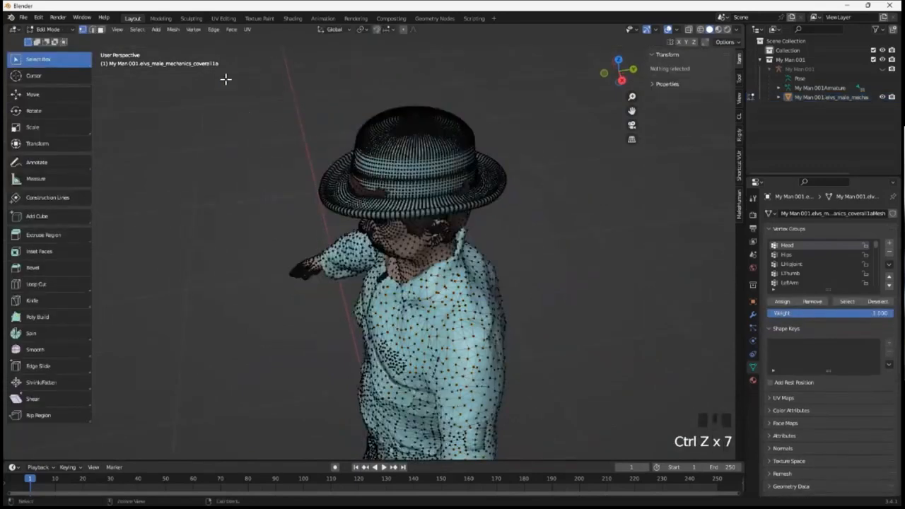
# - Switch the character mesh from Edit Mode to Sculpt Mode
pyautogui.click(72, 31)
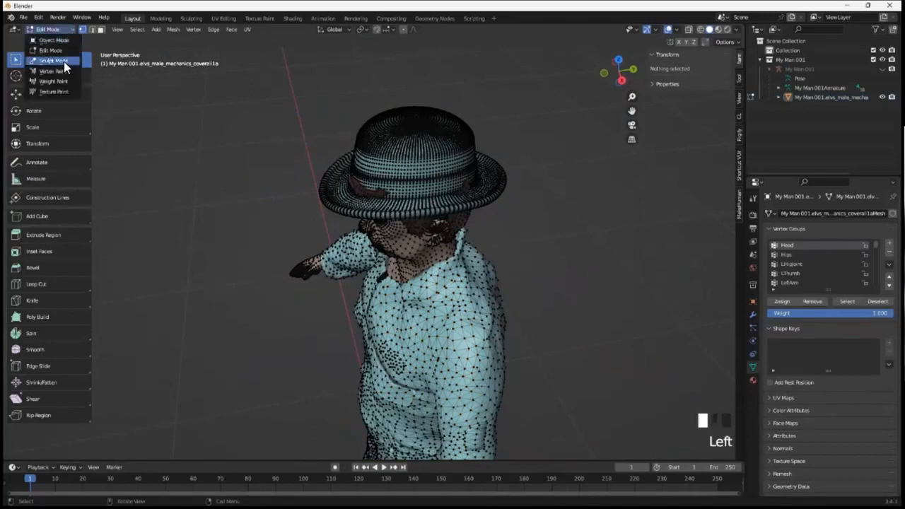
pyautogui.click(63, 60)
pyautogui.moveTo(371, 244)
pyautogui.mouseDown(button='middle')
pyautogui.moveTo(380, 238)
pyautogui.moveTo(404, 299)
pyautogui.moveTo(290, 285)
pyautogui.moveTo(302, 292)
pyautogui.moveTo(168, 245)
pyautogui.mouseUp(button='middle')
pyautogui.scroll(-2, 379, 246)
pyautogui.scroll(-1, 390, 259)
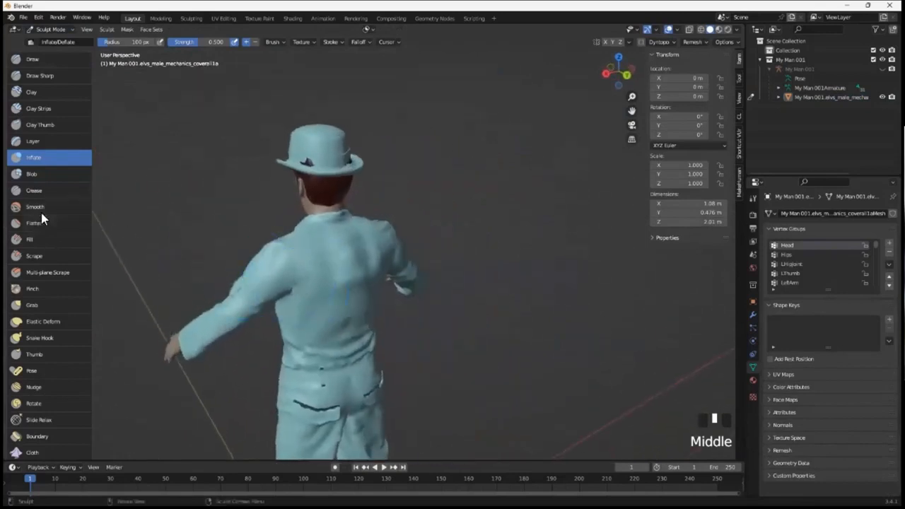
# - Sculpt the back and waist of the coverall with Clay brush strokes to smooth out the folds
pyautogui.click(41, 93)
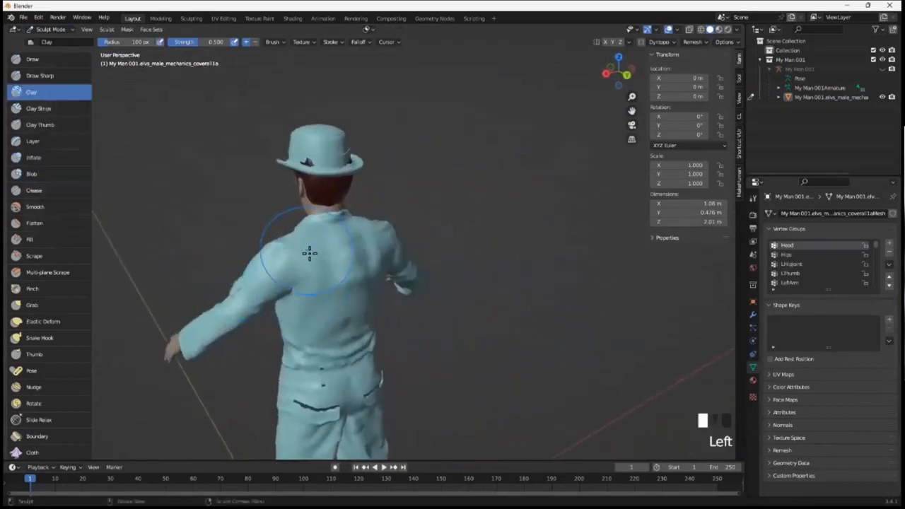
pyautogui.moveTo(314, 252)
pyautogui.mouseDown()
pyautogui.moveTo(313, 269)
pyautogui.moveTo(353, 301)
pyautogui.mouseUp()
pyautogui.moveTo(386, 315); pyautogui.dragTo(418, 269, button='middle')
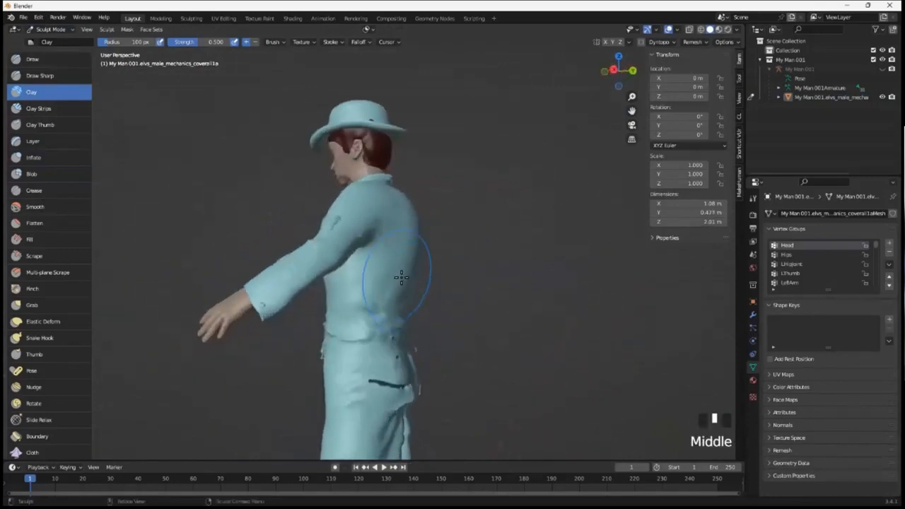
pyautogui.moveTo(417, 269); pyautogui.dragTo(370, 344)
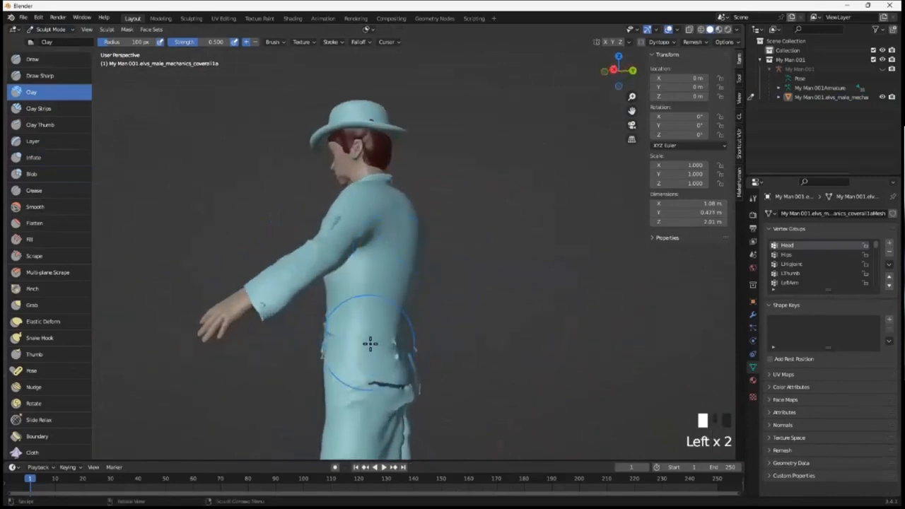
pyautogui.moveTo(369, 344); pyautogui.dragTo(380, 360, button='middle')
pyautogui.moveTo(379, 300); pyautogui.dragTo(381, 338)
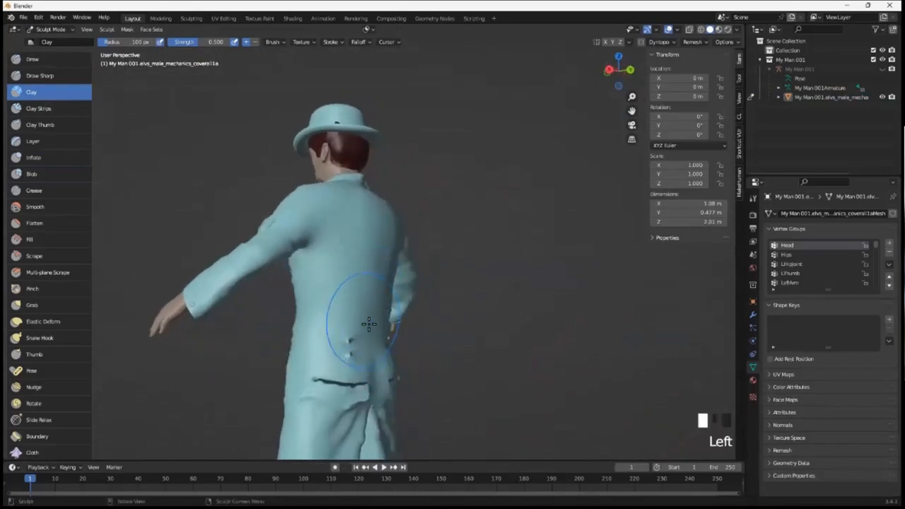
# - Try more Clay strokes down the torso beside the character's right arm, and undo the last three strokes
pyautogui.moveTo(388, 325)
pyautogui.mouseDown(button='middle')
pyautogui.moveTo(370, 334)
pyautogui.moveTo(267, 333)
pyautogui.mouseUp(button='middle')
pyautogui.moveTo(333, 283)
pyautogui.mouseDown()
pyautogui.moveTo(329, 327)
pyautogui.moveTo(332, 317)
pyautogui.mouseUp()
pyautogui.moveTo(332, 317); pyautogui.dragTo(327, 297, button='middle')
pyautogui.moveTo(331, 234)
pyautogui.mouseDown()
pyautogui.moveTo(383, 287)
pyautogui.moveTo(348, 327)
pyautogui.mouseUp()
pyautogui.moveTo(347, 328); pyautogui.dragTo(243, 319, button='middle')
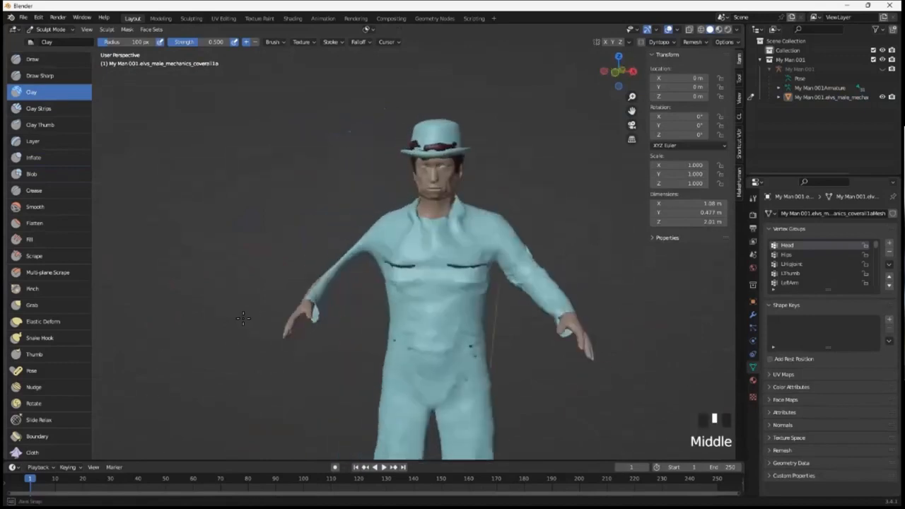
pyautogui.hotkey('ctrl', 'z')
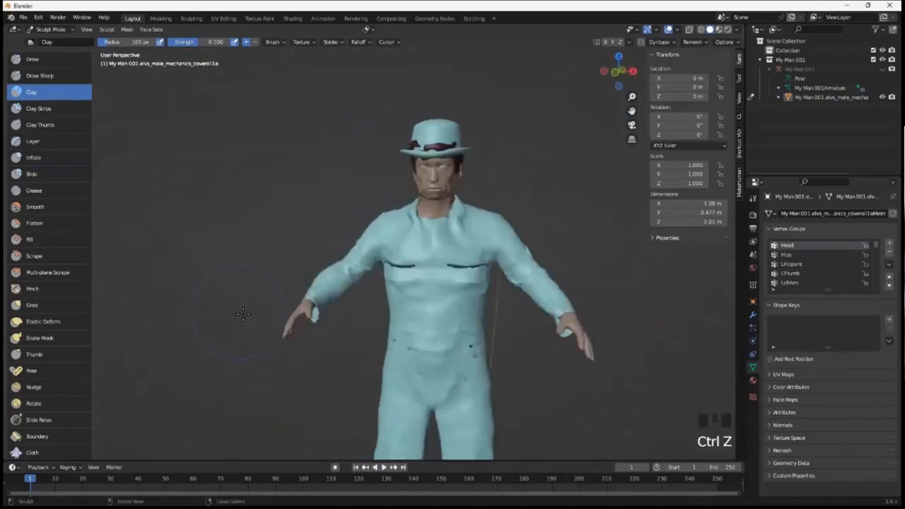
pyautogui.hotkey('ctrl', 'z')
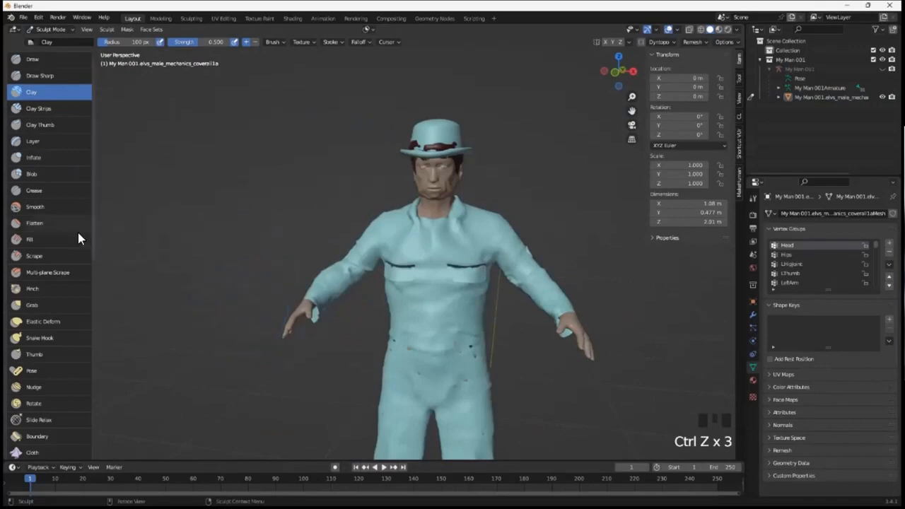
# - Try the Cloth brush with strokes across the upper back of the coverall
pyautogui.scroll(-2, 64, 290)
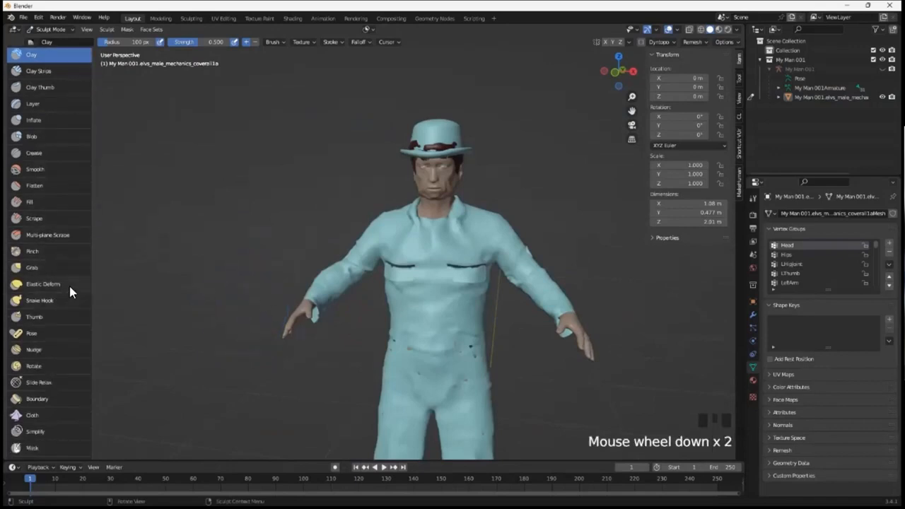
pyautogui.scroll(-3, 70, 301)
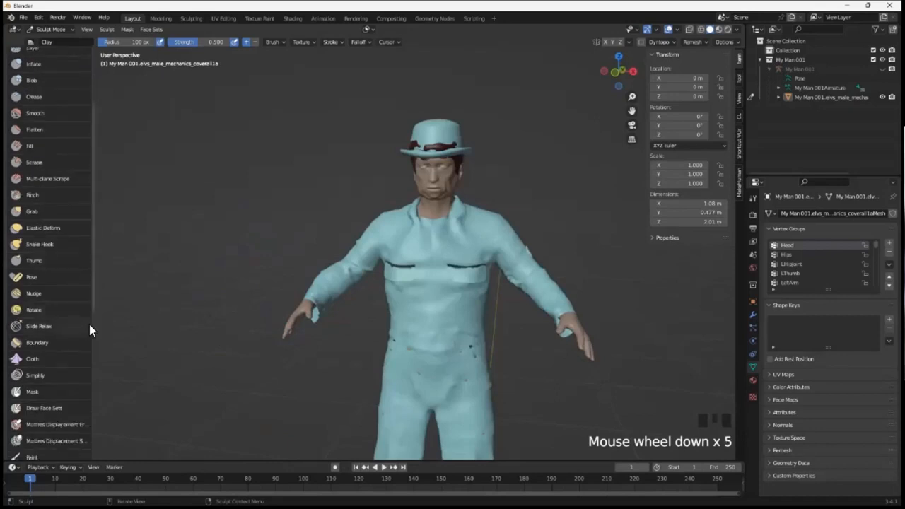
pyautogui.click(37, 358)
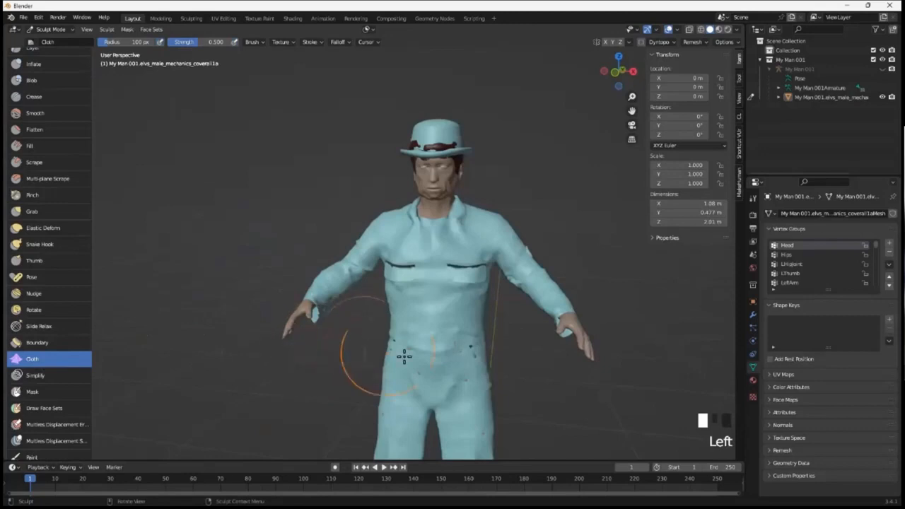
pyautogui.moveTo(401, 347); pyautogui.dragTo(606, 293, button='middle')
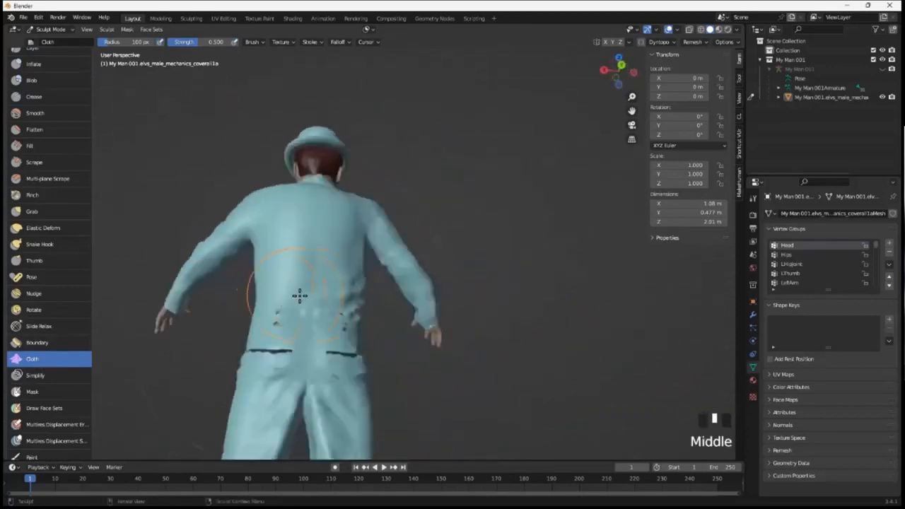
pyautogui.moveTo(299, 297)
pyautogui.mouseDown(button='middle')
pyautogui.moveTo(321, 328)
pyautogui.moveTo(313, 309)
pyautogui.mouseUp(button='middle')
pyautogui.moveTo(302, 269); pyautogui.dragTo(325, 314)
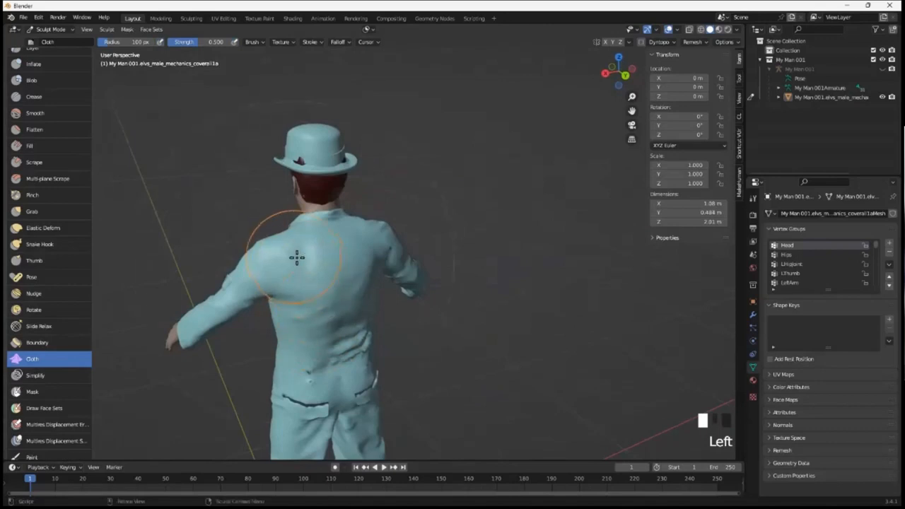
pyautogui.moveTo(297, 256); pyautogui.dragTo(302, 269)
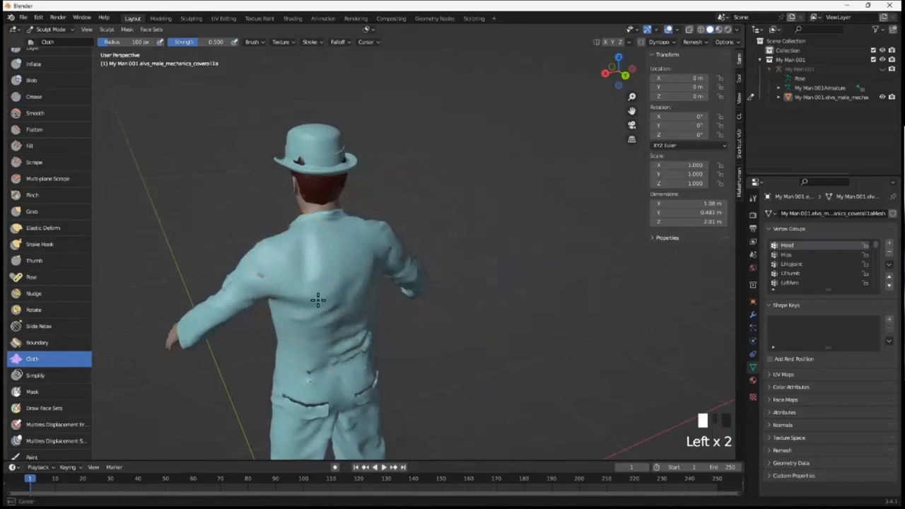
# - Try more Cloth strokes over the shoulder blades and down the side of the coverall's waist
pyautogui.scroll(2, 318, 297)
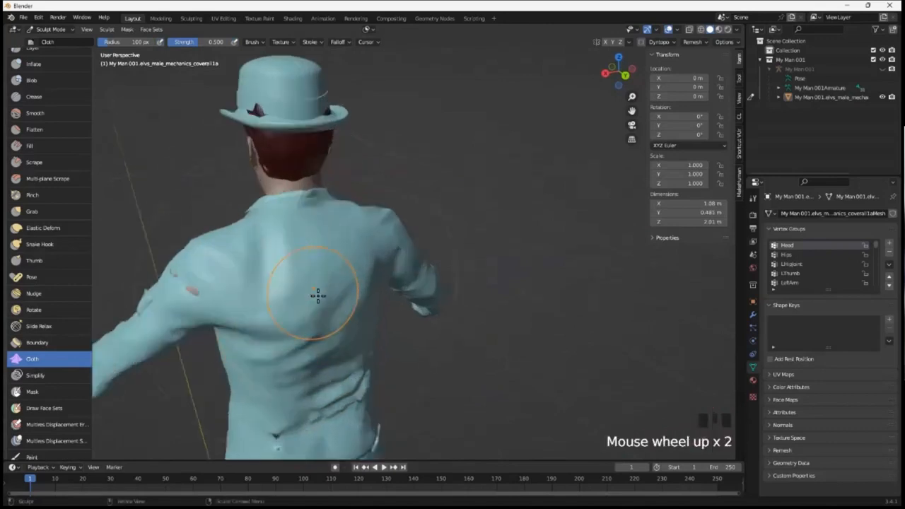
pyautogui.click(273, 268)
pyautogui.moveTo(280, 278); pyautogui.dragTo(293, 311)
pyautogui.moveTo(351, 236)
pyautogui.mouseDown()
pyautogui.moveTo(356, 248)
pyautogui.moveTo(272, 287)
pyautogui.mouseUp()
pyautogui.scroll(-2, 294, 307)
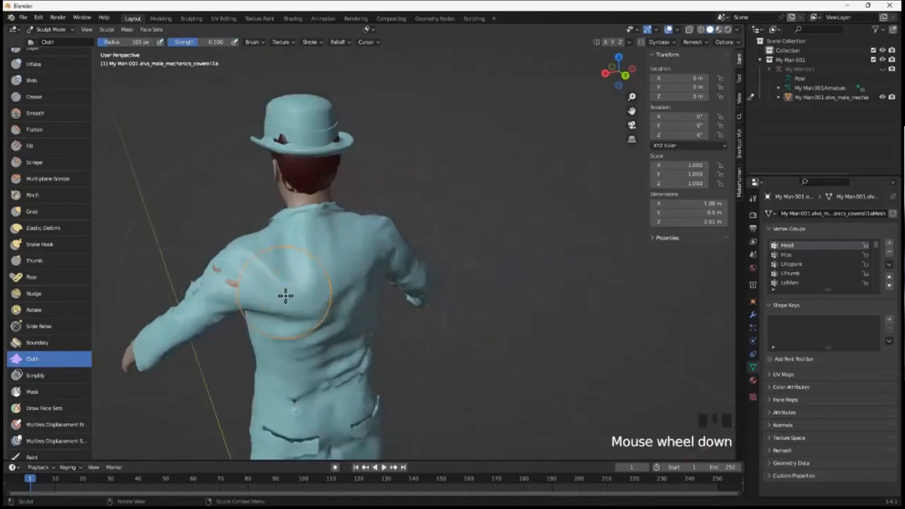
pyautogui.moveTo(286, 295); pyautogui.dragTo(299, 264, button='middle')
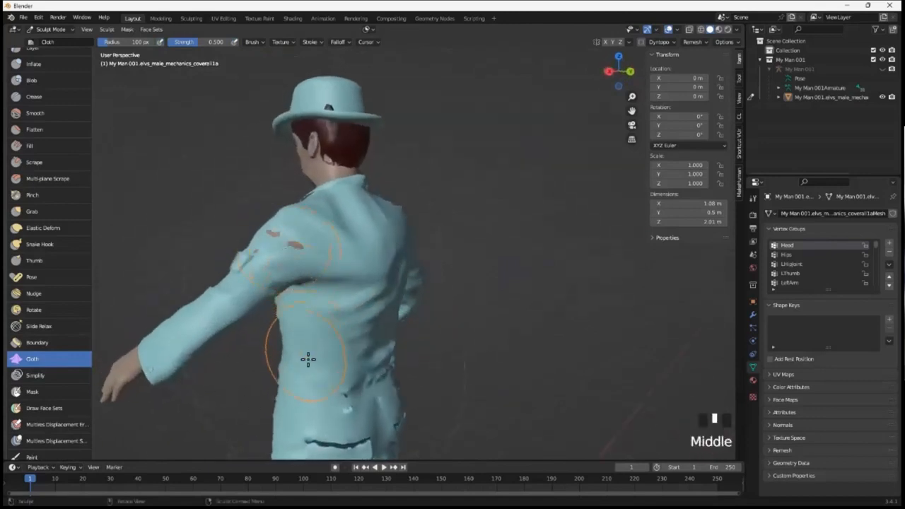
pyautogui.moveTo(307, 359)
pyautogui.mouseDown()
pyautogui.moveTo(331, 328)
pyautogui.moveTo(323, 361)
pyautogui.mouseUp()
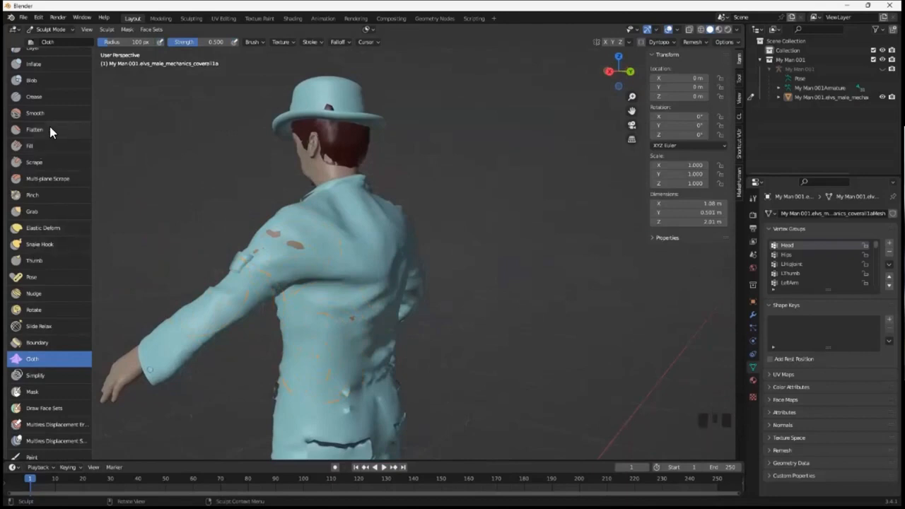
# - Try an Inflate brush stroke from the lower back up toward the shoulder of the coverall
pyautogui.scroll(2, 57, 120)
pyautogui.click(63, 103)
pyautogui.moveTo(361, 354)
pyautogui.mouseDown()
pyautogui.moveTo(370, 322)
pyautogui.moveTo(363, 332)
pyautogui.moveTo(360, 293)
pyautogui.moveTo(299, 259)
pyautogui.moveTo(259, 269)
pyautogui.moveTo(295, 263)
pyautogui.mouseUp()
pyautogui.moveTo(303, 262); pyautogui.dragTo(481, 320, button='middle')
# - Undo the Inflate, Cloth and earlier sculpt strokes, going back through the mode change to Edit Mode
pyautogui.hotkey('ctrl', 'z')
pyautogui.hotkey('ctrl', 'z')
pyautogui.hotkey('ctrl', 'z')
pyautogui.hotkey('ctrl', 'z')
pyautogui.hotkey('ctrl', 'z')
pyautogui.hotkey('ctrl', 'z')
pyautogui.hotkey('ctrl', 'z')
pyautogui.hotkey('ctrl', 'z')
pyautogui.hotkey('ctrl', 'z')
pyautogui.hotkey('ctrl', 'z')
pyautogui.hotkey('ctrl', 'z')
pyautogui.hotkey('ctrl', 'z')
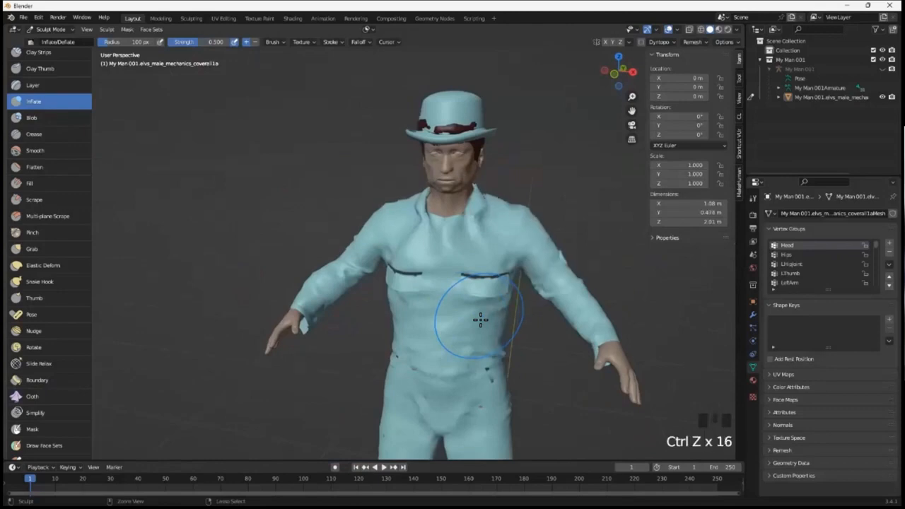
pyautogui.hotkey('ctrl', 'z')
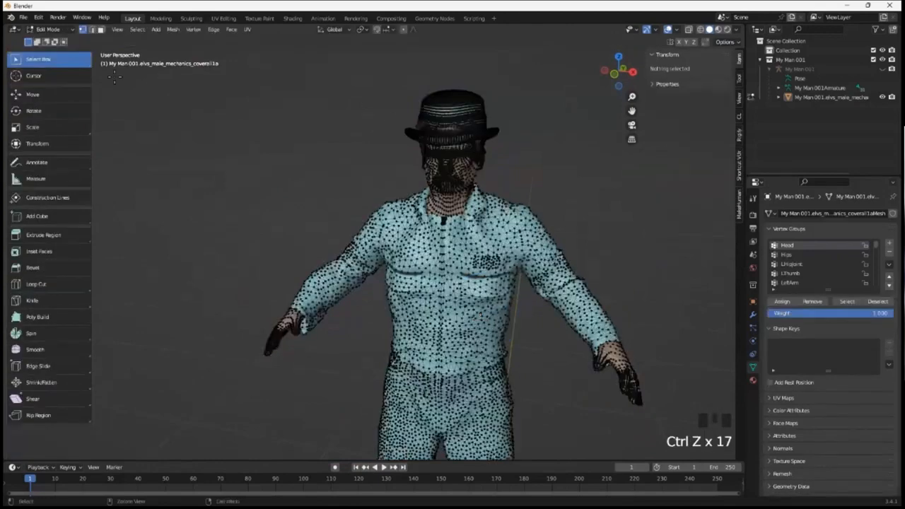
# - Switch the character mesh from Edit Mode to Object Mode and frame the whole figure
pyautogui.click(71, 30)
pyautogui.click(53, 39)
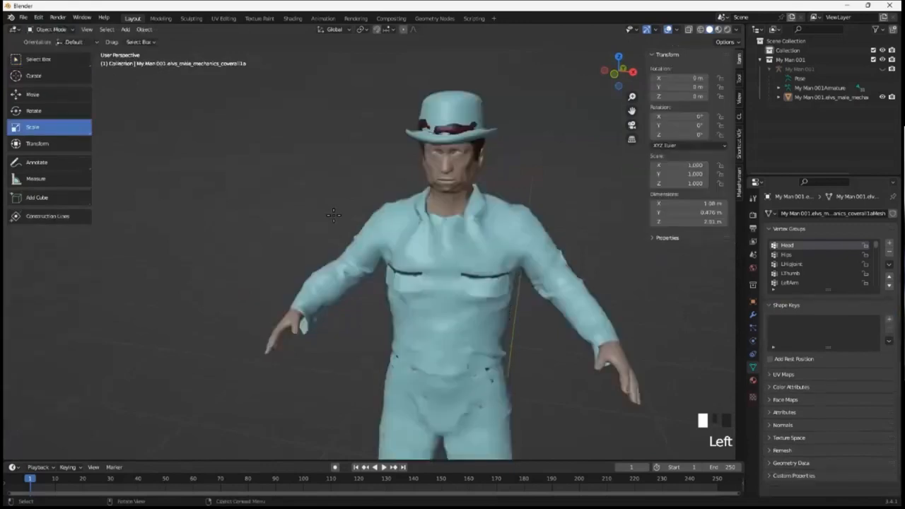
pyautogui.middleClick(480, 331)
pyautogui.moveTo(480, 331); pyautogui.dragTo(384, 241, button='middle')
pyautogui.scroll(-2, 499, 373)
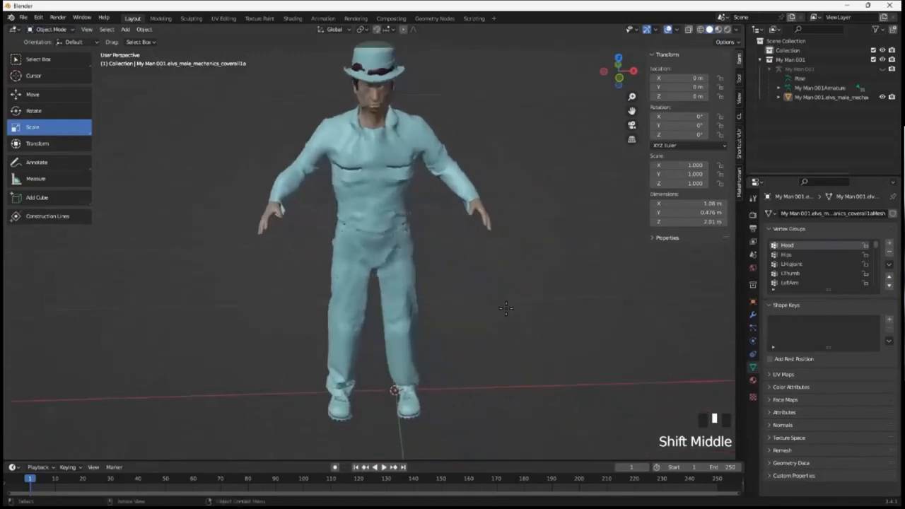
pyautogui.press('Home')
pyautogui.scroll(1, 286, 218)
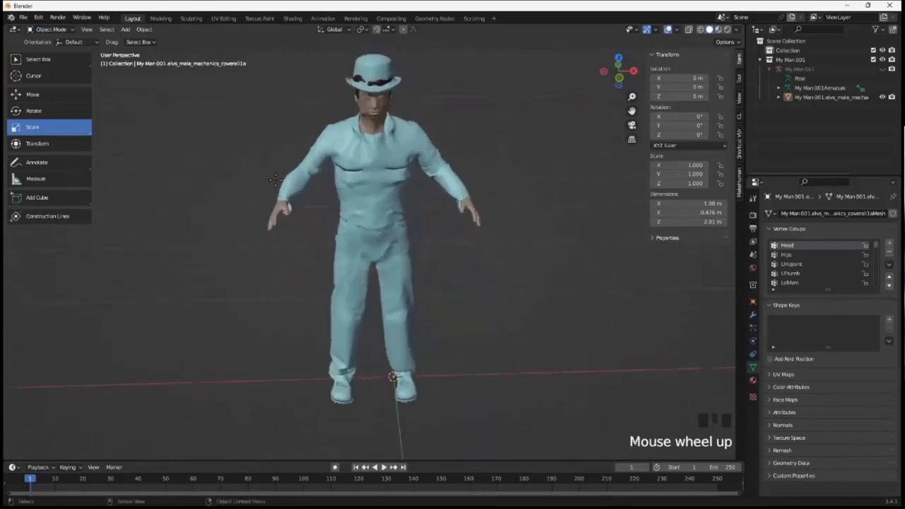
# - Import the STL file "Shovel 02-01.stl" from the Downloads folder
pyautogui.click(23, 17)
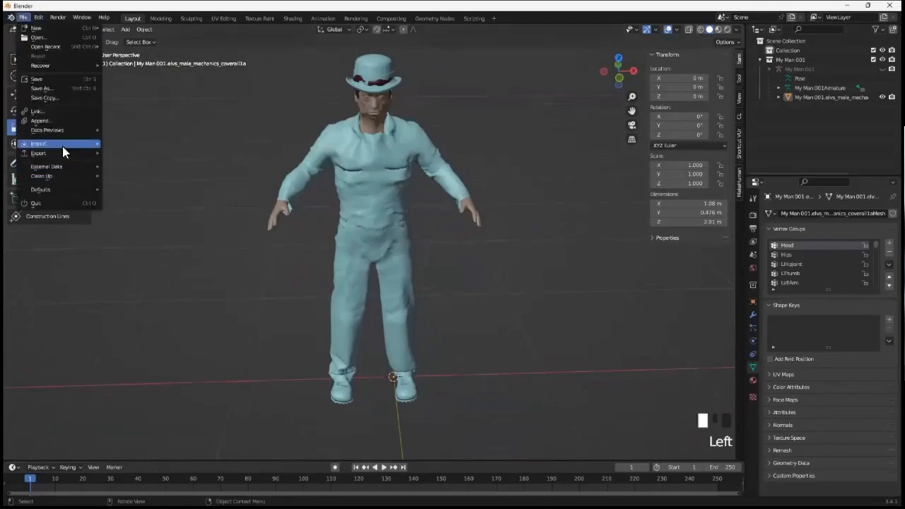
pyautogui.moveTo(76, 145)
pyautogui.click(154, 229)
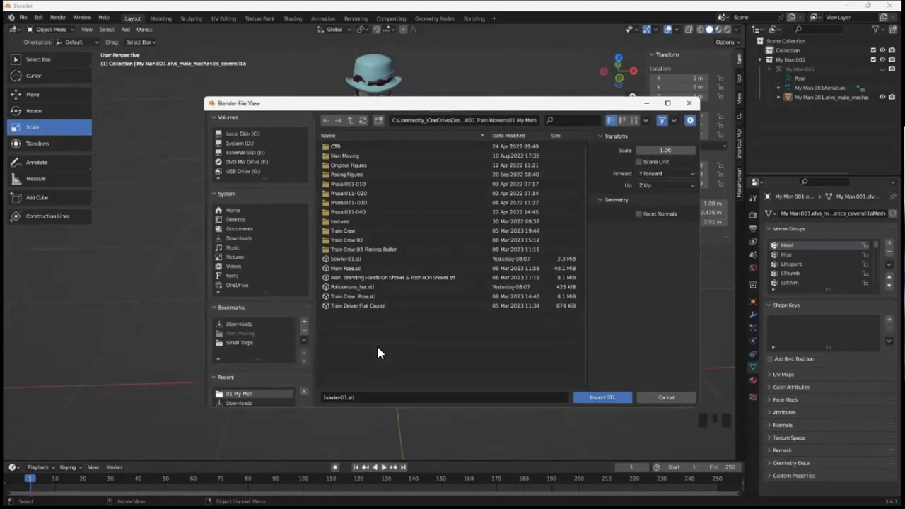
pyautogui.click(239, 324)
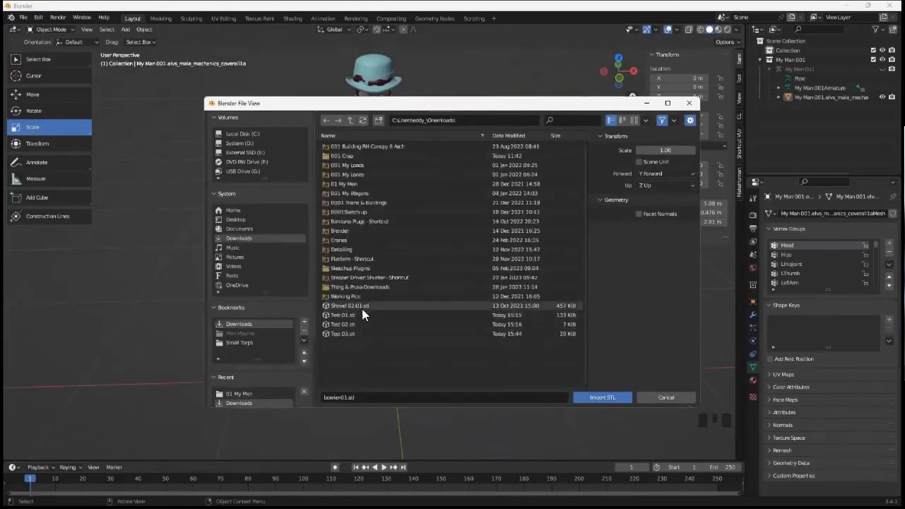
pyautogui.doubleClick(365, 306)
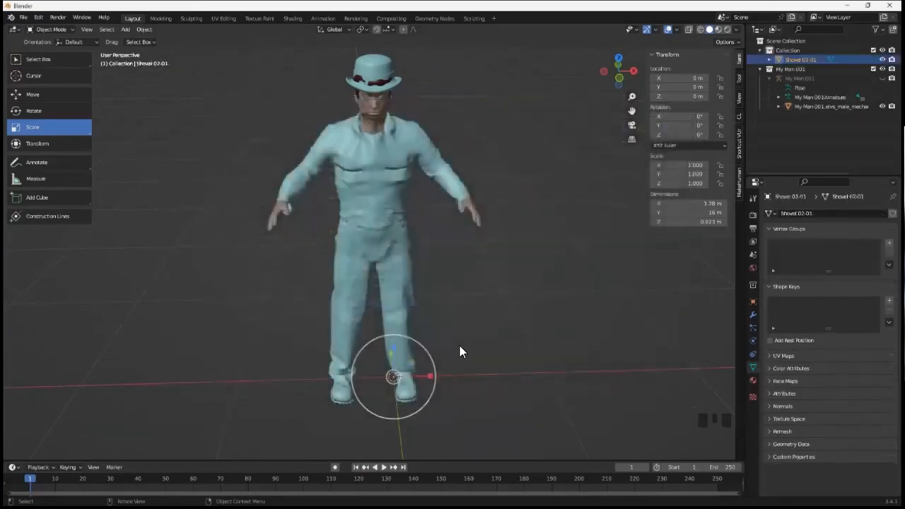
# - Move the shovel's geometry to its origin at the character's feet with Set Origin, Geometry to Origin
pyautogui.moveTo(498, 364)
pyautogui.mouseDown(button='middle')
pyautogui.moveTo(500, 378)
pyautogui.moveTo(557, 278)
pyautogui.moveTo(514, 292)
pyautogui.moveTo(491, 322)
pyautogui.moveTo(512, 332)
pyautogui.moveTo(505, 348)
pyautogui.mouseUp(button='middle')
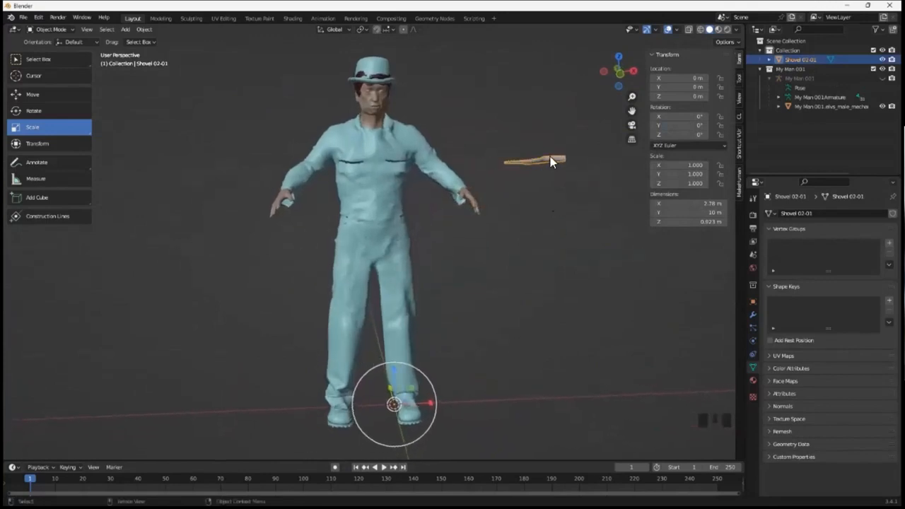
pyautogui.moveTo(407, 403); pyautogui.dragTo(388, 419, button='middle')
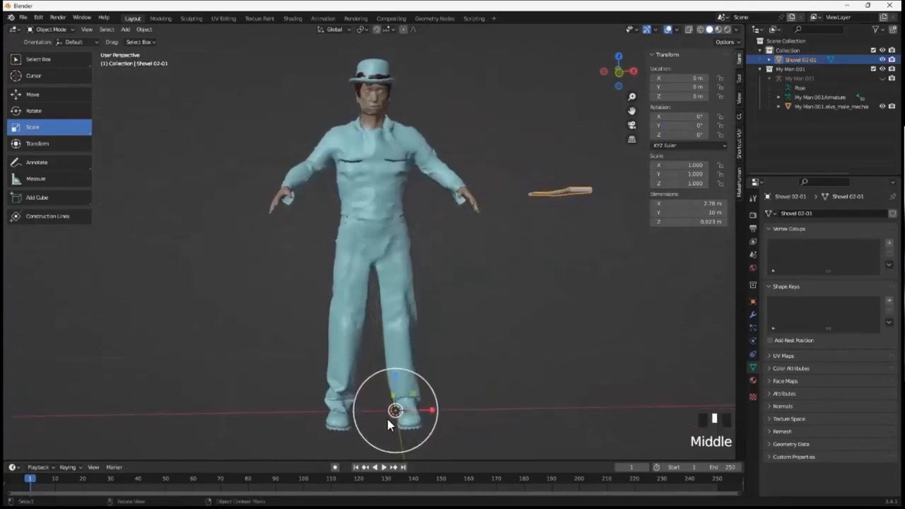
pyautogui.rightClick(396, 420)
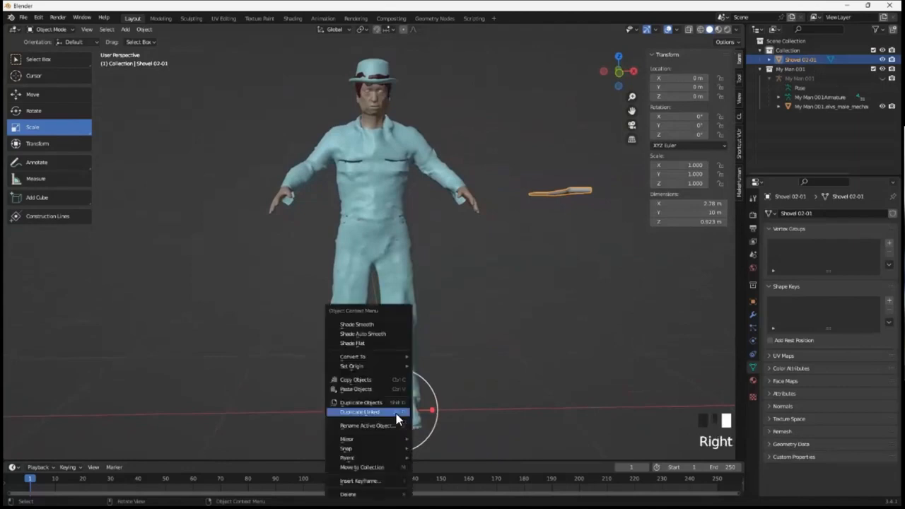
pyautogui.moveTo(385, 367)
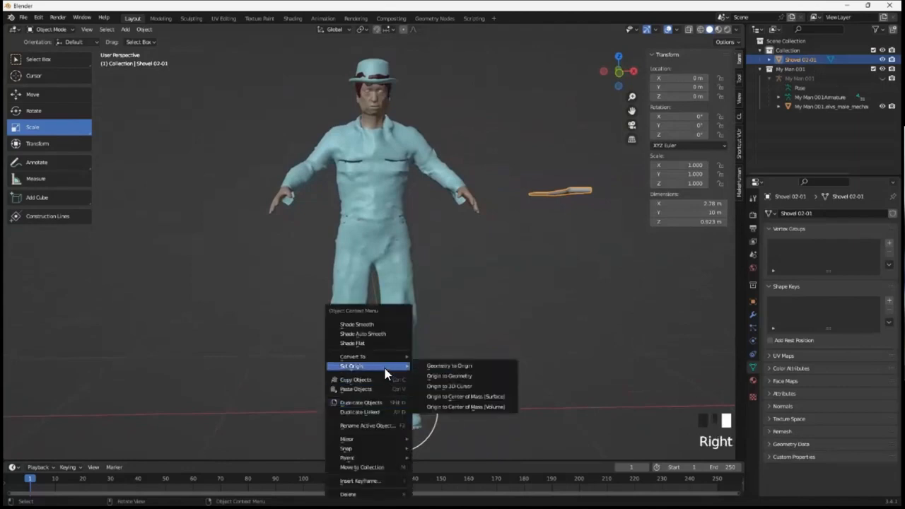
pyautogui.click(442, 373)
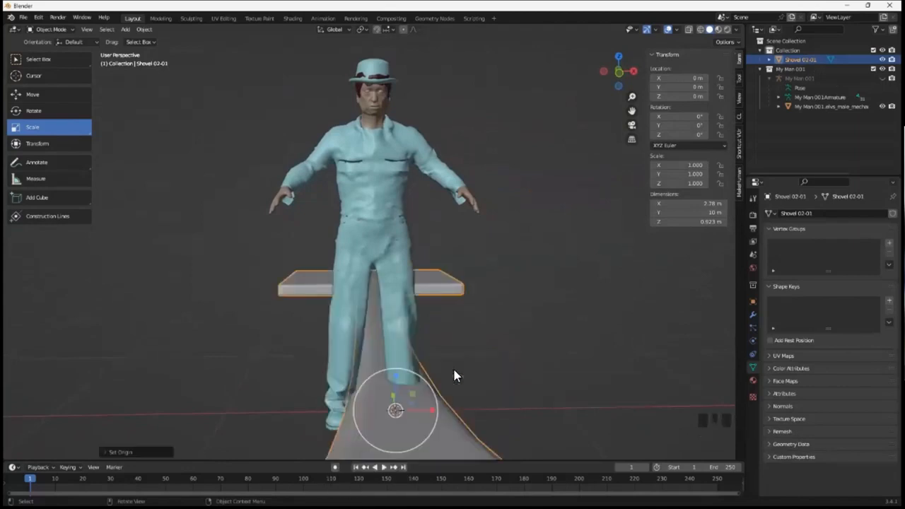
# - Scale the shovel down uniformly to about 0.108, making it about 1.08 m long
pyautogui.scroll(-6, 447, 381)
pyautogui.moveTo(438, 377); pyautogui.dragTo(476, 403, button='middle')
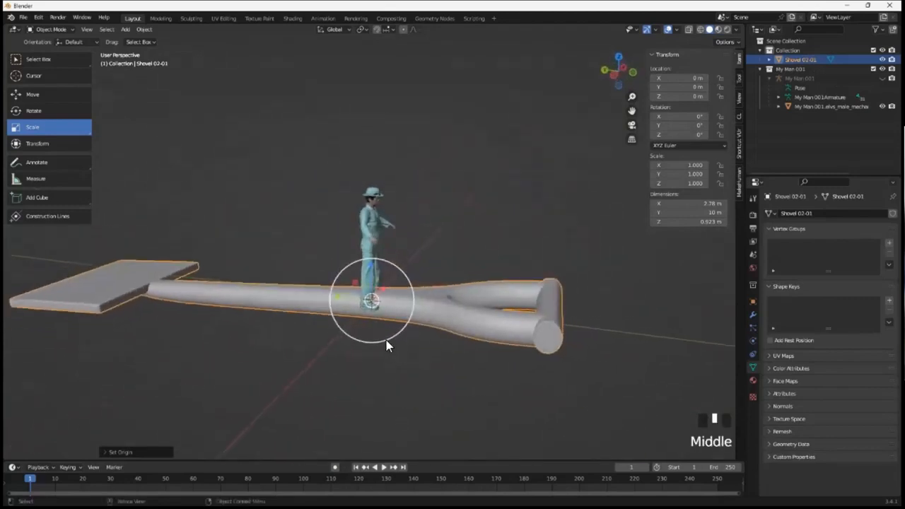
pyautogui.click(466, 318)
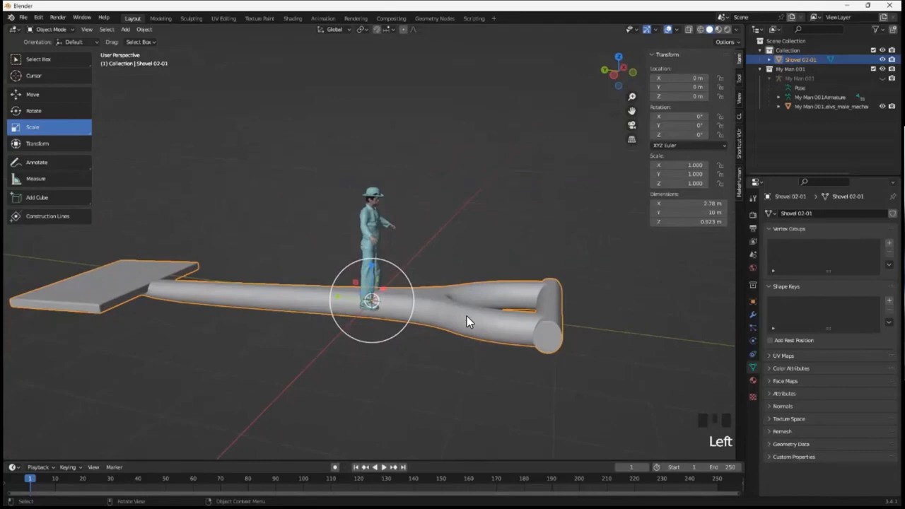
pyautogui.press('s')
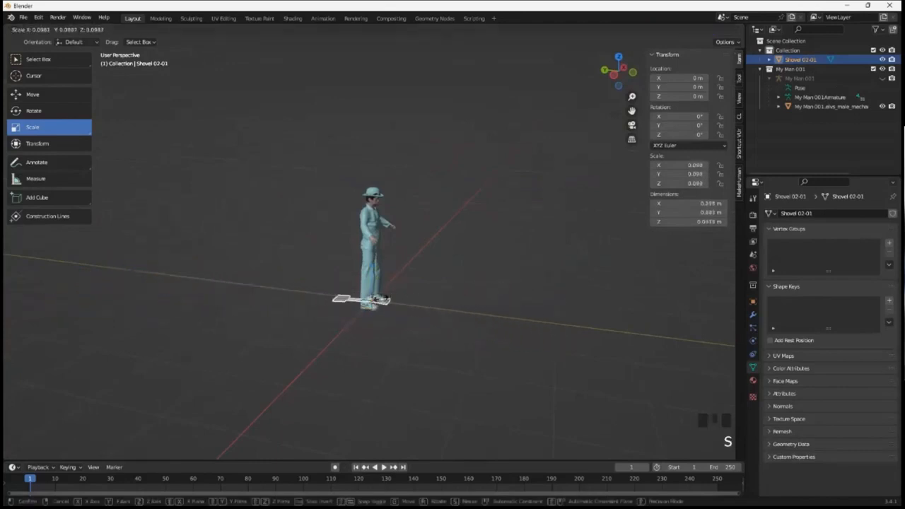
pyautogui.click(386, 300)
pyautogui.scroll(2, 384, 324)
pyautogui.scroll(2, 385, 323)
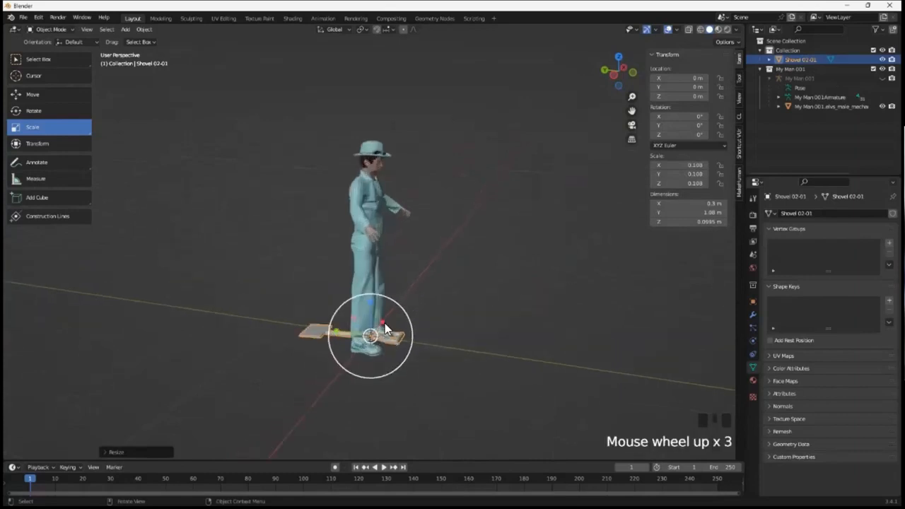
# - Rotate the shovel with the Transform tool to stand nearly upright, at about -78° on X and -106° on Z
pyautogui.moveTo(385, 323); pyautogui.dragTo(102, 154, button='middle')
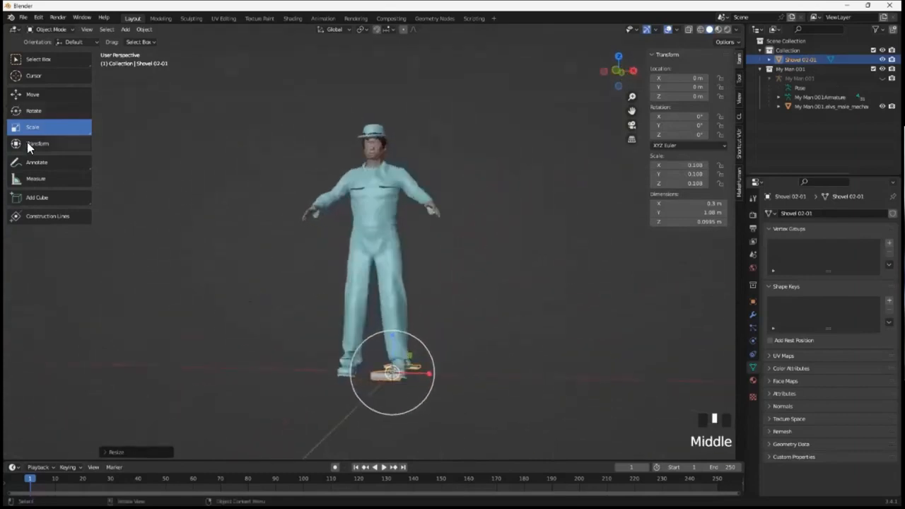
pyautogui.click(40, 113)
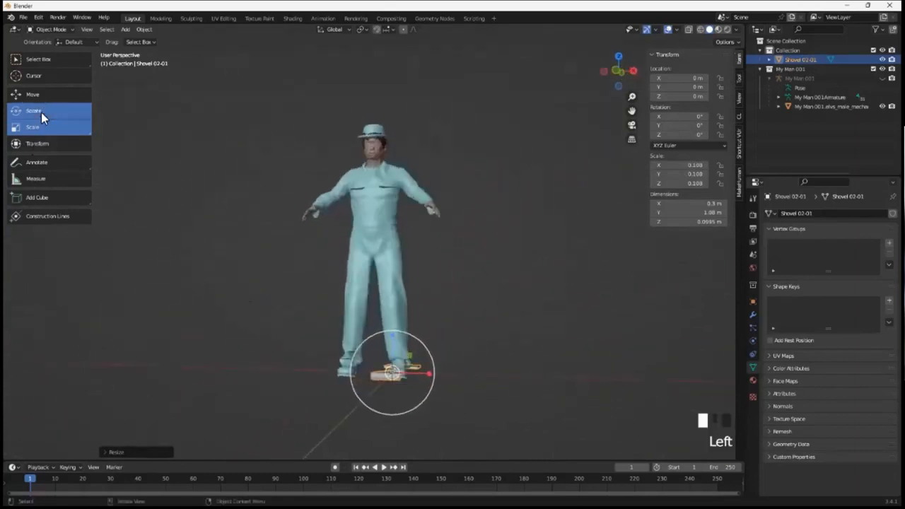
pyautogui.click(55, 146)
pyautogui.scroll(-1, 421, 395)
pyautogui.moveTo(420, 395); pyautogui.dragTo(366, 325, button='middle')
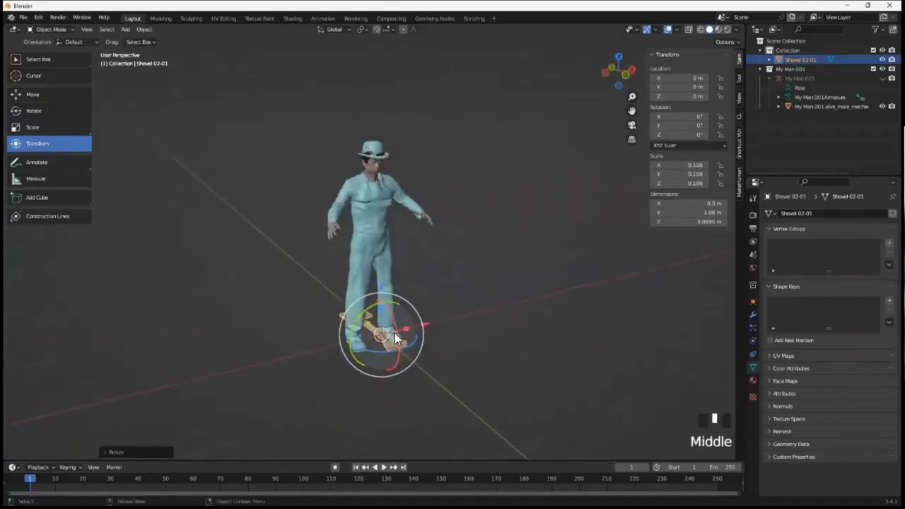
pyautogui.moveTo(396, 367); pyautogui.dragTo(355, 292)
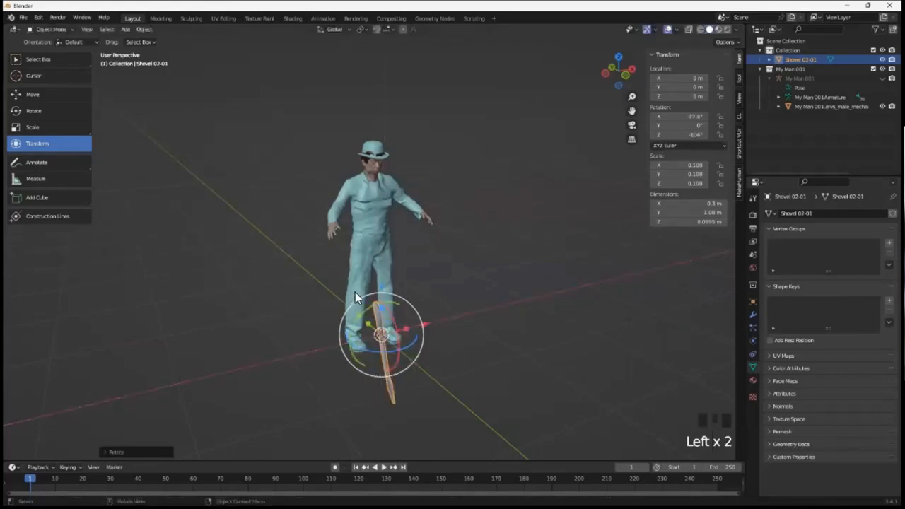
# - Move the shovel up beside the character's right hand, to about X -0.542 m and Z 0.876 m
pyautogui.scroll(2, 355, 293)
pyautogui.moveTo(355, 293); pyautogui.dragTo(418, 327, button='middle')
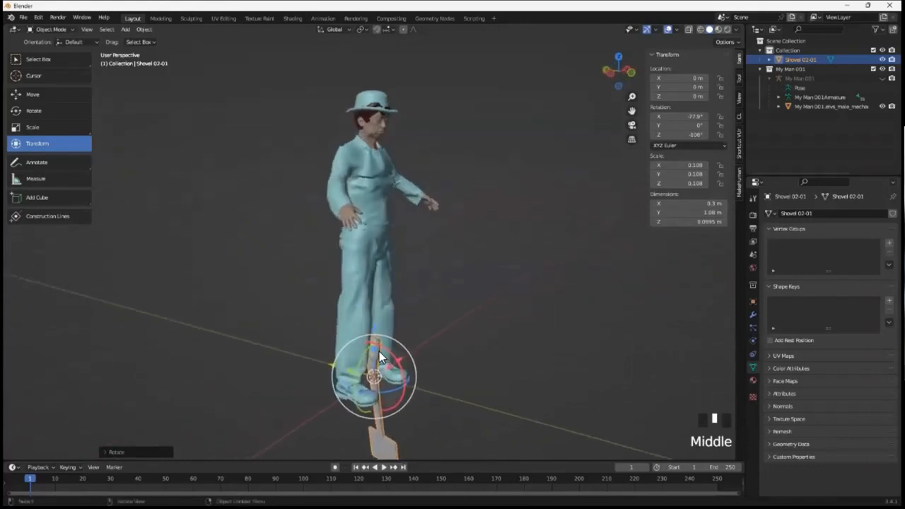
pyautogui.moveTo(374, 331); pyautogui.dragTo(365, 274)
pyautogui.moveTo(365, 275)
pyautogui.mouseDown(button='middle')
pyautogui.moveTo(416, 264)
pyautogui.moveTo(317, 277)
pyautogui.moveTo(324, 256)
pyautogui.moveTo(340, 283)
pyautogui.moveTo(350, 266)
pyautogui.mouseUp(button='middle')
pyautogui.moveTo(447, 254); pyautogui.dragTo(361, 263)
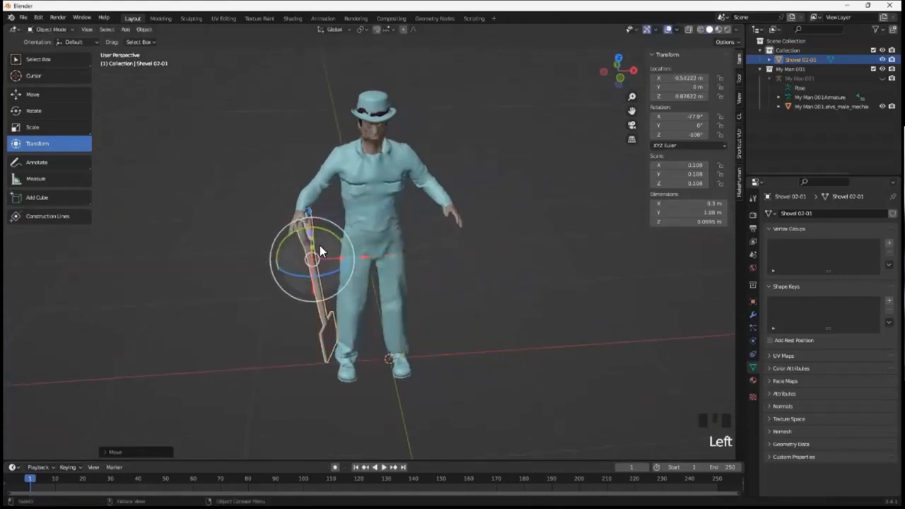
pyautogui.scroll(4, 311, 243)
pyautogui.moveTo(275, 246); pyautogui.dragTo(429, 273, button='middle')
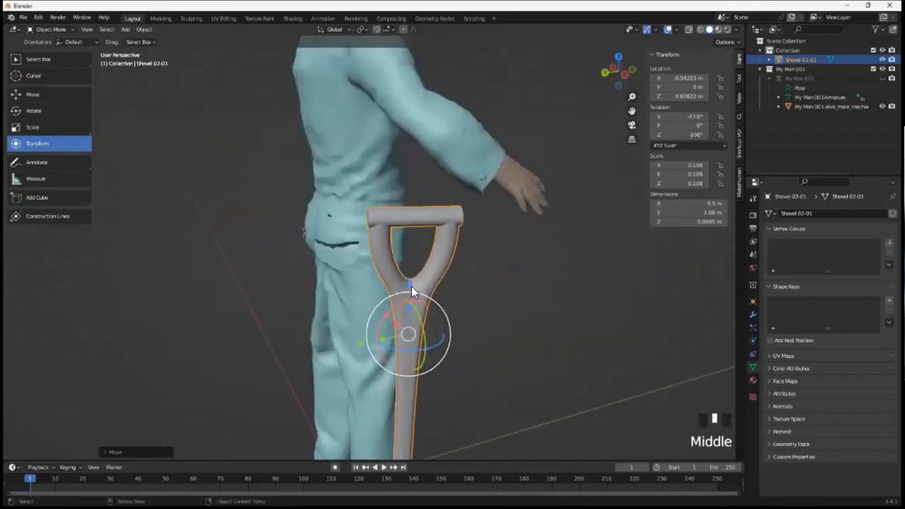
# - Move the shovel so its grip sits beneath the character's right hand, at about Y -0.300 m and Z 0.918 m
pyautogui.moveTo(410, 285); pyautogui.dragTo(409, 278)
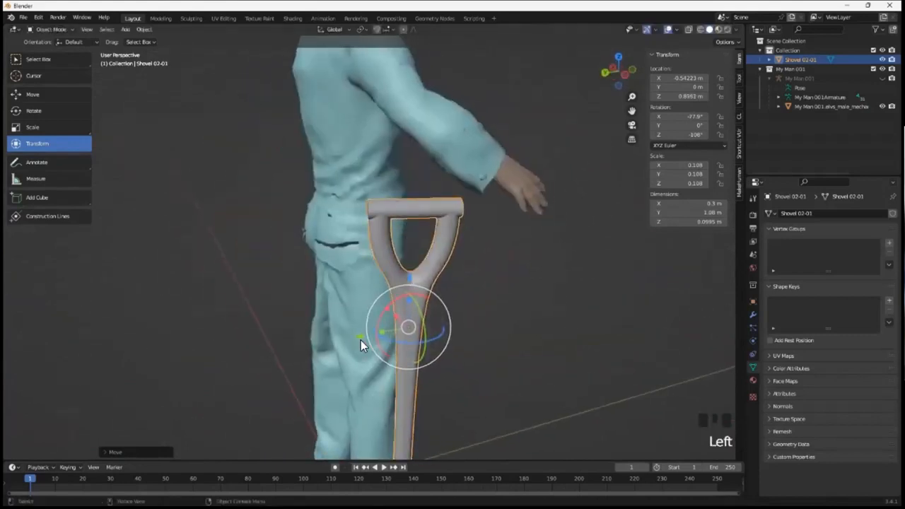
pyautogui.moveTo(361, 340); pyautogui.dragTo(464, 320)
pyautogui.moveTo(510, 261); pyautogui.dragTo(511, 250)
pyautogui.moveTo(573, 299); pyautogui.dragTo(541, 293, button='middle')
# - Narrow the shovel across its grip with the Scale tool to about 0.235 m wide
pyautogui.click(52, 129)
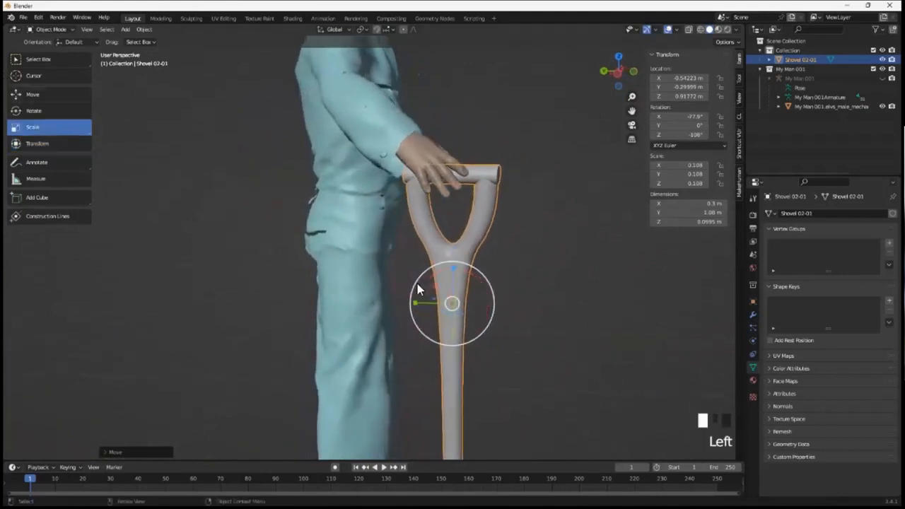
pyautogui.moveTo(417, 304); pyautogui.dragTo(422, 303)
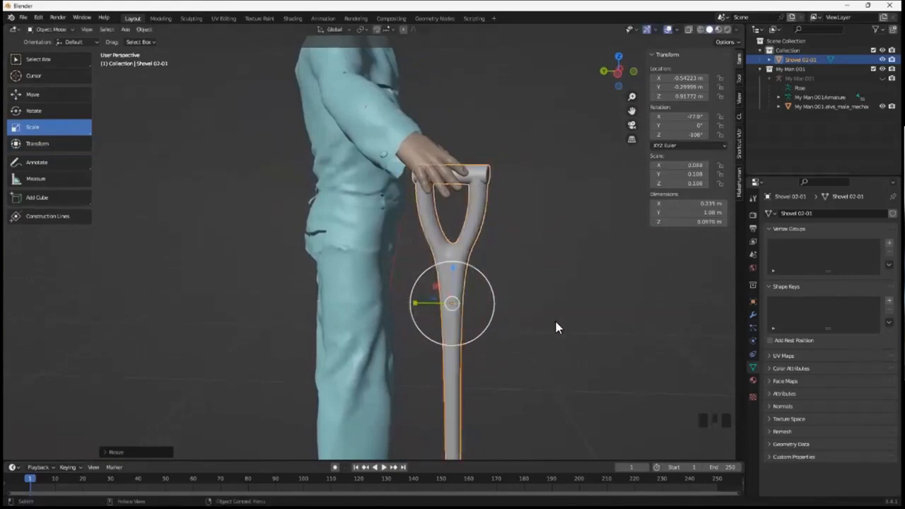
pyautogui.click(528, 319)
pyautogui.moveTo(528, 320); pyautogui.dragTo(406, 340, button='middle')
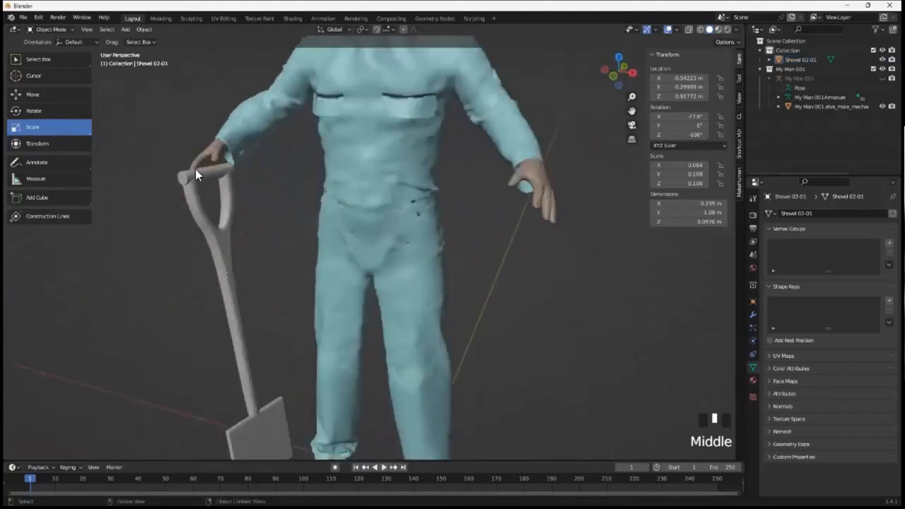
pyautogui.scroll(2, 197, 173)
pyautogui.moveTo(148, 187); pyautogui.dragTo(186, 210, button='middle')
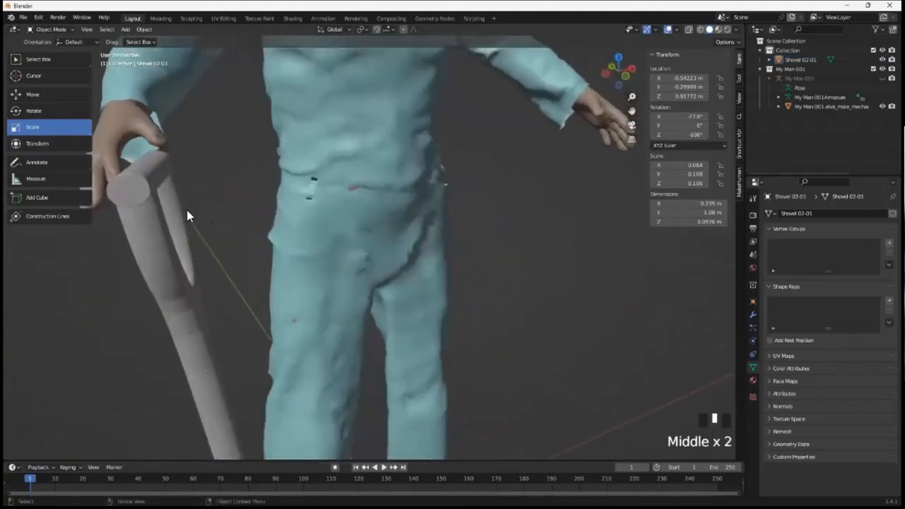
# - Try to stretch the shovel to about 1.2 m long and adjust its width, and undo both scalings
pyautogui.click(145, 210)
pyautogui.moveTo(204, 340); pyautogui.dragTo(202, 338)
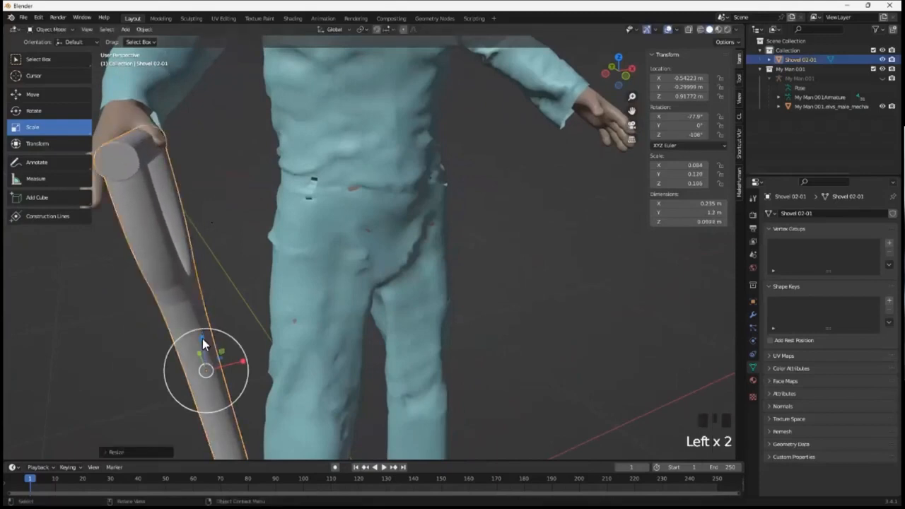
pyautogui.moveTo(202, 339); pyautogui.dragTo(275, 334, button='middle')
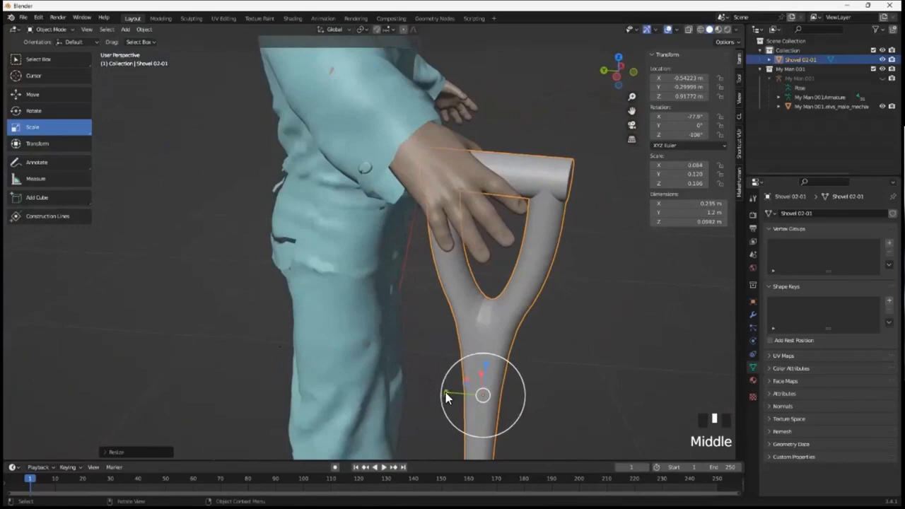
pyautogui.moveTo(446, 397); pyautogui.dragTo(456, 398)
pyautogui.hotkey('ctrl', 'z')
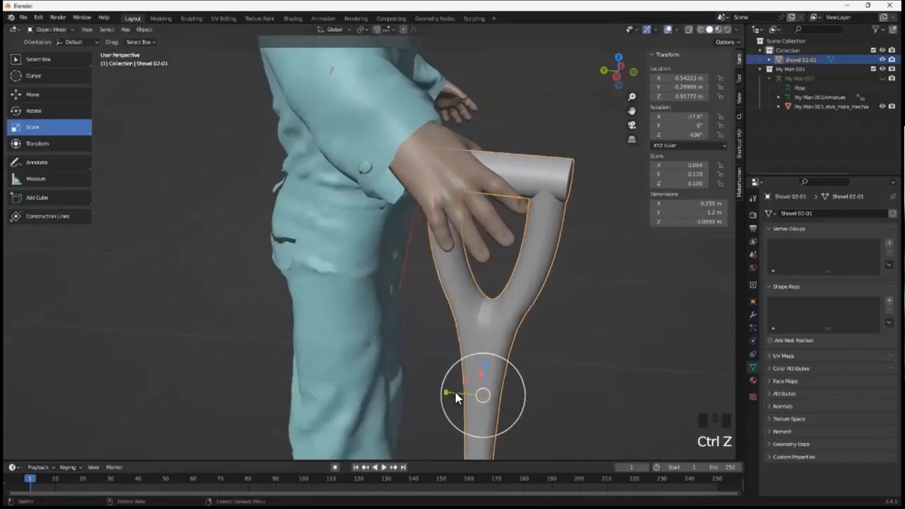
pyautogui.hotkey('ctrl', 'z')
pyautogui.hotkey('ctrl', 'z')
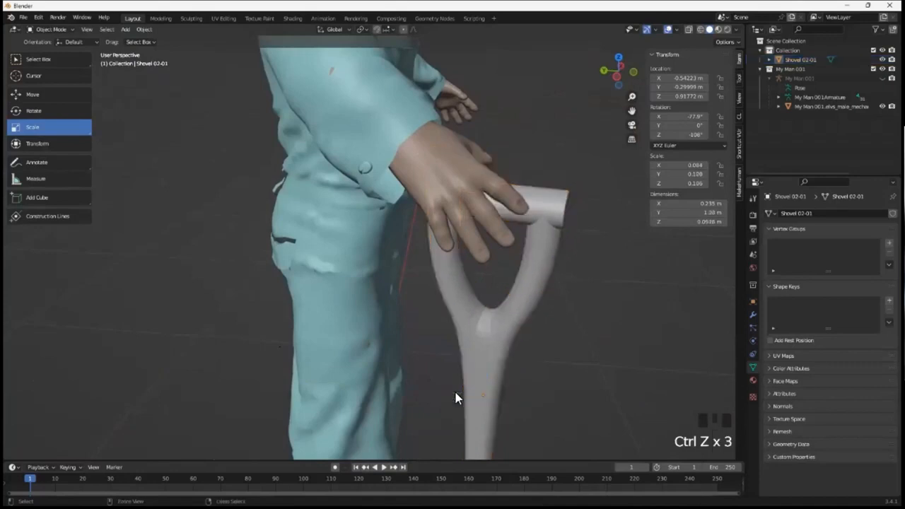
# - Move the shovel's grip closer into the right palm, to about Y -0.265 m and Z 0.944 m
pyautogui.click(504, 345)
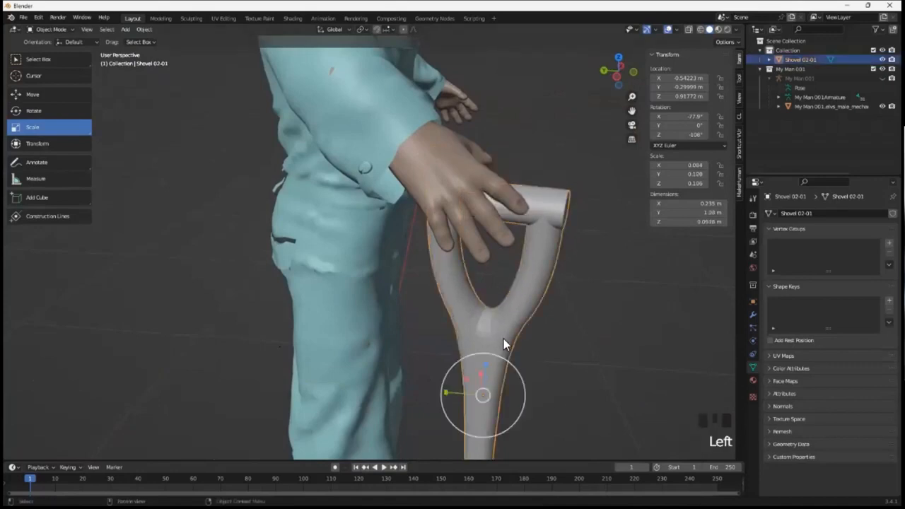
pyautogui.click(49, 93)
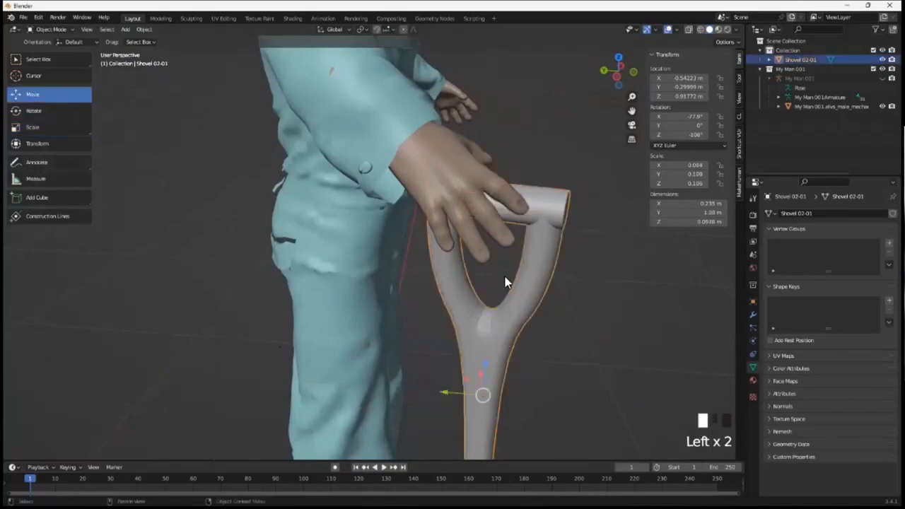
pyautogui.moveTo(450, 398); pyautogui.dragTo(428, 389)
pyautogui.moveTo(429, 389); pyautogui.dragTo(479, 404, button='middle')
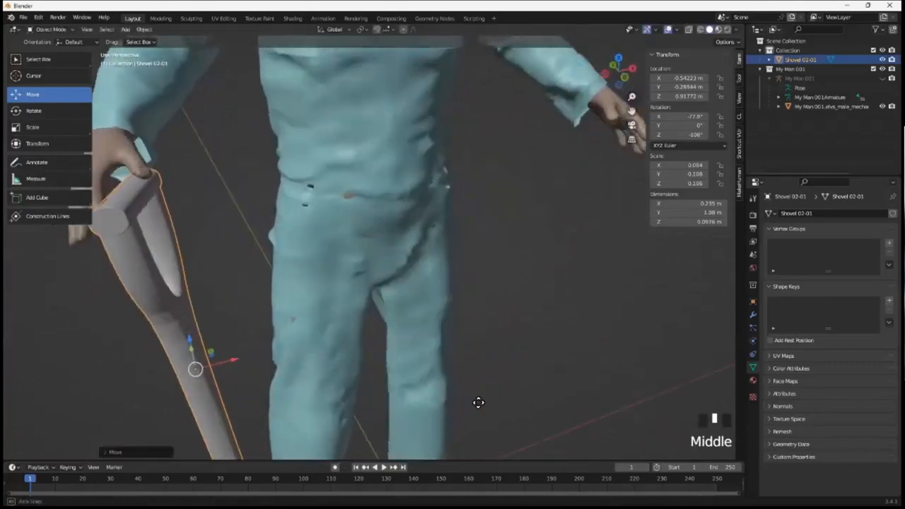
pyautogui.scroll(-2, 284, 359)
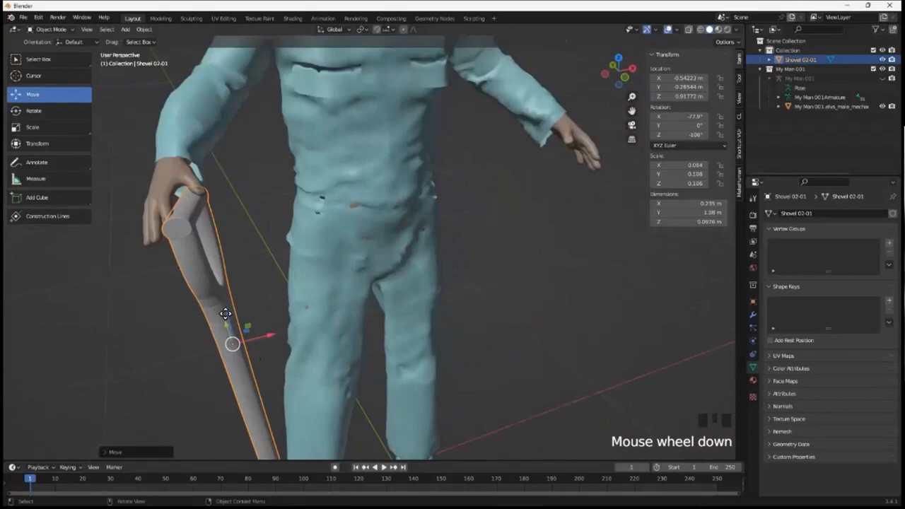
pyautogui.moveTo(225, 314); pyautogui.dragTo(225, 300)
pyautogui.scroll(-2, 258, 342)
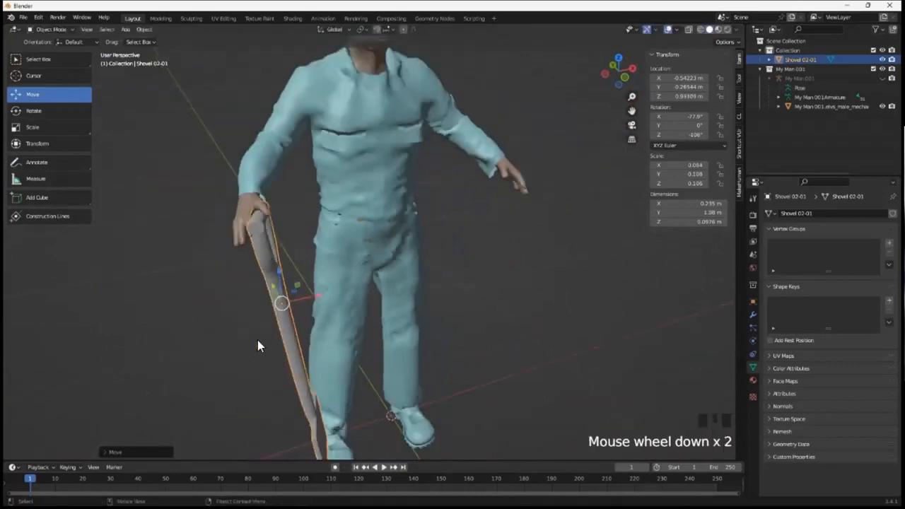
pyautogui.moveTo(257, 340); pyautogui.dragTo(263, 321, button='middle')
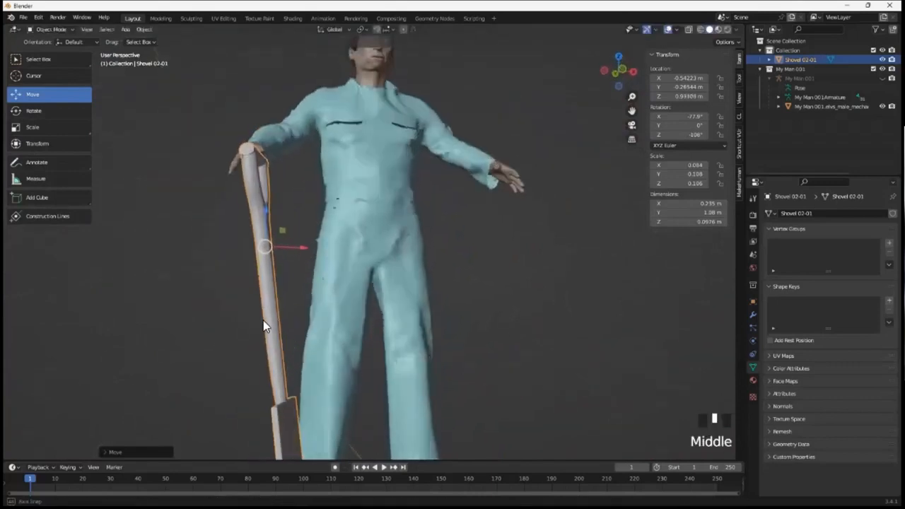
# - Rotate the shovel to about -84.6° X, -2.11° Y and -107° Z, and move it to about X -0.602 m
pyautogui.click(33, 111)
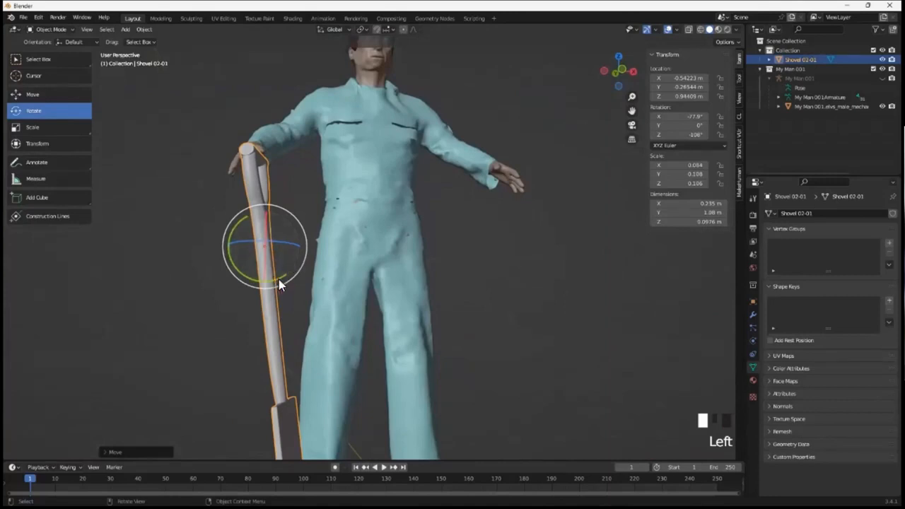
pyautogui.moveTo(281, 276); pyautogui.dragTo(275, 285)
pyautogui.click(46, 94)
pyautogui.moveTo(295, 247)
pyautogui.mouseDown()
pyautogui.moveTo(303, 250)
pyautogui.moveTo(281, 247)
pyautogui.mouseUp()
pyautogui.moveTo(281, 247); pyautogui.dragTo(353, 255, button='middle')
pyautogui.scroll(3, 372, 255)
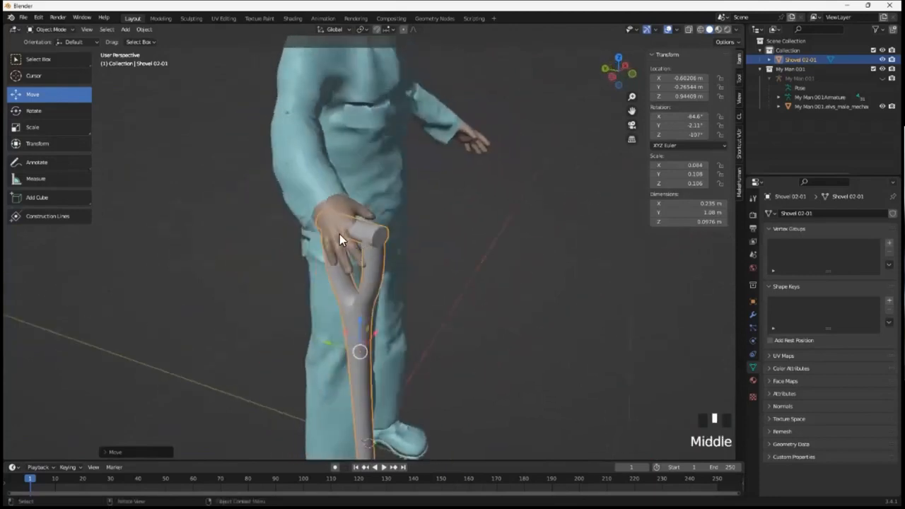
# - Join the shovel into the character's coverall mesh, with the coverall mesh as the active object
pyautogui.moveTo(457, 278); pyautogui.dragTo(381, 288, button='middle')
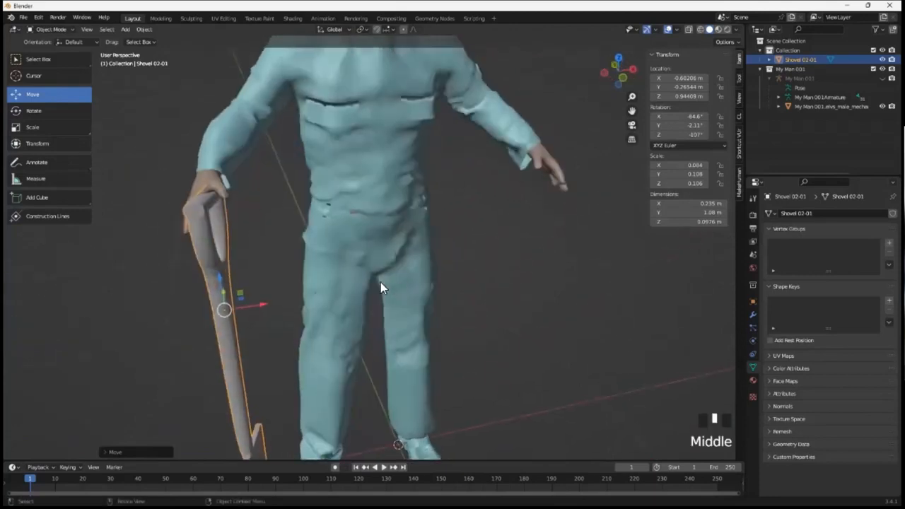
pyautogui.scroll(-3, 267, 266)
pyautogui.moveTo(268, 269)
pyautogui.mouseDown(button='middle')
pyautogui.moveTo(281, 270)
pyautogui.moveTo(273, 262)
pyautogui.mouseUp(button='middle')
pyautogui.scroll(-2, 273, 263)
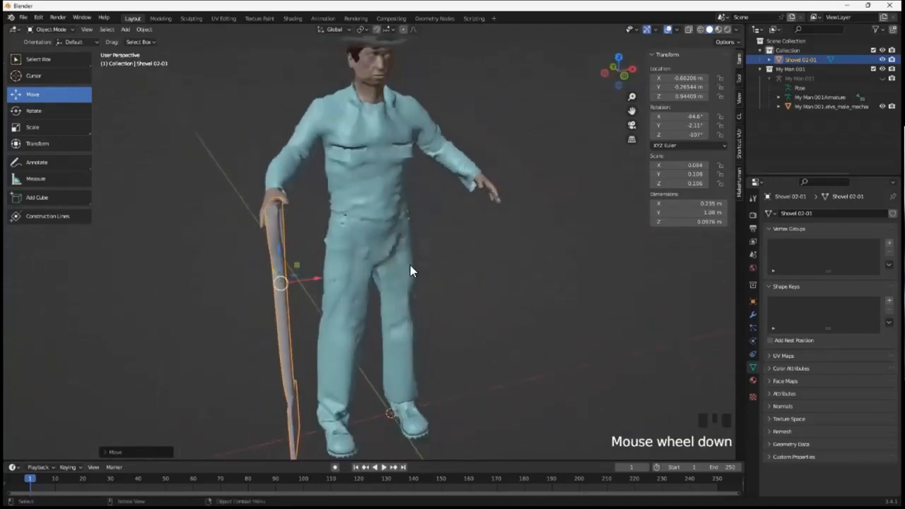
pyautogui.moveTo(410, 271); pyautogui.dragTo(376, 245, button='middle')
pyautogui.click(379, 239)
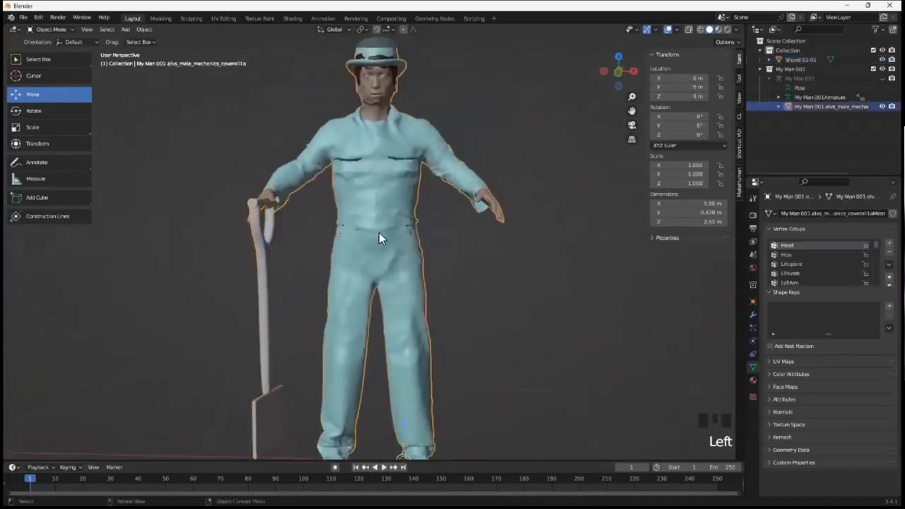
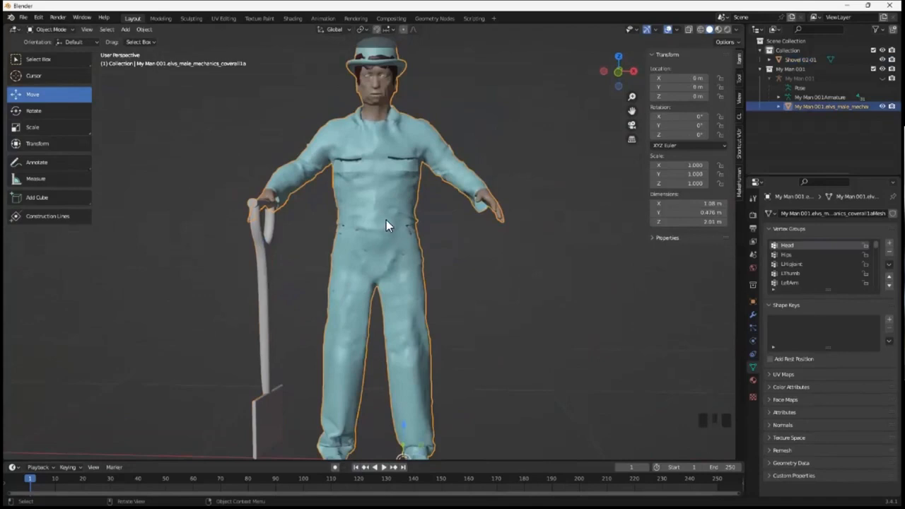
pyautogui.click(266, 298)
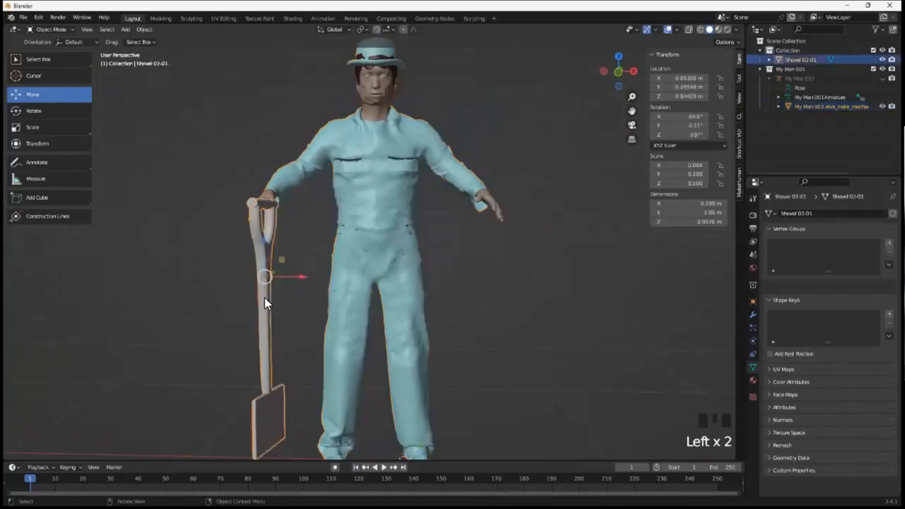
pyautogui.keyDown('shift'); pyautogui.click(369, 252); pyautogui.keyUp('shift')
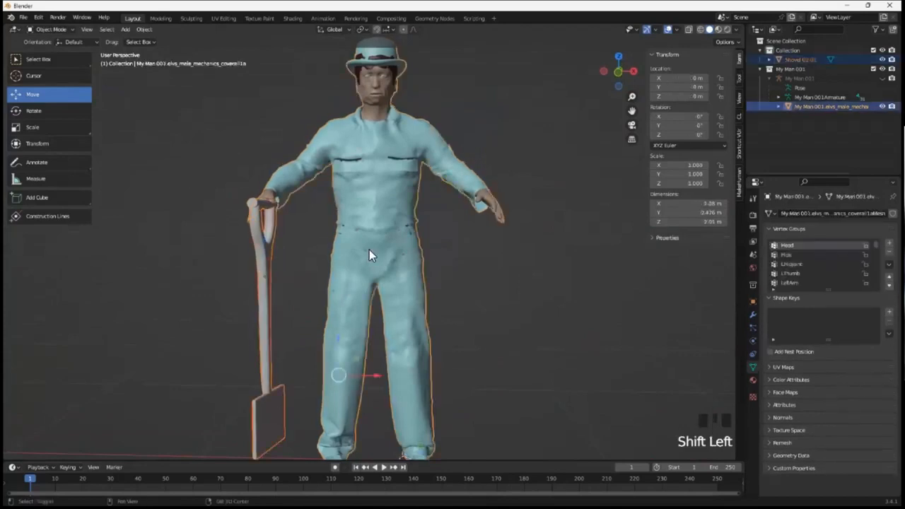
pyautogui.rightClick(369, 251)
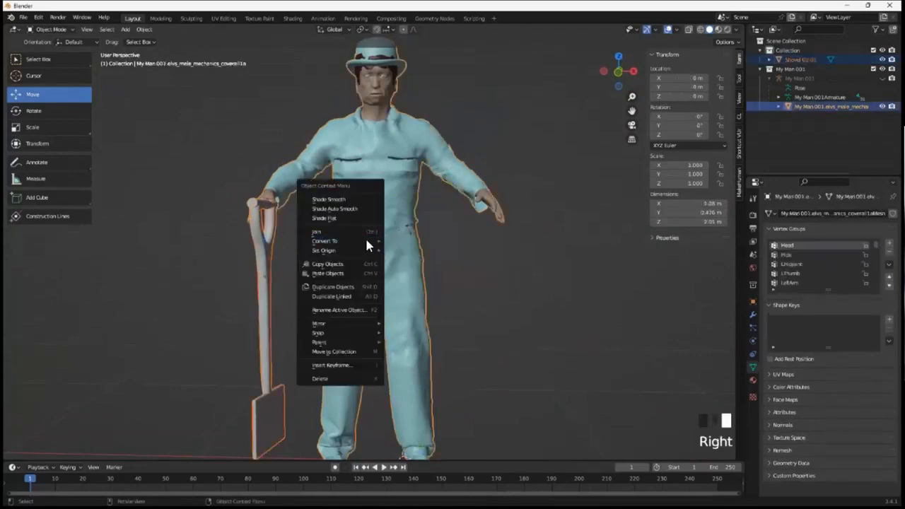
pyautogui.click(366, 234)
pyautogui.moveTo(366, 234); pyautogui.dragTo(381, 244, button='middle')
# - Unhide the My Man.001 armature and move it slightly in the negative X direction to check the joined mesh follows
pyautogui.click(380, 238)
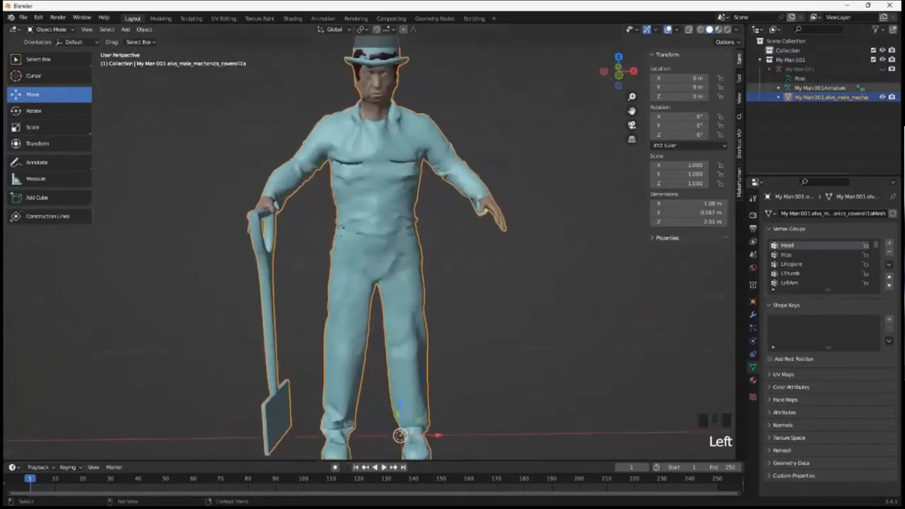
pyautogui.click(376, 241)
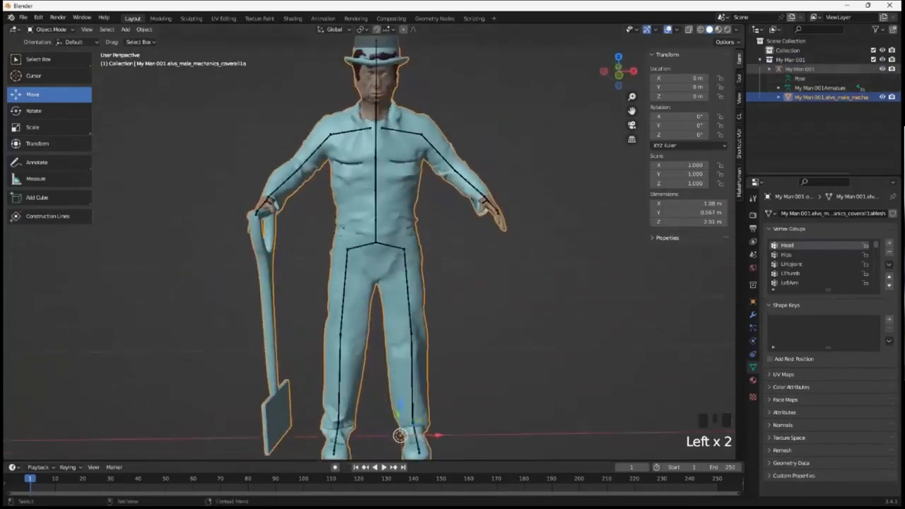
pyautogui.click(379, 243)
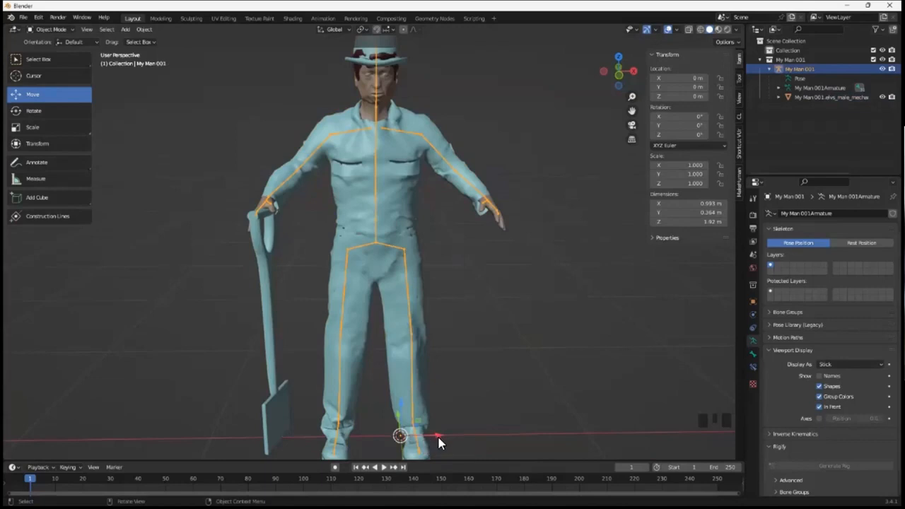
pyautogui.moveTo(437, 438)
pyautogui.mouseDown()
pyautogui.moveTo(460, 432)
pyautogui.moveTo(435, 434)
pyautogui.mouseUp()
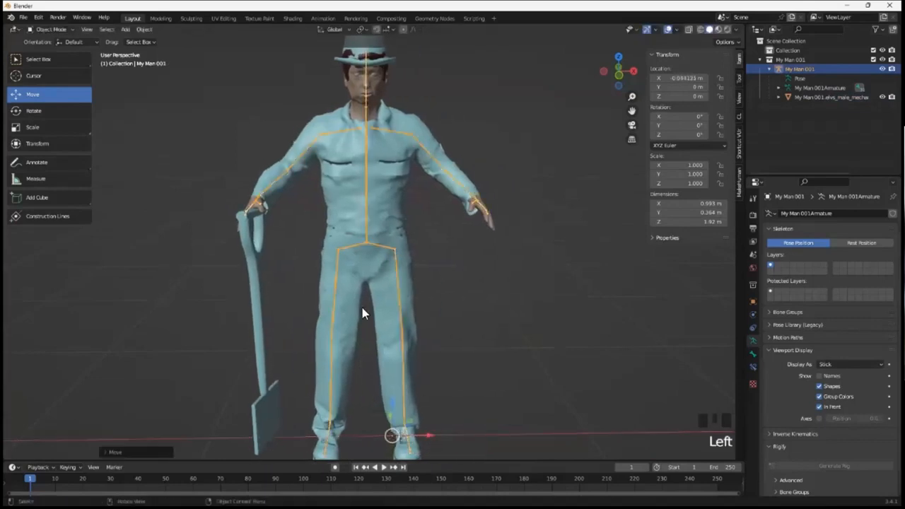
pyautogui.moveTo(363, 249)
pyautogui.mouseDown(button='middle')
pyautogui.moveTo(372, 256)
pyautogui.moveTo(389, 250)
pyautogui.moveTo(371, 247)
pyautogui.mouseUp(button='middle')
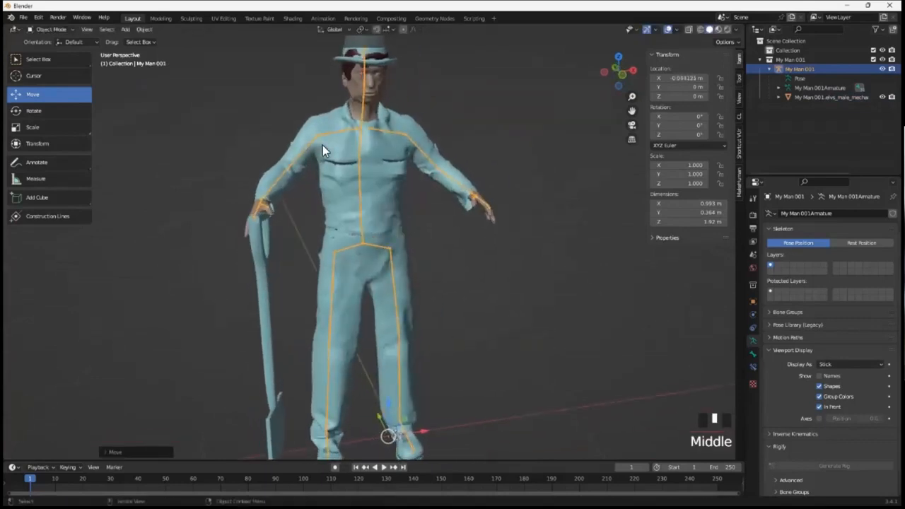
pyautogui.moveTo(322, 150); pyautogui.dragTo(342, 166, button='middle')
# - Select the joined character mesh and switch it to Edit Mode with the shovel's vertices selected
pyautogui.click(342, 162)
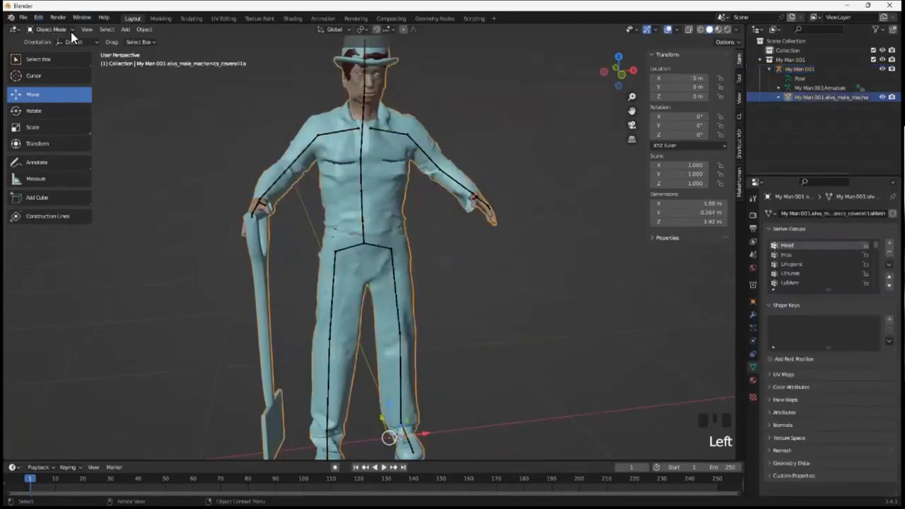
pyautogui.moveTo(70, 32); pyautogui.dragTo(68, 50)
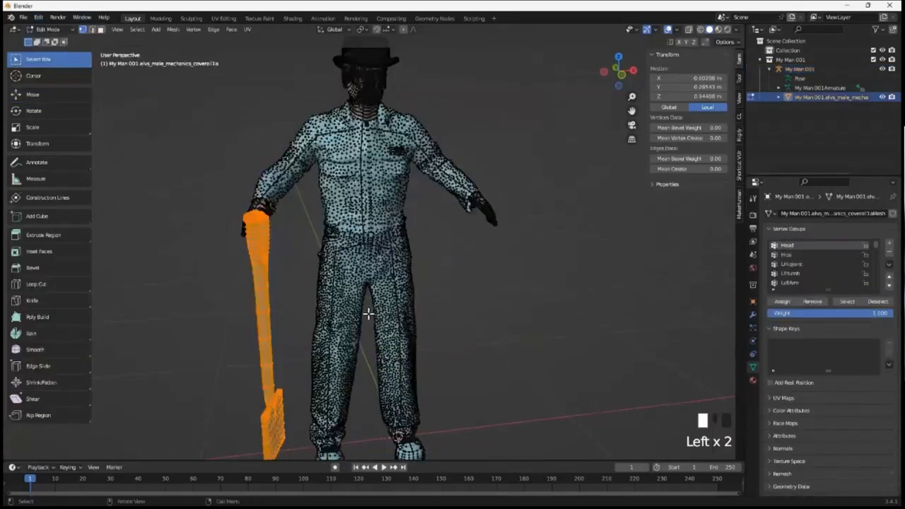
pyautogui.moveTo(368, 314); pyautogui.dragTo(466, 336, button='middle')
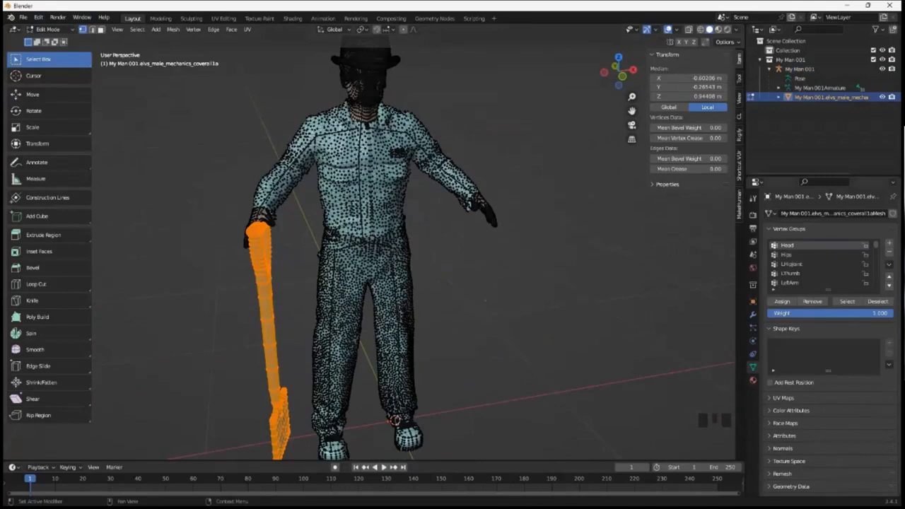
# - Assign the selected shovel vertices to the RightHand vertex group with a weight of 1.000
pyautogui.moveTo(877, 244); pyautogui.dragTo(876, 266)
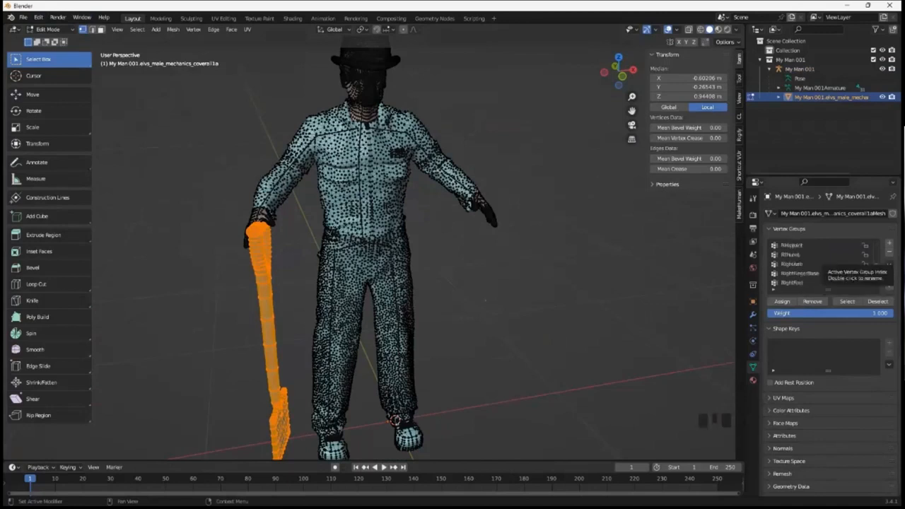
pyautogui.scroll(-1, 821, 264)
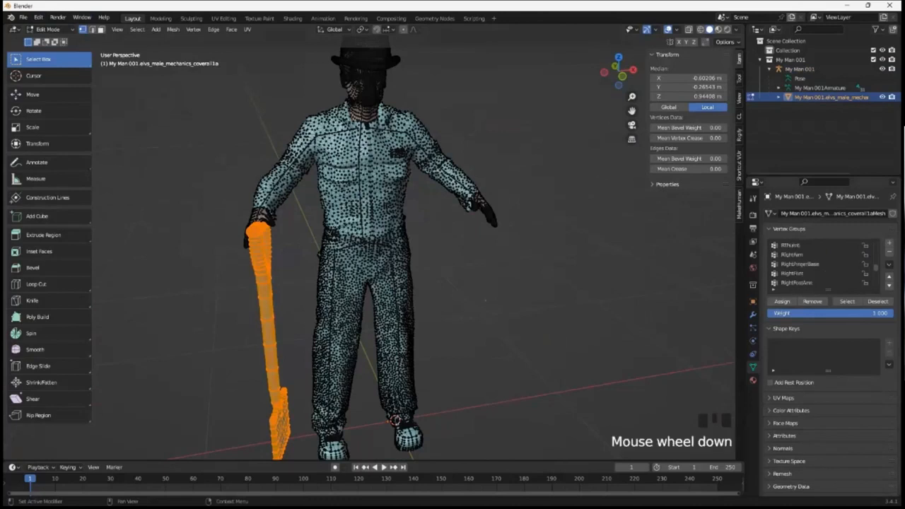
pyautogui.scroll(1, 820, 269)
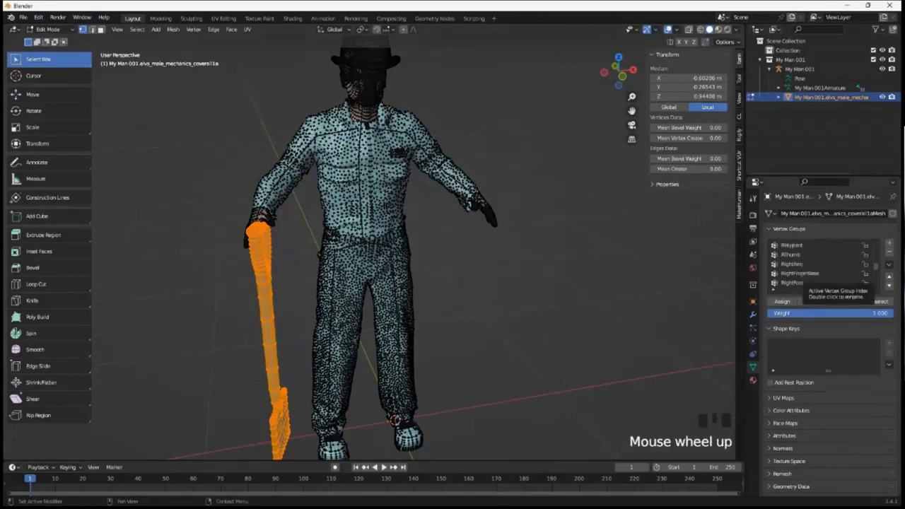
pyautogui.scroll(-3, 820, 263)
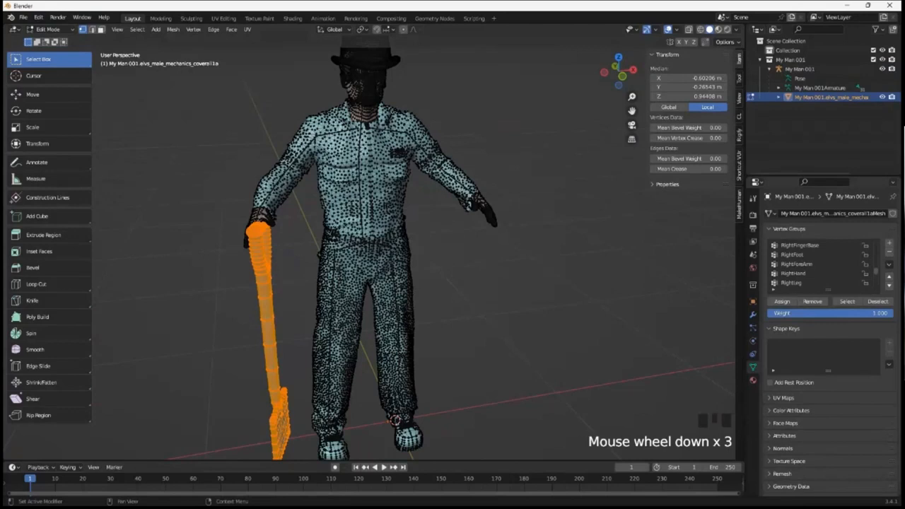
pyautogui.click(794, 273)
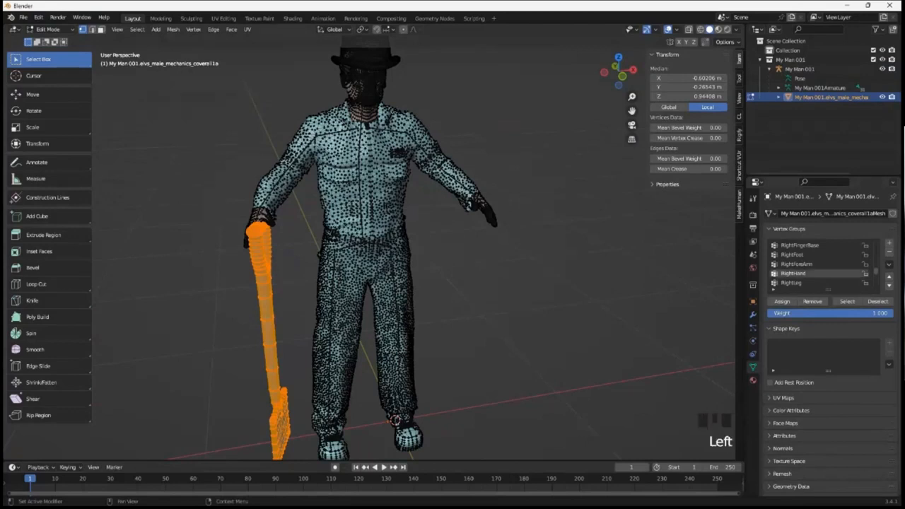
pyautogui.click(782, 302)
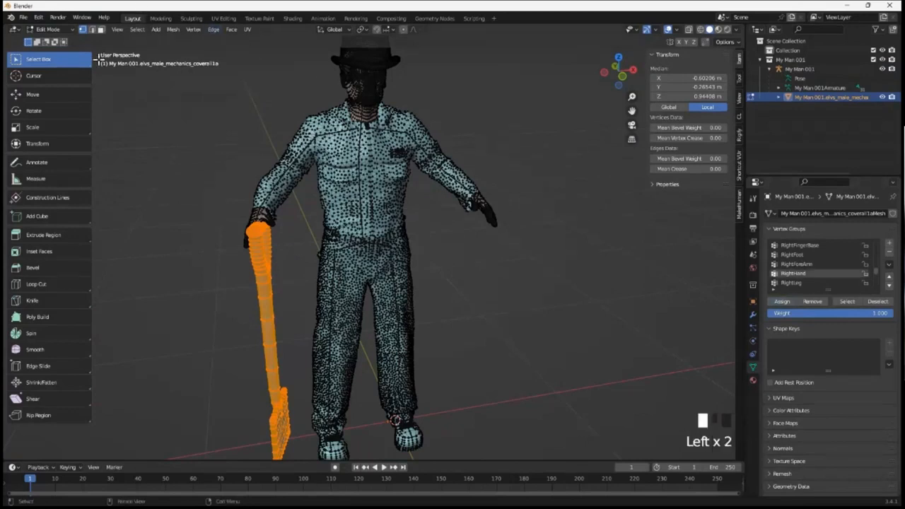
# - Leave mesh editing, switch the My Man.001 armature to Pose Mode, and select the RightHandFinger1 bone at the shovel grip
pyautogui.moveTo(72, 31); pyautogui.dragTo(73, 41)
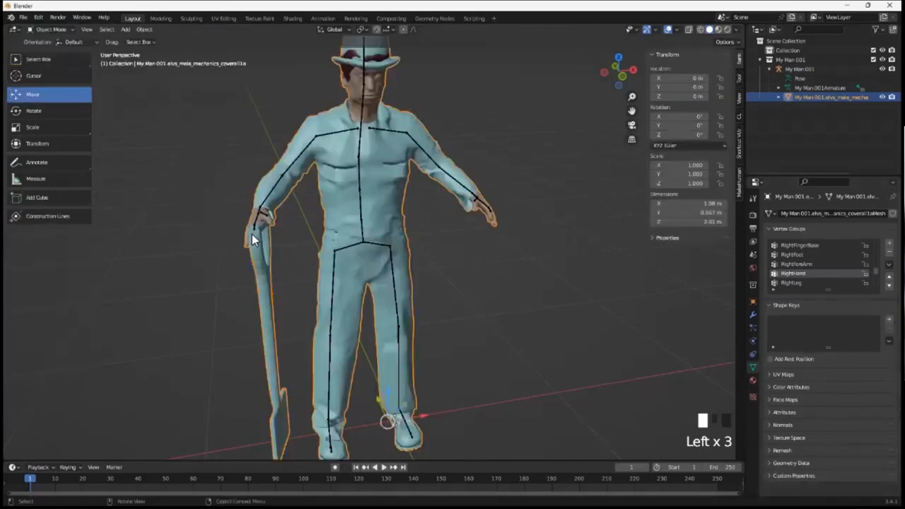
pyautogui.click(374, 242)
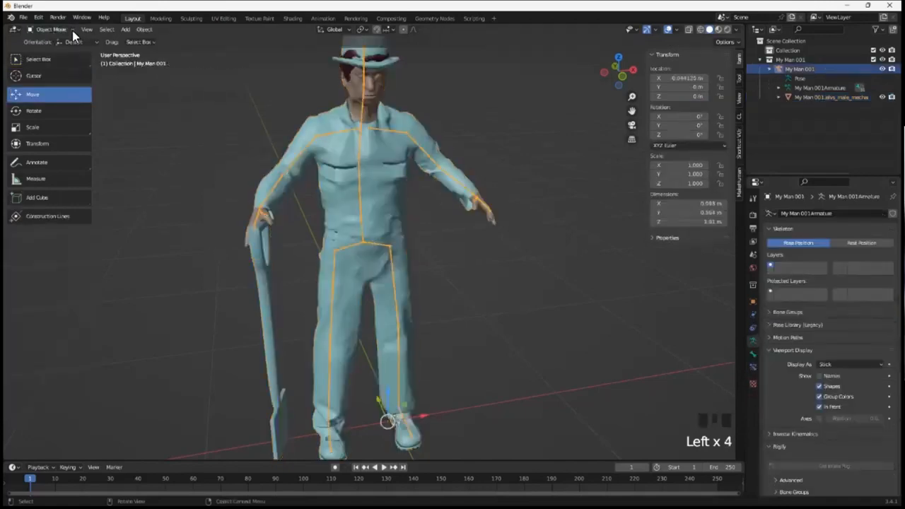
pyautogui.moveTo(72, 30); pyautogui.dragTo(66, 59)
pyautogui.middleClick(319, 278)
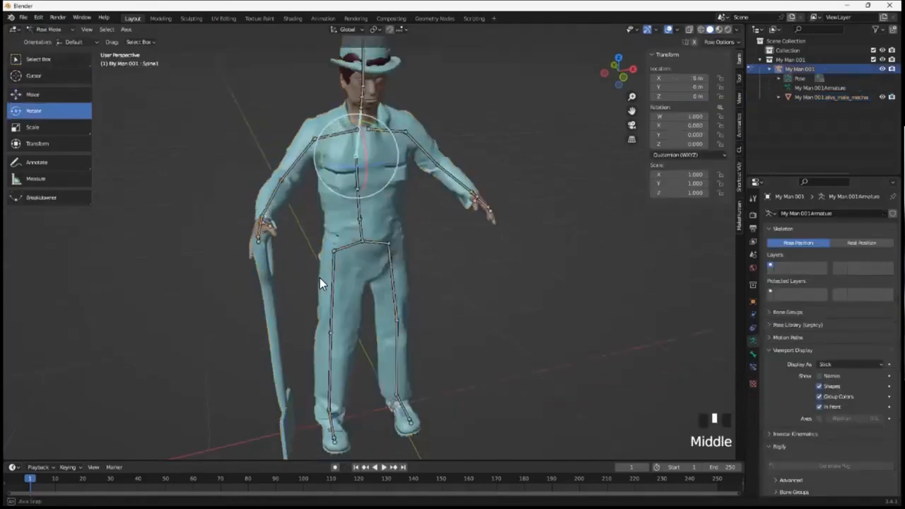
pyautogui.moveTo(319, 278); pyautogui.dragTo(396, 263, button='middle')
pyautogui.moveTo(464, 265); pyautogui.dragTo(454, 265, button='middle')
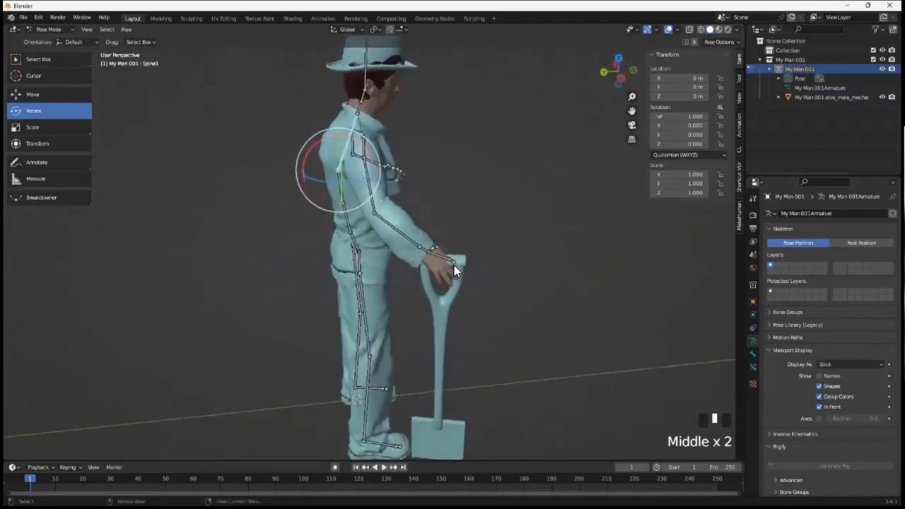
pyautogui.click(451, 265)
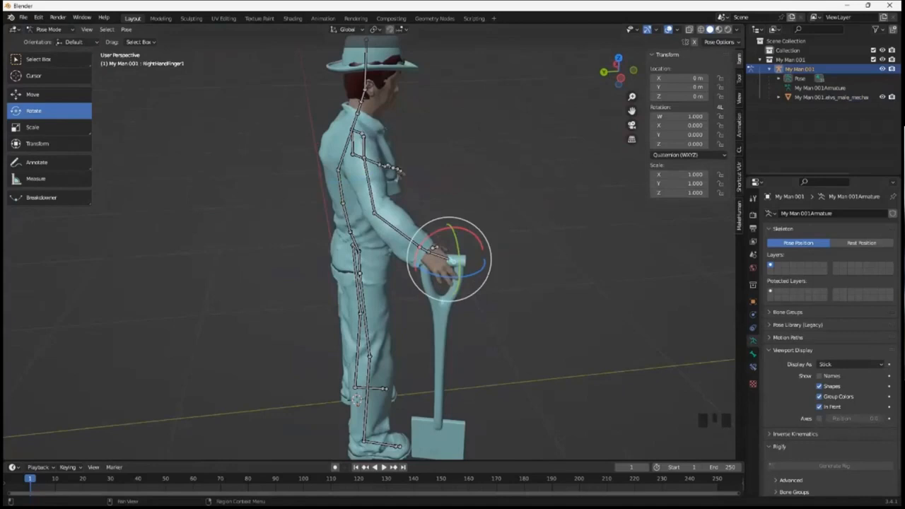
# - Add an Inverse Kinematics constraint to the RightHandFinger1 bone and set its chain length to 5
pyautogui.click(753, 368)
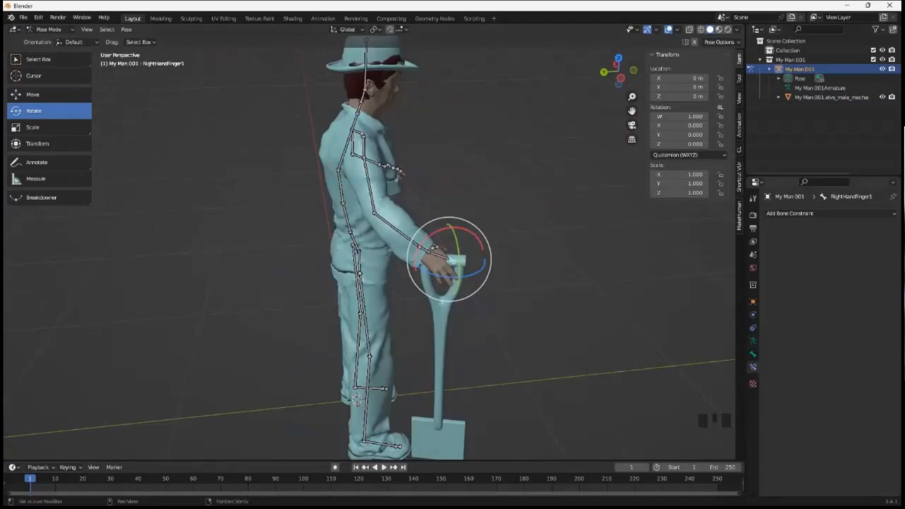
pyautogui.click(792, 214)
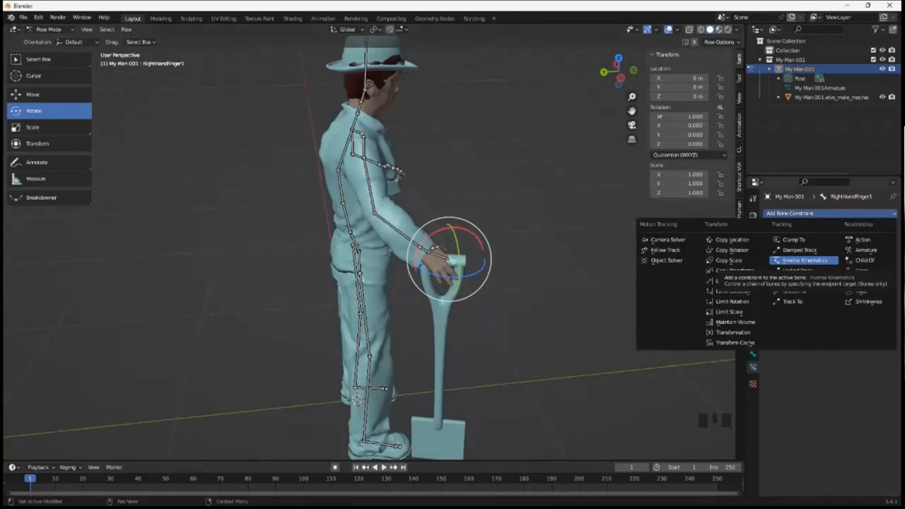
pyautogui.middleClick(805, 260)
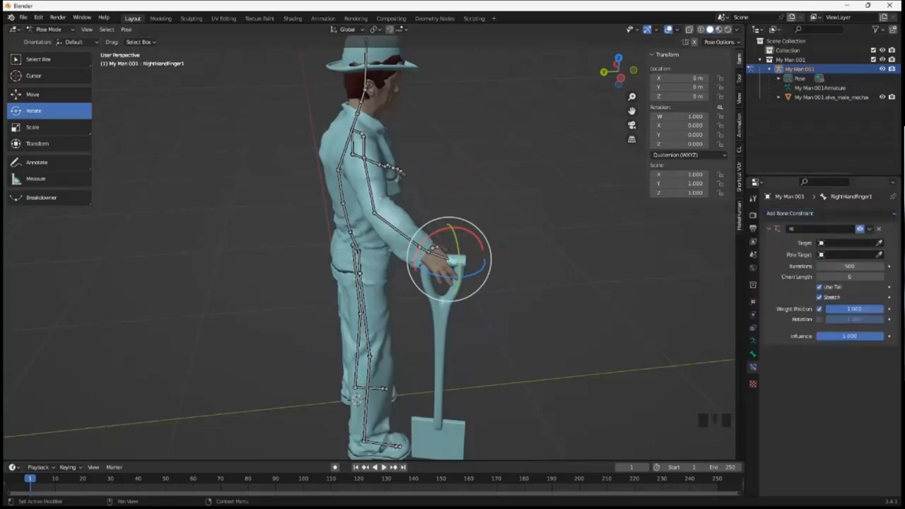
pyautogui.moveTo(516, 319); pyautogui.dragTo(529, 287, button='middle')
pyautogui.scroll(-1, 423, 293)
pyautogui.scroll(2, 516, 279)
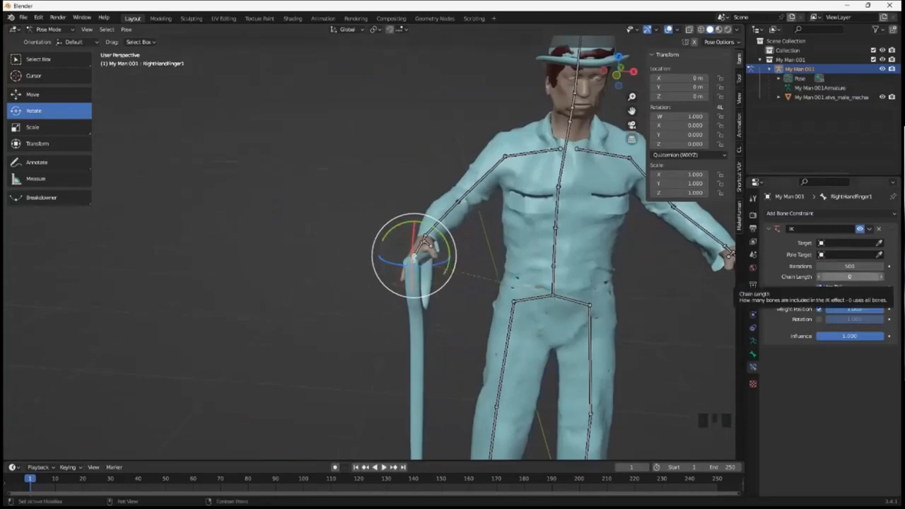
pyautogui.click(821, 277)
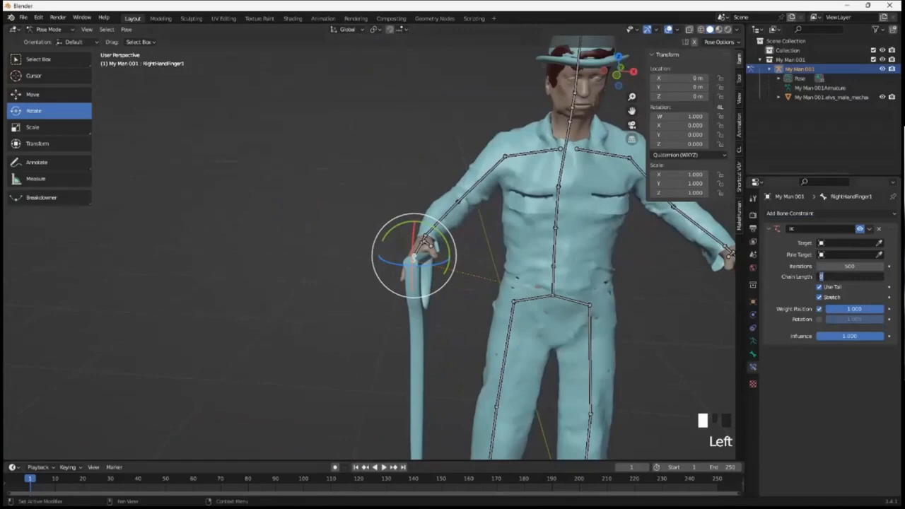
pyautogui.write('1')
pyautogui.press('Return')
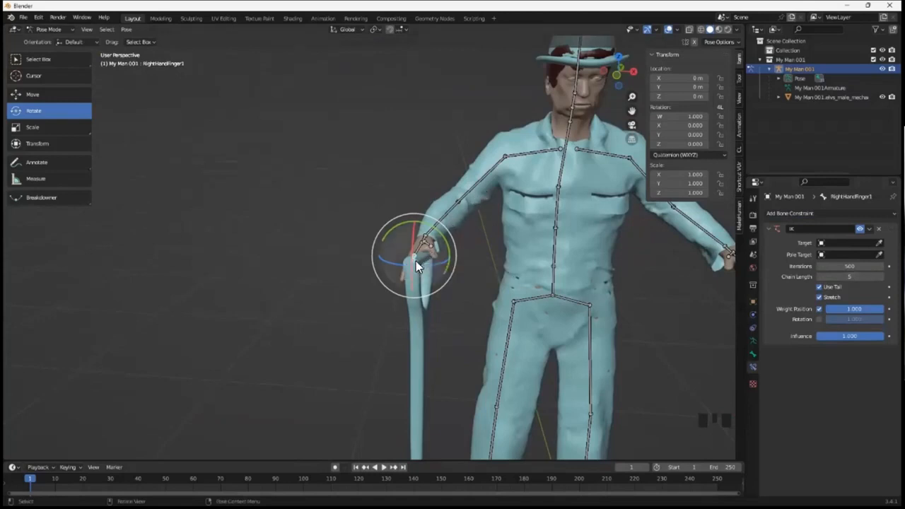
# - Move the RightHandFinger1 bone outward, away from the body, so the arm and shovel swing with it
pyautogui.moveTo(416, 261); pyautogui.dragTo(414, 278, button='middle')
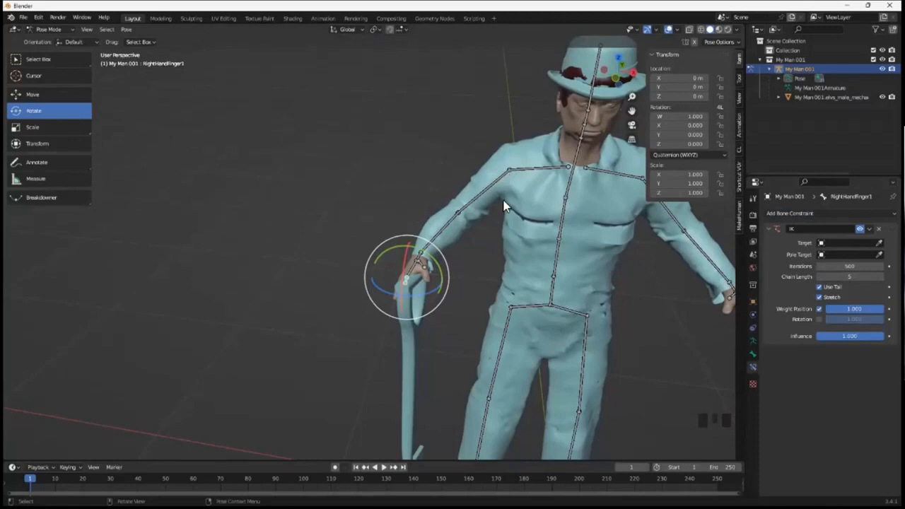
pyautogui.moveTo(503, 200); pyautogui.dragTo(496, 250, button='middle')
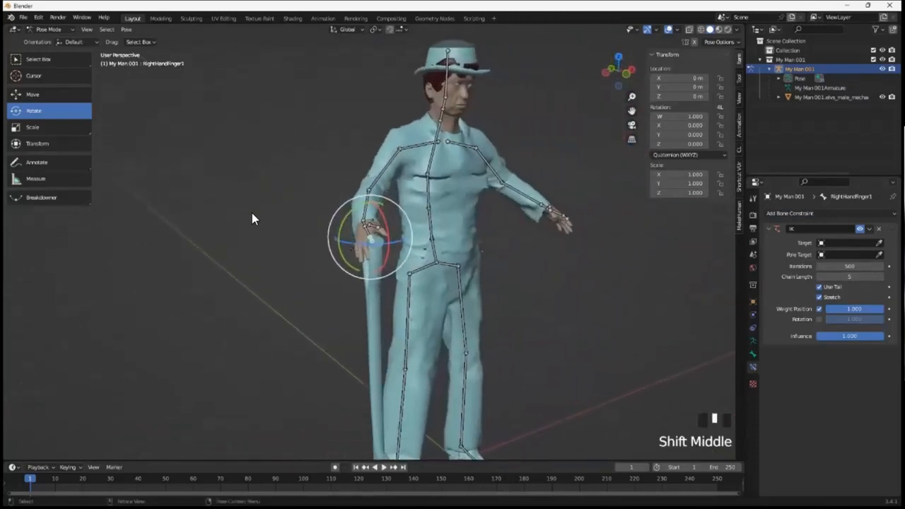
pyautogui.click(369, 241)
pyautogui.click(371, 240)
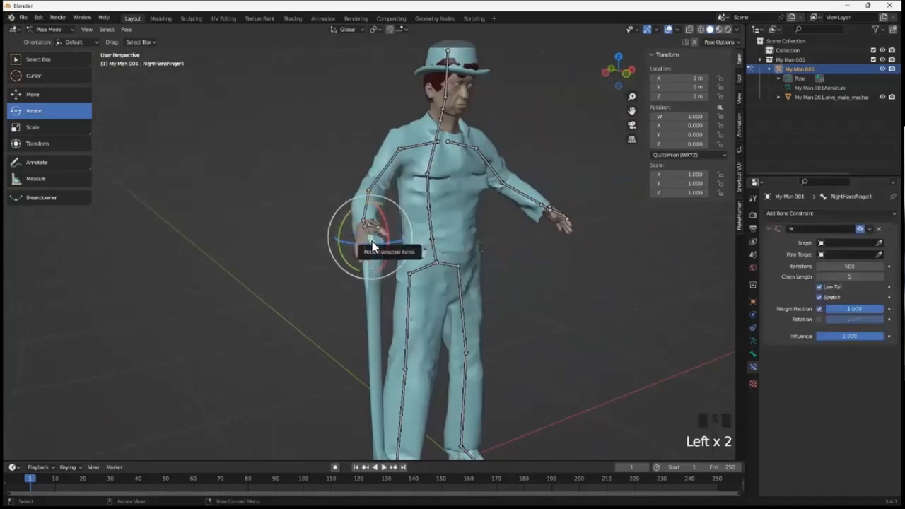
pyautogui.press('g')
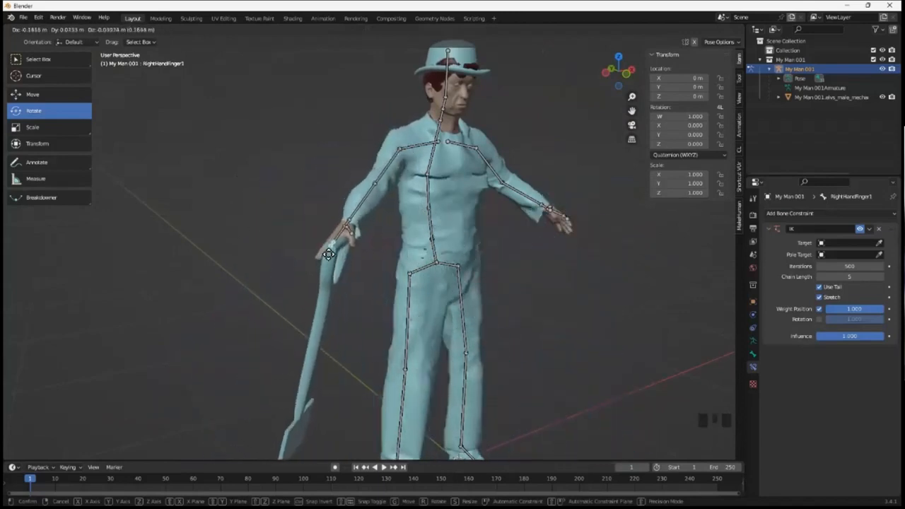
pyautogui.click(328, 253)
pyautogui.moveTo(370, 277); pyautogui.dragTo(327, 256, button='middle')
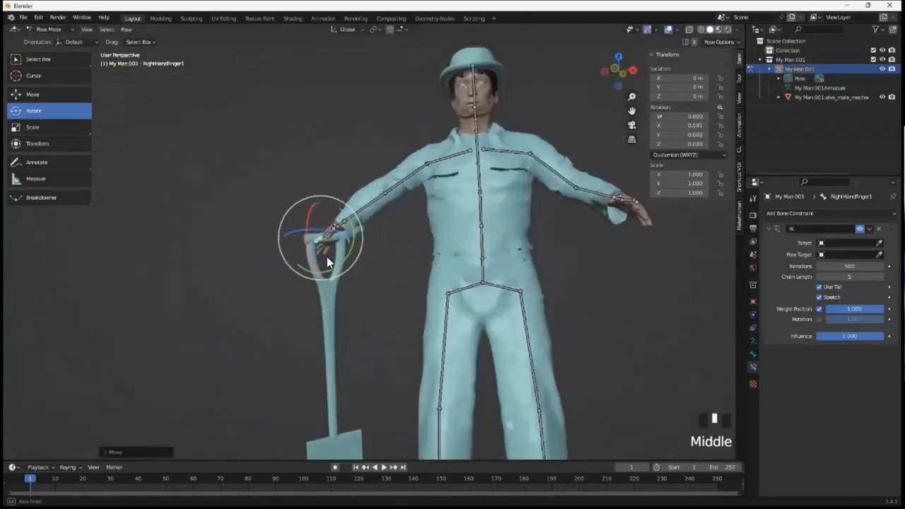
# - Try to apply the current pose as the rest pose and inspect the armature in Edit Mode
pyautogui.scroll(-3, 361, 304)
pyautogui.moveTo(461, 299); pyautogui.dragTo(441, 269, button='middle')
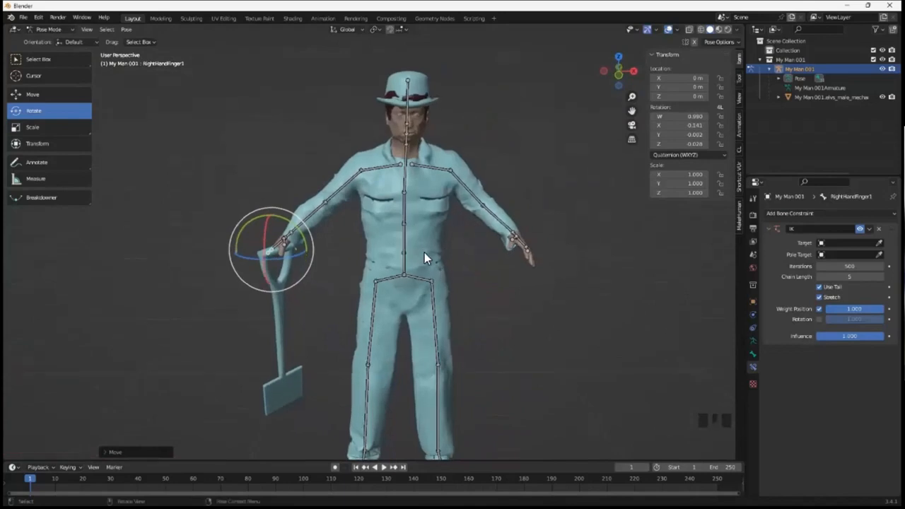
pyautogui.hotkey('ctrl', 'a')
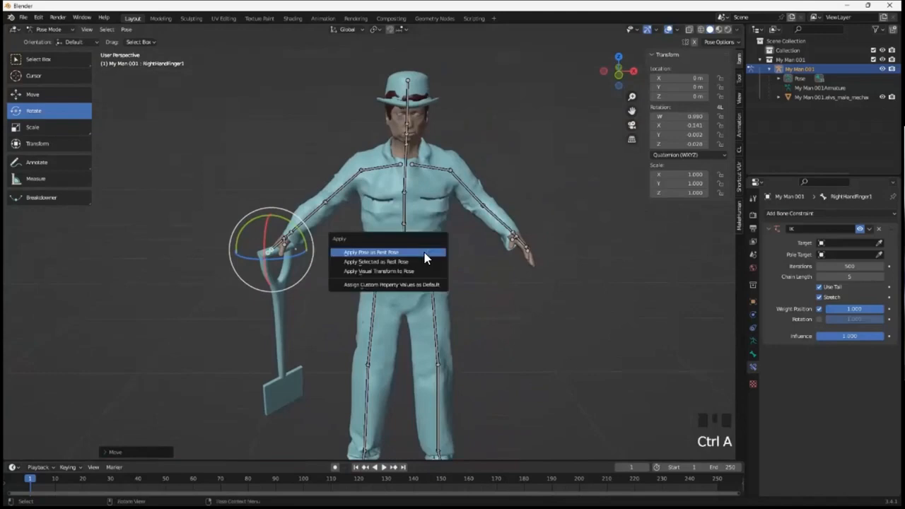
pyautogui.click(425, 256)
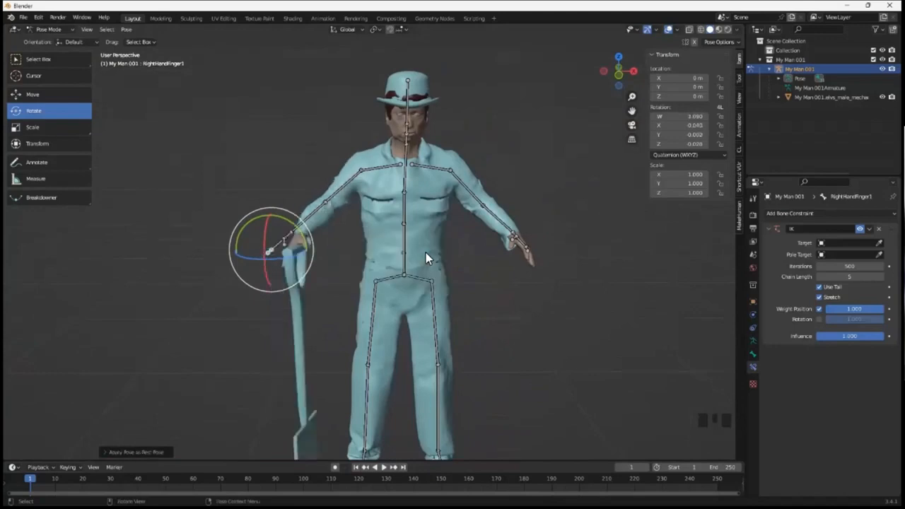
pyautogui.click(72, 27)
pyautogui.click(71, 46)
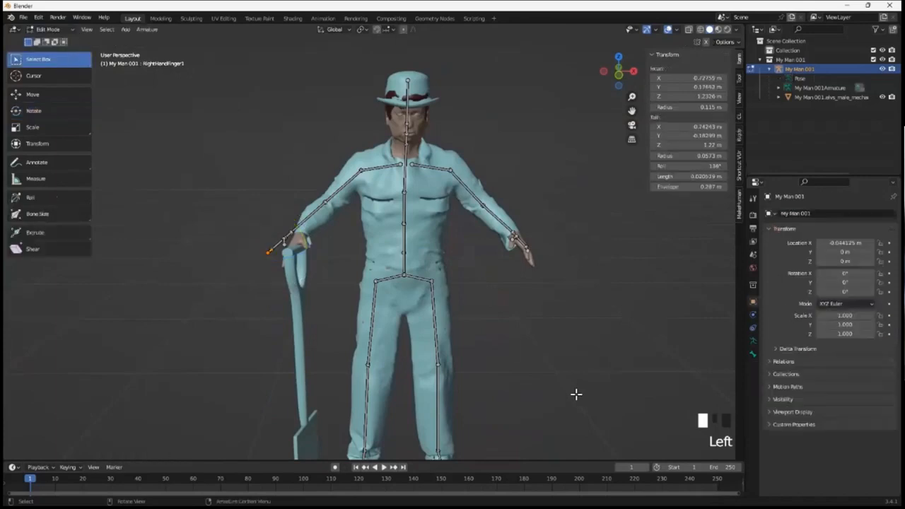
pyautogui.click(537, 379)
pyautogui.moveTo(536, 379); pyautogui.dragTo(379, 322, button='middle')
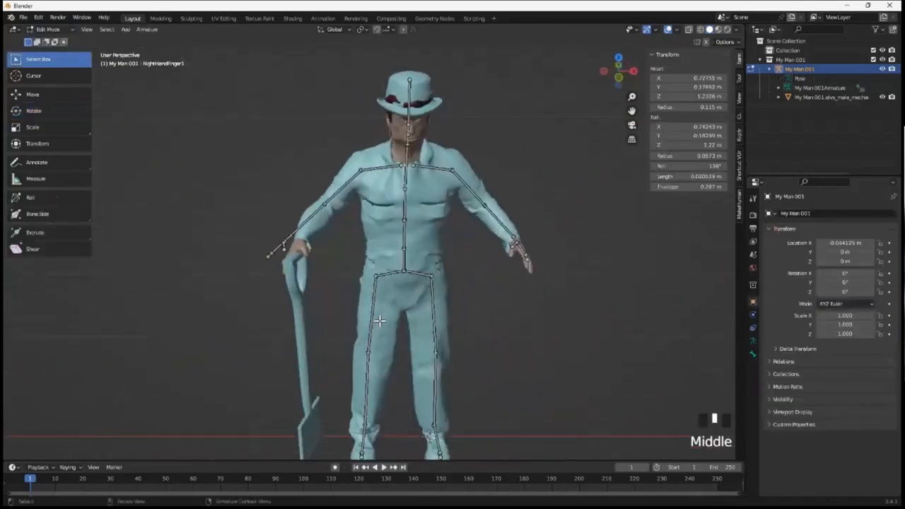
# - Undo the Edit Mode switch and the applied rest pose, ending with the armature in Pose Mode
pyautogui.hotkey('ctrl', 'z')
pyautogui.hotkey('ctrl', 'z')
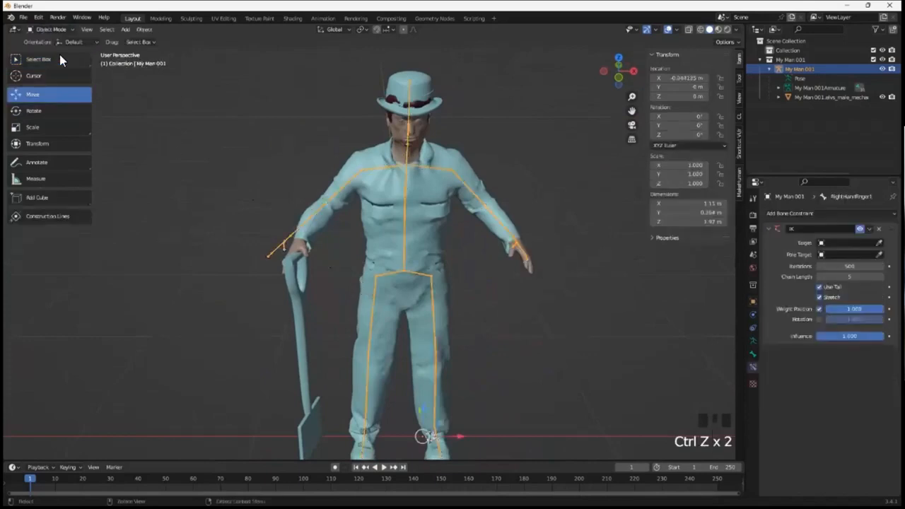
pyautogui.click(72, 30)
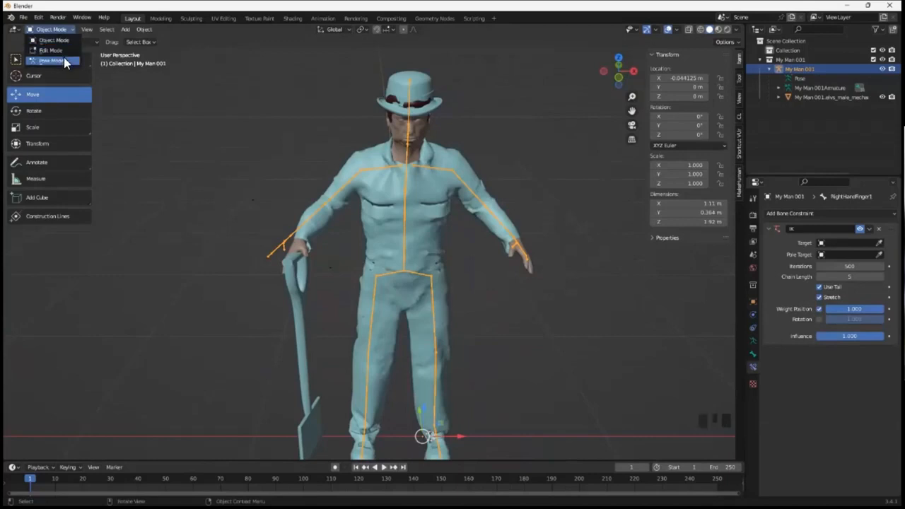
pyautogui.click(63, 61)
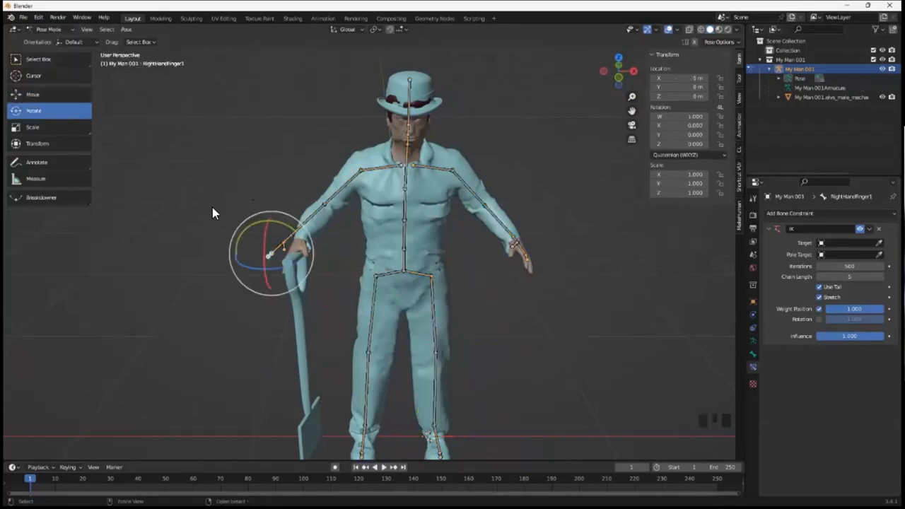
pyautogui.hotkey('ctrl', 'z')
pyautogui.hotkey('ctrl', 'z')
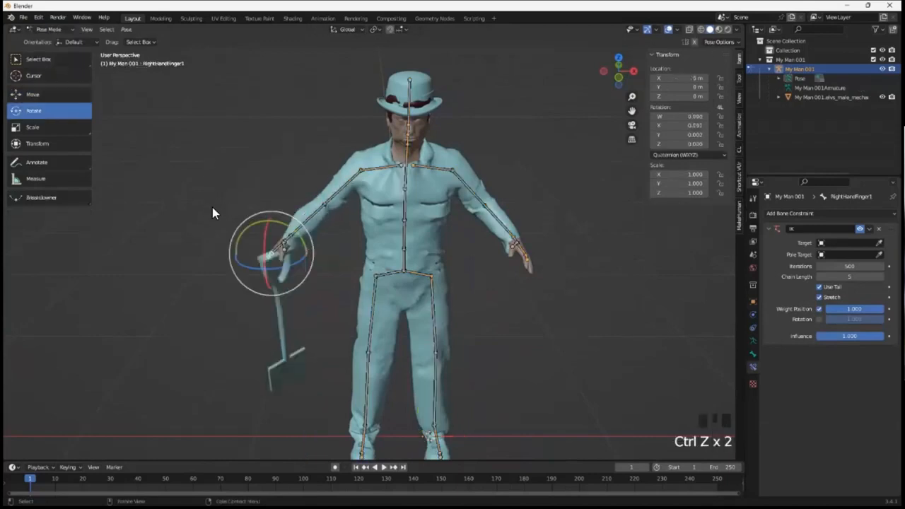
# - Try to apply the pose as the rest pose with all bones selected, and undo it
pyautogui.click(495, 292)
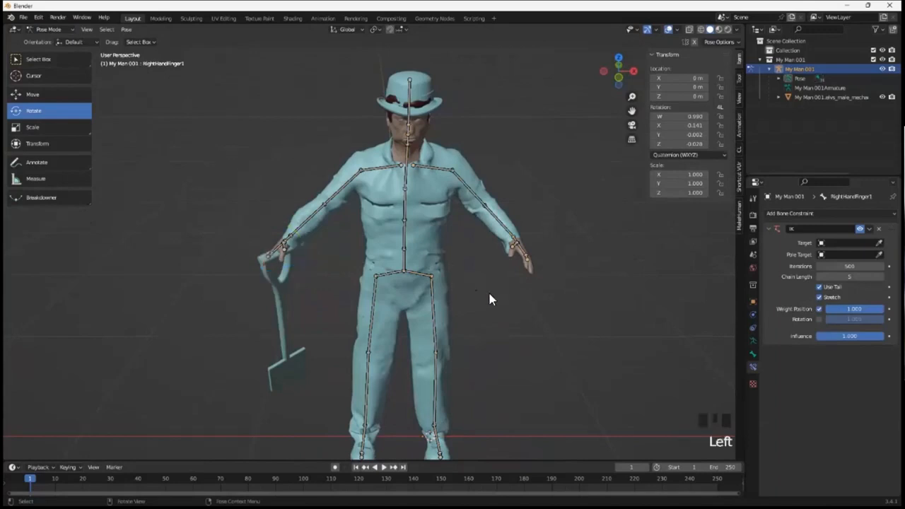
pyautogui.press('a')
pyautogui.hotkey('ctrl', 'a')
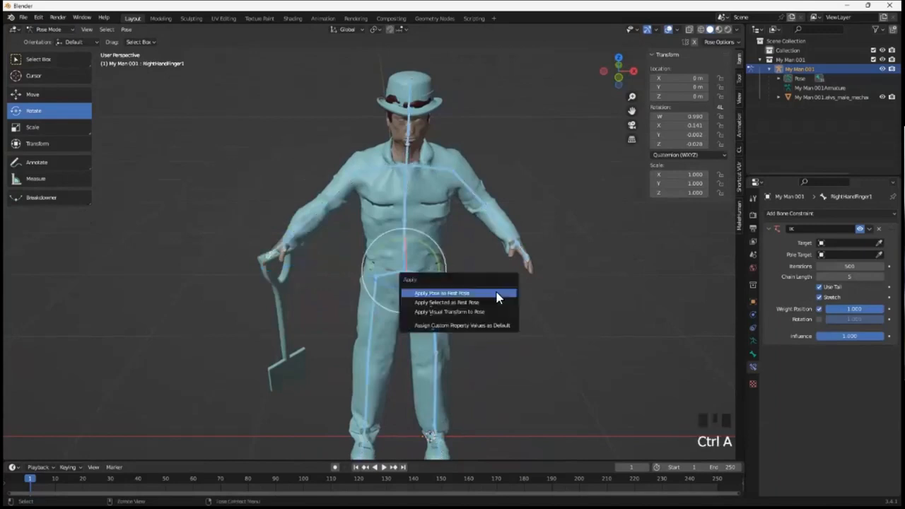
pyautogui.click(459, 293)
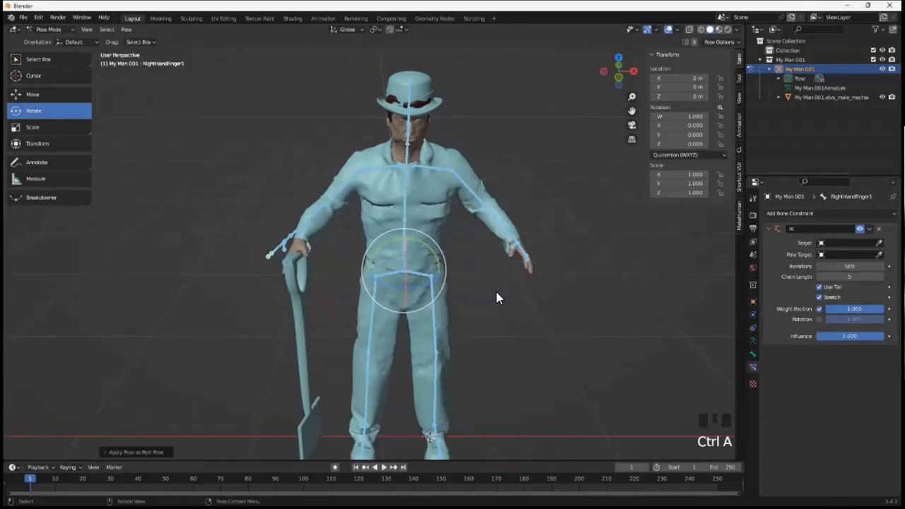
pyautogui.hotkey('ctrl', 'z')
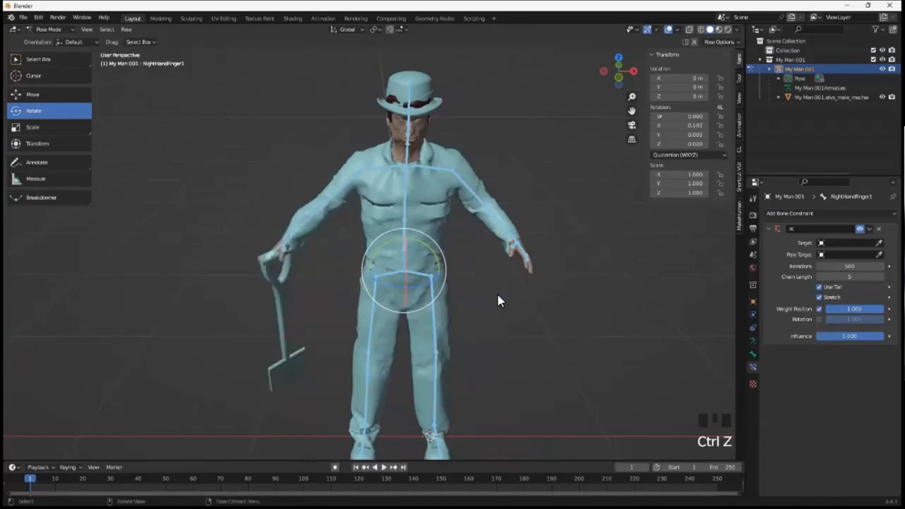
# - Try to apply the selected bones' pose as the rest pose, and undo it
pyautogui.hotkey('ctrl', 'a')
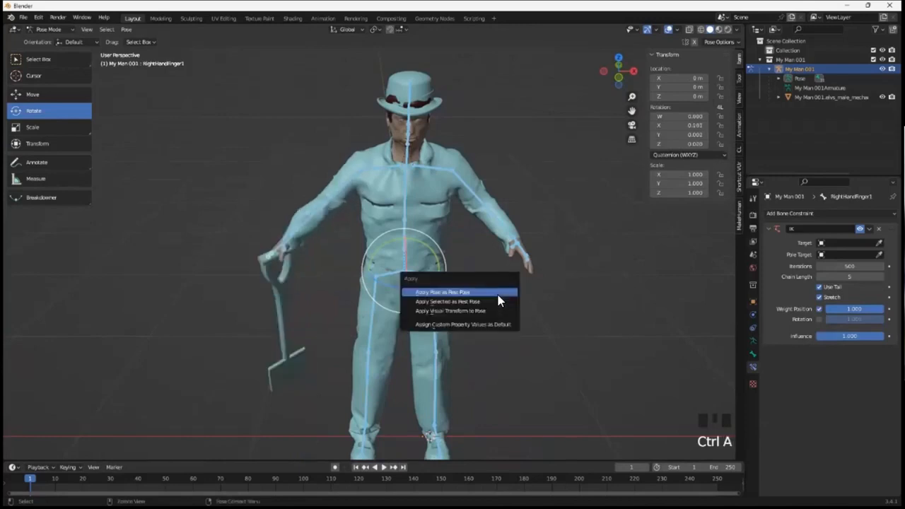
pyautogui.click(493, 302)
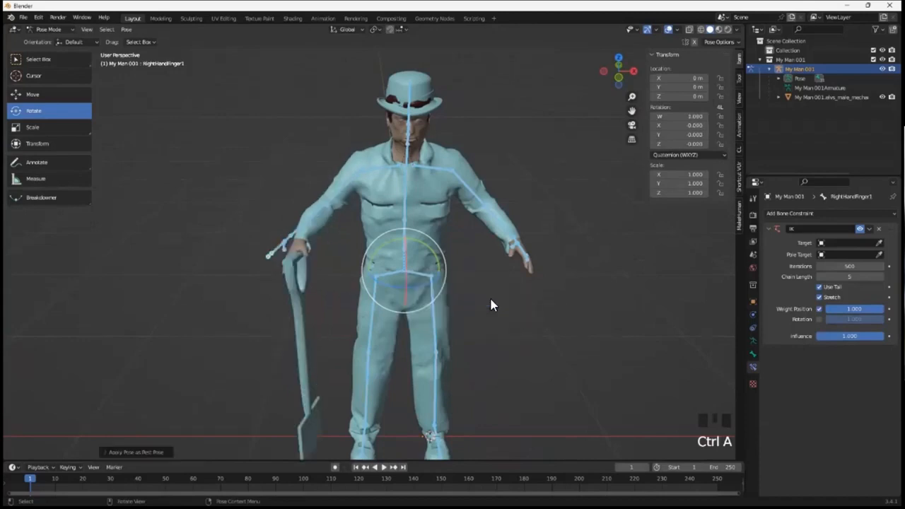
pyautogui.hotkey('ctrl', 'z')
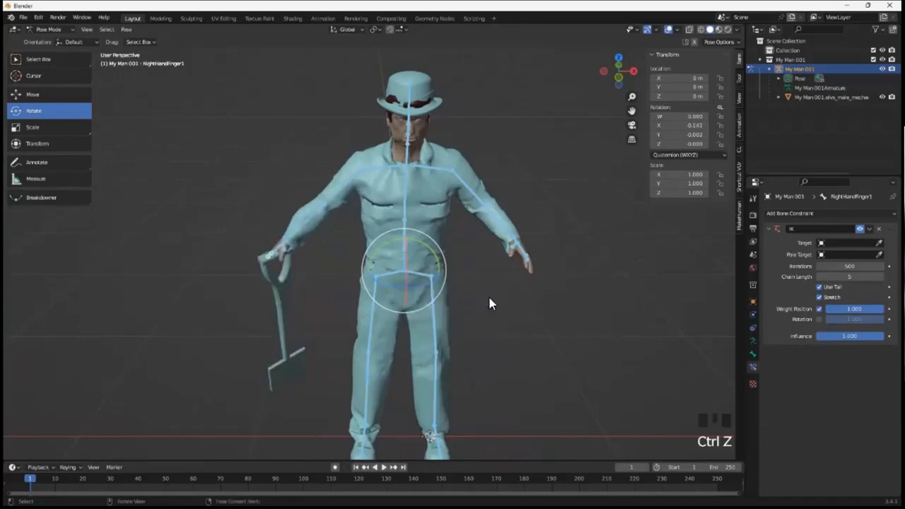
# - Select all bones in Pose Mode and apply the visual transform to the pose
pyautogui.click(488, 295)
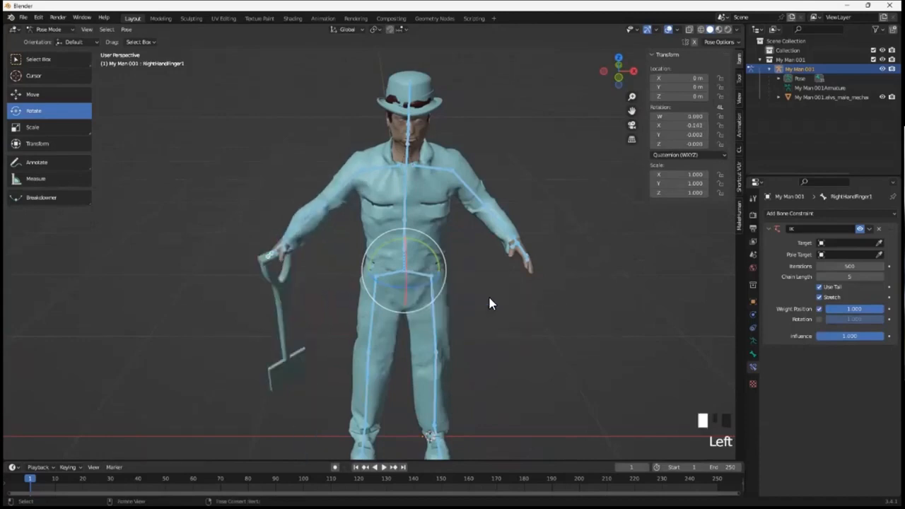
pyautogui.click(424, 274)
pyautogui.click(429, 225)
pyautogui.click(425, 230)
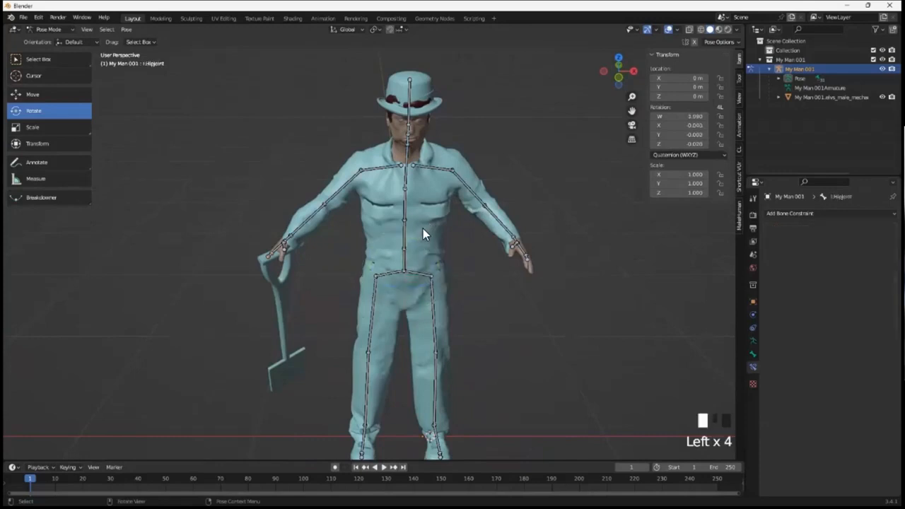
pyautogui.press('a')
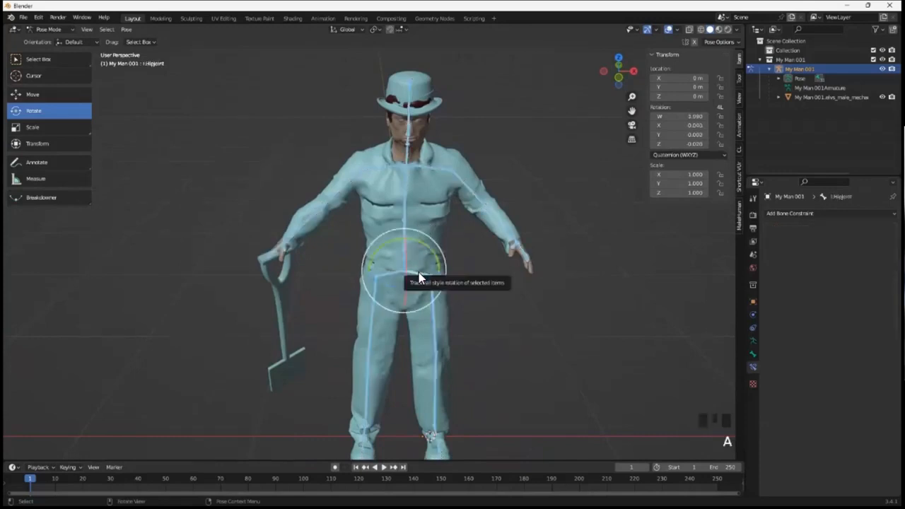
pyautogui.hotkey('ctrl', 'a')
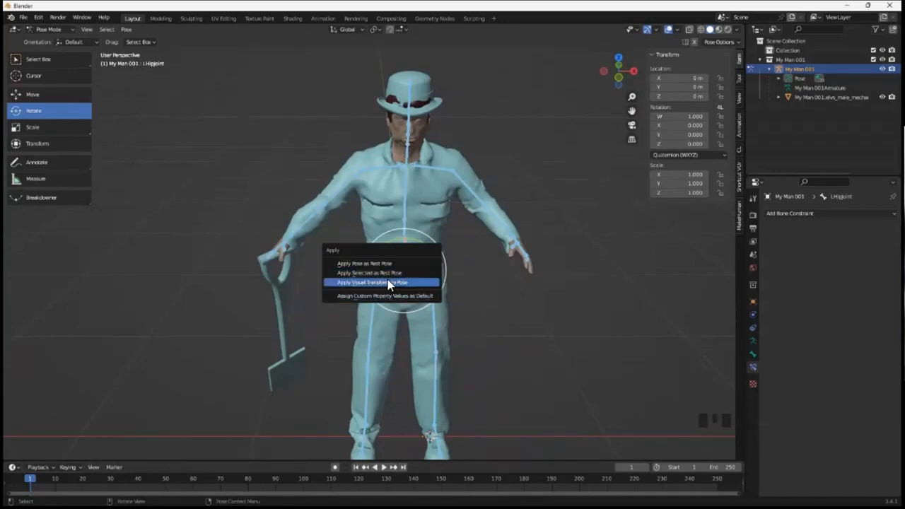
pyautogui.click(387, 282)
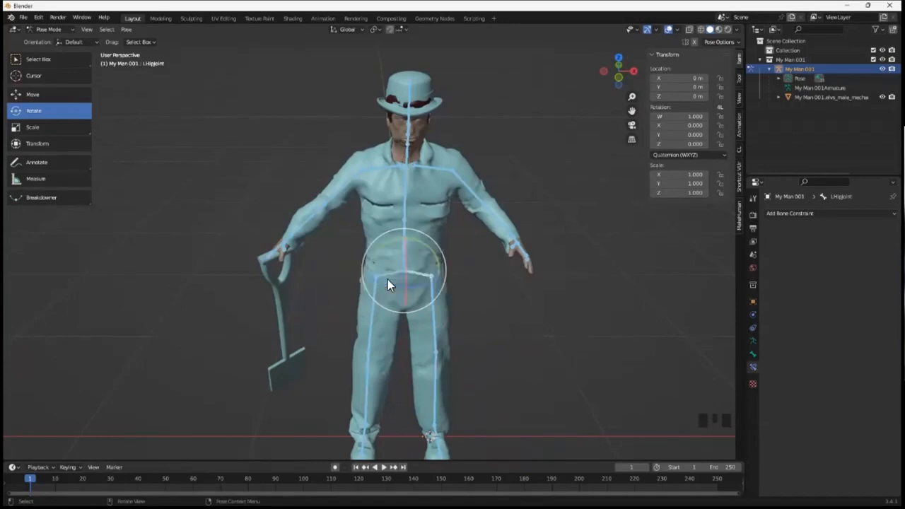
pyautogui.click(502, 317)
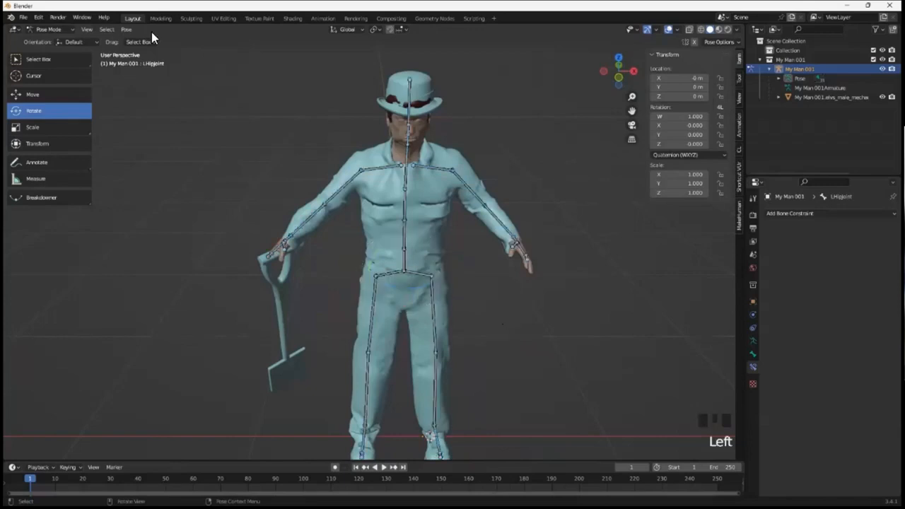
# - Inspect the armature and shovel in Edit Mode and return to Pose Mode
pyautogui.click(71, 32)
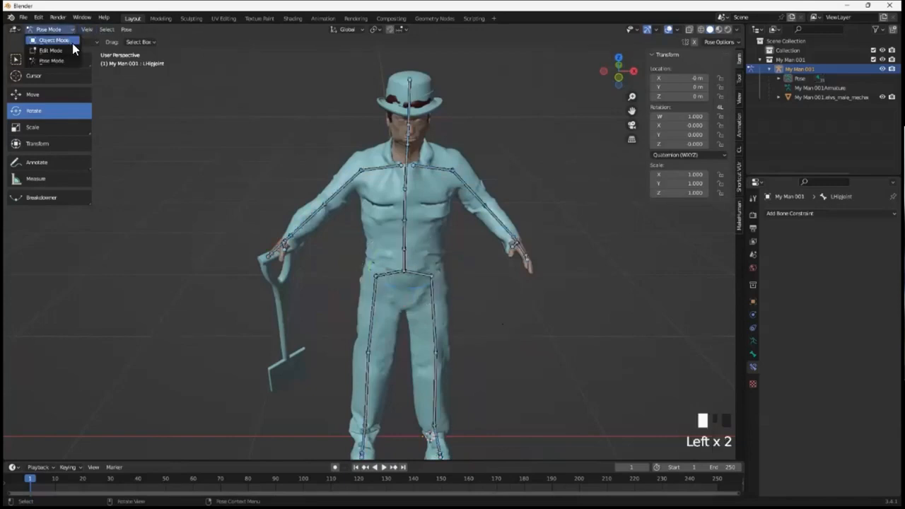
pyautogui.click(71, 51)
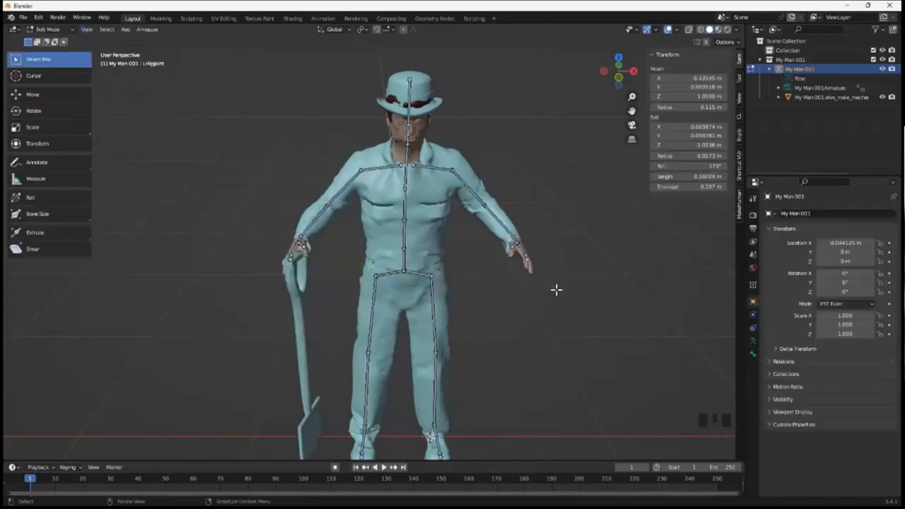
pyautogui.moveTo(556, 289); pyautogui.dragTo(456, 289, button='middle')
pyautogui.moveTo(421, 261); pyautogui.dragTo(448, 283, button='middle')
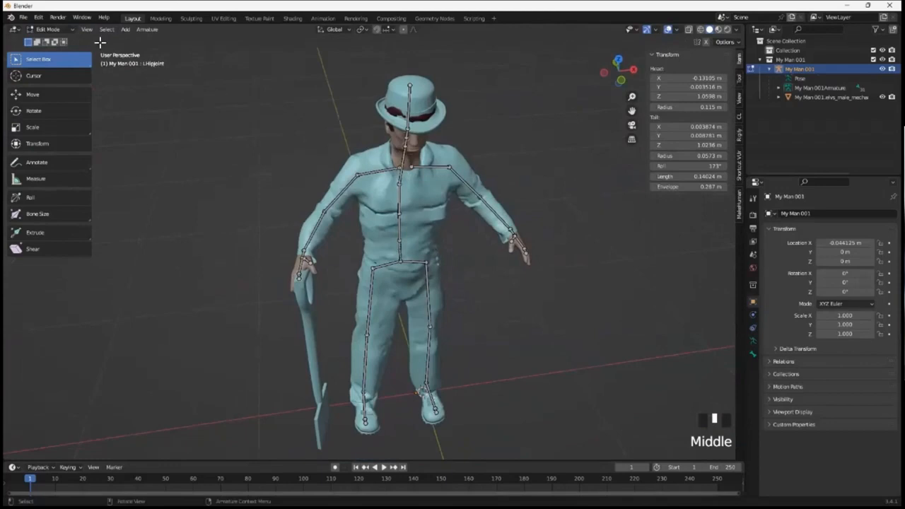
pyautogui.click(71, 29)
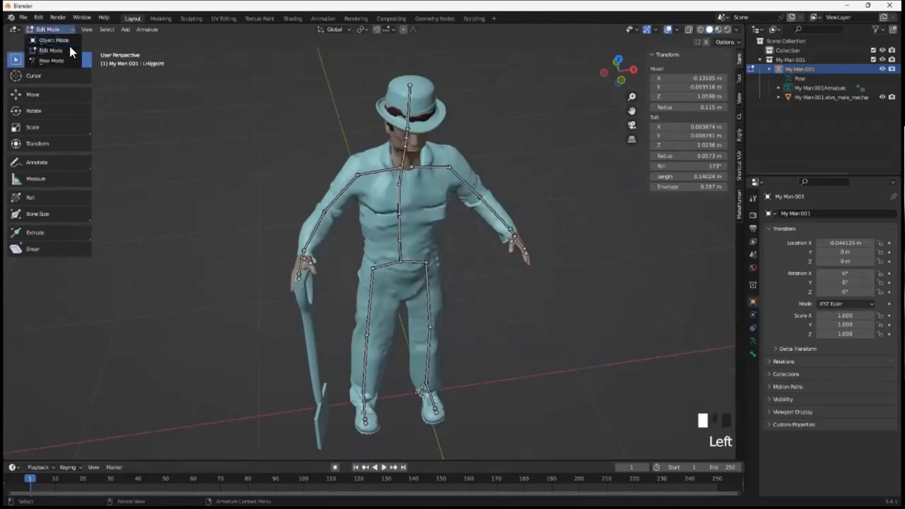
pyautogui.click(68, 60)
# - Try to apply the whole current pose as the rest pose without selecting any bones, and undo it
pyautogui.moveTo(287, 265); pyautogui.dragTo(419, 251, button='middle')
pyautogui.hotkey('ctrl', 'a')
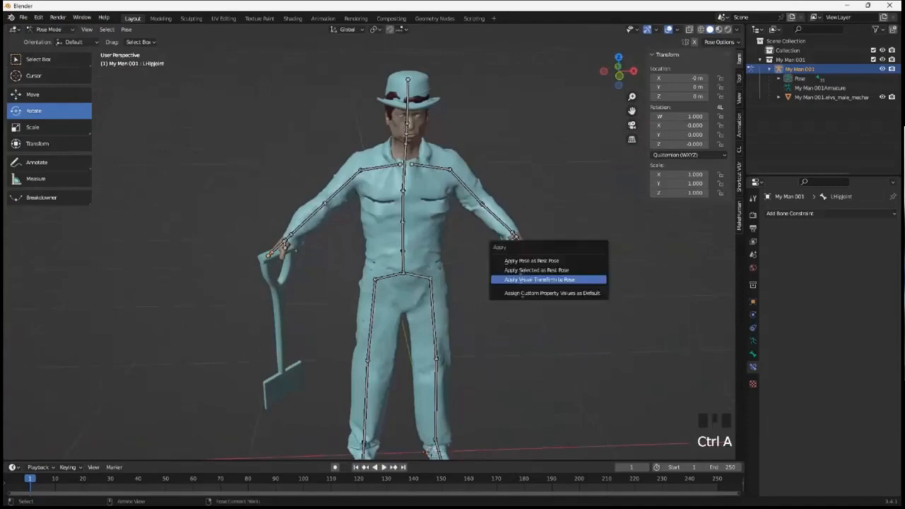
pyautogui.click(558, 262)
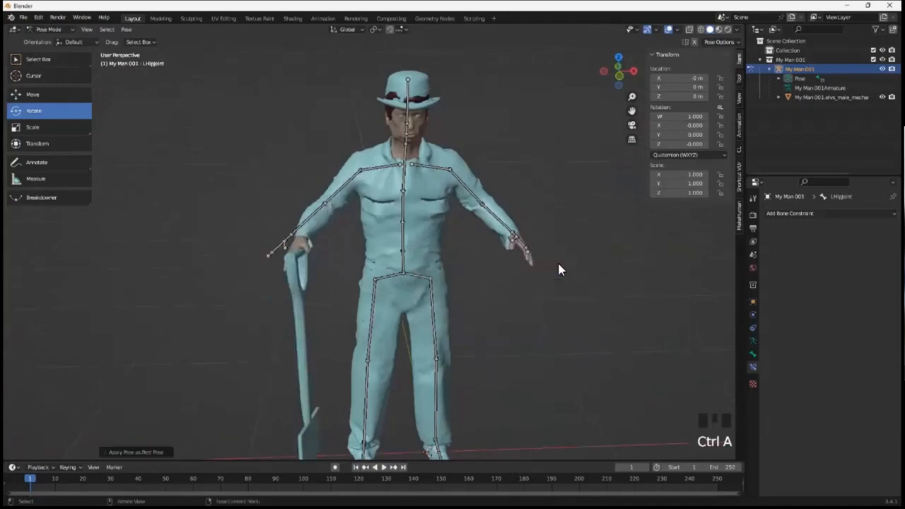
pyautogui.moveTo(556, 259); pyautogui.dragTo(386, 274, button='middle')
pyautogui.hotkey('ctrl', 'z')
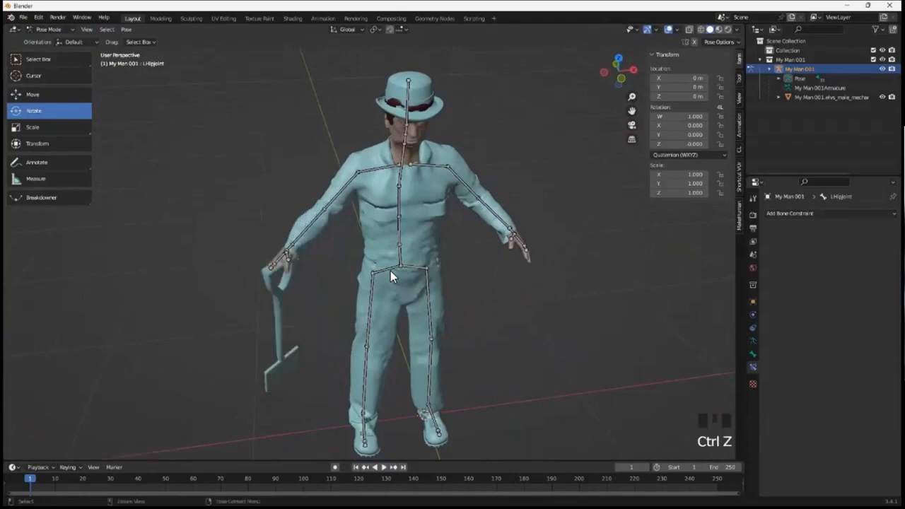
# - Switch the armature to Object Mode and examine the hand and shovel from the side and front
pyautogui.click(71, 32)
pyautogui.click(71, 39)
pyautogui.moveTo(434, 265)
pyautogui.mouseDown(button='middle')
pyautogui.moveTo(501, 319)
pyautogui.moveTo(495, 273)
pyautogui.moveTo(490, 285)
pyautogui.moveTo(422, 265)
pyautogui.moveTo(457, 265)
pyautogui.moveTo(493, 292)
pyautogui.moveTo(499, 285)
pyautogui.moveTo(455, 279)
pyautogui.moveTo(425, 260)
pyautogui.moveTo(451, 260)
pyautogui.mouseUp(button='middle')
pyautogui.scroll(-1, 440, 235)
pyautogui.scroll(-1, 460, 271)
pyautogui.scroll(1, 417, 257)
pyautogui.moveTo(388, 265); pyautogui.dragTo(468, 269, button='middle')
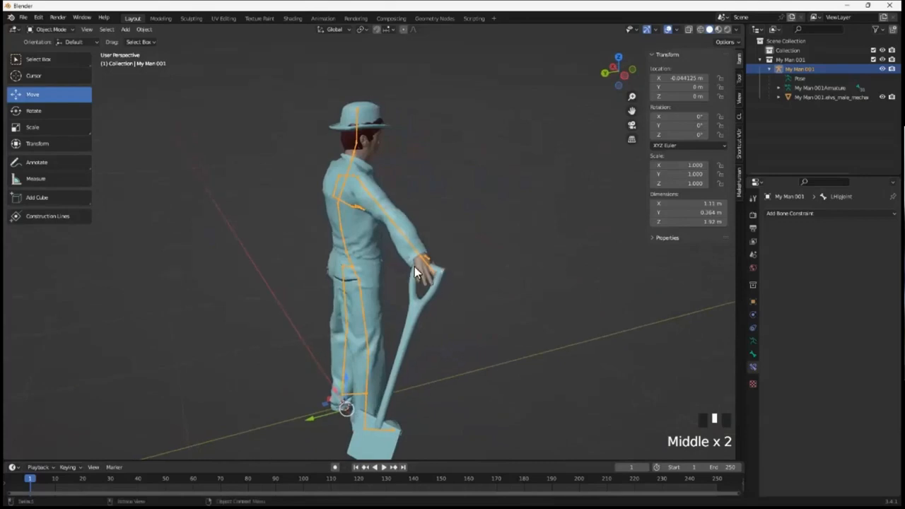
pyautogui.moveTo(417, 272); pyautogui.dragTo(298, 274, button='middle')
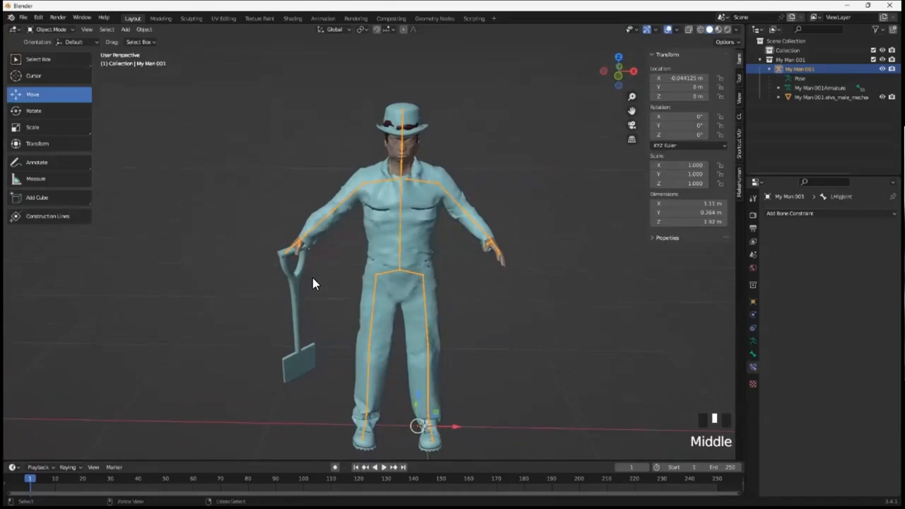
# - Apply the Visual Transform to the armature object and examine the posed figure from several angles
pyautogui.hotkey('ctrl', 'a')
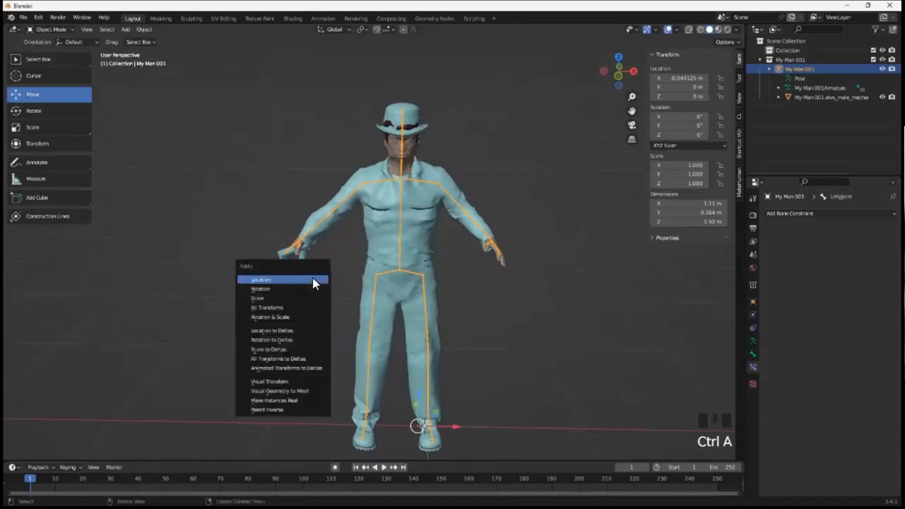
pyautogui.click(282, 383)
pyautogui.moveTo(284, 384); pyautogui.dragTo(542, 337, button='middle')
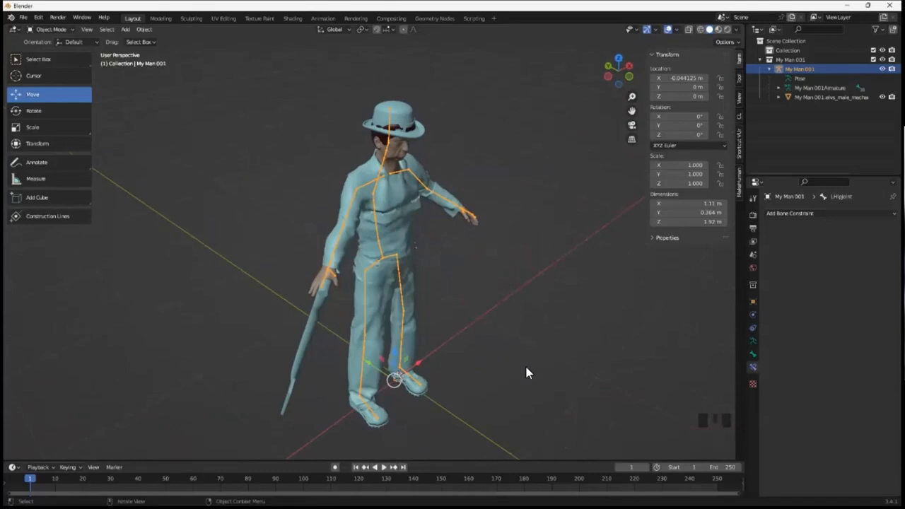
pyautogui.moveTo(525, 373); pyautogui.dragTo(503, 461, button='middle')
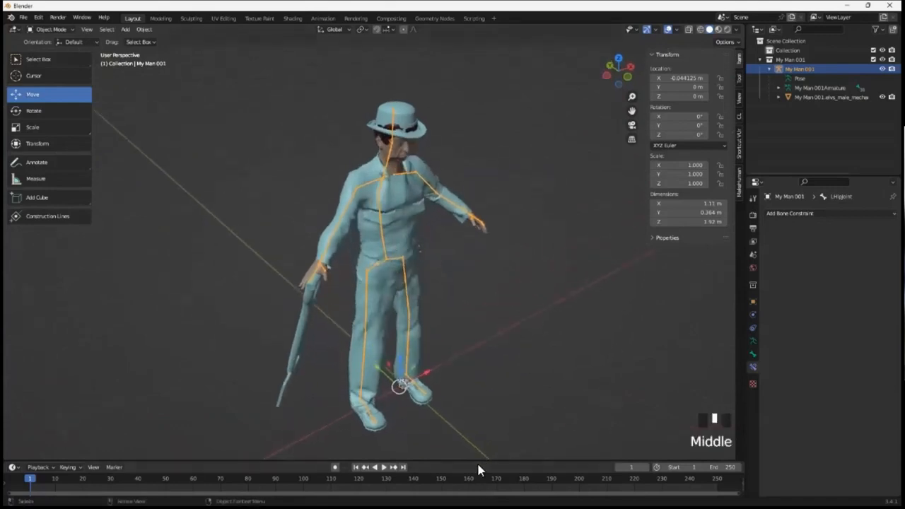
pyautogui.moveTo(526, 370); pyautogui.dragTo(482, 332, button='middle')
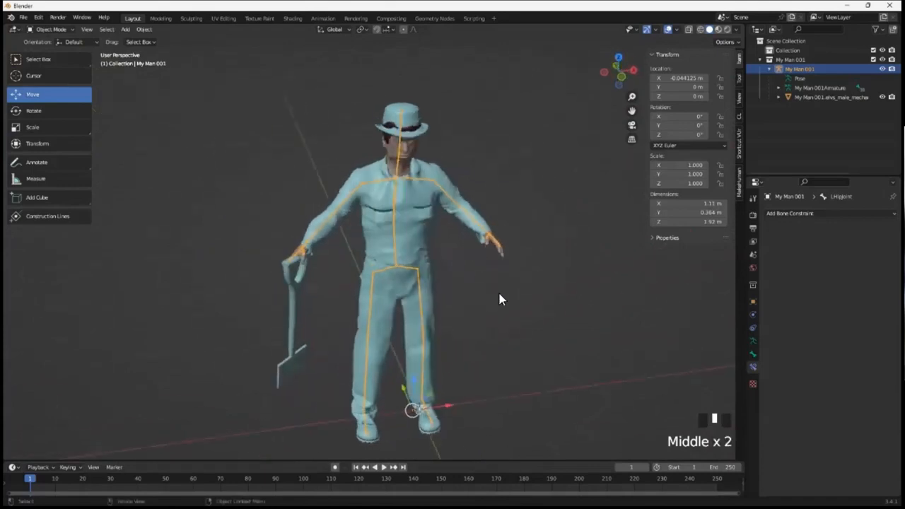
pyautogui.scroll(-2, 396, 268)
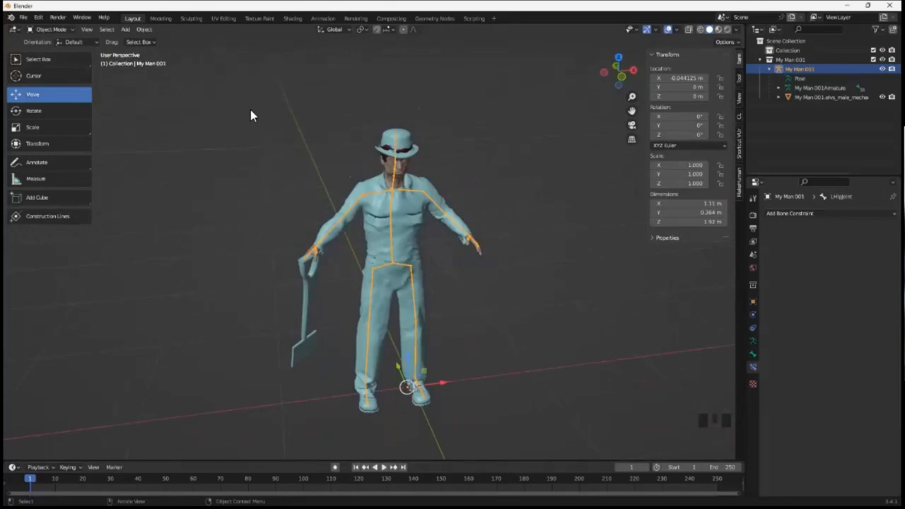
# - Select all objects and export them as STL with Selection Only enabled, overwriting Test 01.stl in the Downloads folder
pyautogui.press('a')
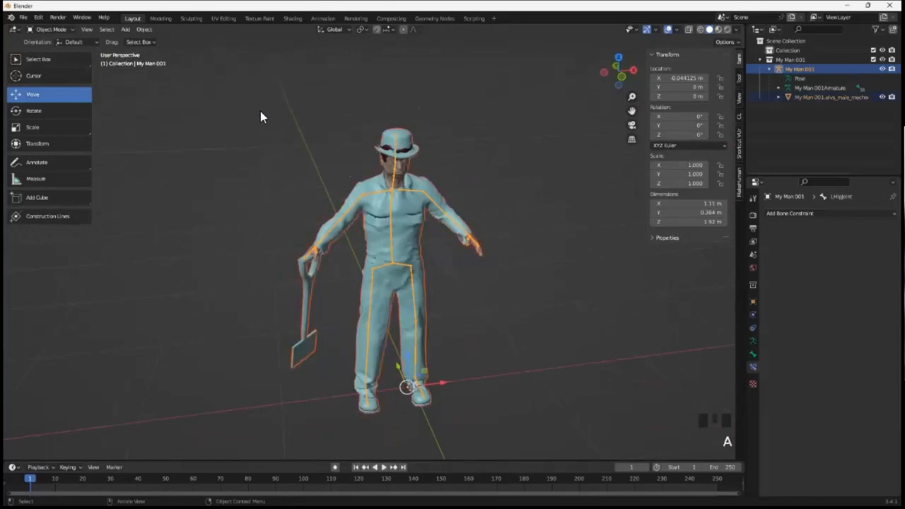
pyautogui.click(24, 17)
pyautogui.moveTo(56, 148)
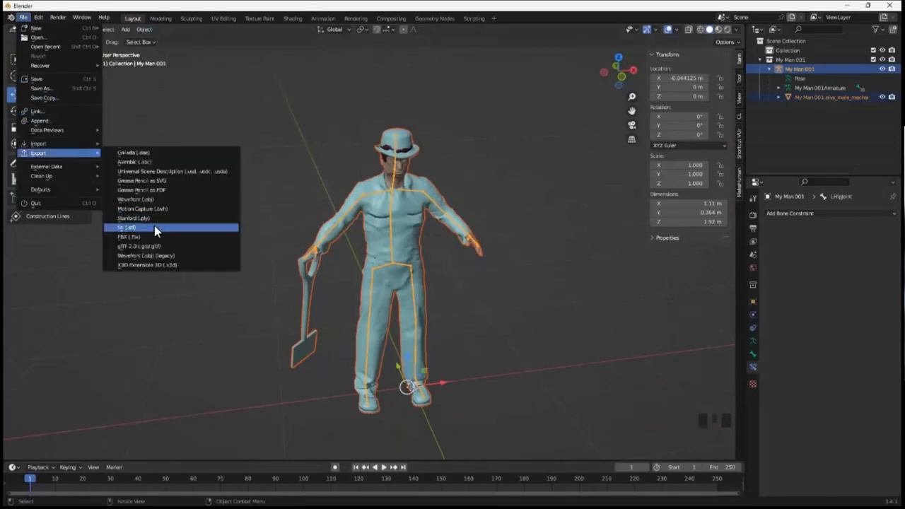
pyautogui.click(154, 225)
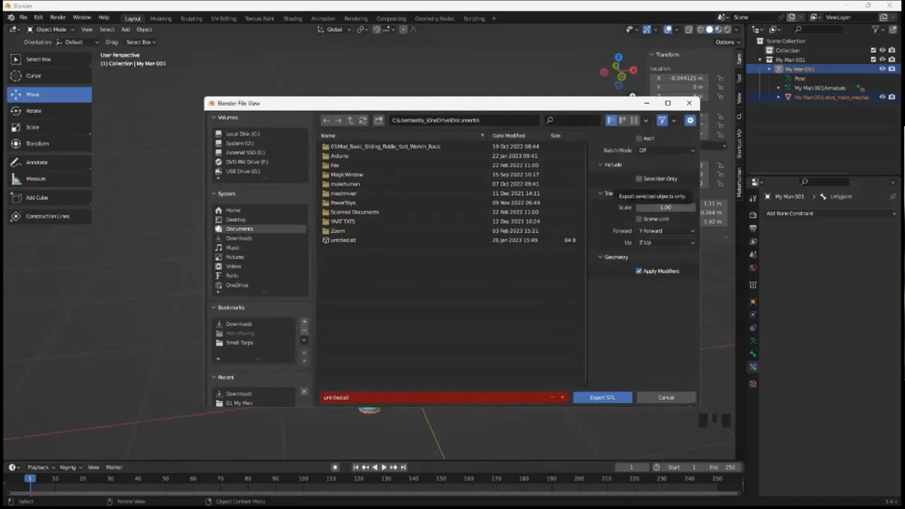
pyautogui.click(640, 178)
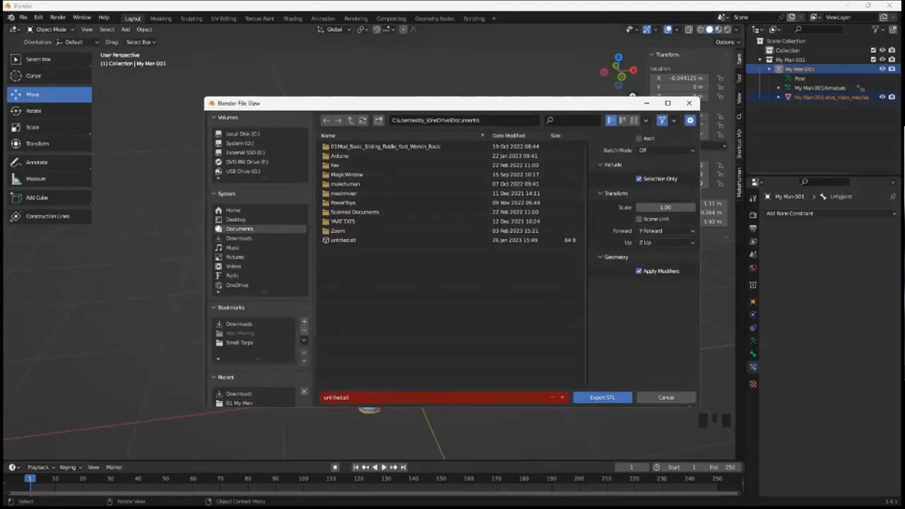
pyautogui.click(248, 323)
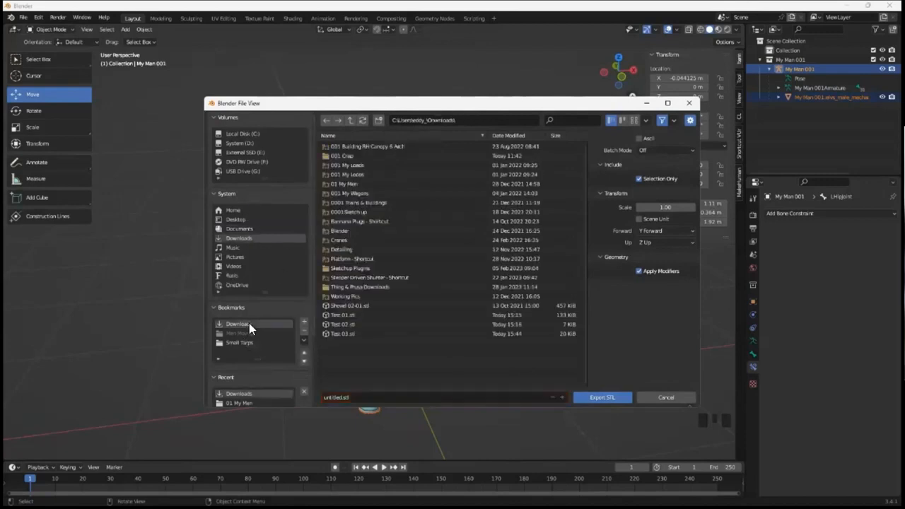
pyautogui.click(346, 315)
pyautogui.doubleClick(347, 315)
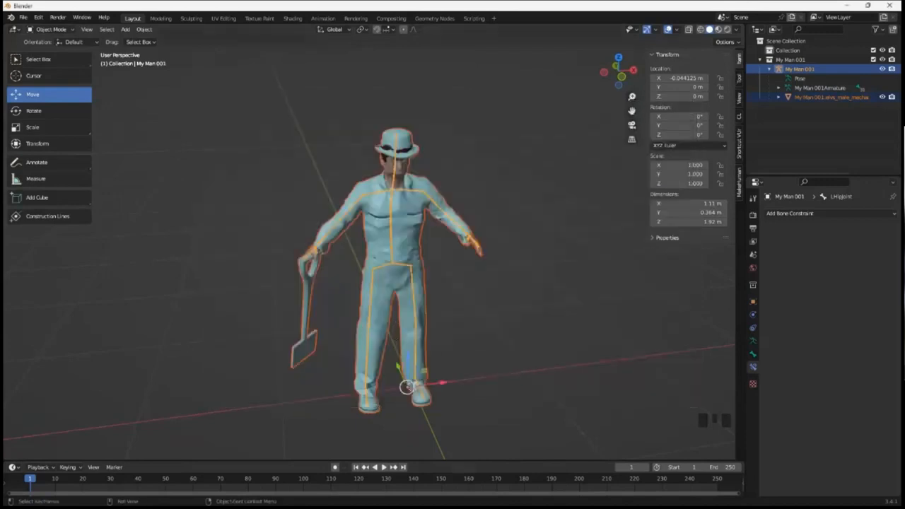
# - Switch to SuperSlicer and delete both Test 03.stl models from the build plate
pyautogui.press('super')
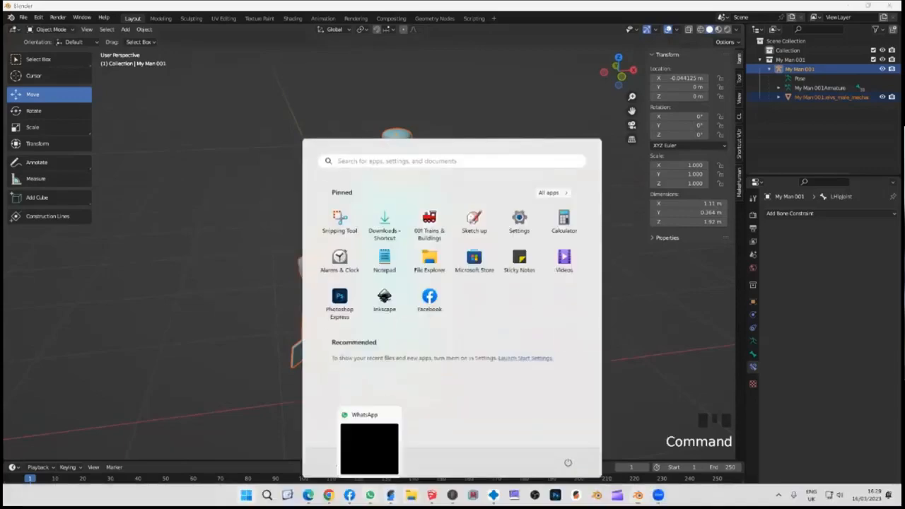
pyautogui.click(390, 495)
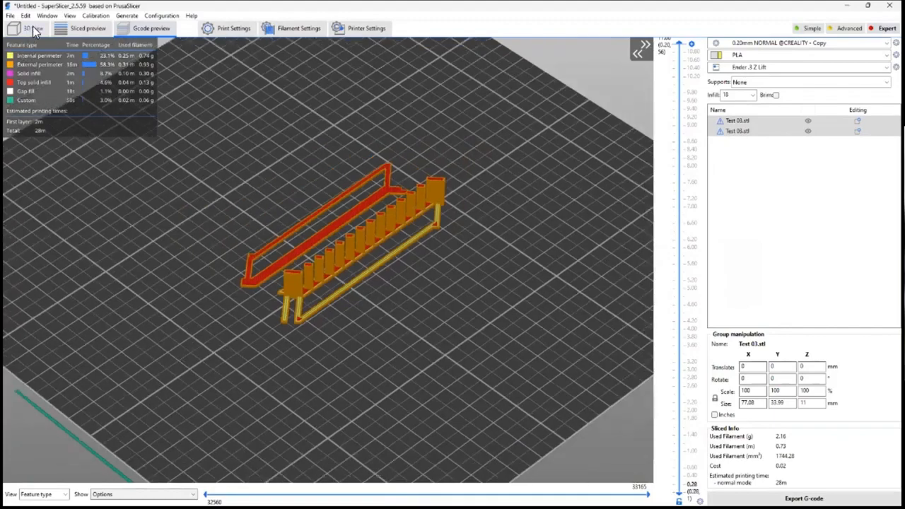
pyautogui.click(33, 29)
pyautogui.press('Delete')
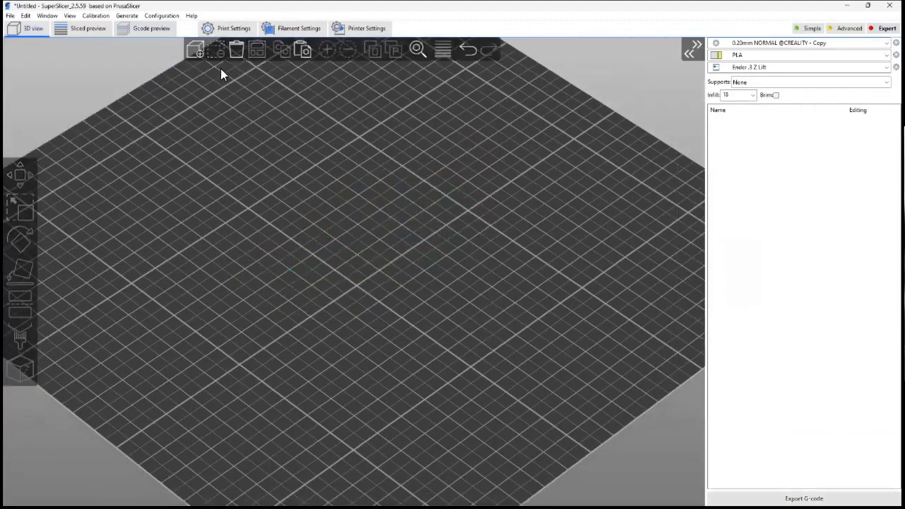
# - Import Test 01.stl from Downloads onto the build plate and scale it uniformly to a Z size of 21 mm
pyautogui.click(196, 50)
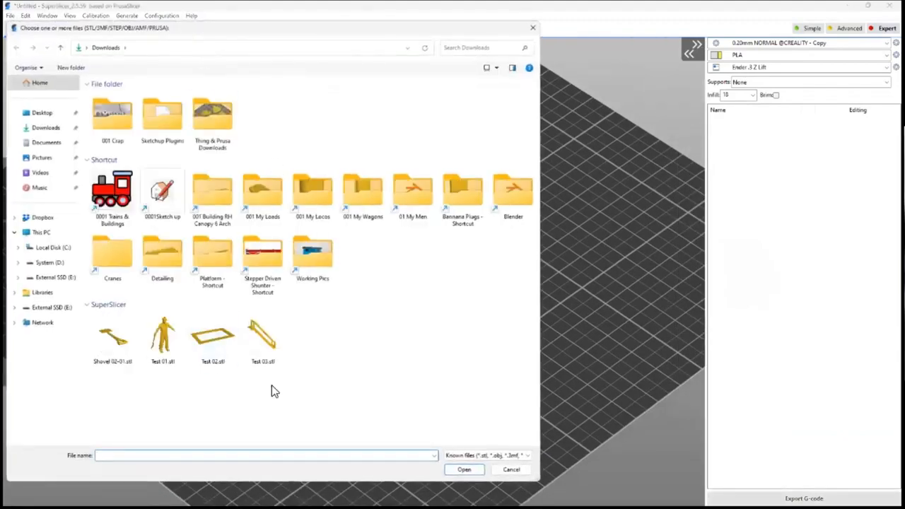
pyautogui.doubleClick(162, 336)
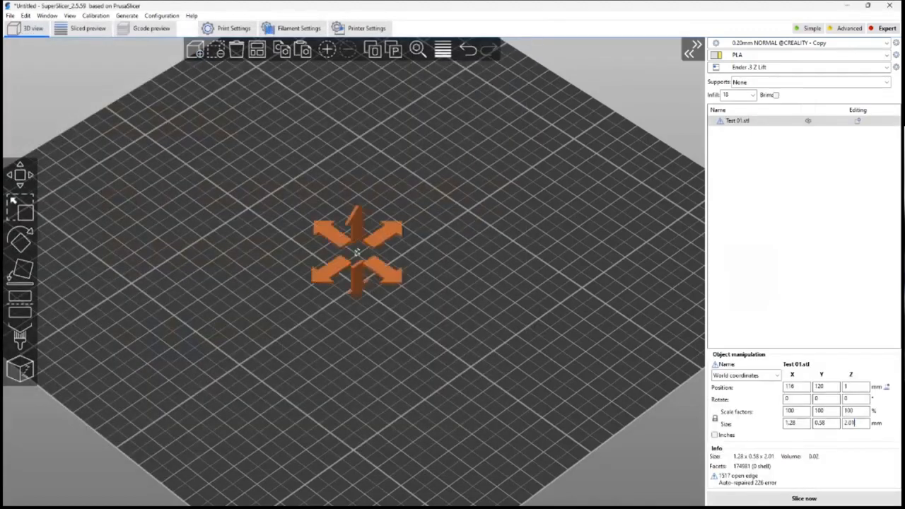
pyautogui.write('21')
pyautogui.press('Return')
pyautogui.scroll(5, 386, 285)
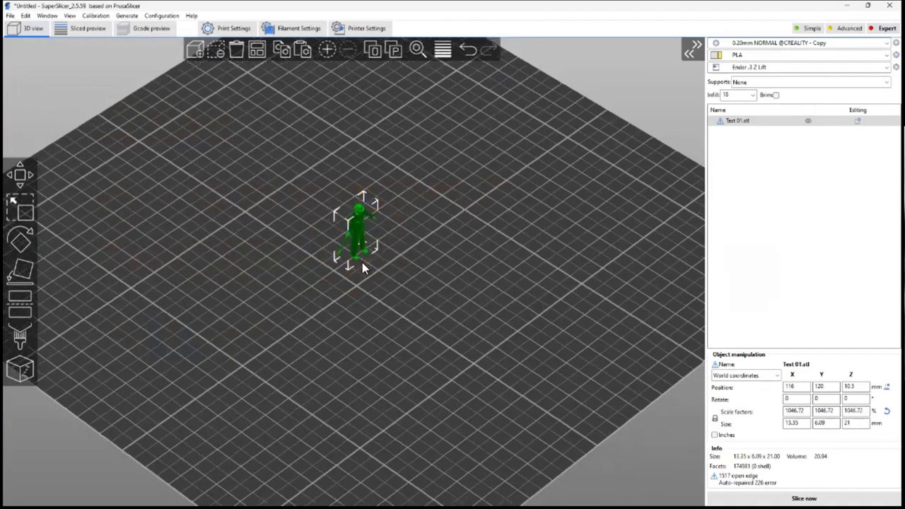
# - Repair the Test 01.stl model through Netfabb and examine the repaired figure's surface up close
pyautogui.scroll(1, 372, 247)
pyautogui.moveTo(371, 309); pyautogui.dragTo(358, 361, button='middle')
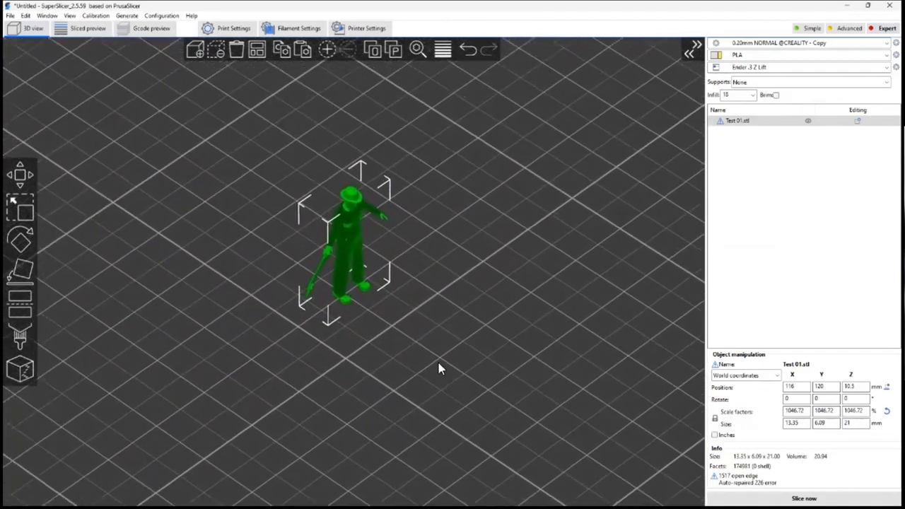
pyautogui.moveTo(438, 363); pyautogui.dragTo(399, 288)
pyautogui.scroll(4, 399, 288)
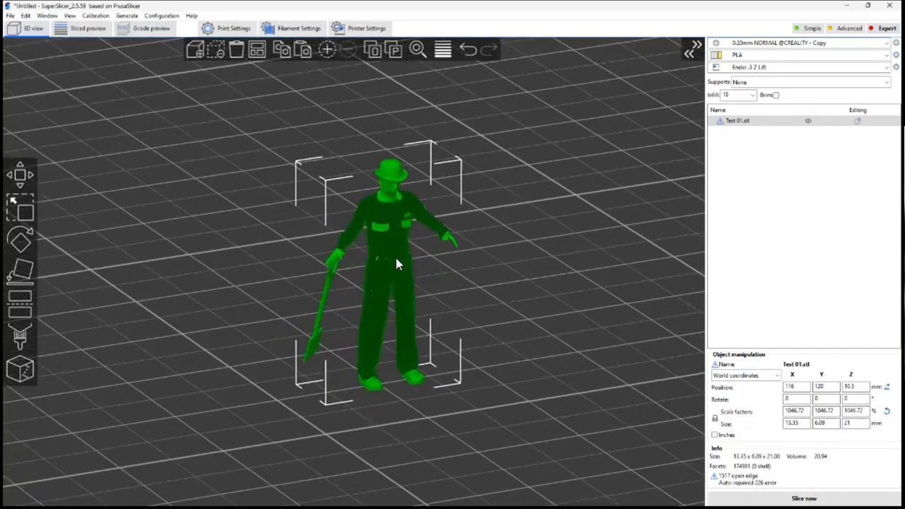
pyautogui.rightClick(395, 261)
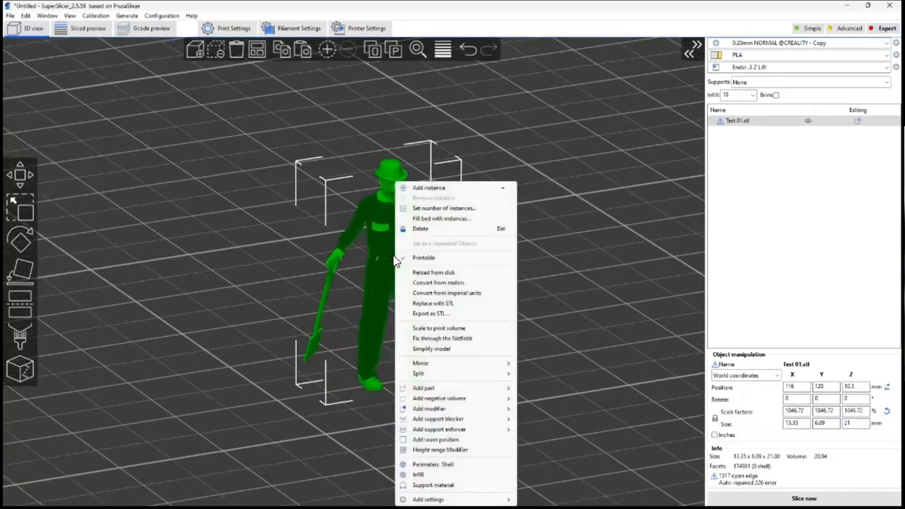
pyautogui.click(444, 338)
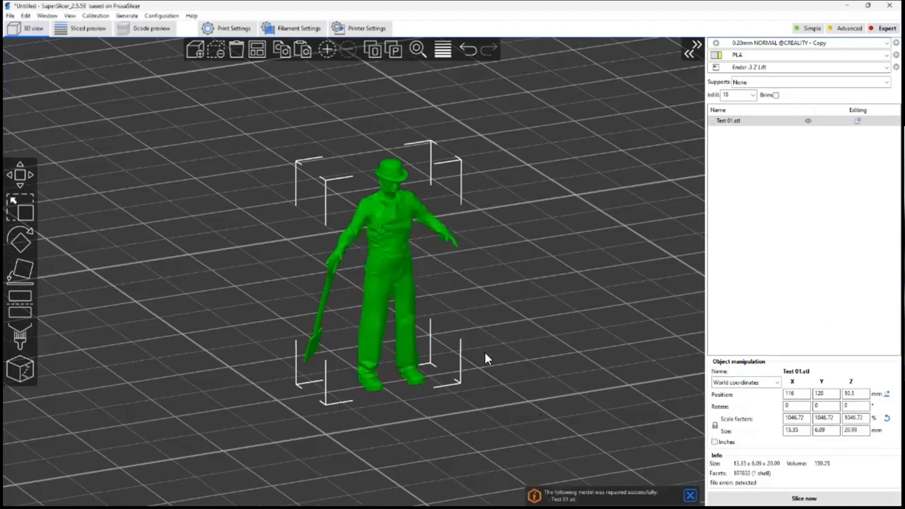
pyautogui.scroll(3, 407, 279)
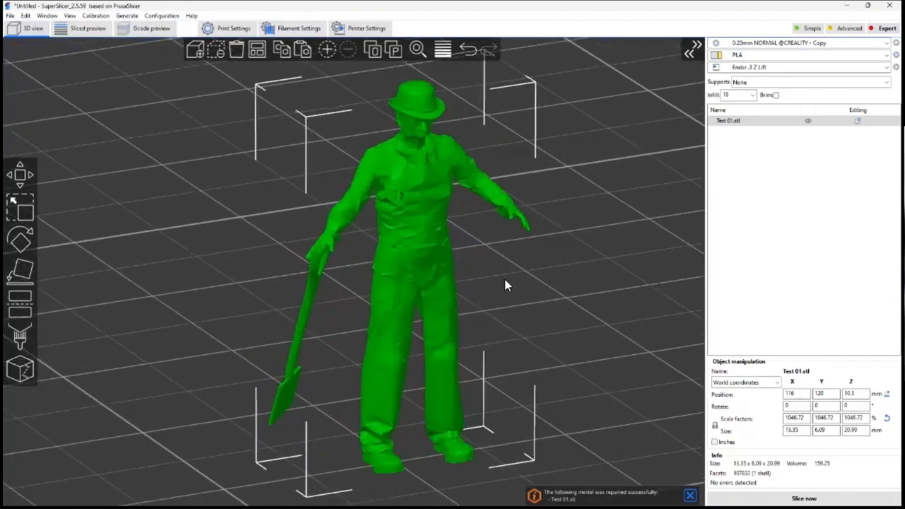
pyautogui.scroll(5, 526, 303)
pyautogui.moveTo(526, 304); pyautogui.dragTo(491, 290)
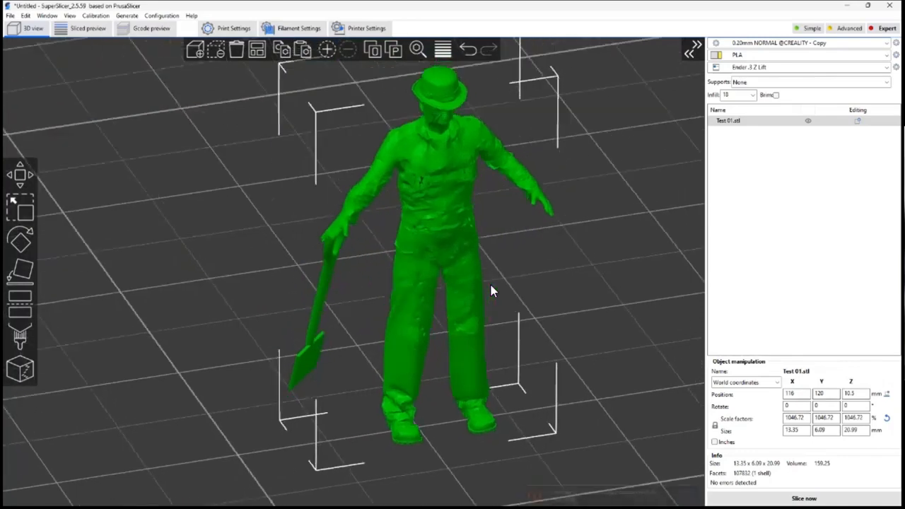
pyautogui.scroll(2, 492, 287)
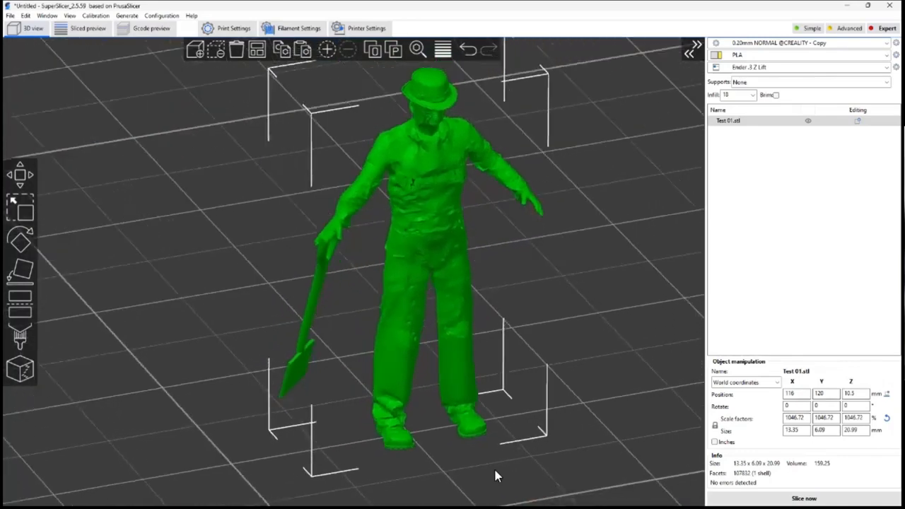
# - Switch to Blender and add a Catmull-Clark Subdivision Surface modifier with viewport level 1 to the clothed figure's mesh
pyautogui.press('super')
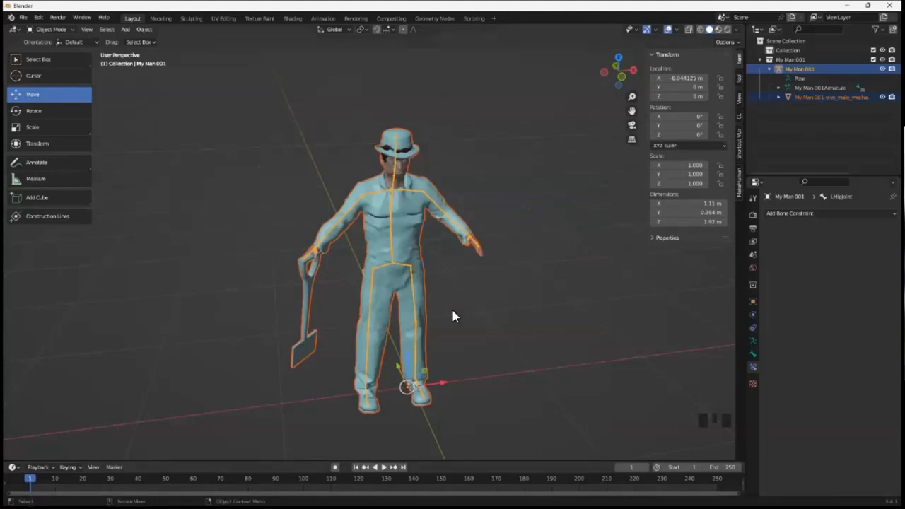
pyautogui.scroll(3, 395, 266)
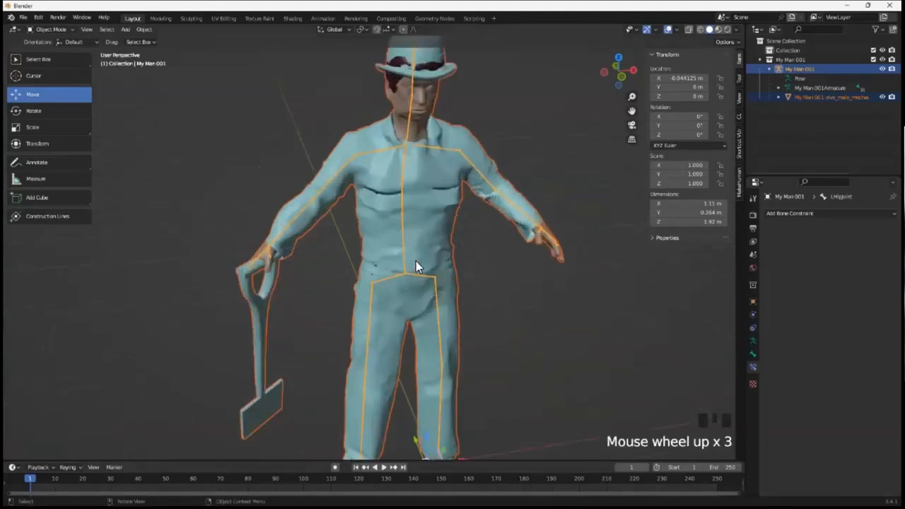
pyautogui.moveTo(415, 261); pyautogui.dragTo(409, 263, button='middle')
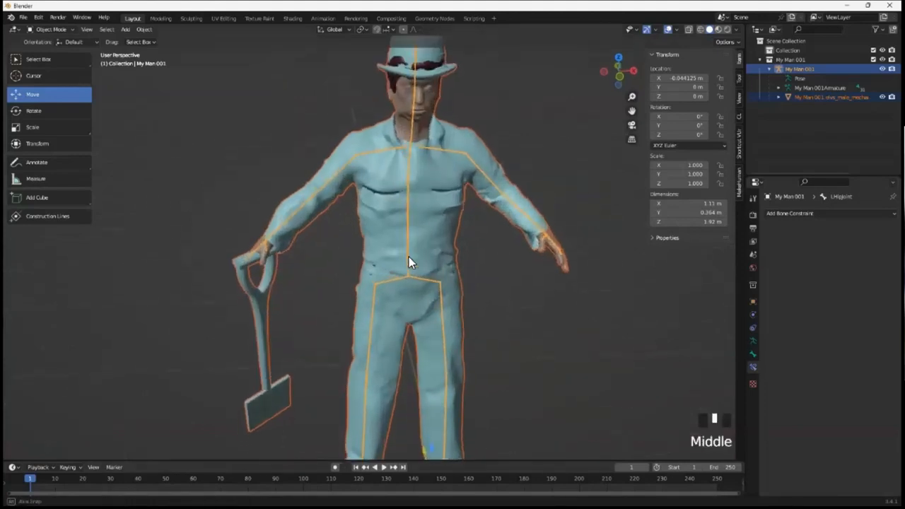
pyautogui.click(428, 209)
pyautogui.scroll(-2, 430, 212)
pyautogui.moveTo(434, 205)
pyautogui.mouseDown(button='middle')
pyautogui.moveTo(420, 218)
pyautogui.moveTo(403, 212)
pyautogui.moveTo(426, 219)
pyautogui.mouseUp(button='middle')
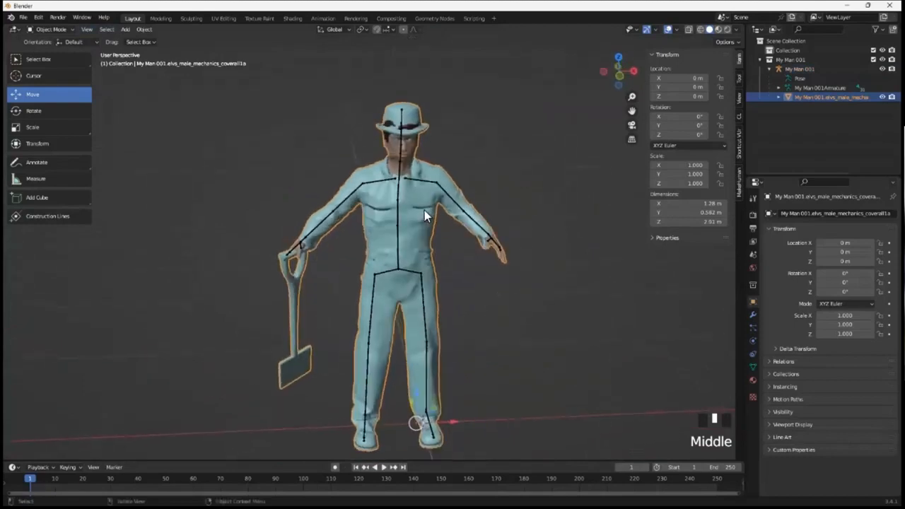
pyautogui.click(753, 314)
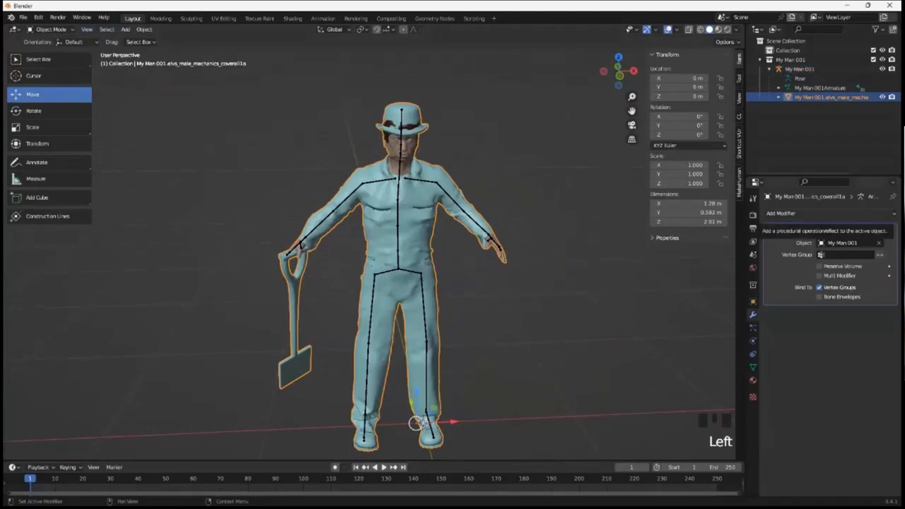
pyautogui.click(781, 213)
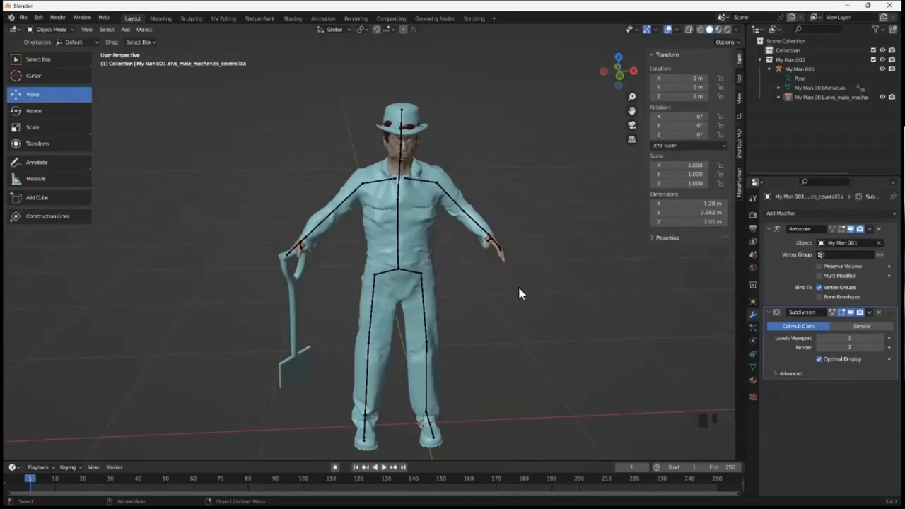
# - Select all objects and export them as STL with Selection Only and Apply Modifiers enabled, overwriting Test 02.stl in Downloads
pyautogui.press('a')
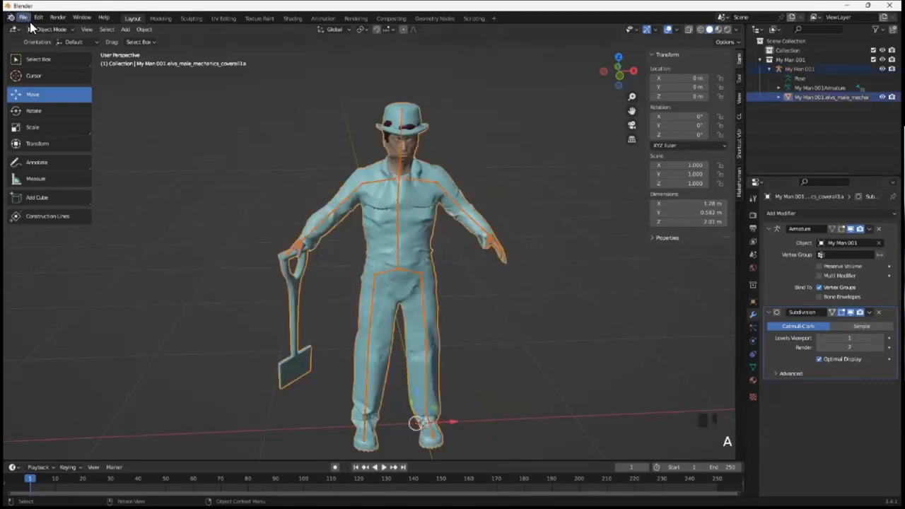
pyautogui.click(23, 18)
pyautogui.moveTo(63, 149)
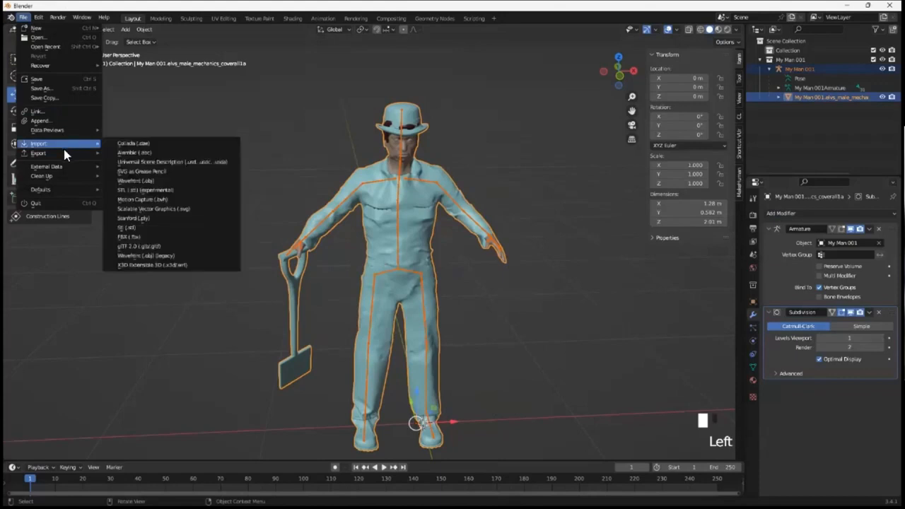
pyautogui.click(157, 227)
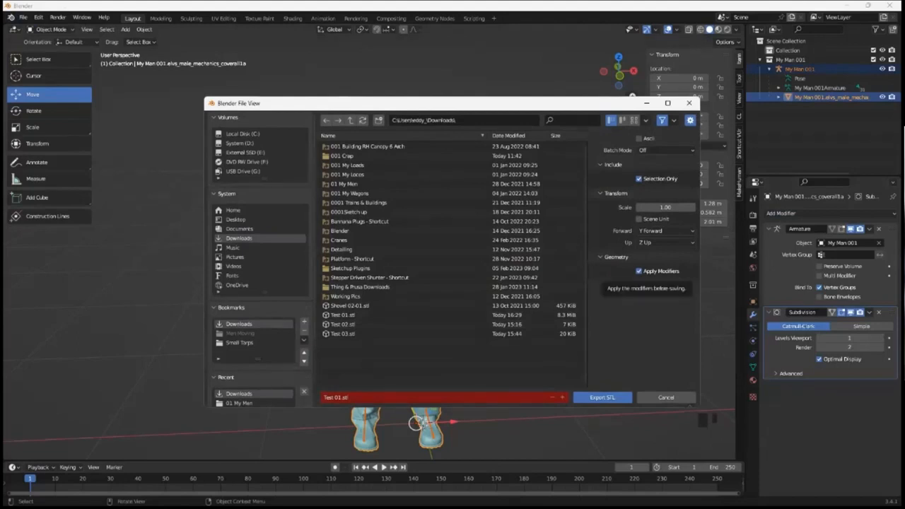
pyautogui.doubleClick(341, 325)
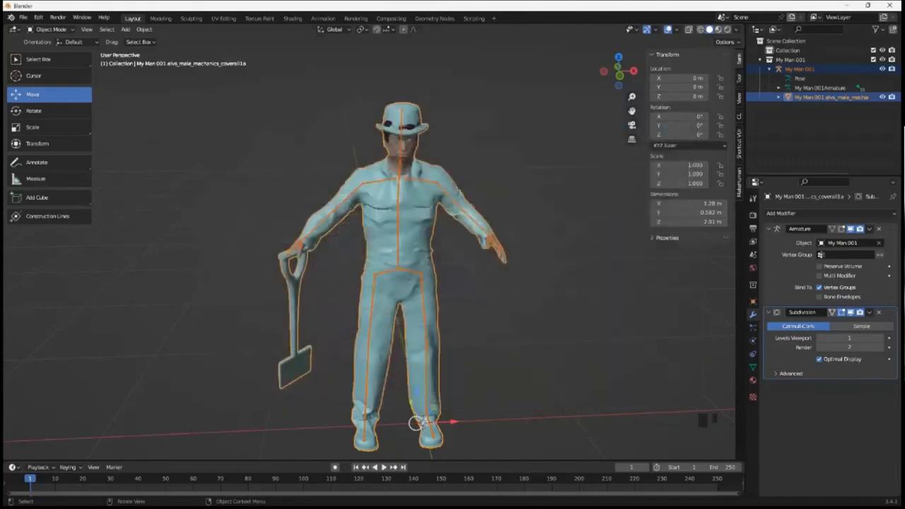
# - Switch to SuperSlicer and move the Test 01.stl figure aside to free the centre of the build plate
pyautogui.press('super')
pyautogui.moveTo(431, 495)
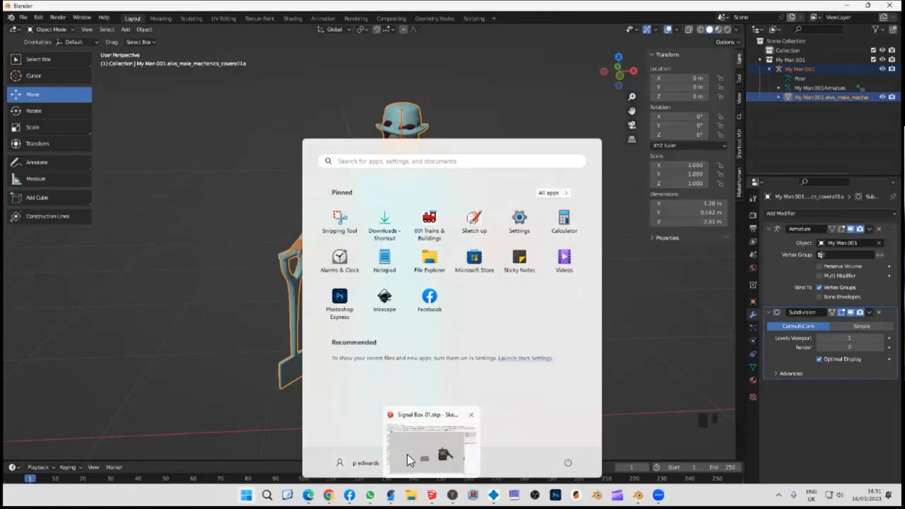
pyautogui.moveTo(390, 495)
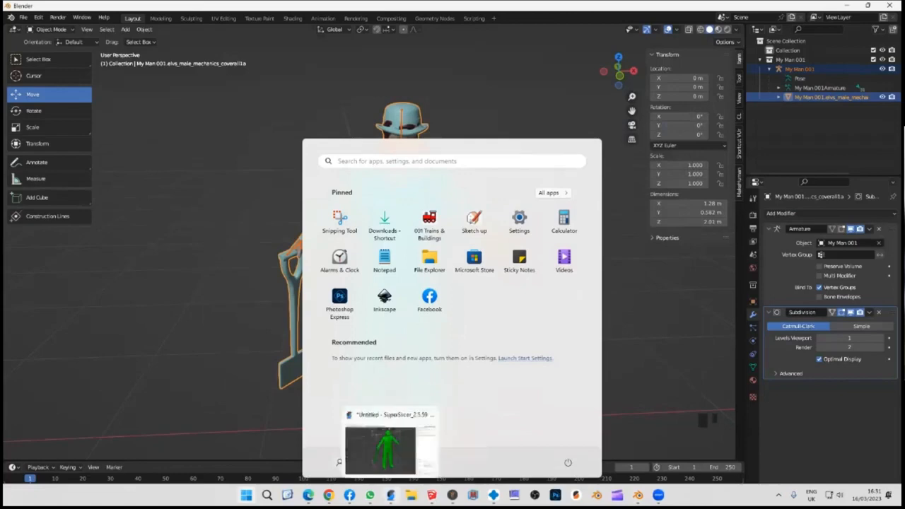
pyautogui.click(395, 453)
pyautogui.scroll(-3, 472, 273)
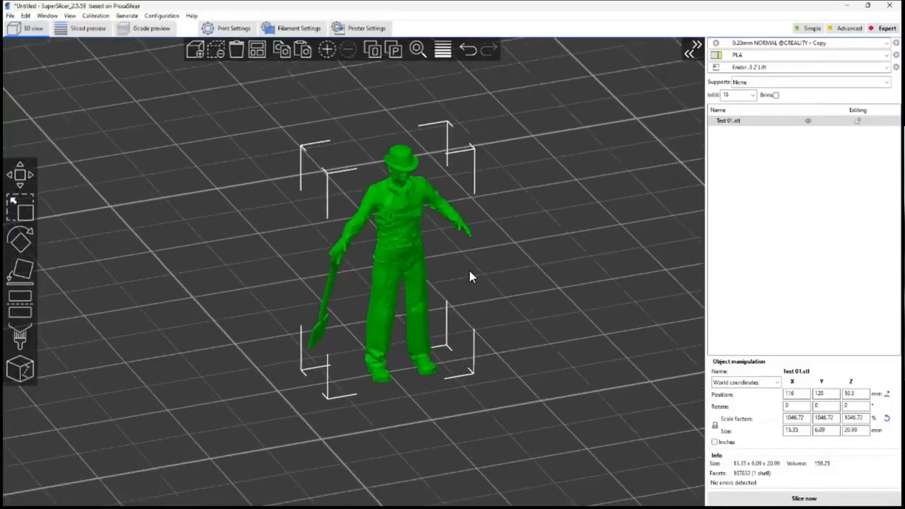
pyautogui.scroll(2, 459, 257)
pyautogui.click(450, 258)
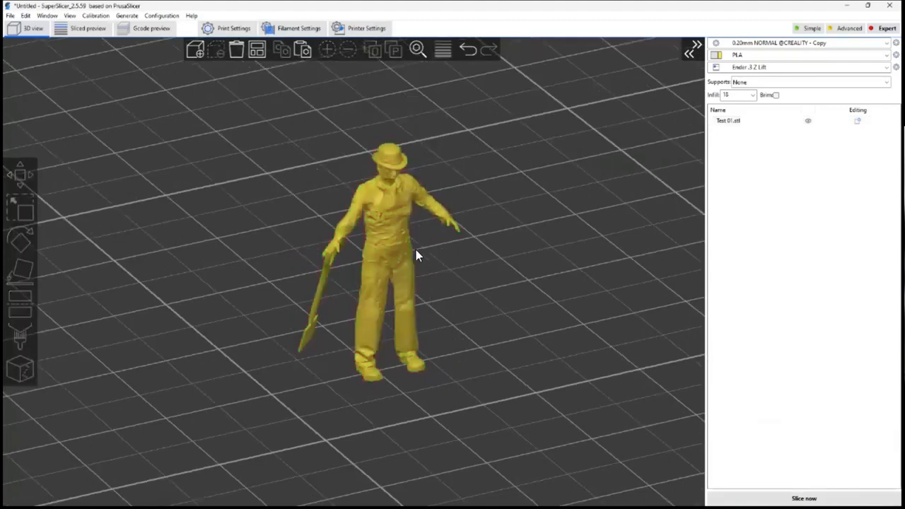
pyautogui.moveTo(416, 250); pyautogui.dragTo(532, 197)
pyautogui.click(354, 273)
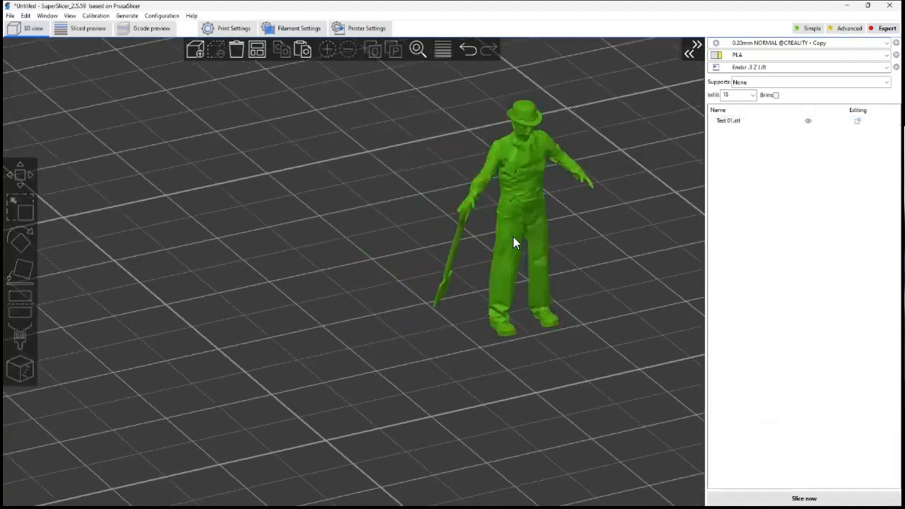
pyautogui.scroll(1, 527, 213)
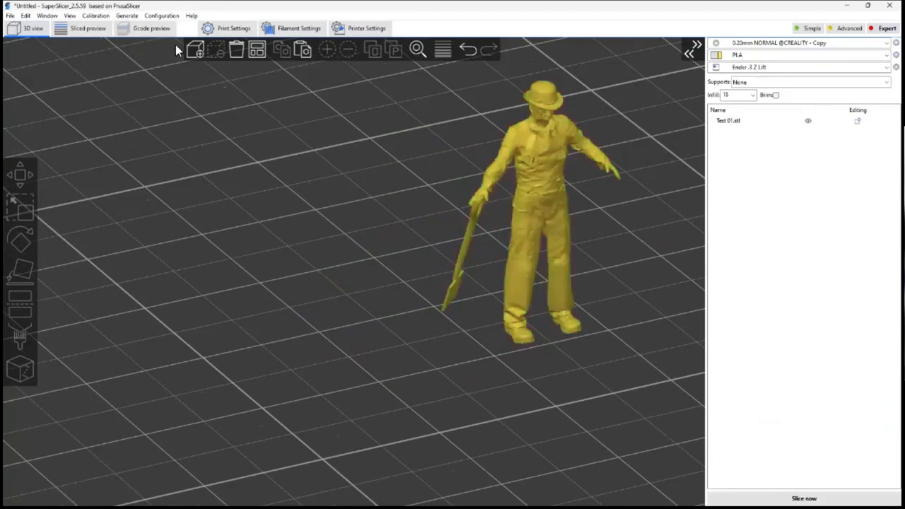
# - Browse the Downloads folder for import and compare the file sizes of Test 01.stl and Test 02.stl in their properties
pyautogui.click(193, 50)
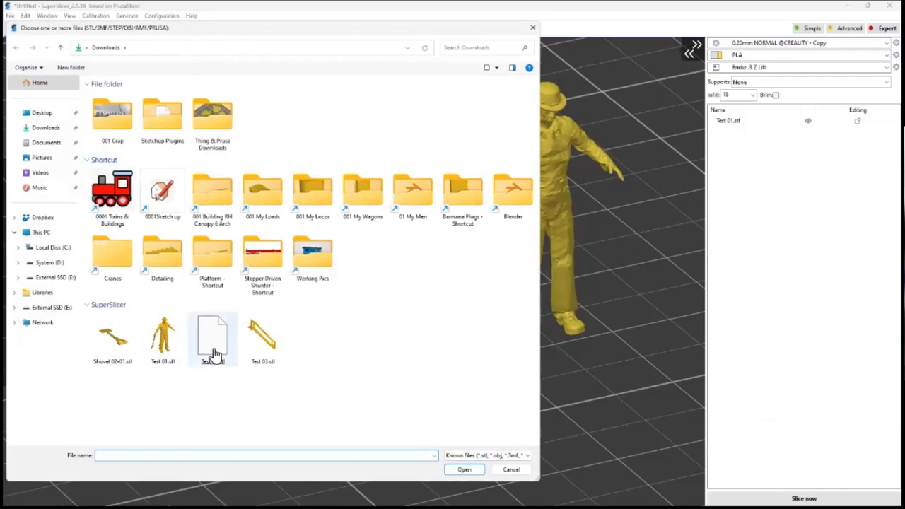
pyautogui.click(167, 343)
pyautogui.rightClick(170, 344)
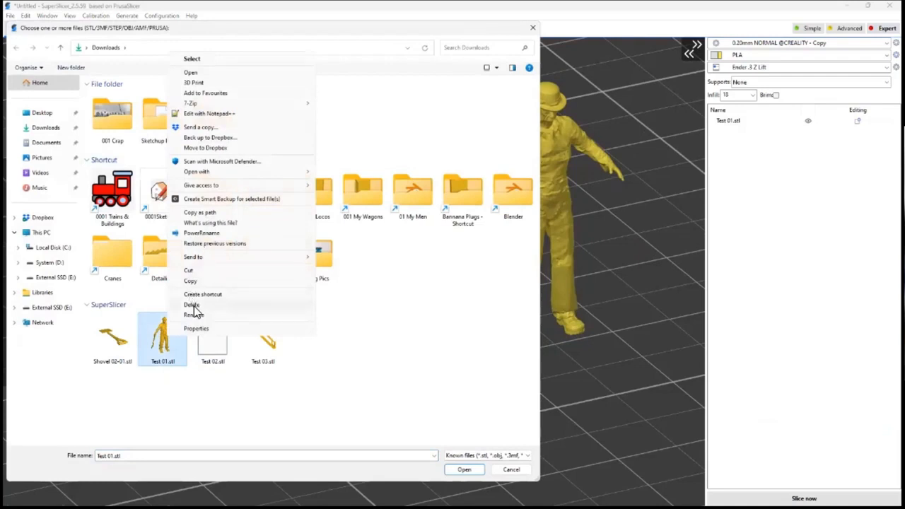
pyautogui.click(196, 328)
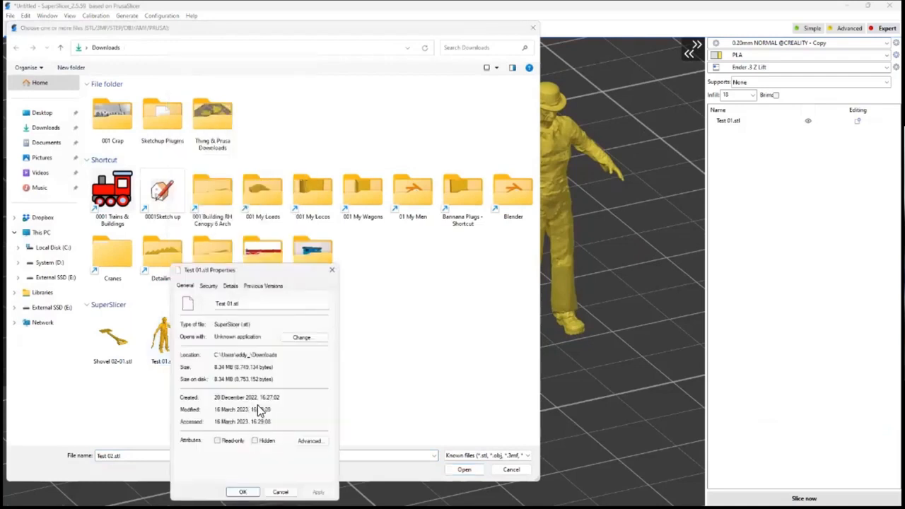
pyautogui.click(333, 271)
pyautogui.rightClick(214, 338)
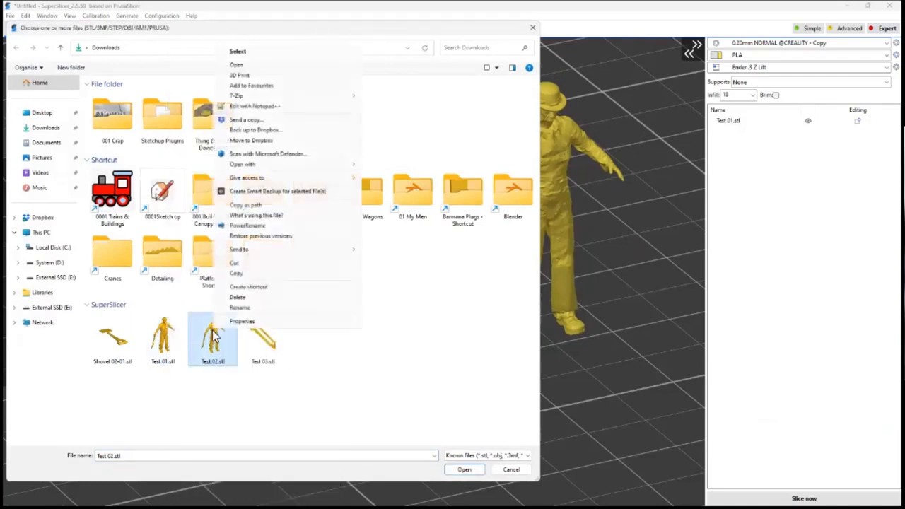
pyautogui.click(244, 322)
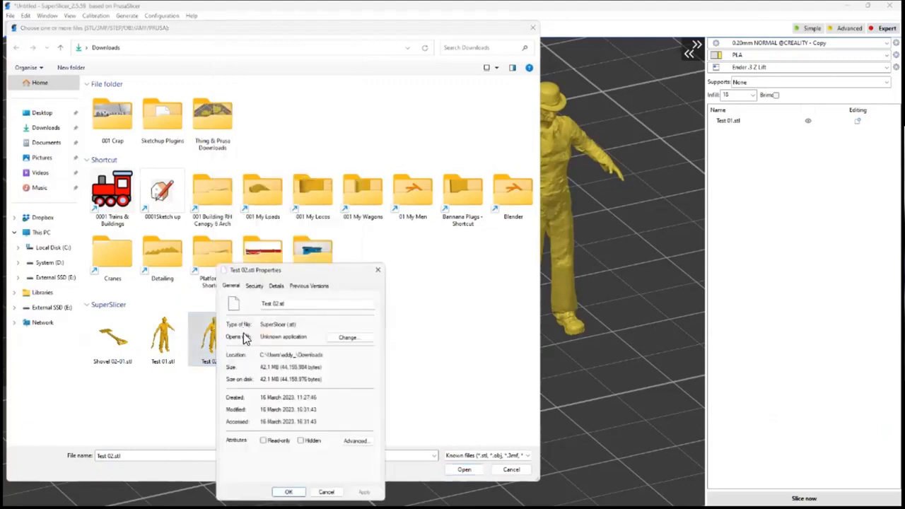
pyautogui.click(378, 271)
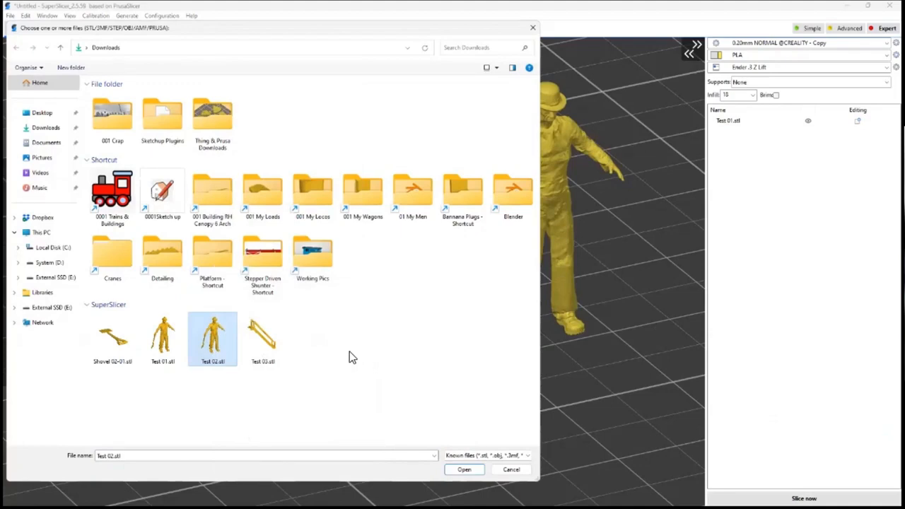
# - Import Test 02.stl scaled uniformly to a Z size of 21 mm and repair it through Netfabb
pyautogui.doubleClick(212, 347)
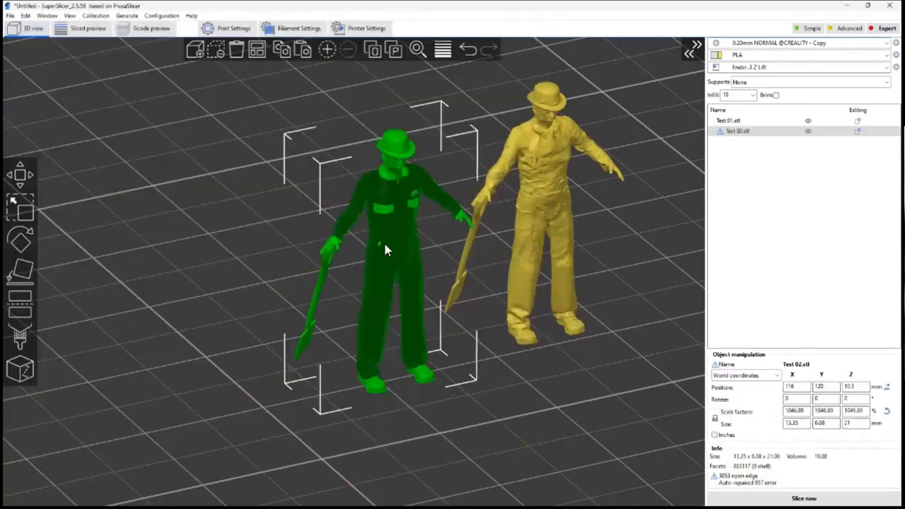
pyautogui.rightClick(392, 236)
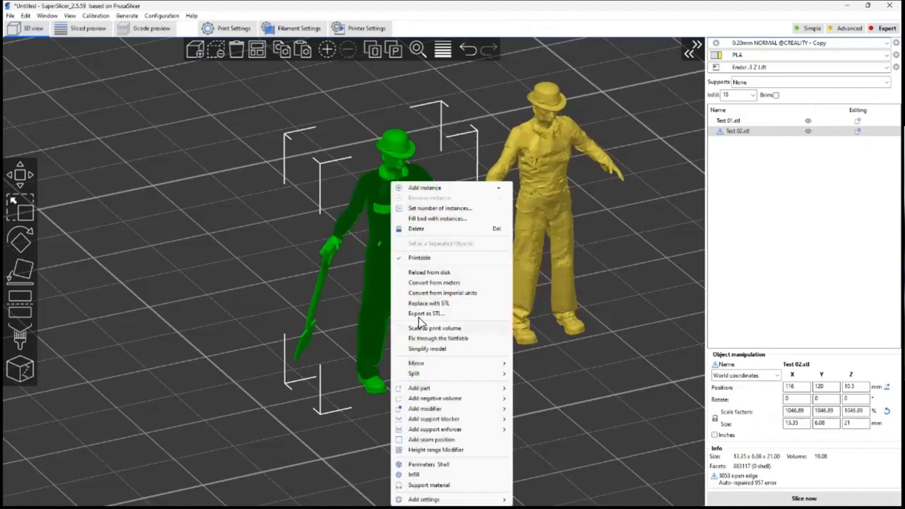
pyautogui.click(435, 338)
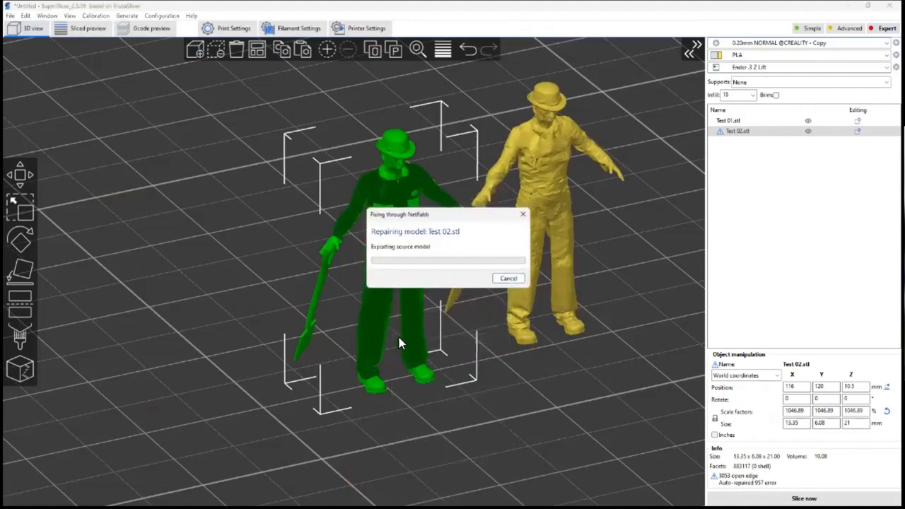